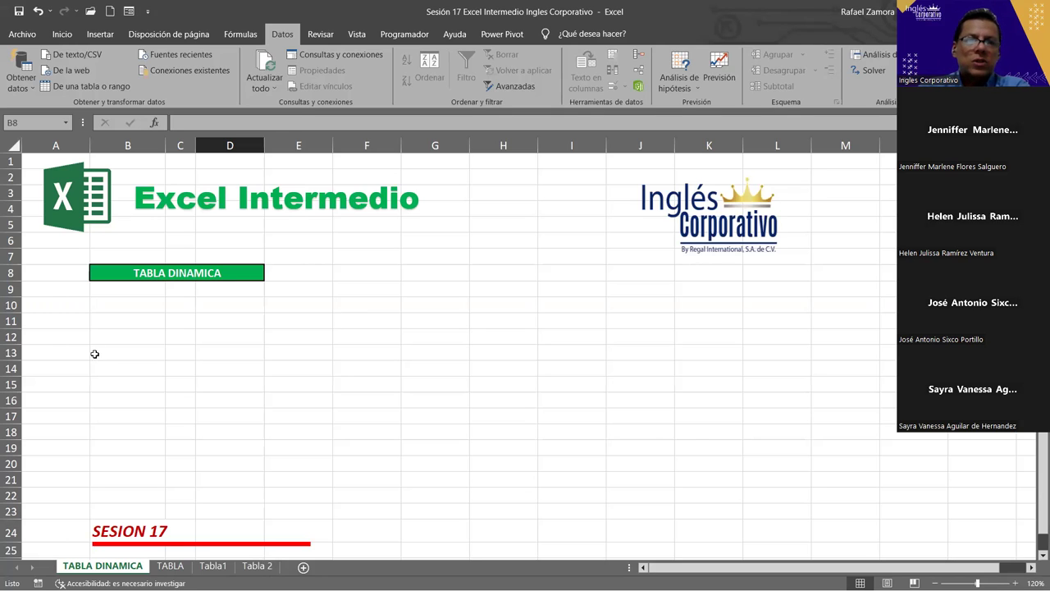
# Switch to the TABLA sheet with the pivot-table explanation text and diagrams
pyautogui.click(169, 565)
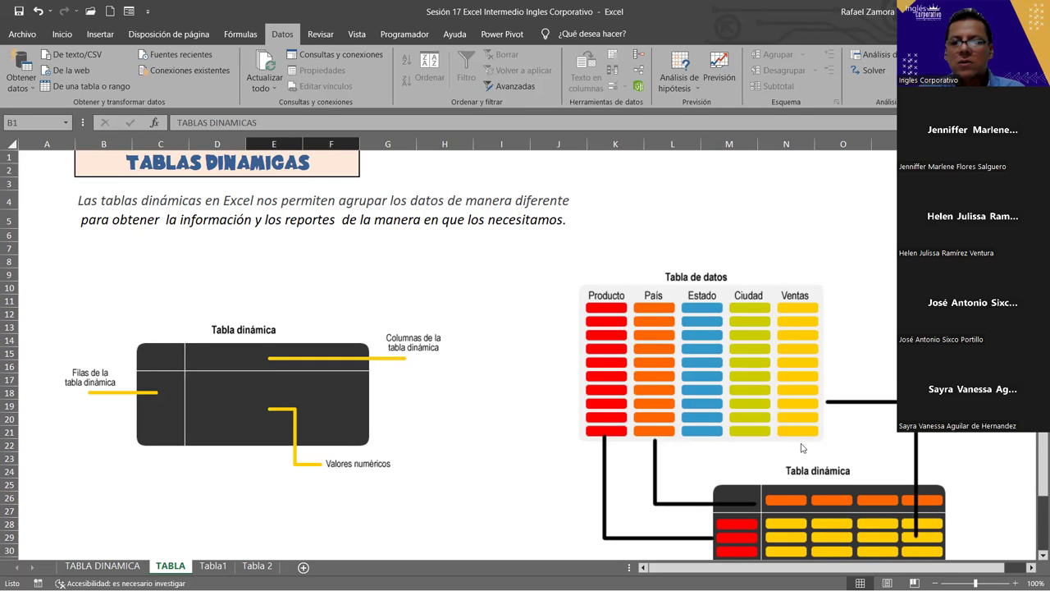
# Scroll through the TABLA diagrams, then switch to the Tabla1 sales data sheet
pyautogui.scroll(-1, 802, 447)
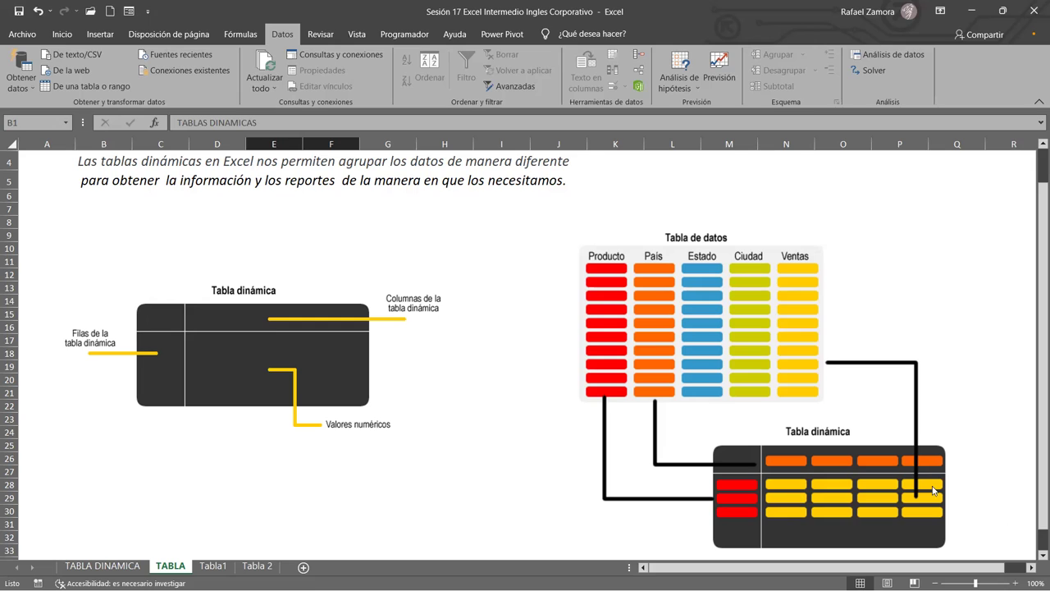
pyautogui.scroll(-1, 629, 406)
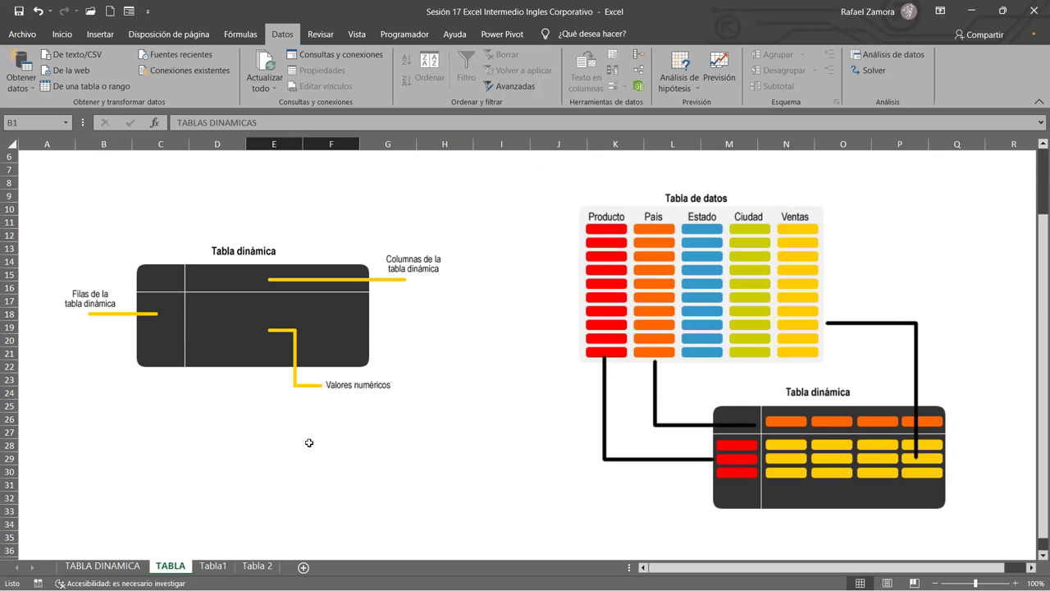
pyautogui.click(215, 565)
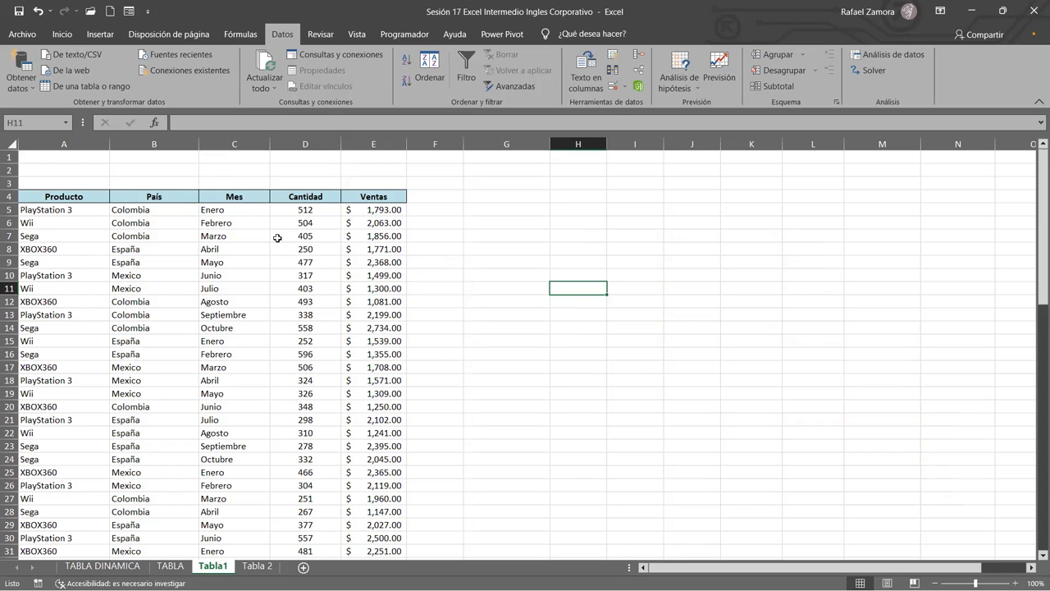
# Scroll the sales data and point out sample Cantidad and País values
pyautogui.scroll(-3, 296, 269)
pyautogui.scroll(-6, 296, 269)
pyautogui.scroll(-1, 297, 269)
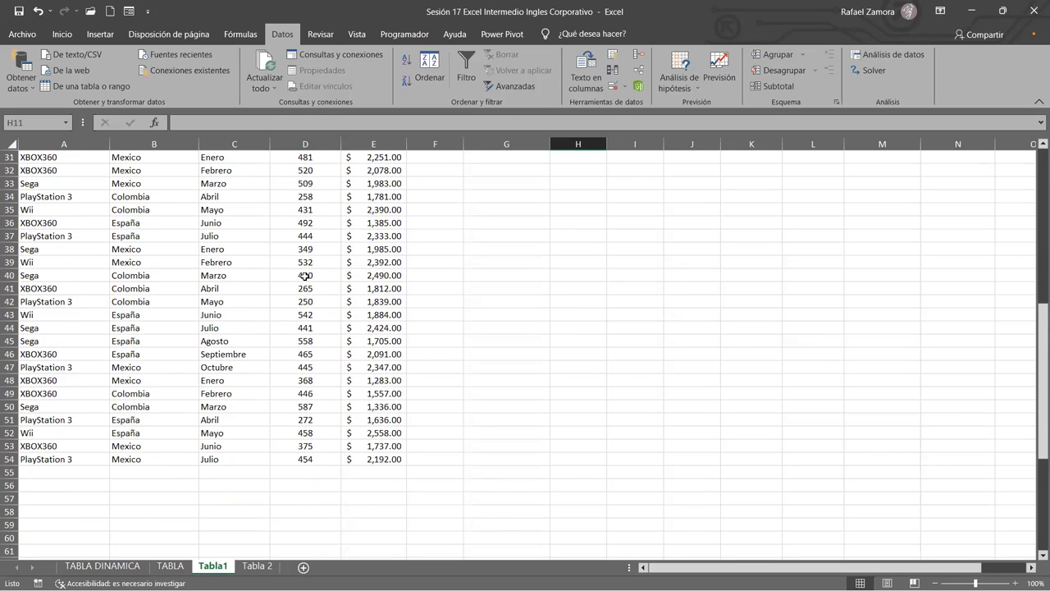
pyautogui.scroll(8, 305, 276)
pyautogui.scroll(2, 305, 276)
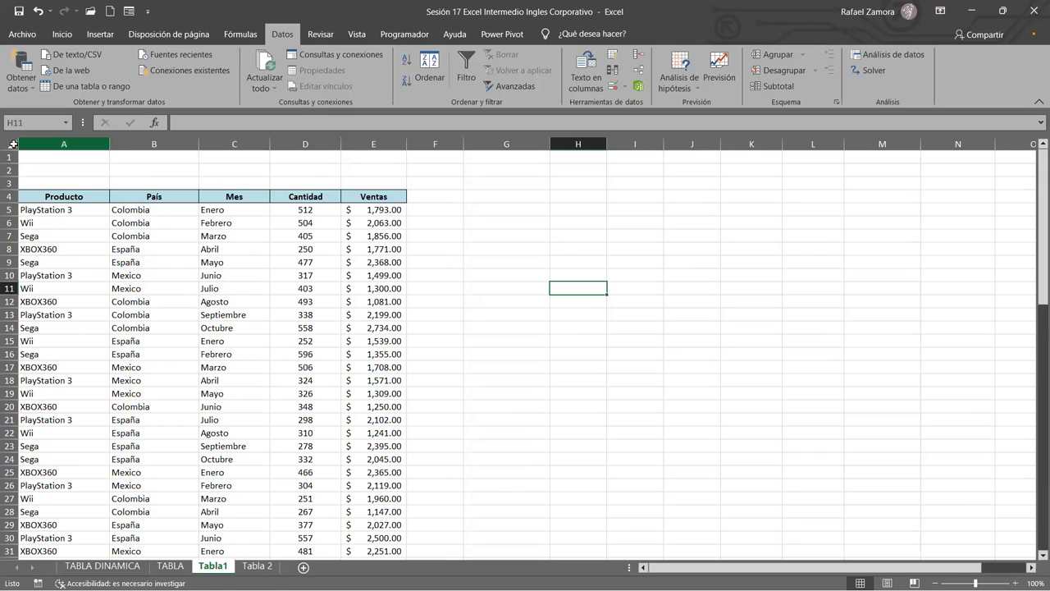
pyautogui.click(301, 325)
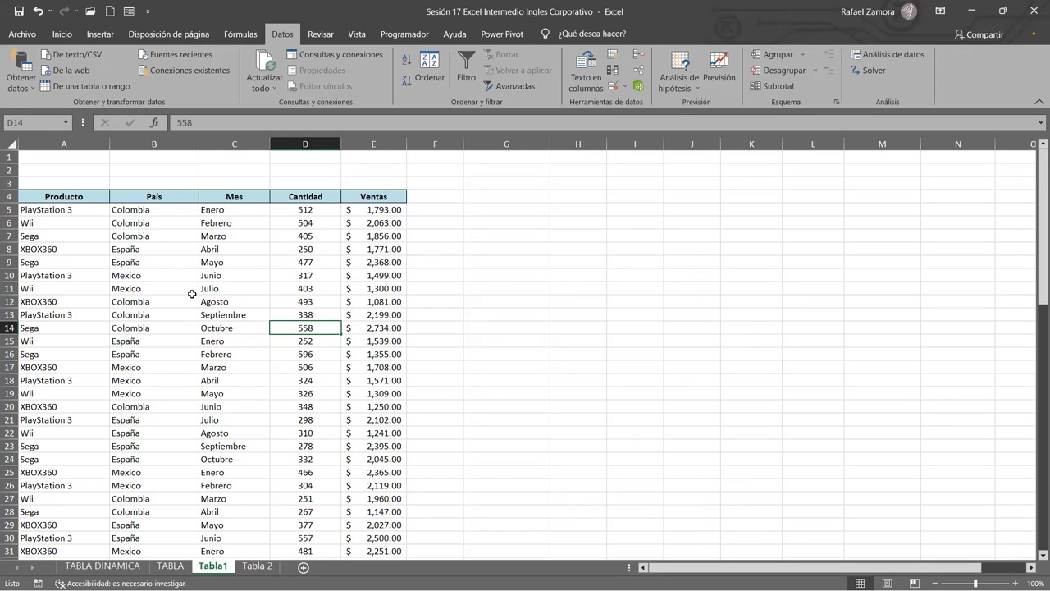
pyautogui.click(192, 293)
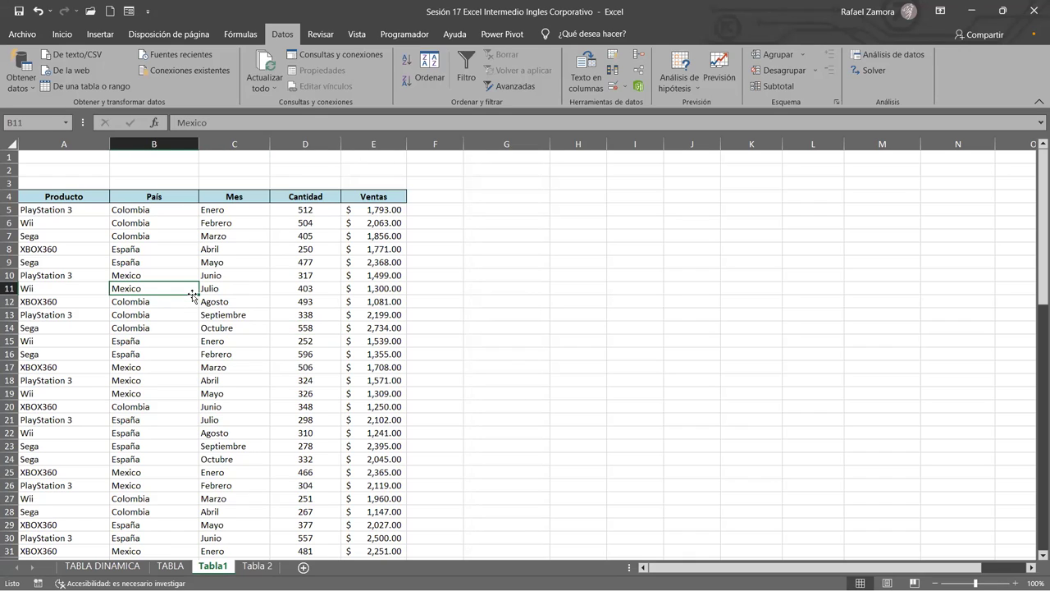
# Convert the sales range A4:E54 into a table with Ctrl+T
pyautogui.click(261, 277)
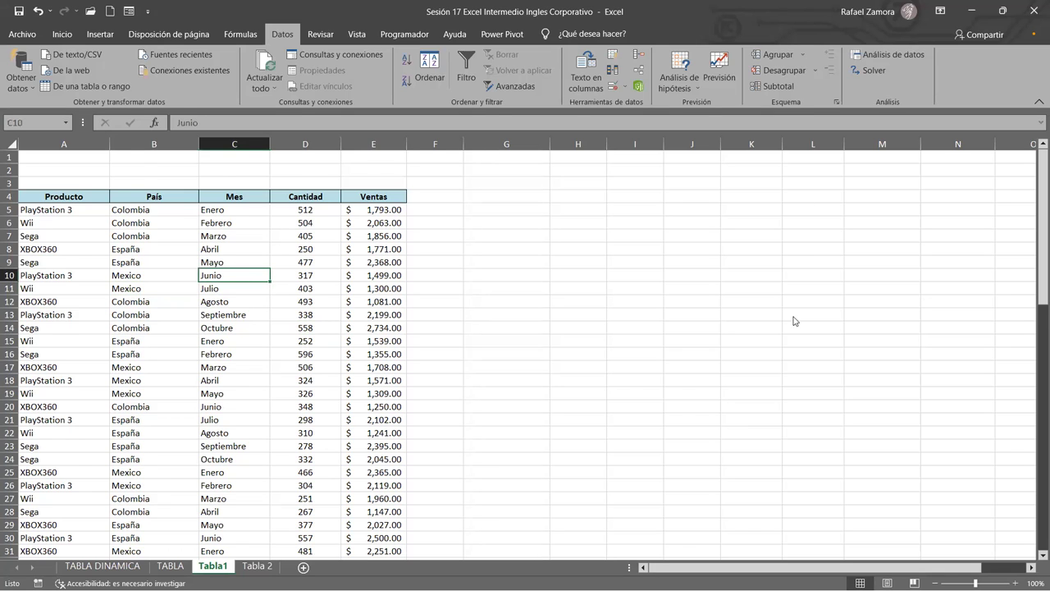
pyautogui.hotkey('ctrl', 't')
pyautogui.click(766, 327)
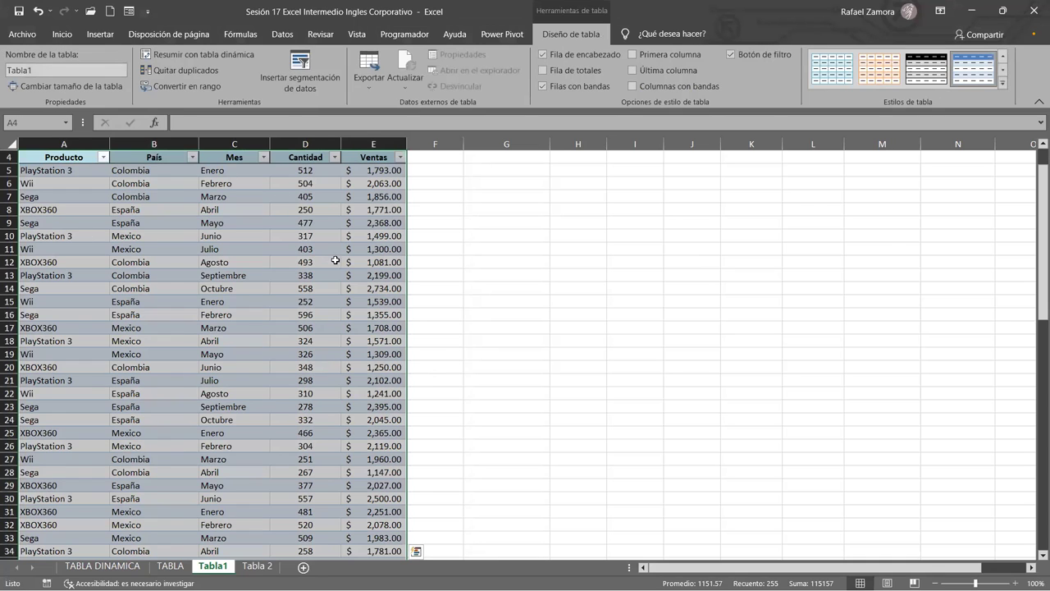
# Hide Tabla1's header filter buttons with Ctrl+Shift+L
pyautogui.click(224, 274)
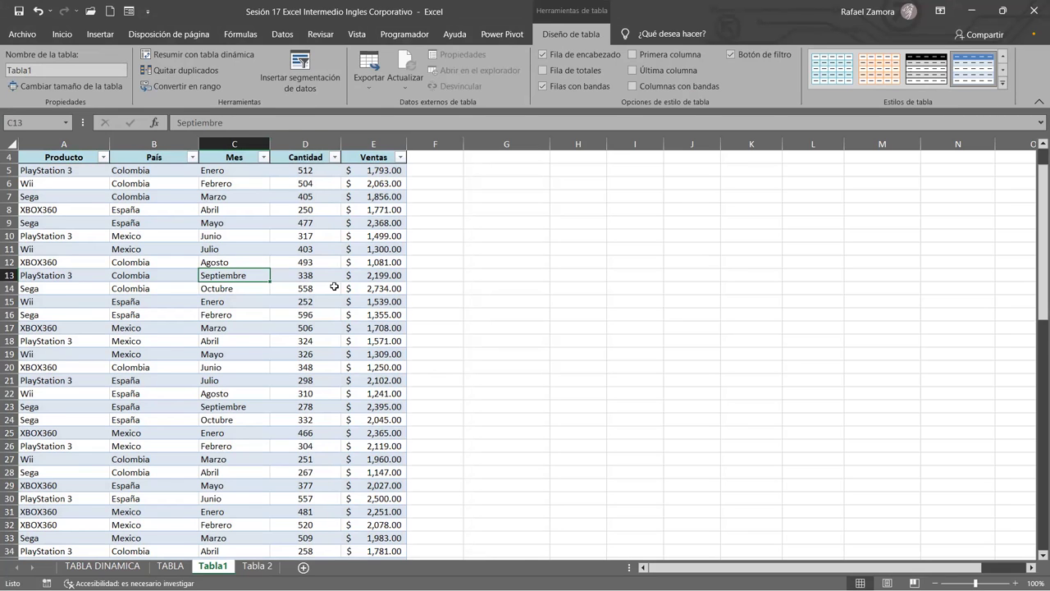
pyautogui.scroll(-5, 340, 284)
pyautogui.scroll(-10, 338, 304)
pyautogui.scroll(3, 336, 315)
pyautogui.scroll(12, 336, 316)
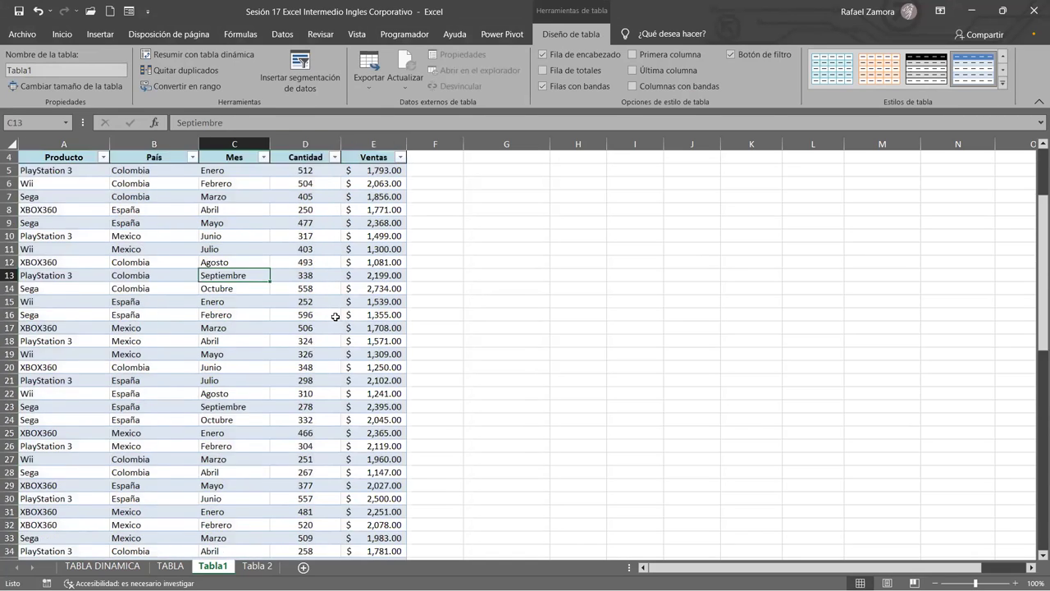
pyautogui.click(350, 278)
pyautogui.hotkey('ctrl', 'shift', 'l')
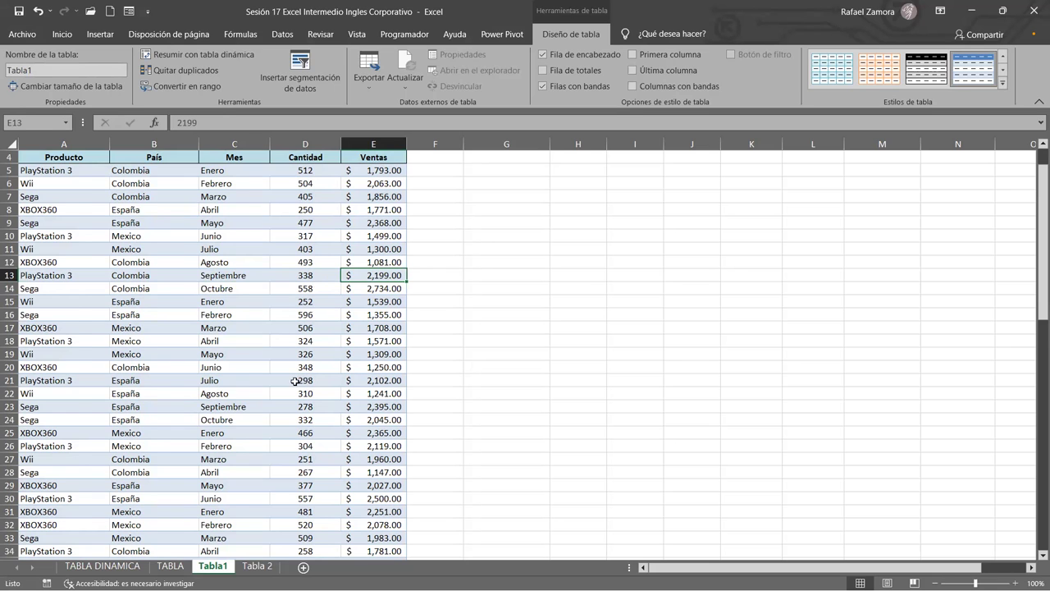
# Add a Fila de totales to Tabla1, summing Ventas to $94,766.00
pyautogui.scroll(-2, 303, 373)
pyautogui.scroll(-4, 314, 353)
pyautogui.scroll(-2, 314, 353)
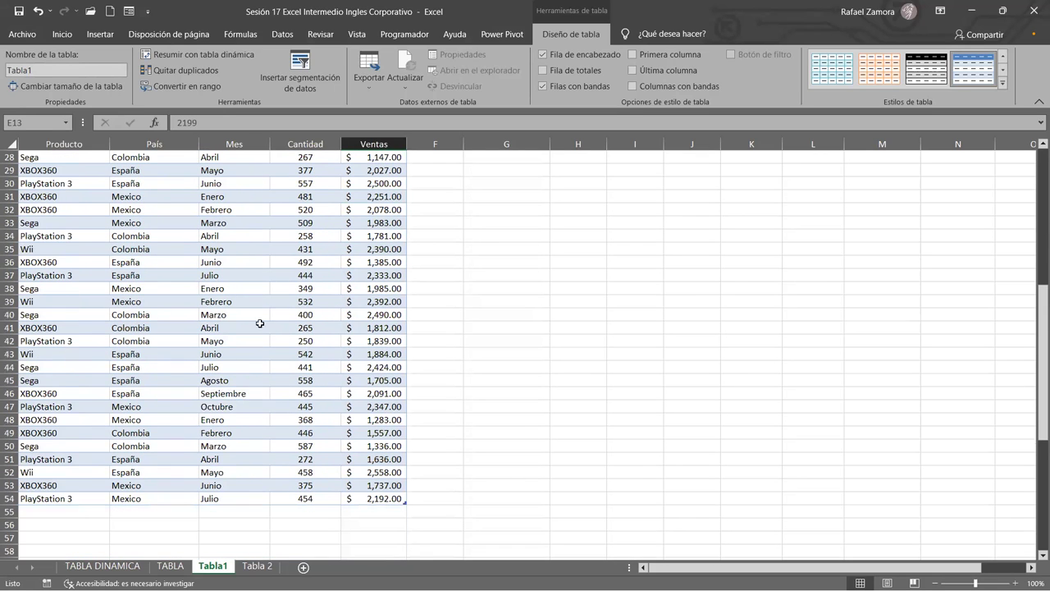
pyautogui.click(350, 350)
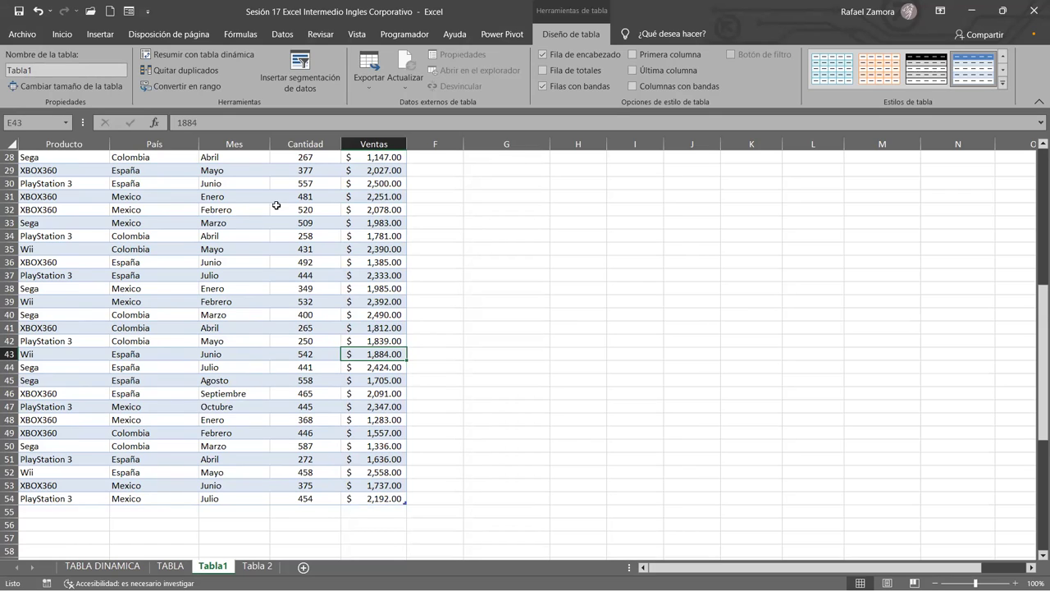
pyautogui.click(225, 330)
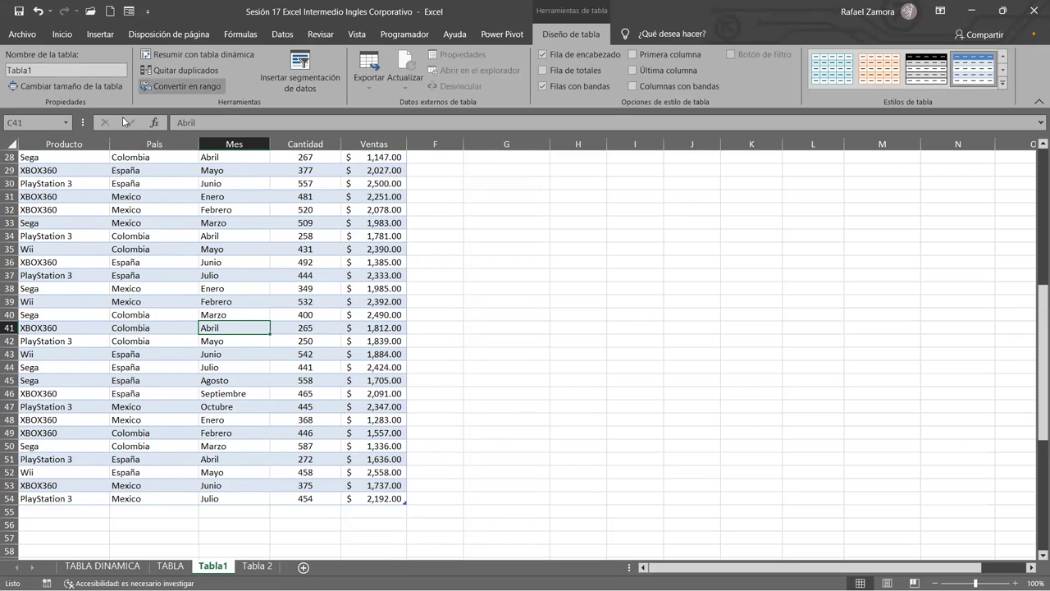
pyautogui.click(552, 71)
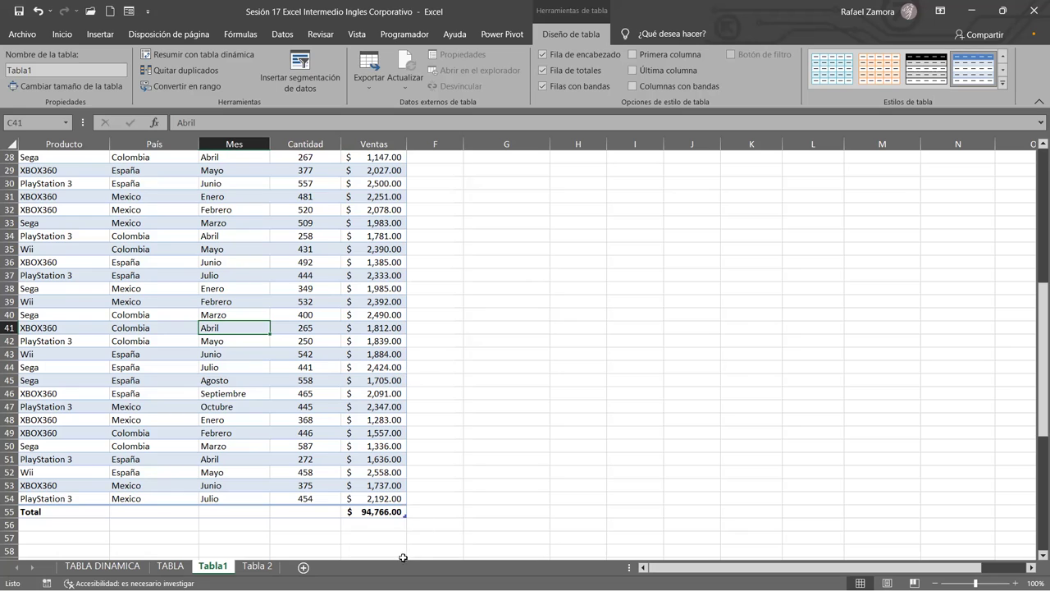
# Switch the Ventas total in E55 from sum to Promedio, showing $1,895.32
pyautogui.click(391, 526)
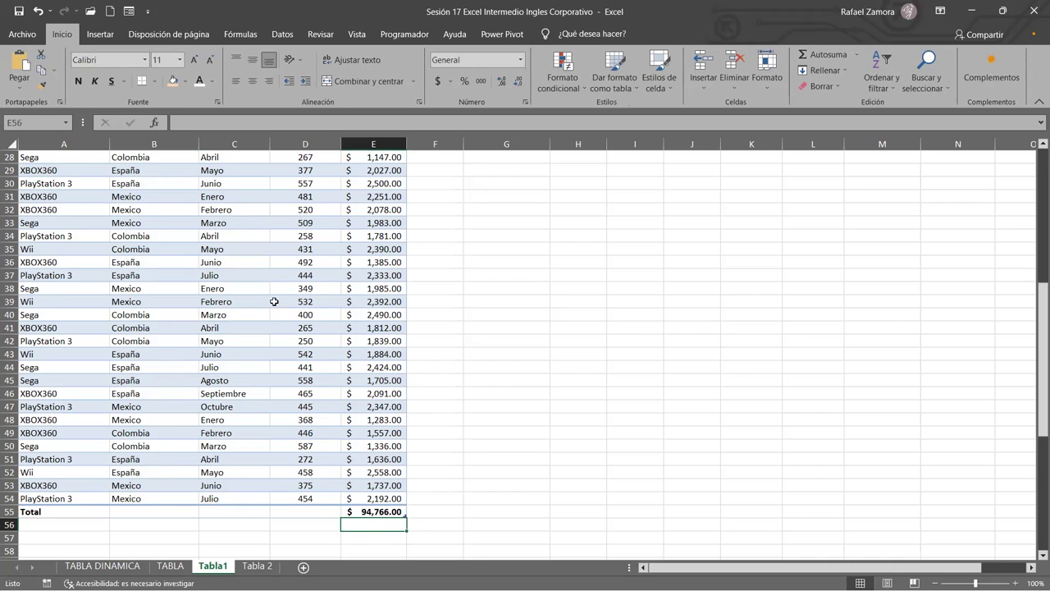
pyautogui.click(397, 512)
pyautogui.click(413, 512)
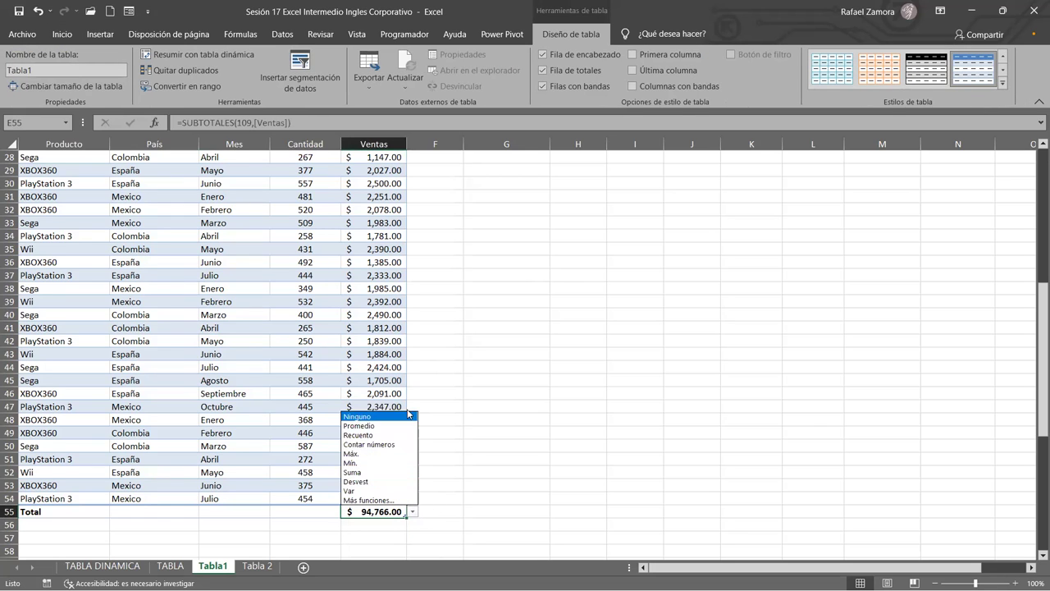
pyautogui.click(381, 427)
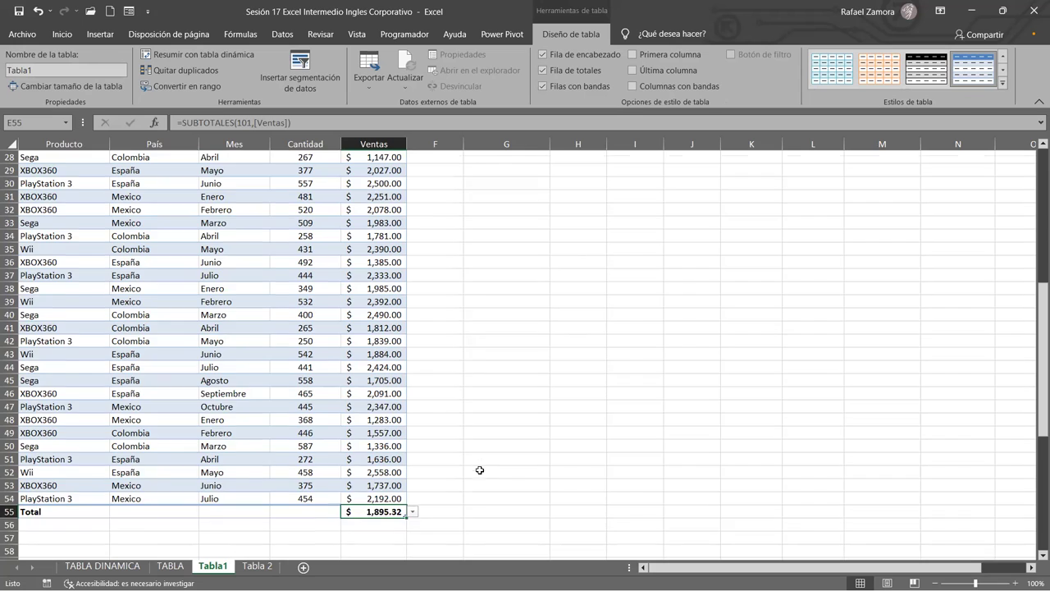
pyautogui.scroll(5, 469, 424)
pyautogui.scroll(-4, 464, 425)
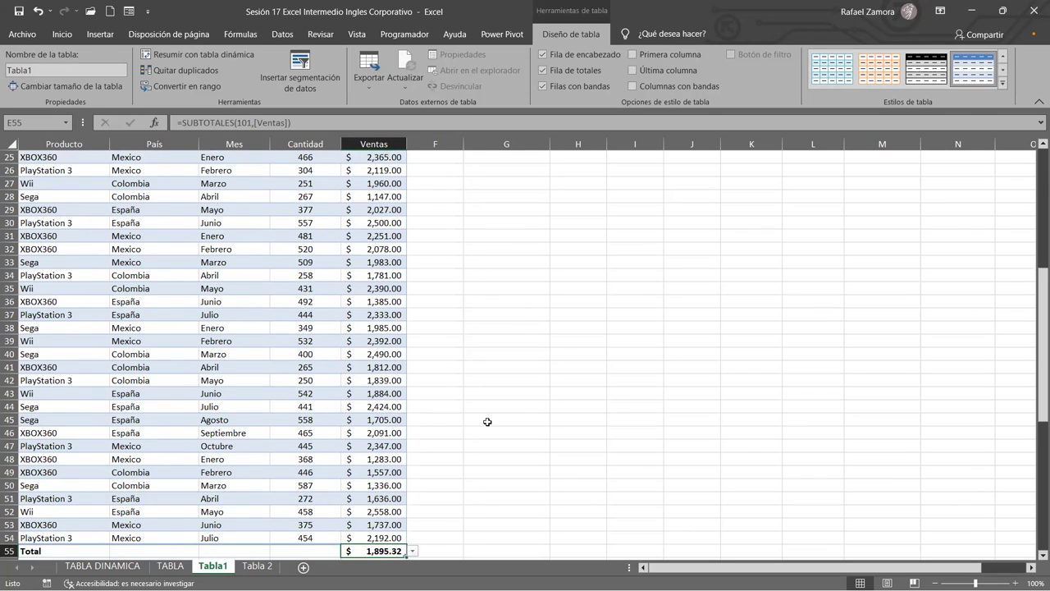
pyautogui.scroll(1, 598, 445)
pyautogui.scroll(4, 598, 446)
pyautogui.scroll(4, 598, 445)
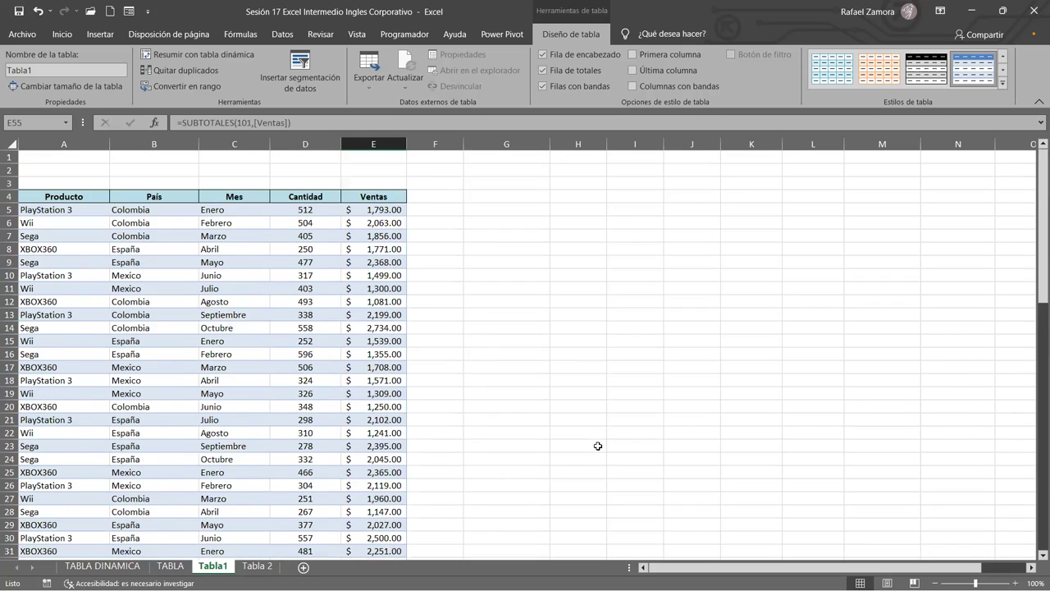
pyautogui.scroll(-2, 518, 347)
pyautogui.scroll(2, 513, 347)
pyautogui.scroll(-1, 519, 349)
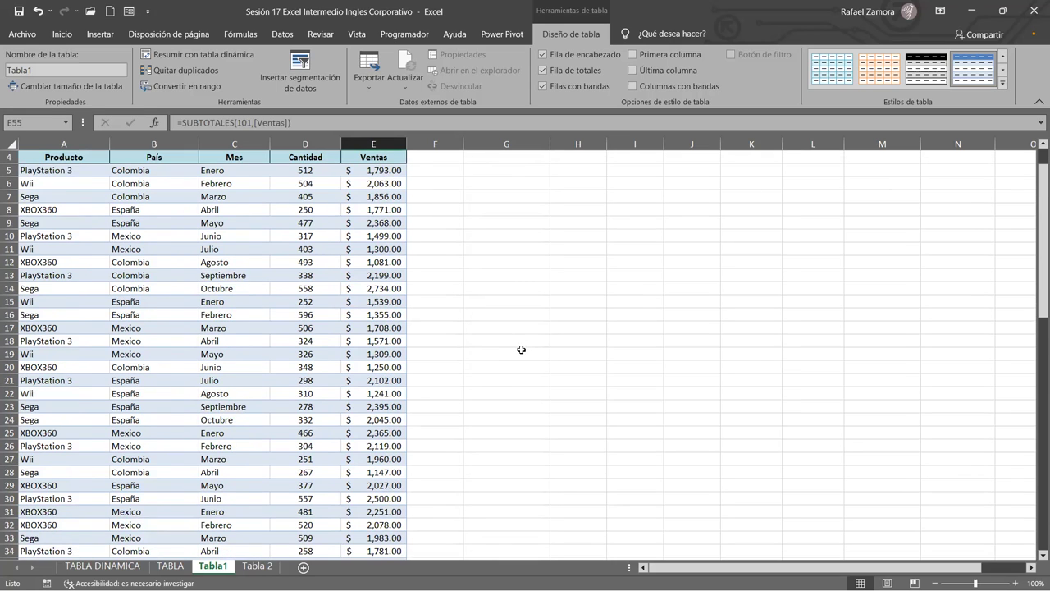
pyautogui.scroll(1, 521, 350)
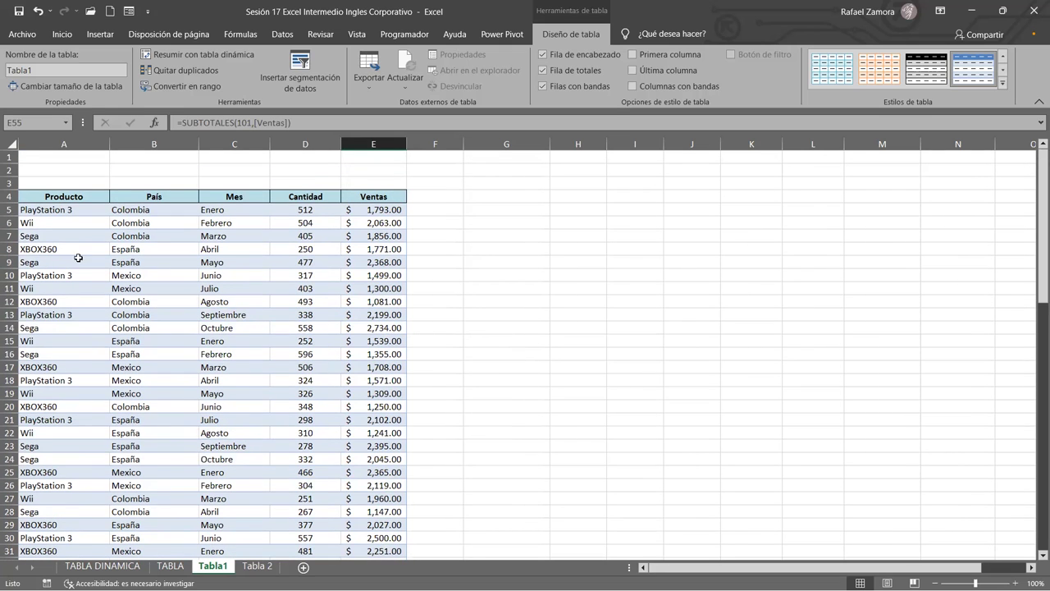
pyautogui.click(23, 196)
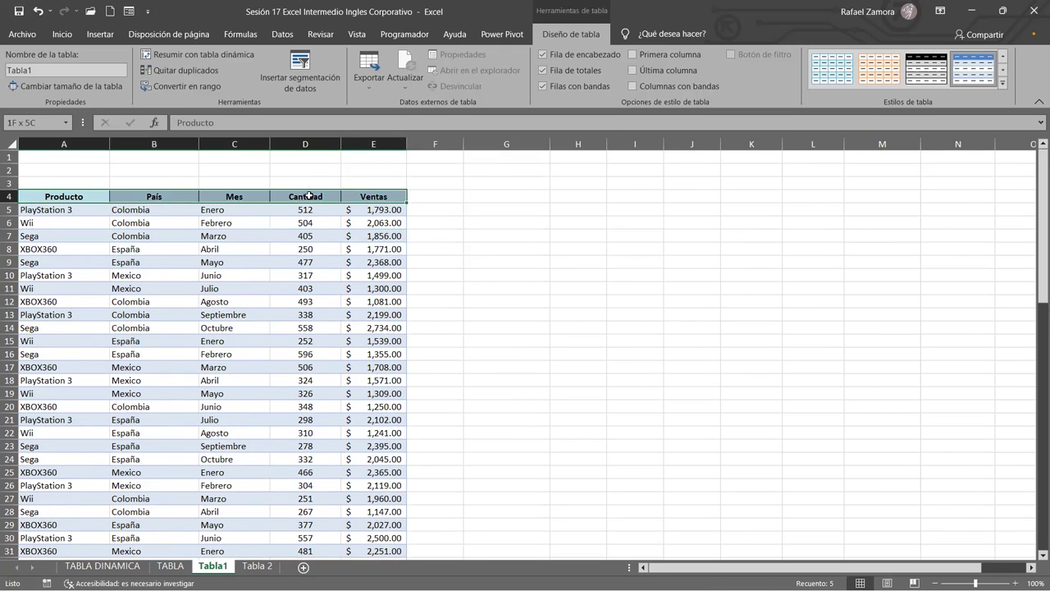
pyautogui.click(503, 284)
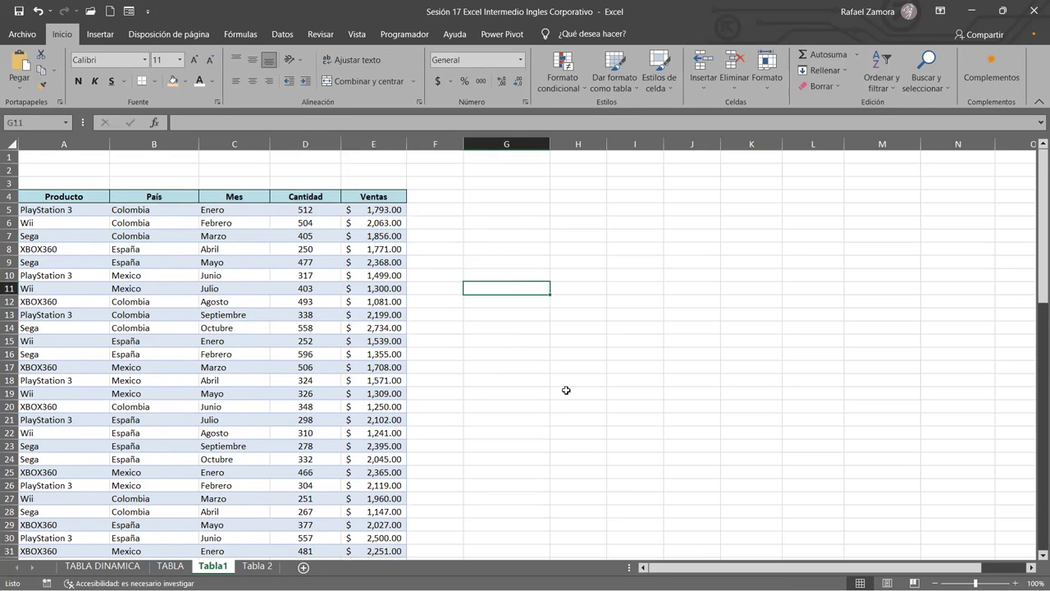
pyautogui.scroll(-1, 568, 389)
pyautogui.scroll(-2, 568, 389)
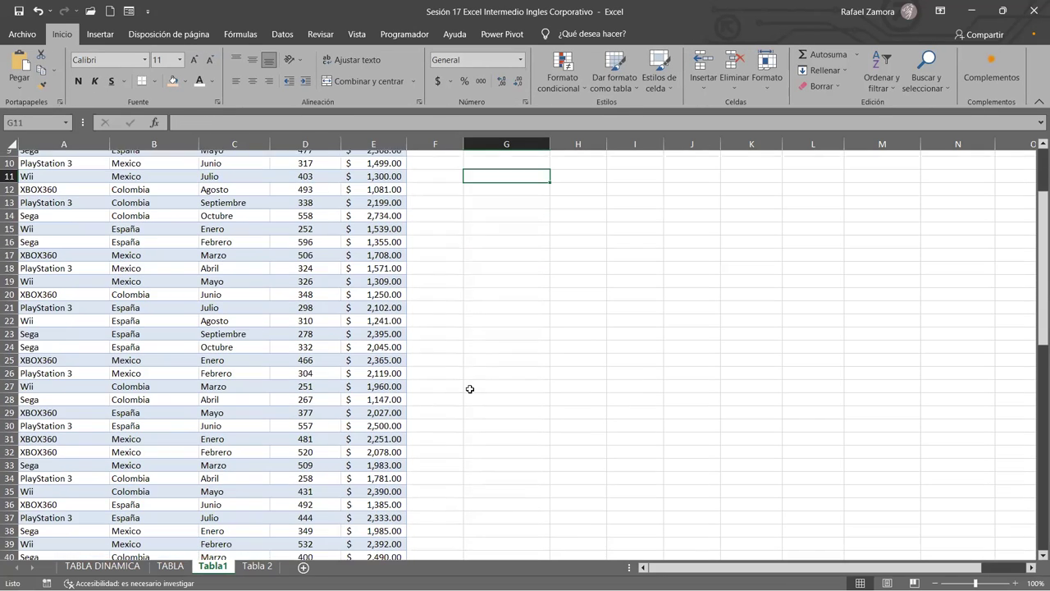
pyautogui.scroll(-3, 470, 389)
pyautogui.scroll(-5, 469, 389)
pyautogui.scroll(-5, 470, 389)
pyautogui.scroll(6, 470, 389)
pyautogui.scroll(1, 469, 389)
pyautogui.scroll(1, 469, 389)
pyautogui.scroll(8, 469, 389)
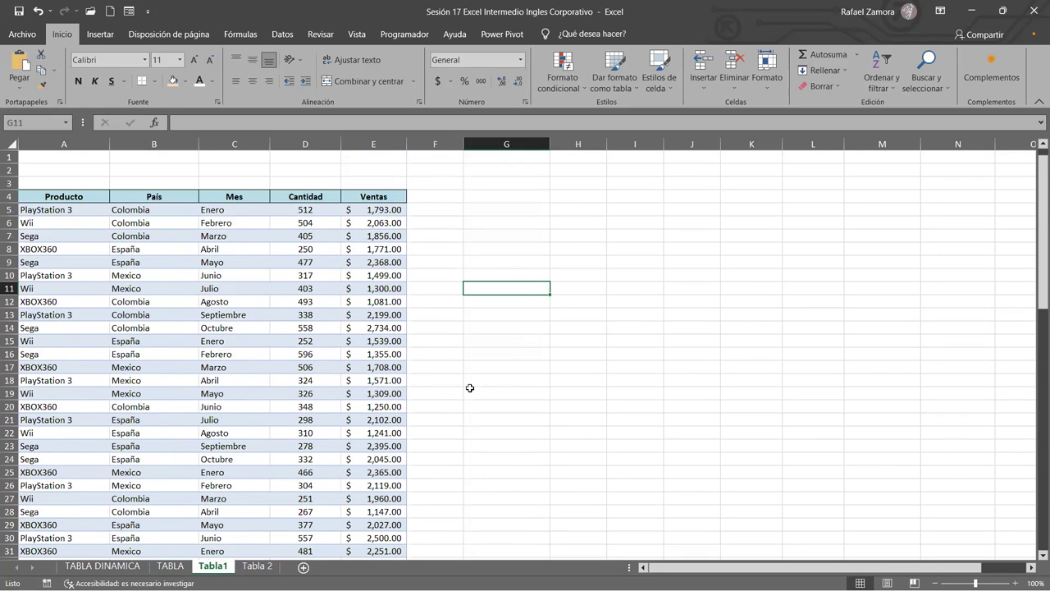
pyautogui.click(303, 316)
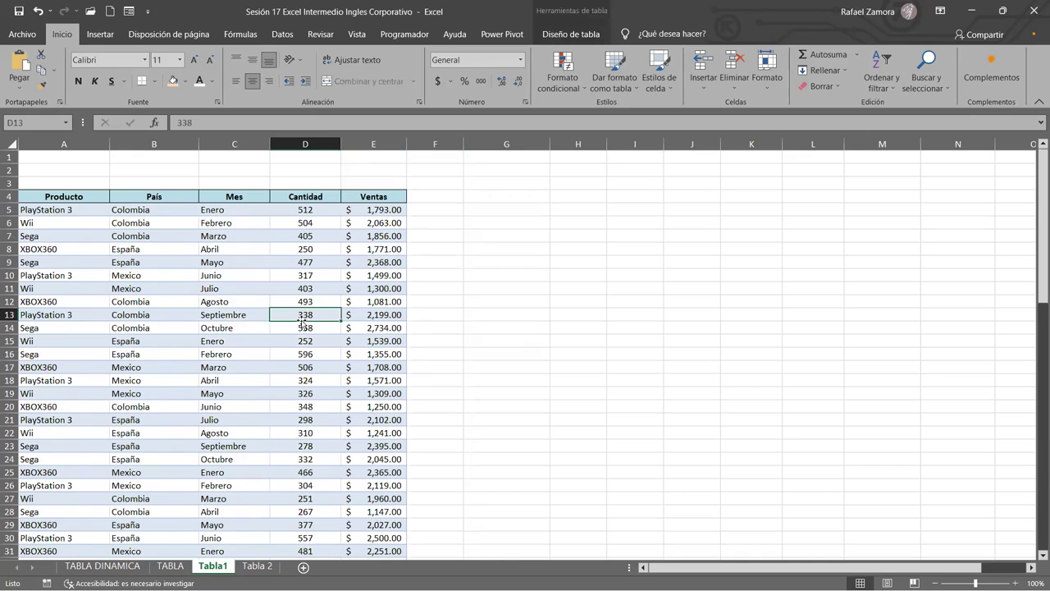
pyautogui.scroll(-2, 303, 321)
pyautogui.scroll(2, 300, 323)
pyautogui.click(320, 282)
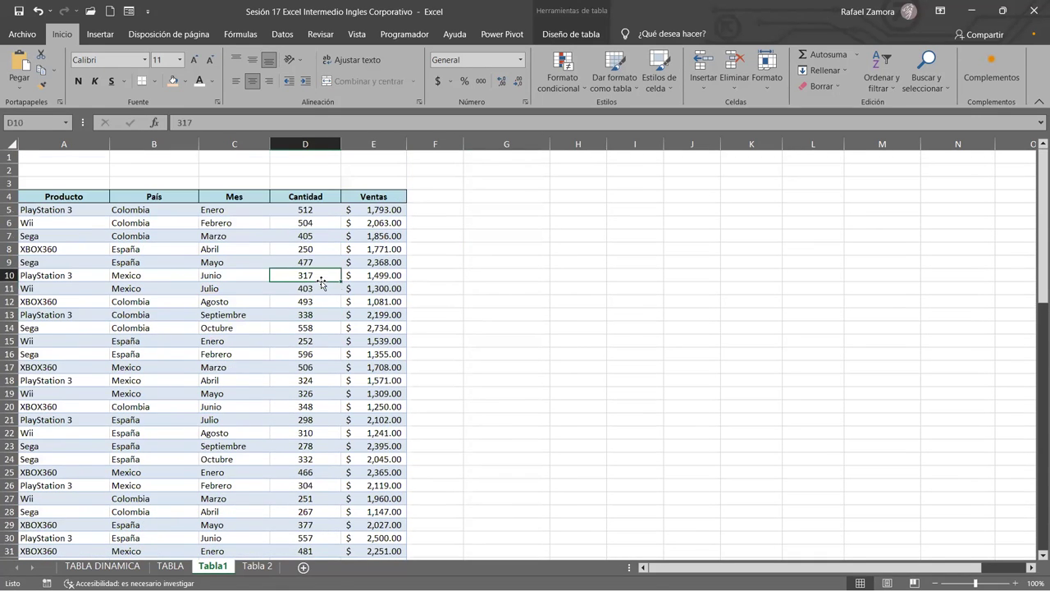
pyautogui.scroll(-3, 328, 402)
pyautogui.scroll(-10, 334, 414)
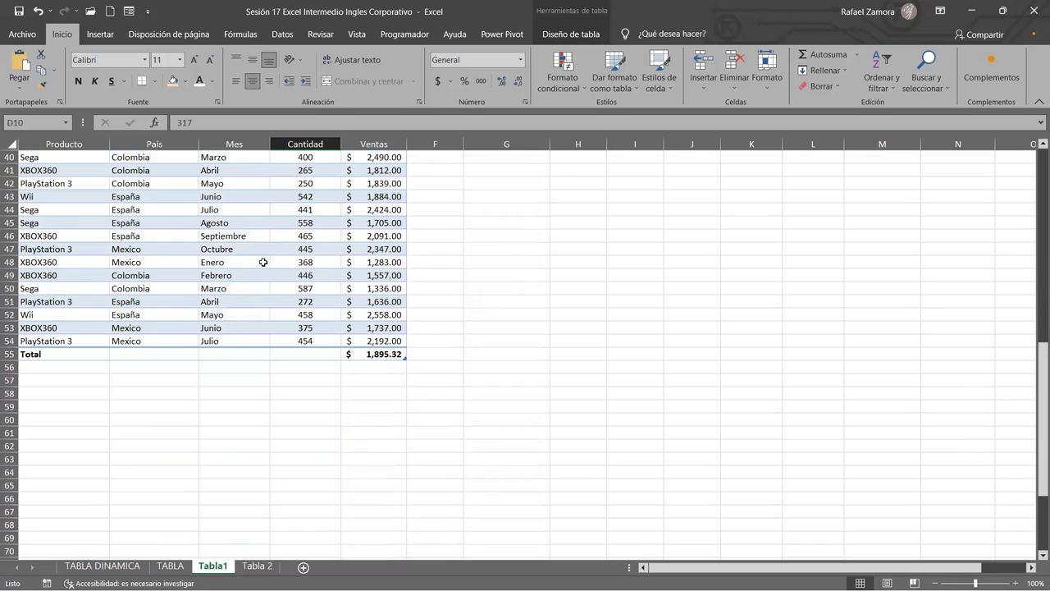
pyautogui.scroll(13, 260, 261)
pyautogui.click(378, 287)
pyautogui.scroll(-5, 499, 286)
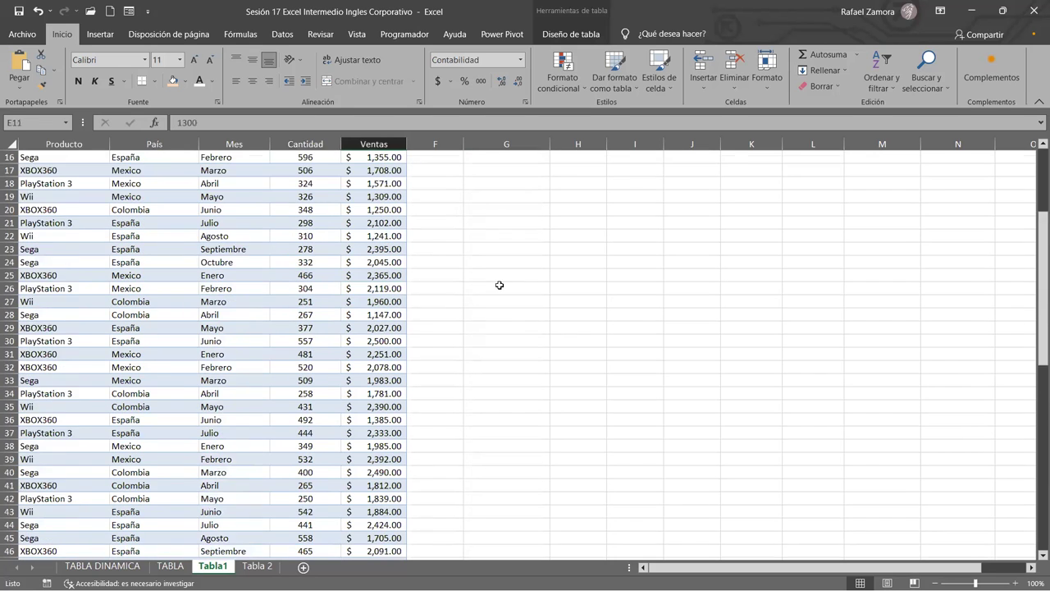
pyautogui.scroll(-1, 501, 284)
pyautogui.scroll(-1, 501, 284)
pyautogui.click(507, 274)
pyautogui.scroll(-4, 509, 273)
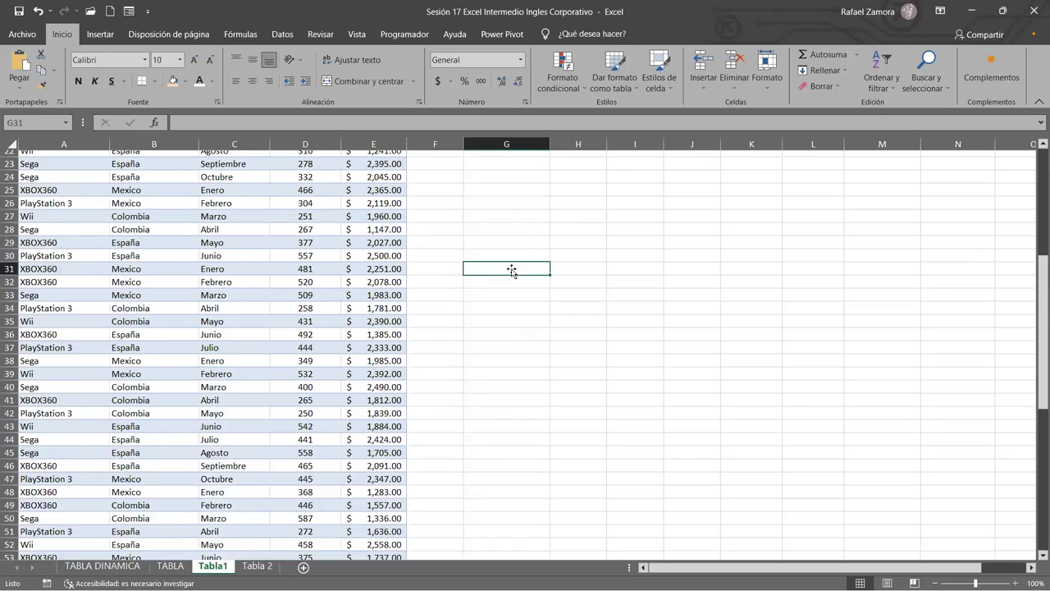
pyautogui.click(259, 222)
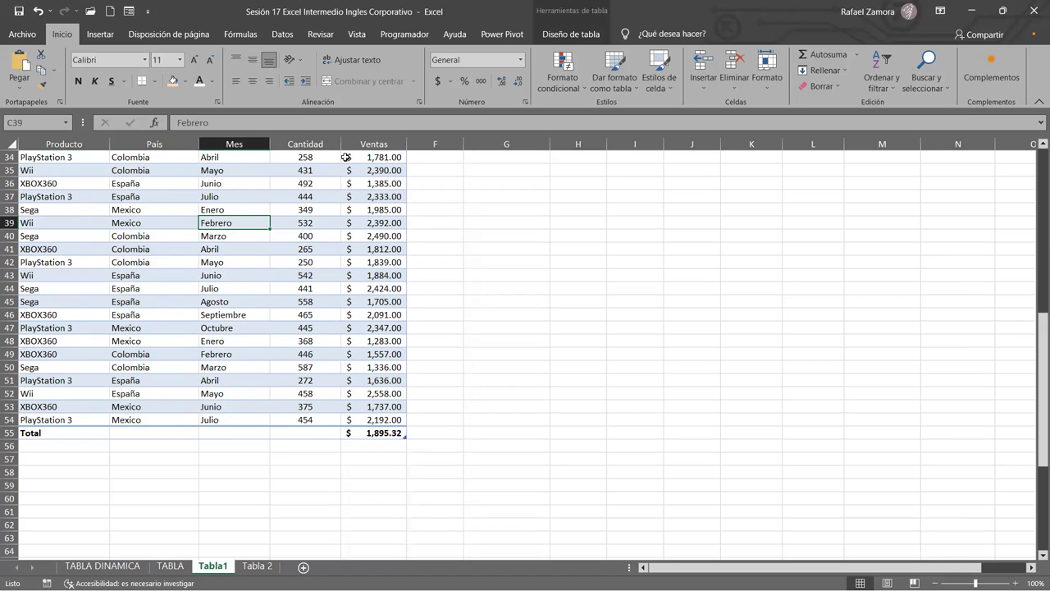
pyautogui.scroll(3, 309, 263)
pyautogui.scroll(-5, 310, 262)
pyautogui.scroll(-1, 310, 262)
pyautogui.scroll(-1, 310, 261)
pyautogui.scroll(4, 274, 208)
pyautogui.scroll(2, 70, 169)
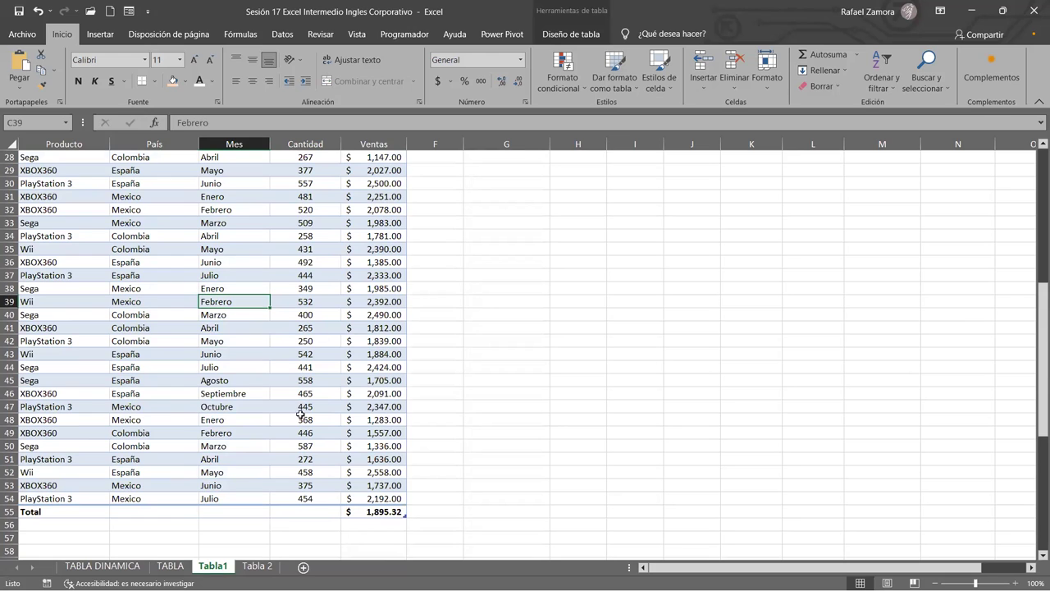
# Set the Total row's Cantidad cell D55 to Máx., showing 596
pyautogui.click(334, 512)
pyautogui.click(346, 512)
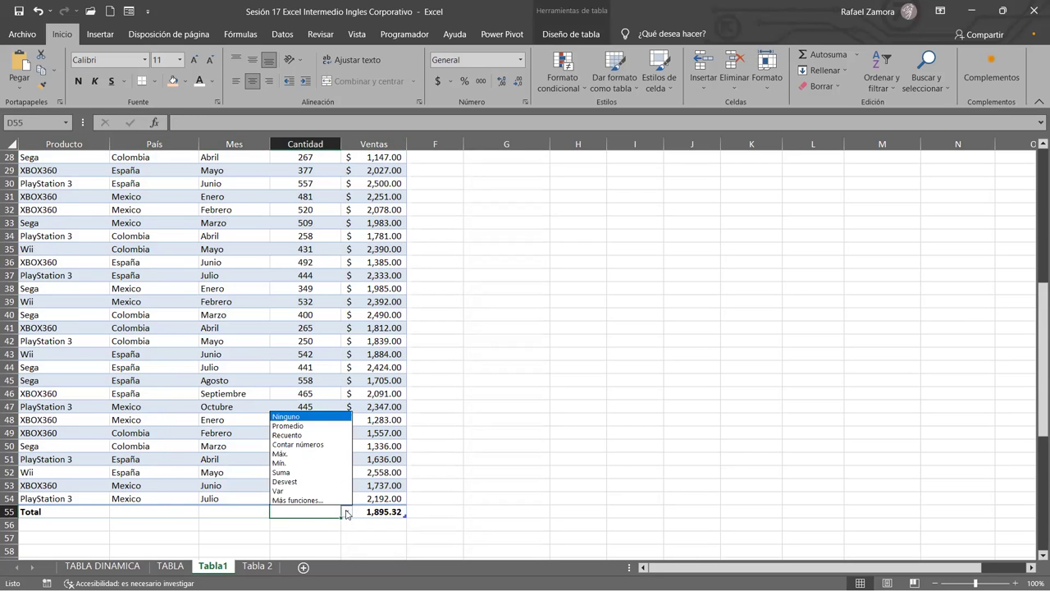
pyautogui.click(303, 454)
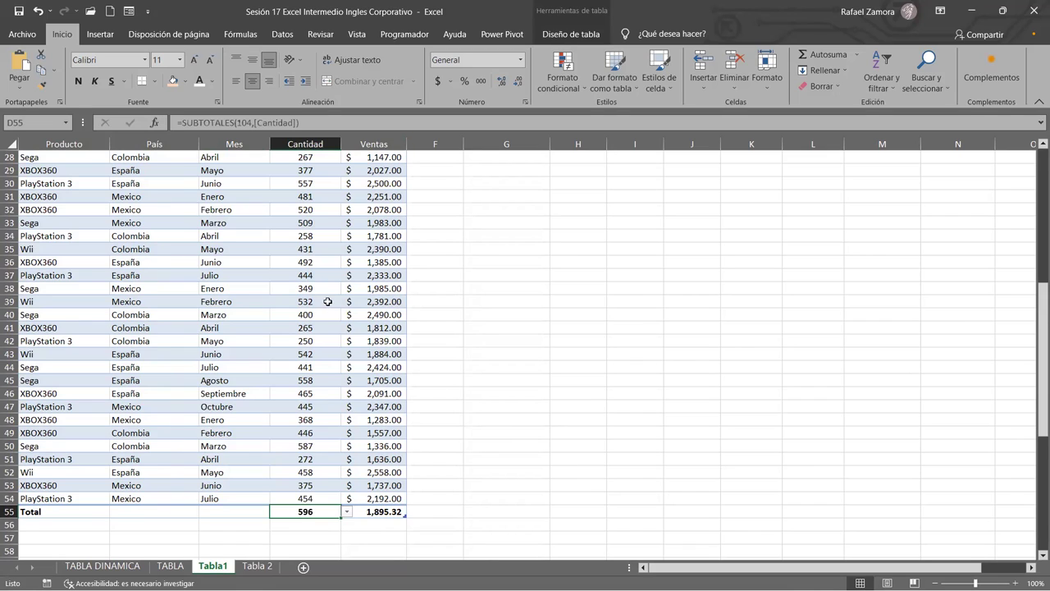
pyautogui.click(350, 512)
pyautogui.click(320, 512)
pyautogui.click(347, 512)
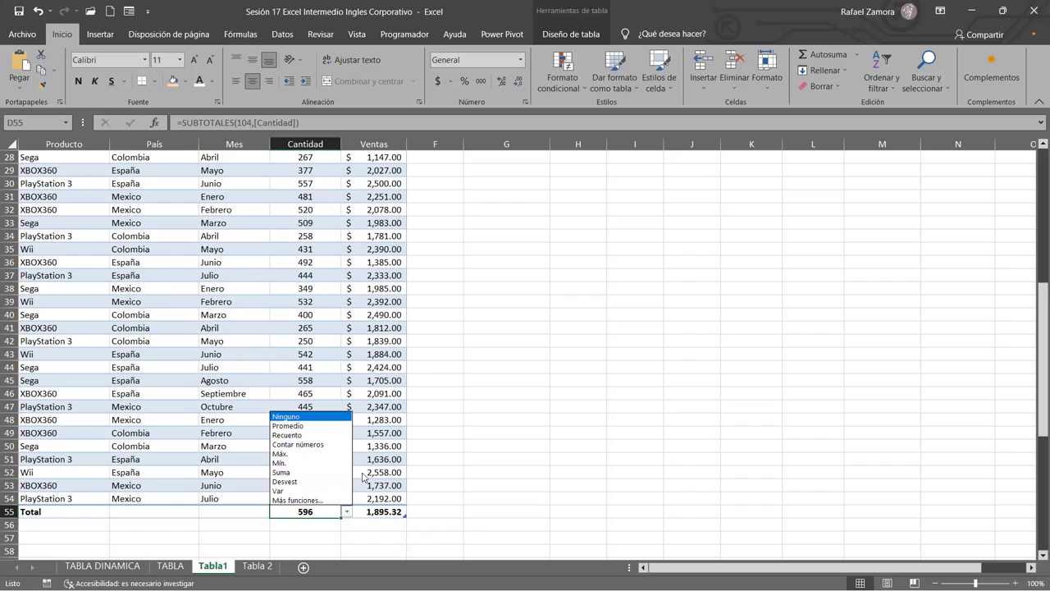
pyautogui.press('Escape')
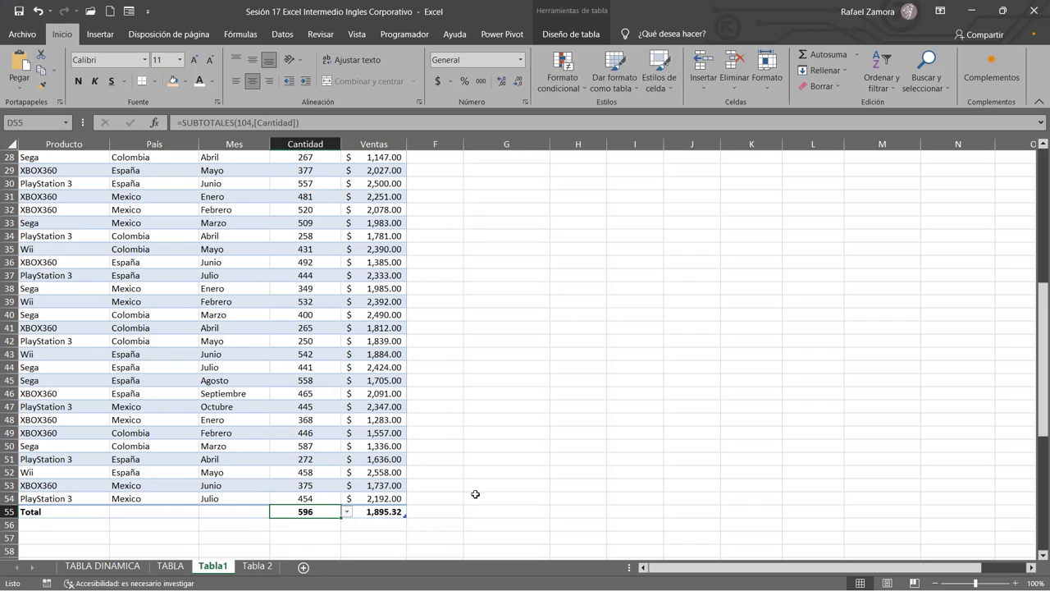
pyautogui.click(235, 273)
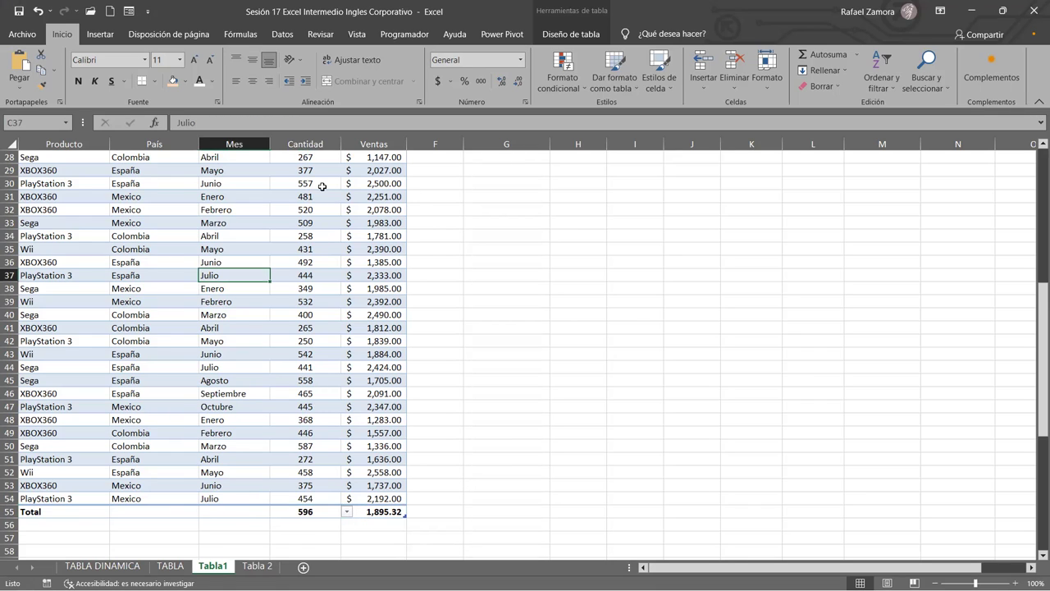
# Convert Tabla1 back to an ordinary cell range, confirming with Sí
pyautogui.click(572, 31)
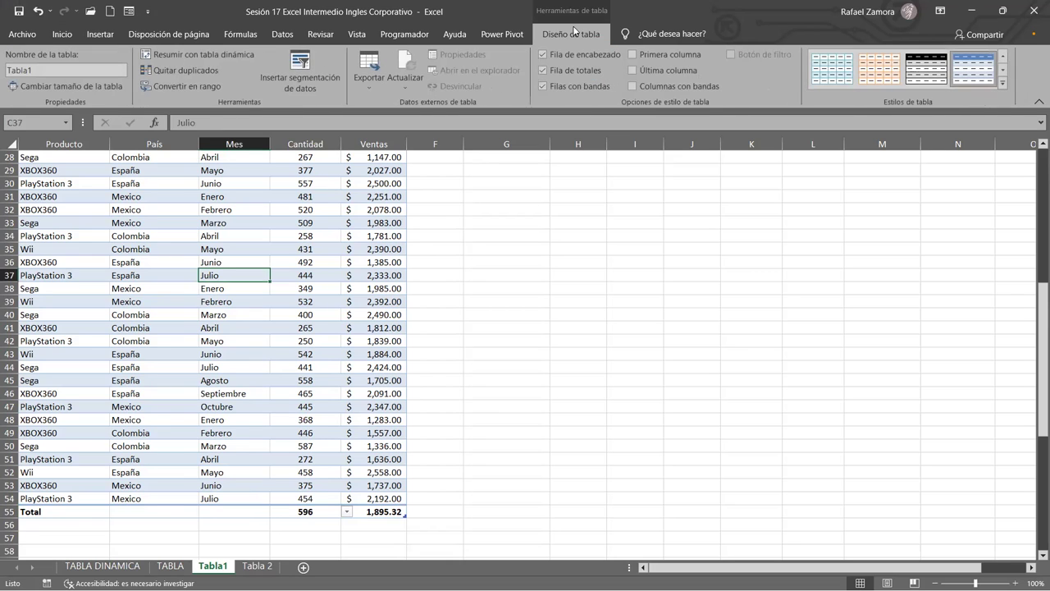
pyautogui.click(204, 88)
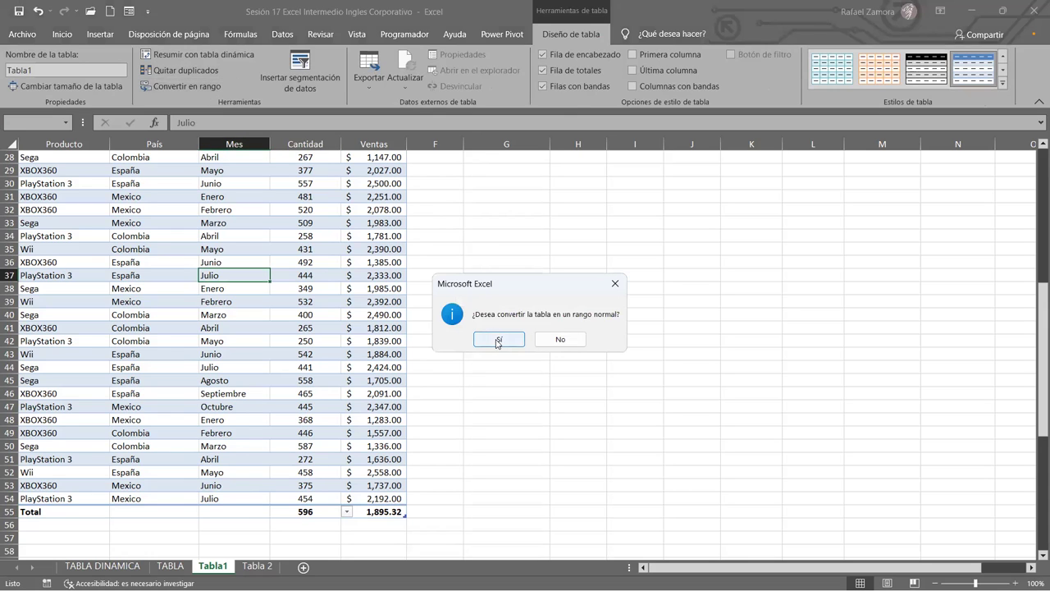
pyautogui.click(498, 339)
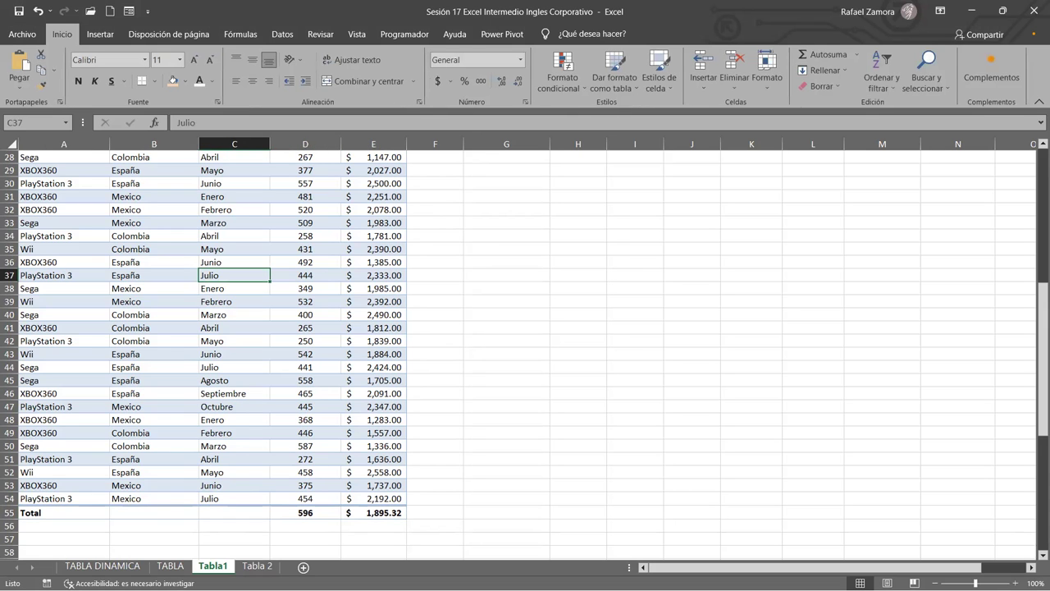
# Delete the leftover Total row 55 from the sales data
pyautogui.click(10, 512)
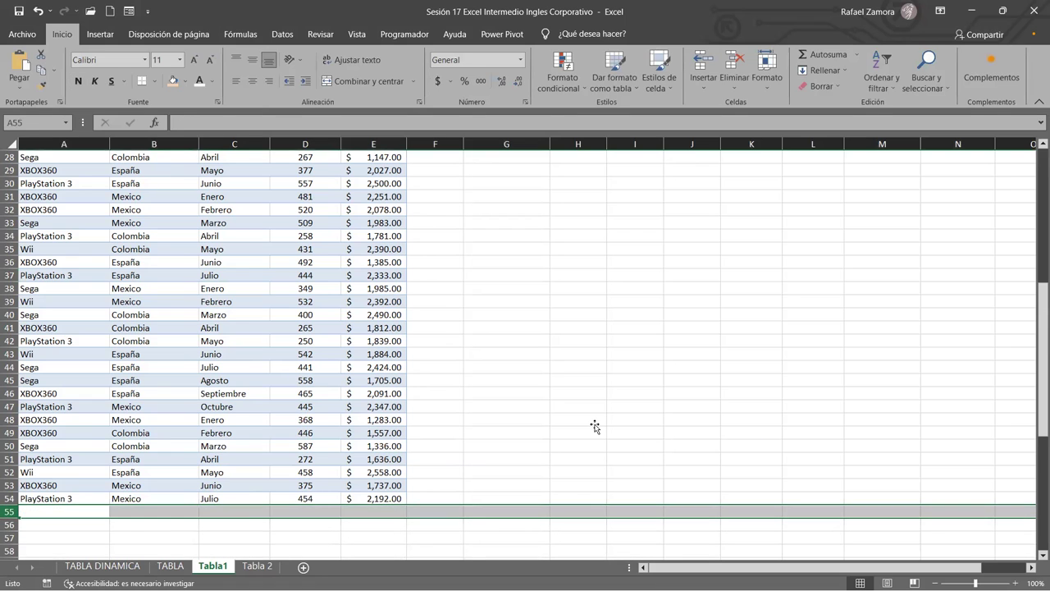
pyautogui.click(595, 424)
pyautogui.scroll(5, 582, 402)
pyautogui.scroll(4, 574, 398)
pyautogui.click(253, 315)
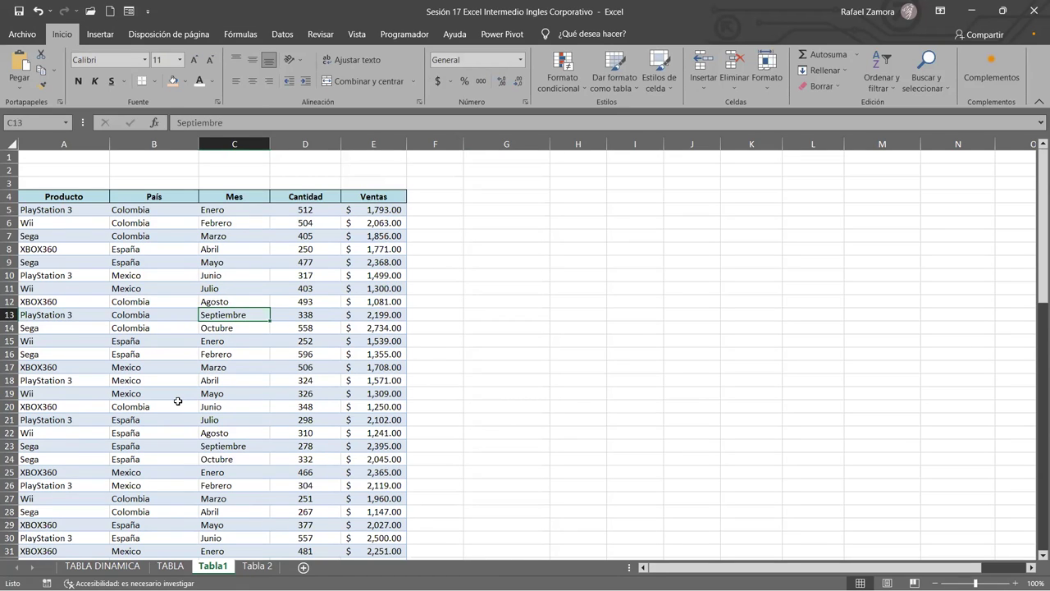
# Select a cell inside the sales data and bring up the Insertar ribbon commands
pyautogui.click(224, 379)
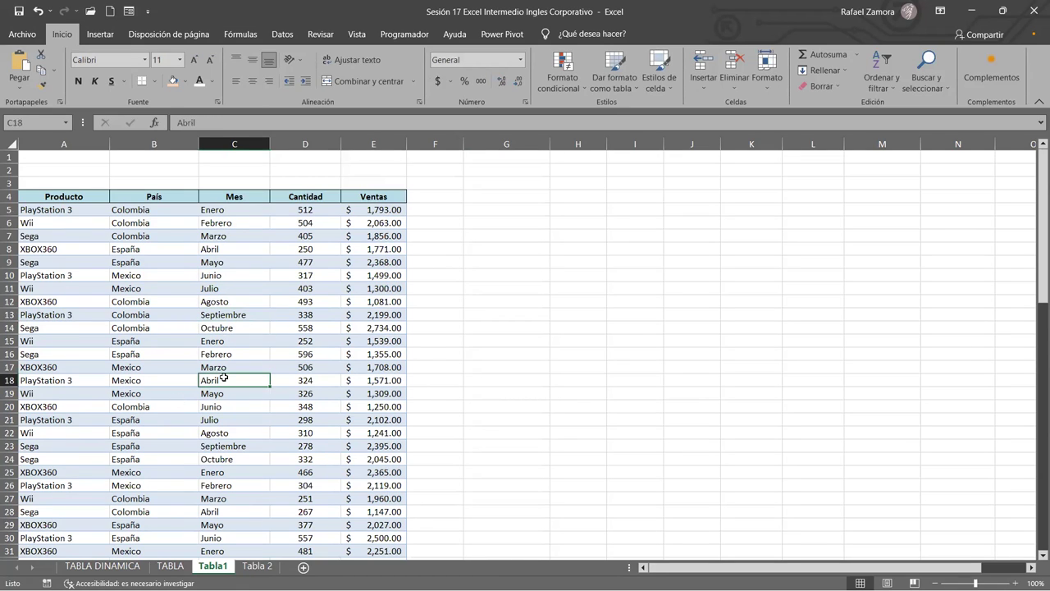
pyautogui.click(248, 301)
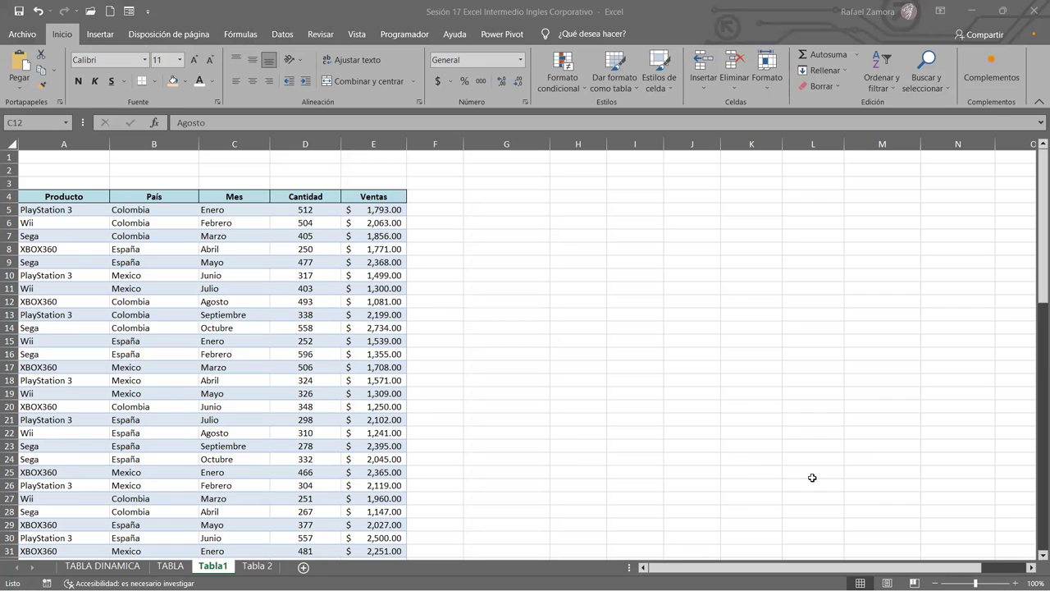
pyautogui.click(66, 288)
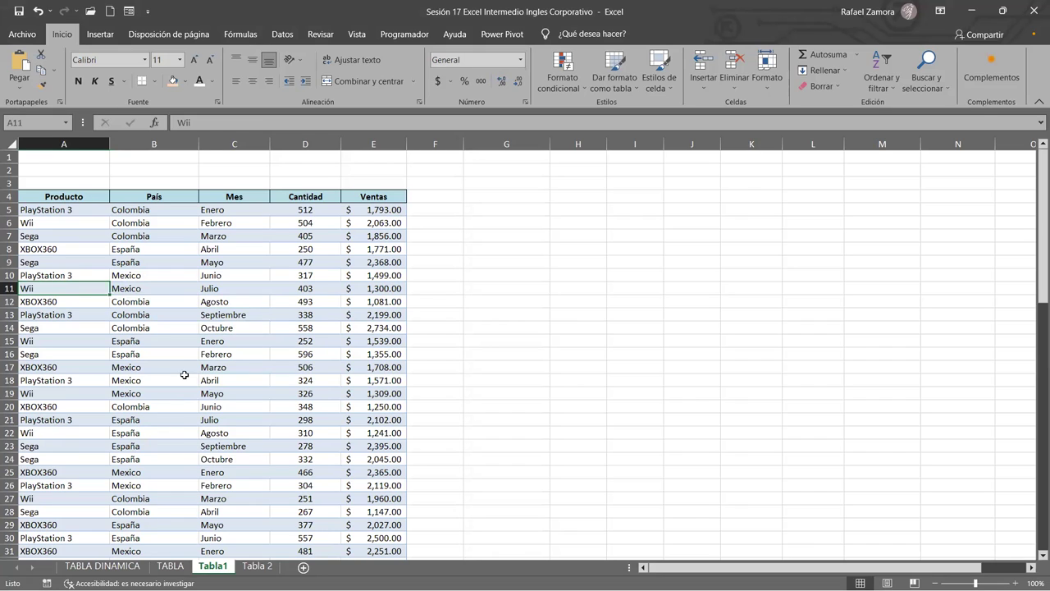
pyautogui.click(172, 351)
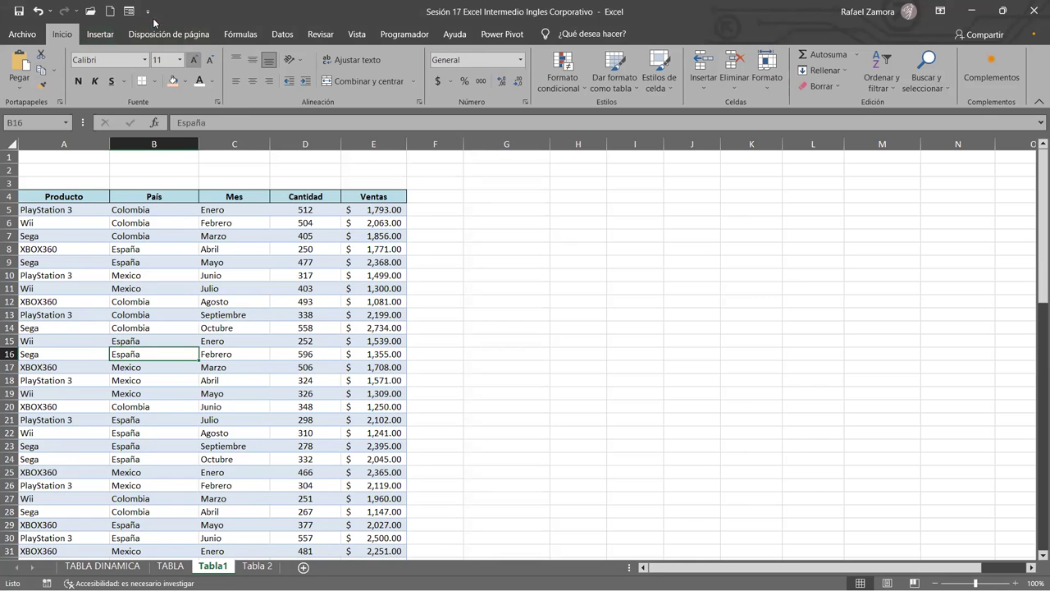
pyautogui.click(100, 35)
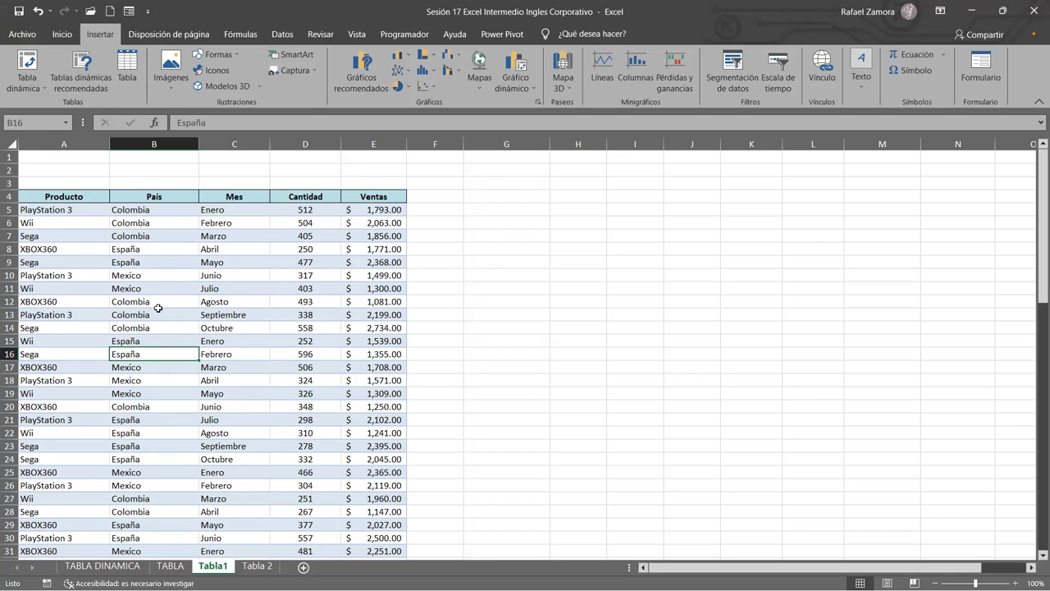
# Browse the recommended pivot table suggestions and cancel without inserting one
pyautogui.click(82, 69)
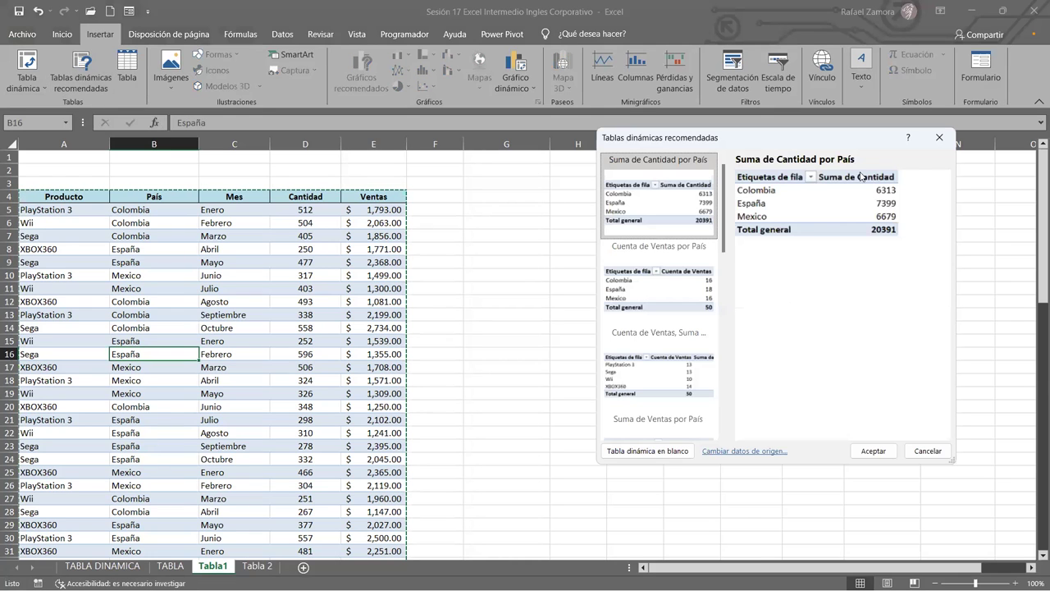
pyautogui.moveTo(645, 125); pyautogui.dragTo(471, 103)
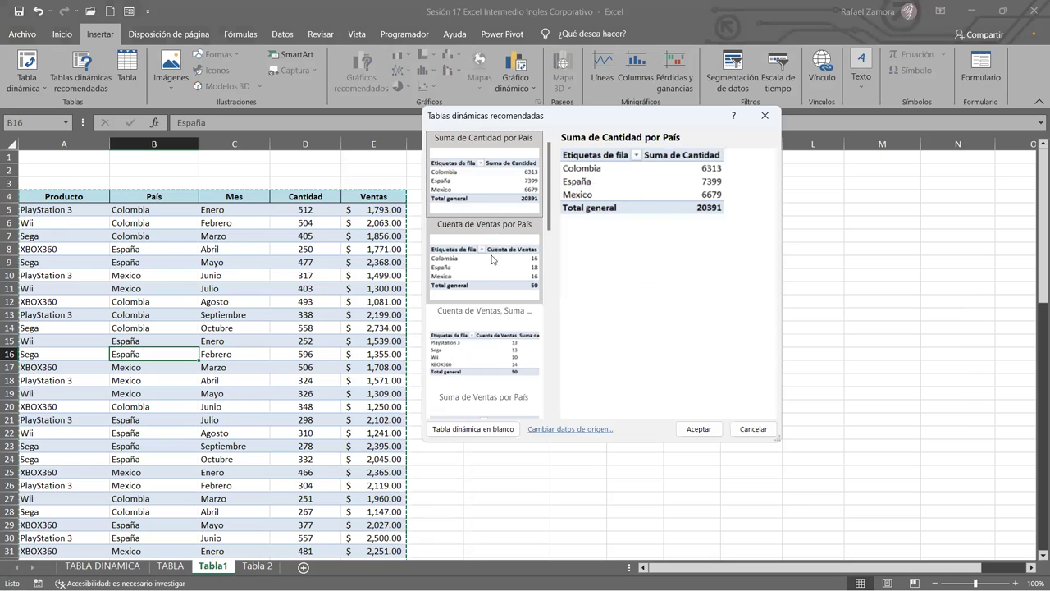
pyautogui.scroll(-2, 517, 246)
pyautogui.scroll(-3, 517, 247)
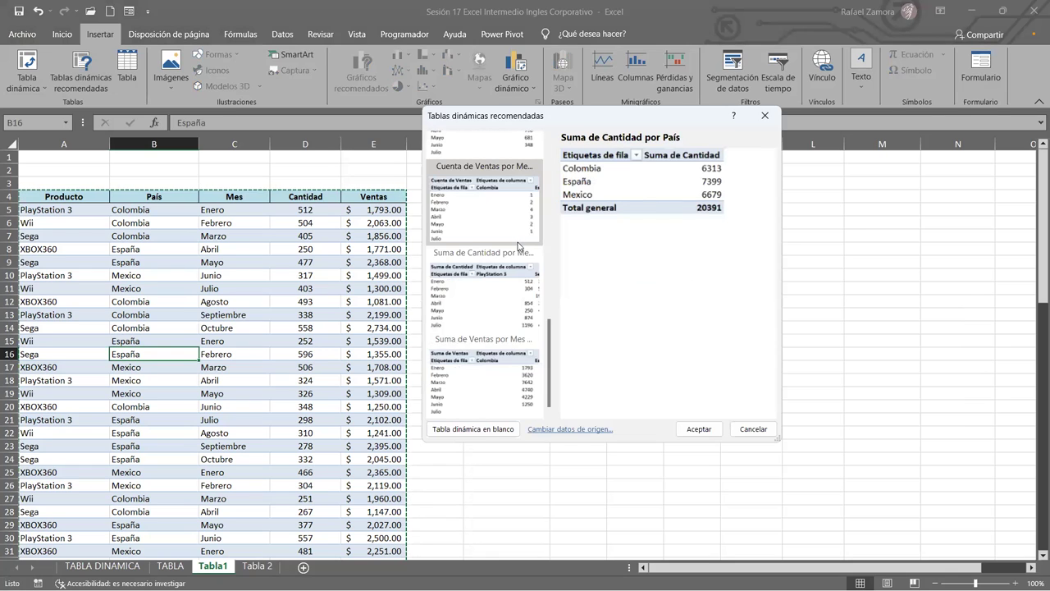
pyautogui.scroll(5, 517, 246)
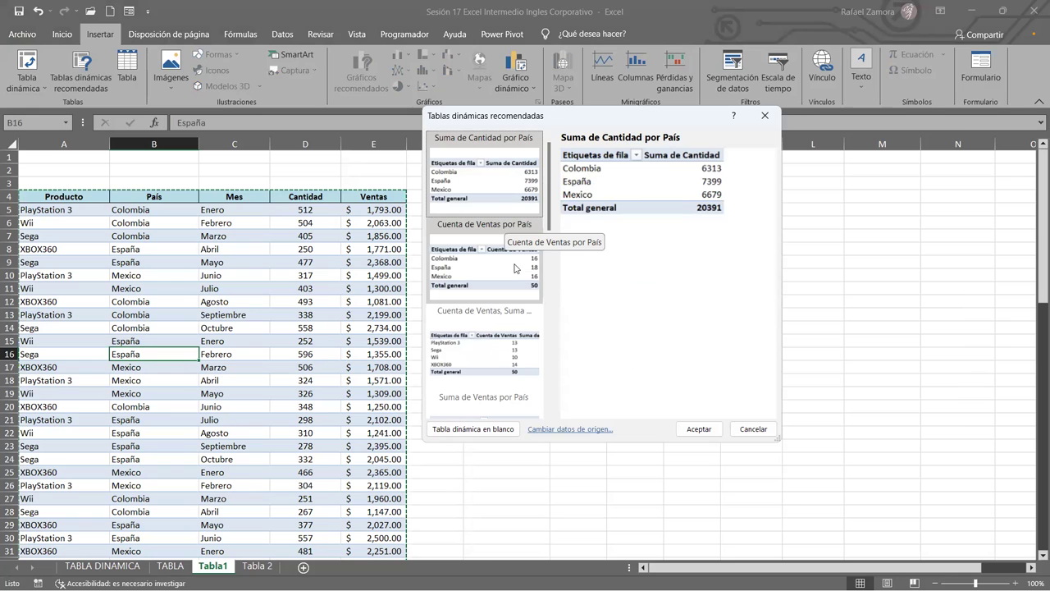
pyautogui.scroll(-5, 520, 365)
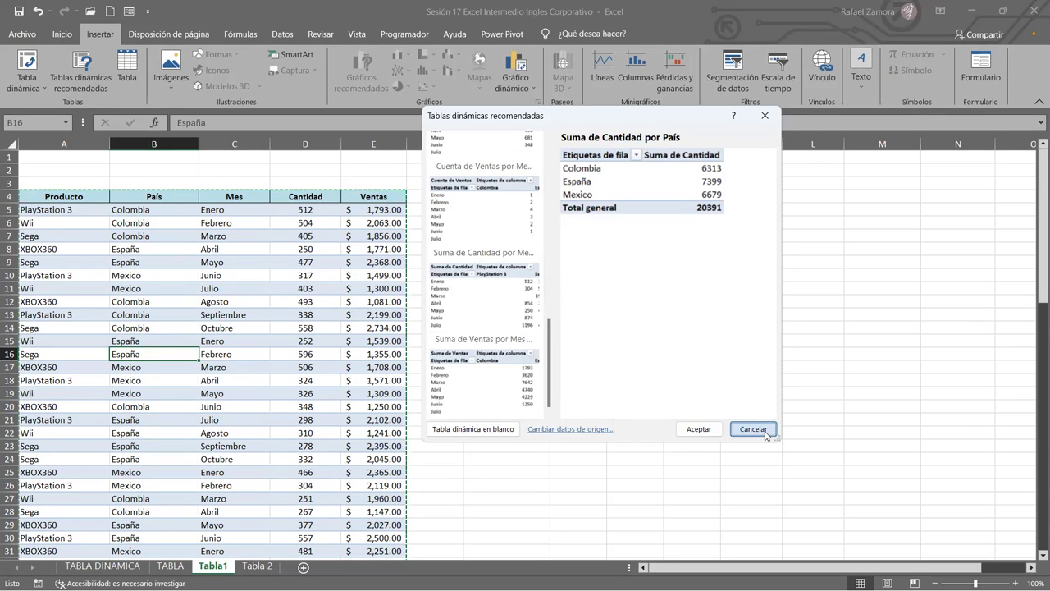
pyautogui.click(762, 429)
pyautogui.click(684, 338)
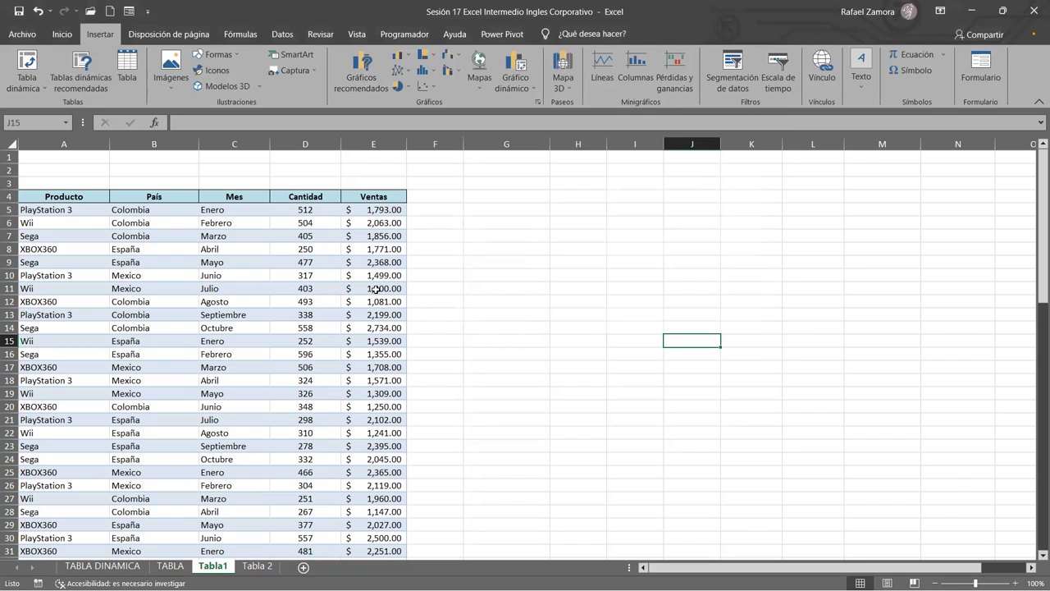
pyautogui.click(242, 263)
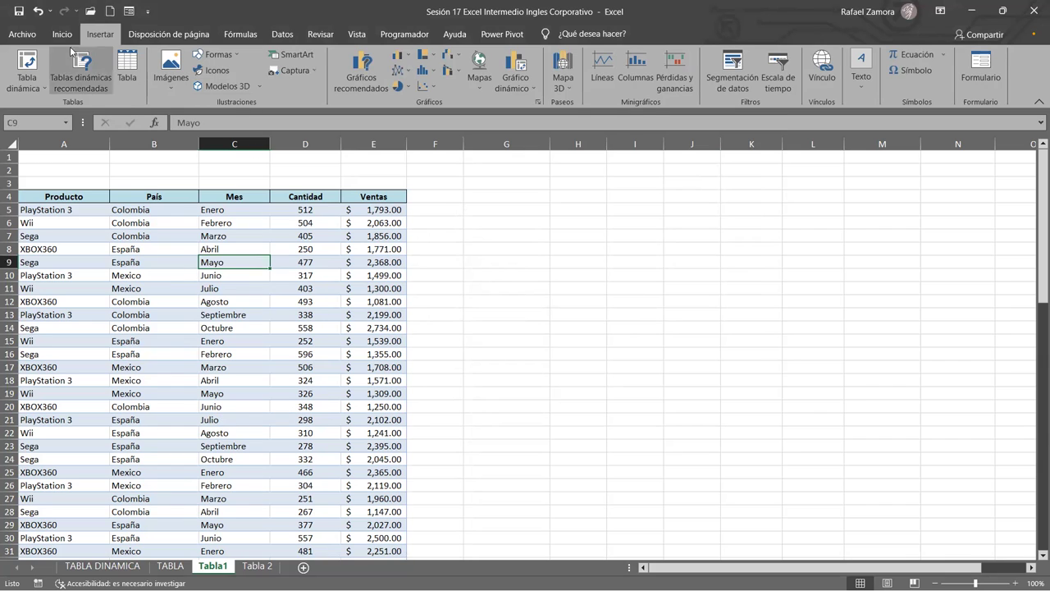
# Start a Tabla dinámica from Tabla1!$A$4:$E$54 placed on a new worksheet
pyautogui.click(24, 65)
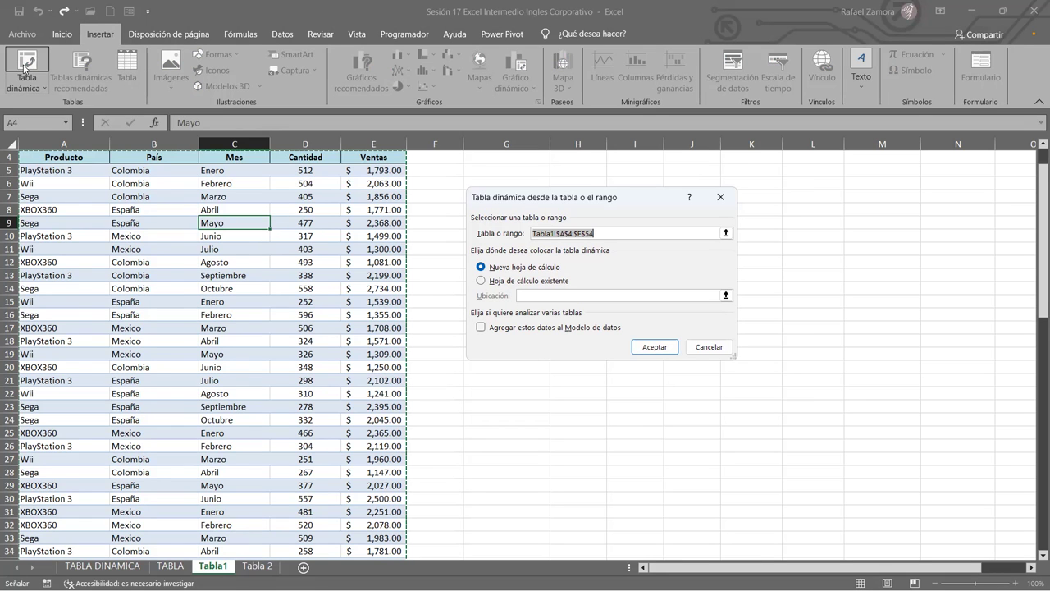
# Set the pivot table from Tabla1!$A$4:$E$54 to go on a new worksheet
pyautogui.scroll(1, 49, 205)
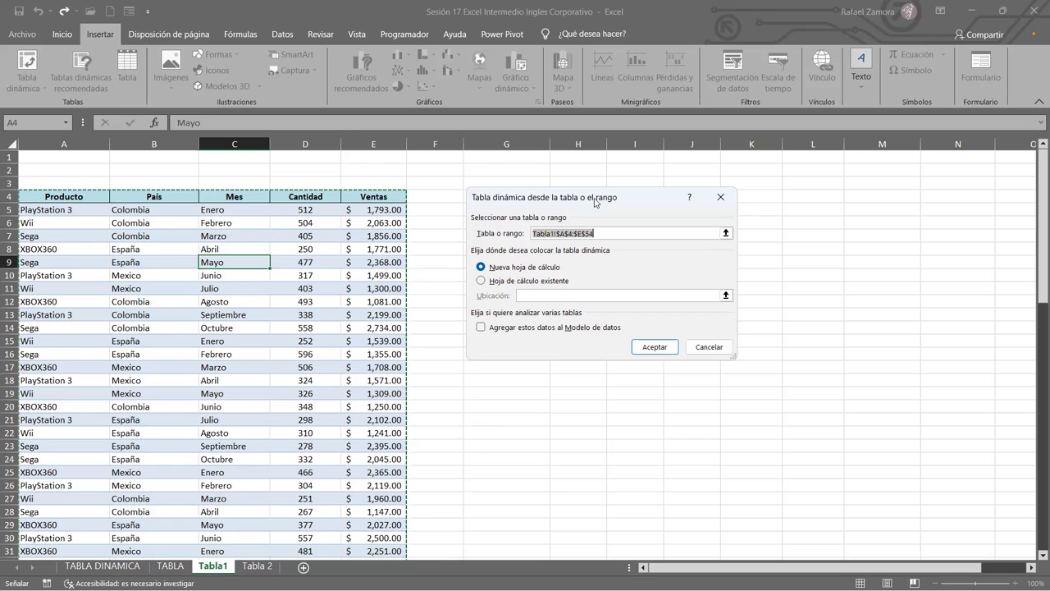
pyautogui.moveTo(597, 202); pyautogui.dragTo(601, 202)
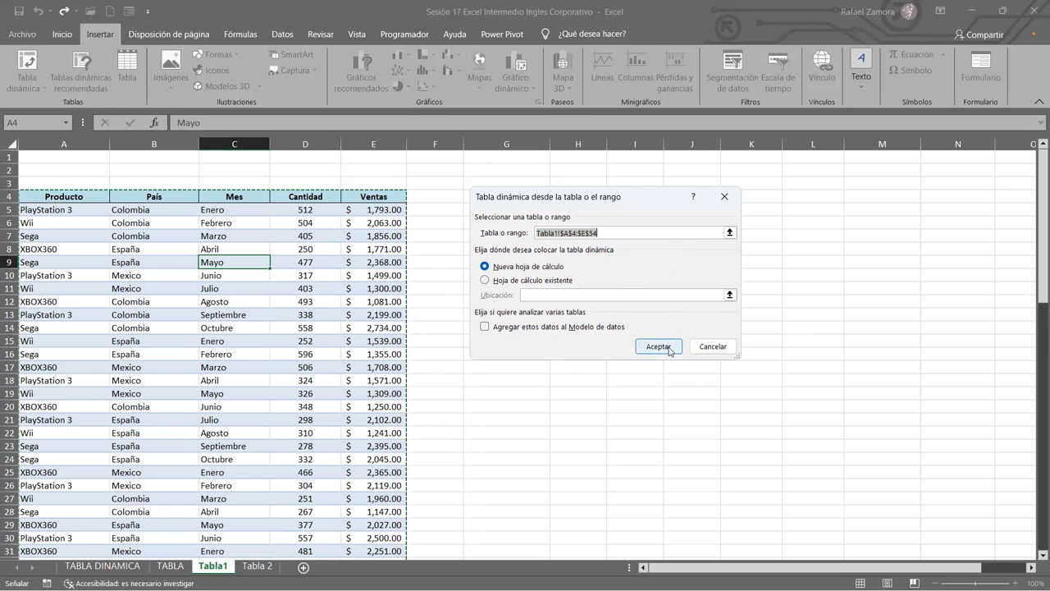
# Create empty TablaDinámica2 on the new Hoja1 sheet, then go to the TABLA sheet
pyautogui.click(669, 349)
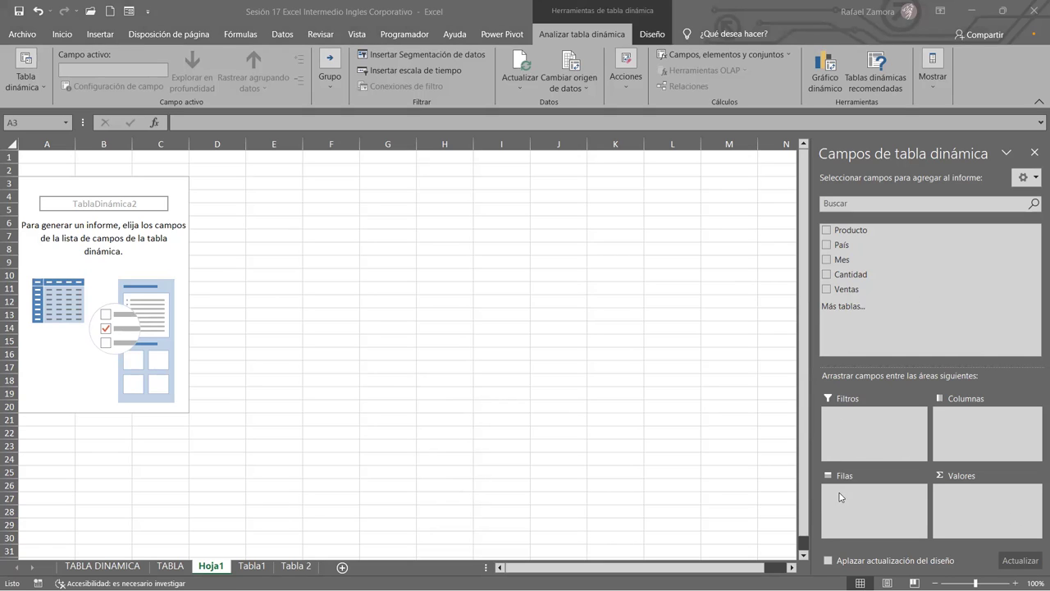
pyautogui.click(168, 566)
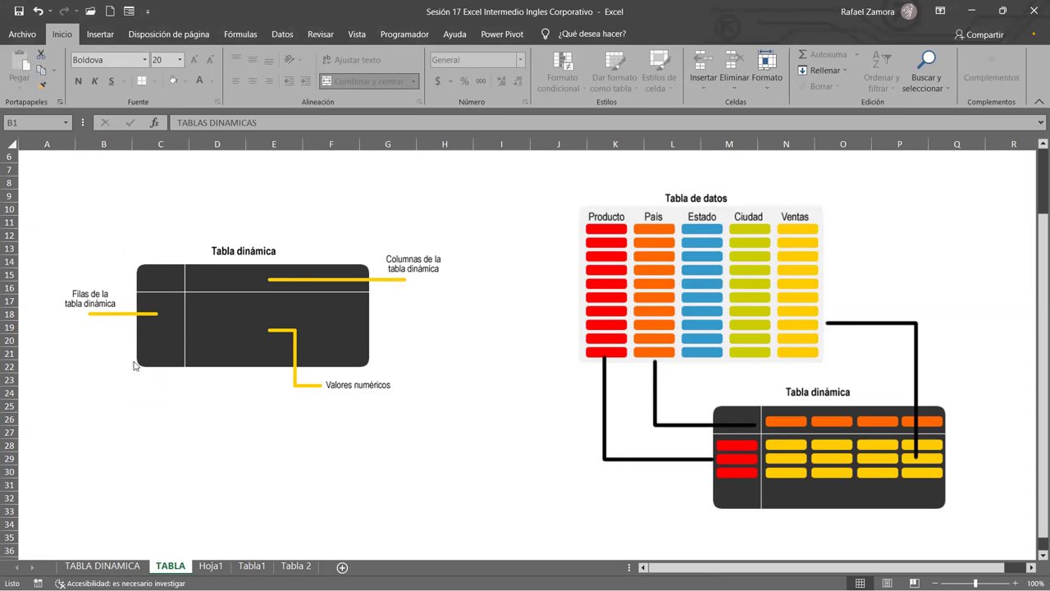
# Compare the Tabla1 sales data with the empty TablaDinámica2, ending on Hoja1
pyautogui.hotkey('ctrl', 'pagedown')
pyautogui.hotkey('ctrl', 'pagedown')
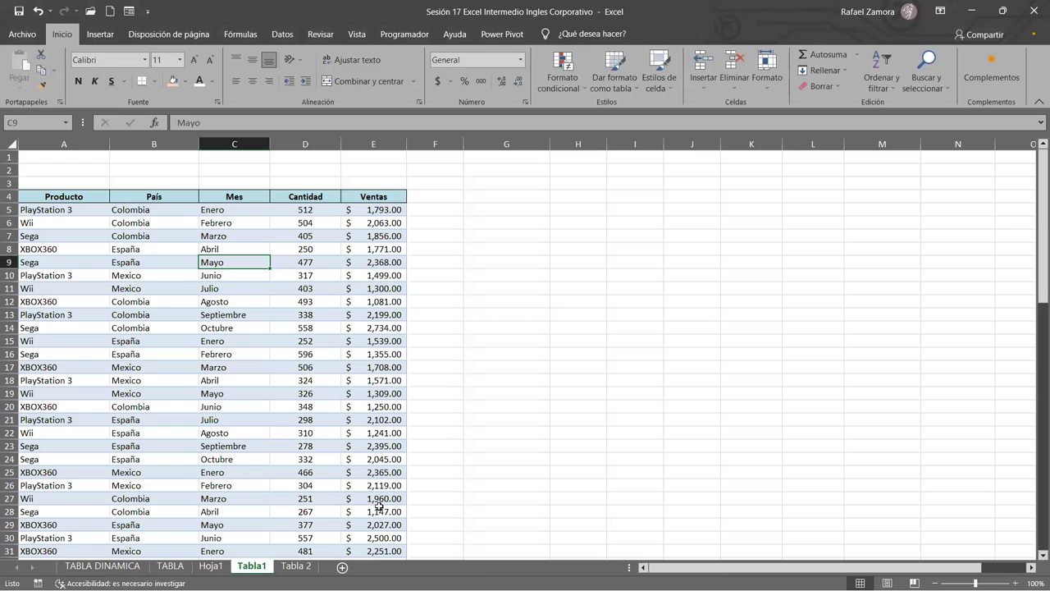
pyautogui.click(298, 326)
pyautogui.hotkey('ctrl', 'pageup')
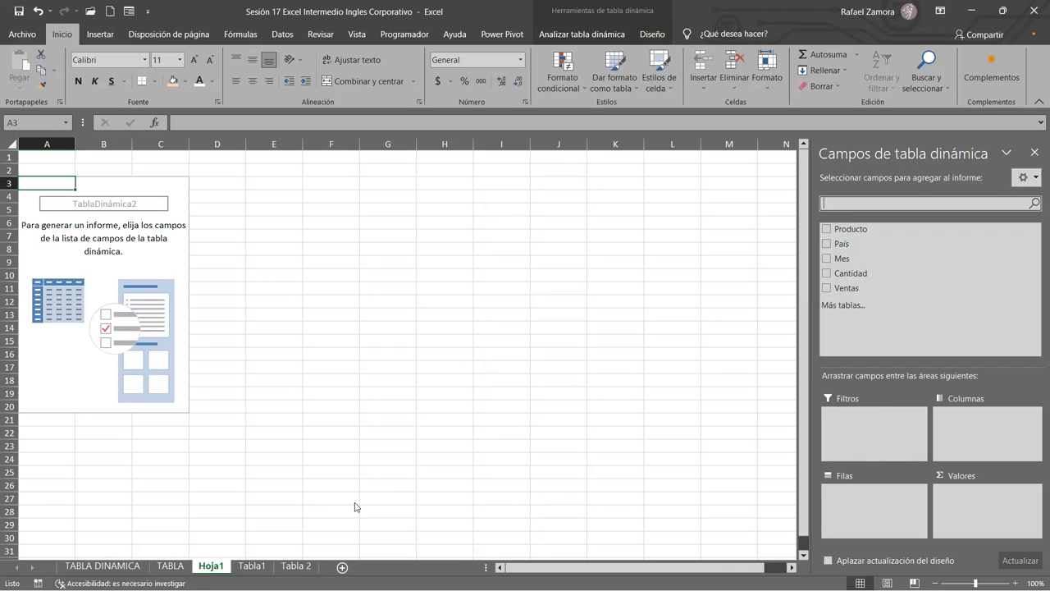
pyautogui.click(273, 568)
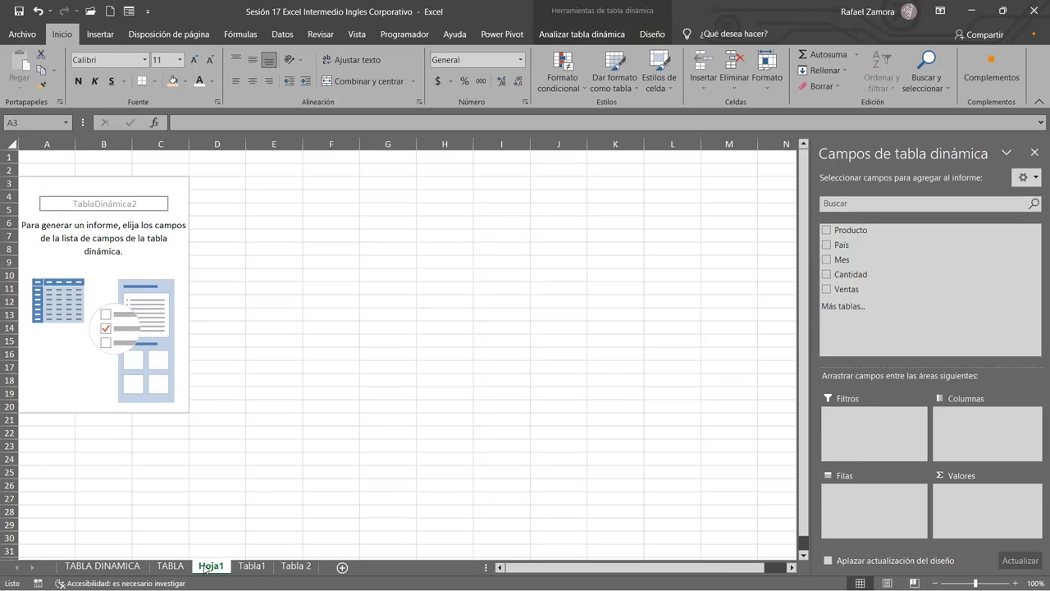
pyautogui.click(252, 566)
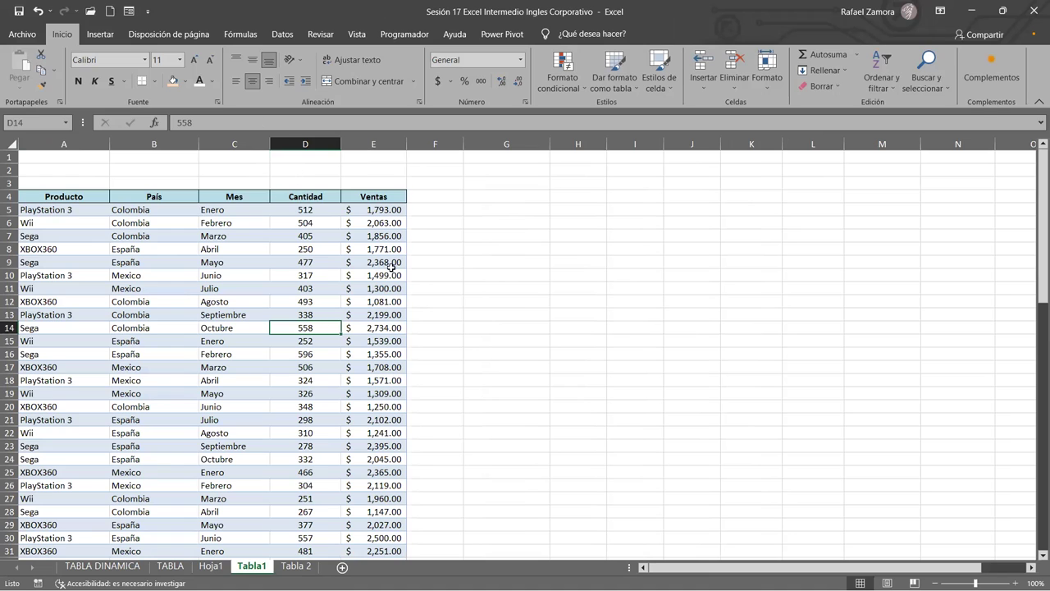
pyautogui.click(211, 566)
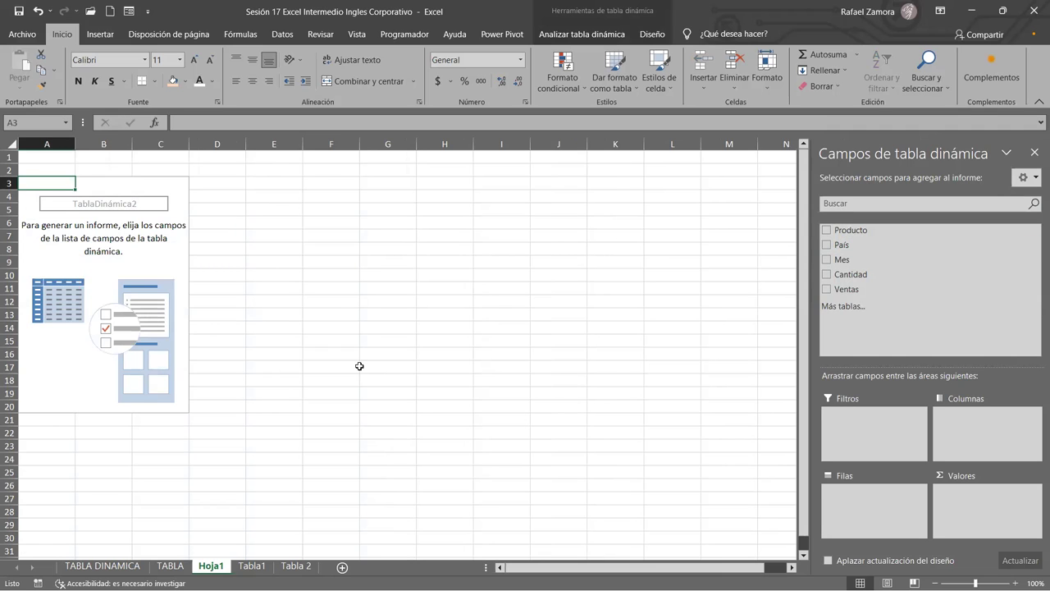
pyautogui.click(251, 566)
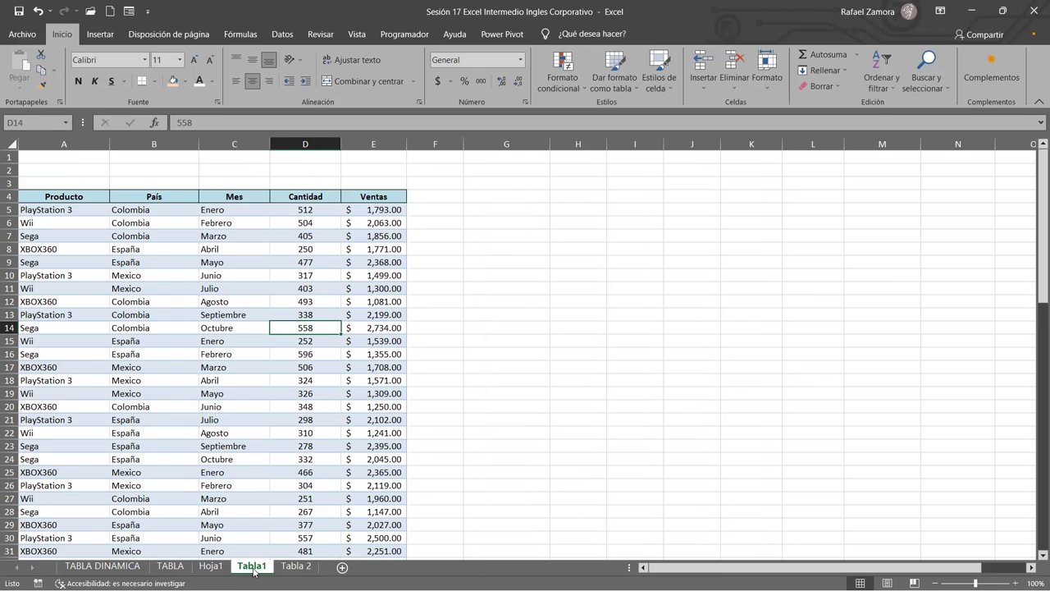
pyautogui.click(210, 566)
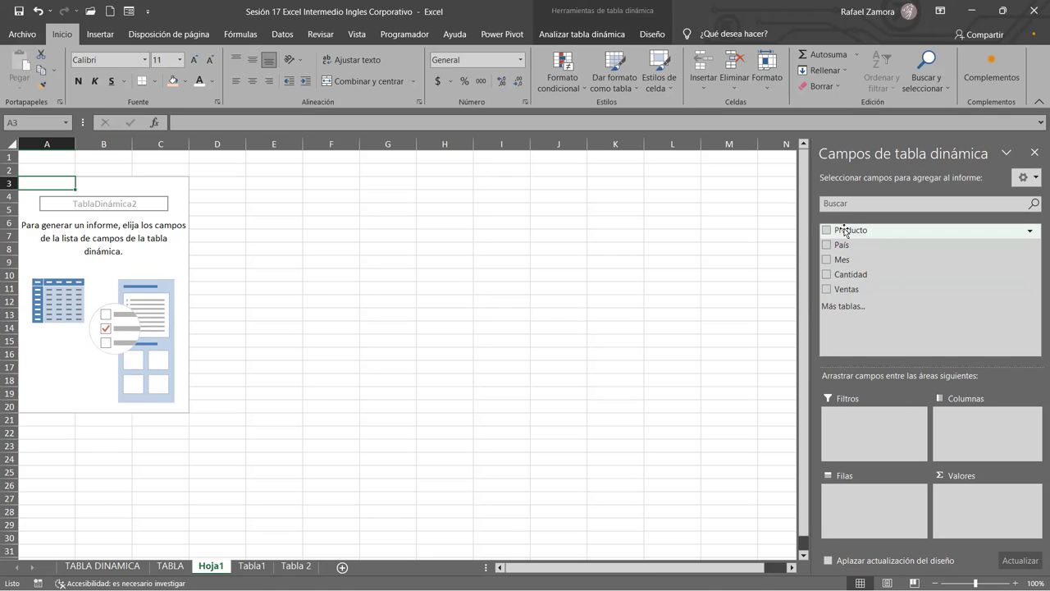
# Add Producto as pivot rows: PlayStation 3, Sega, Wii, XBOX360 and Total general
pyautogui.moveTo(845, 232); pyautogui.dragTo(872, 509)
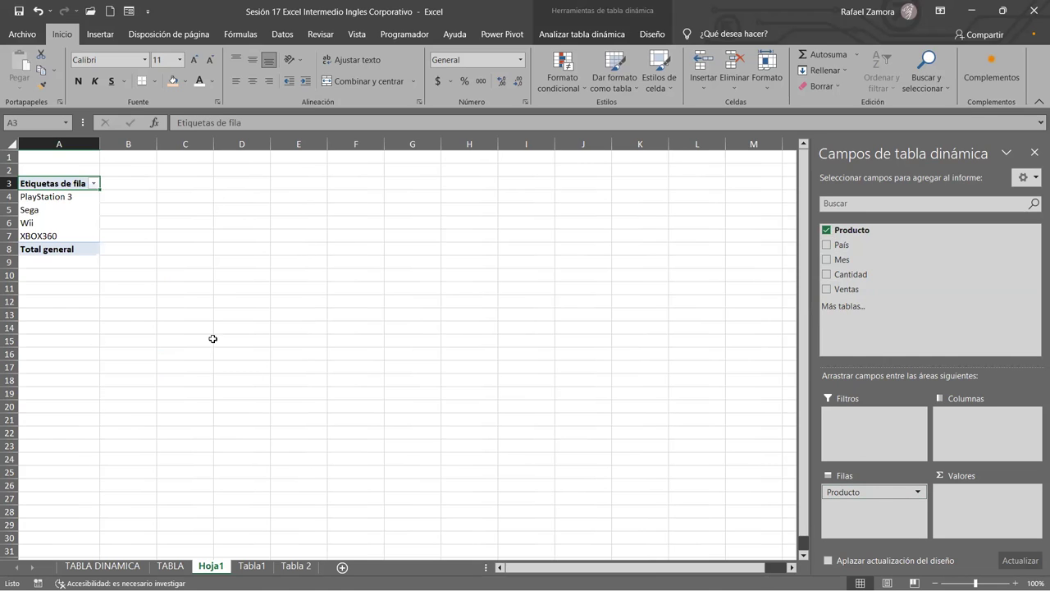
pyautogui.keyDown('ctrl'); pyautogui.scroll(3, 204, 296); pyautogui.keyUp('ctrl')
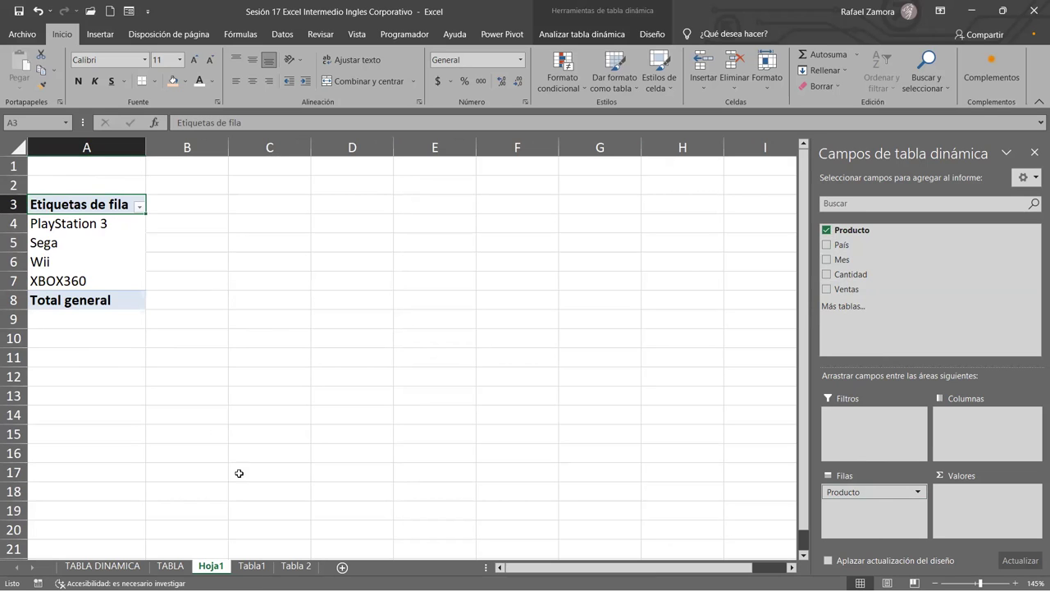
pyautogui.click(174, 567)
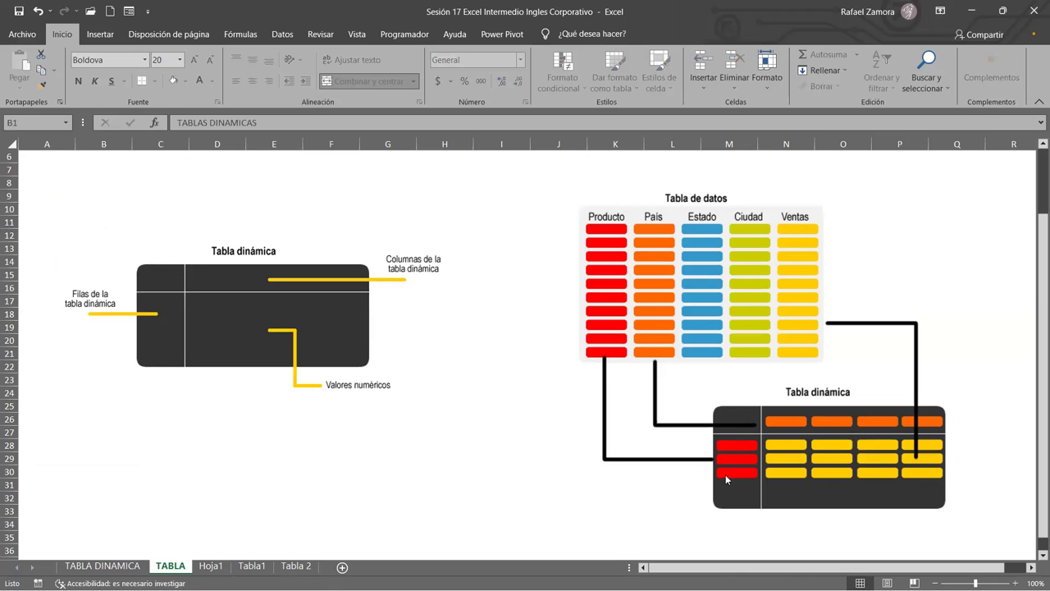
pyautogui.click(210, 566)
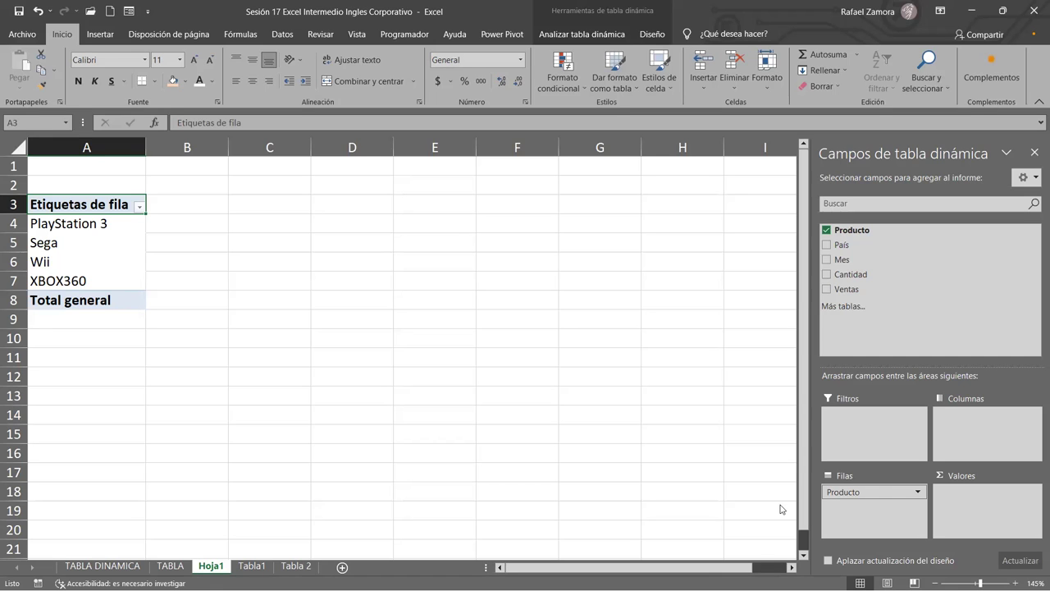
pyautogui.click(252, 566)
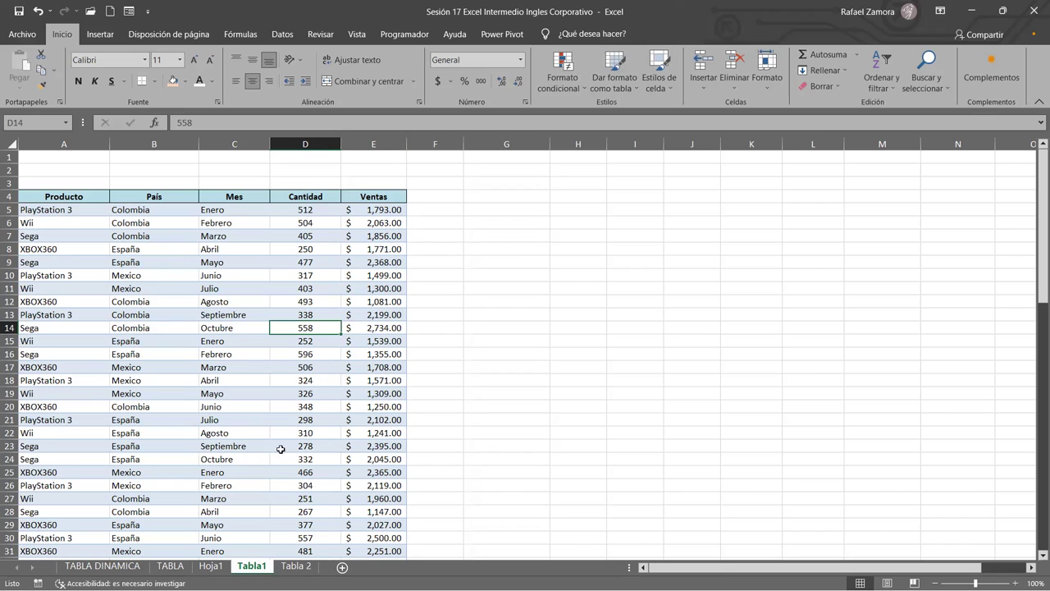
pyautogui.click(215, 568)
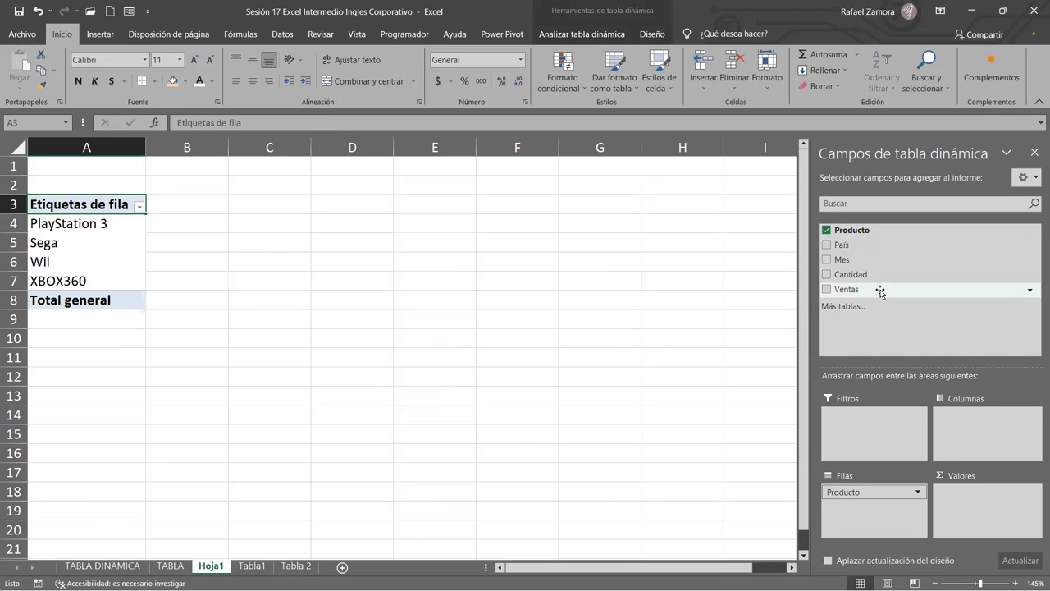
# Sum Ventas per product (total 94766), check it against Tabla1 data, and return to Hoja1
pyautogui.moveTo(852, 291); pyautogui.dragTo(985, 515)
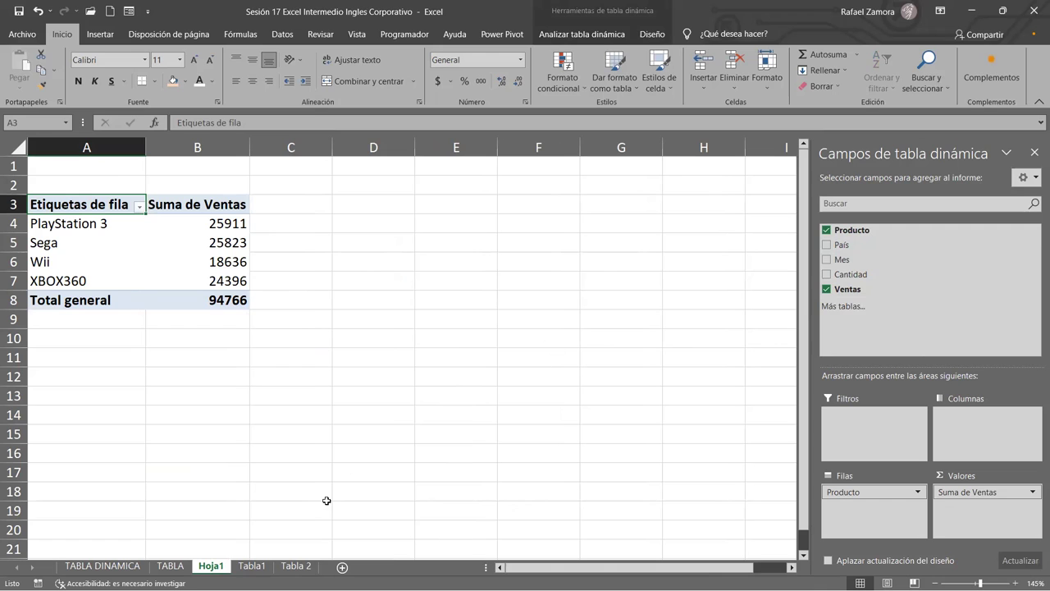
pyautogui.click(251, 566)
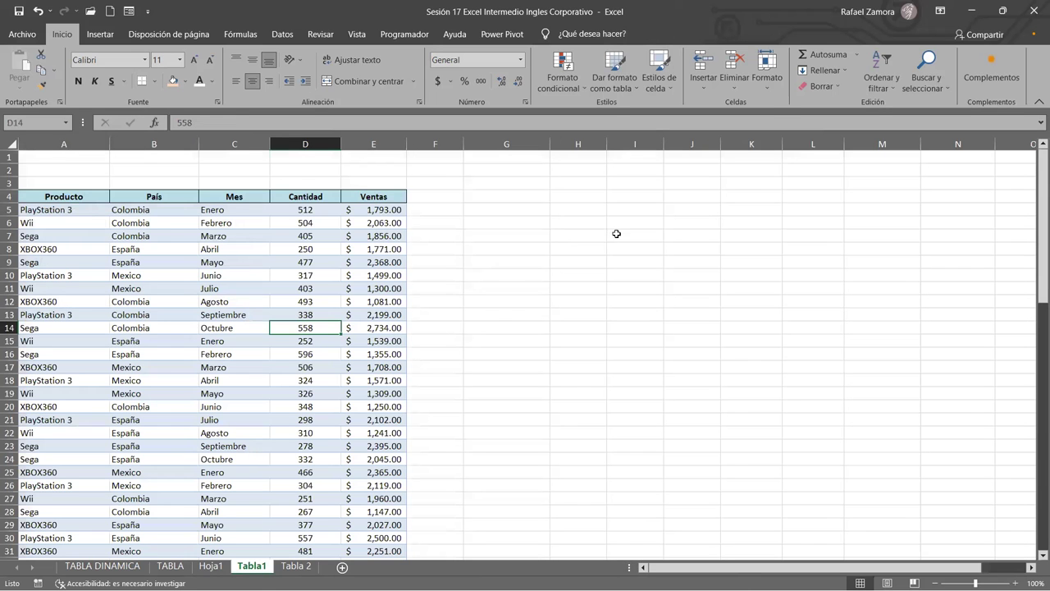
pyautogui.click(366, 366)
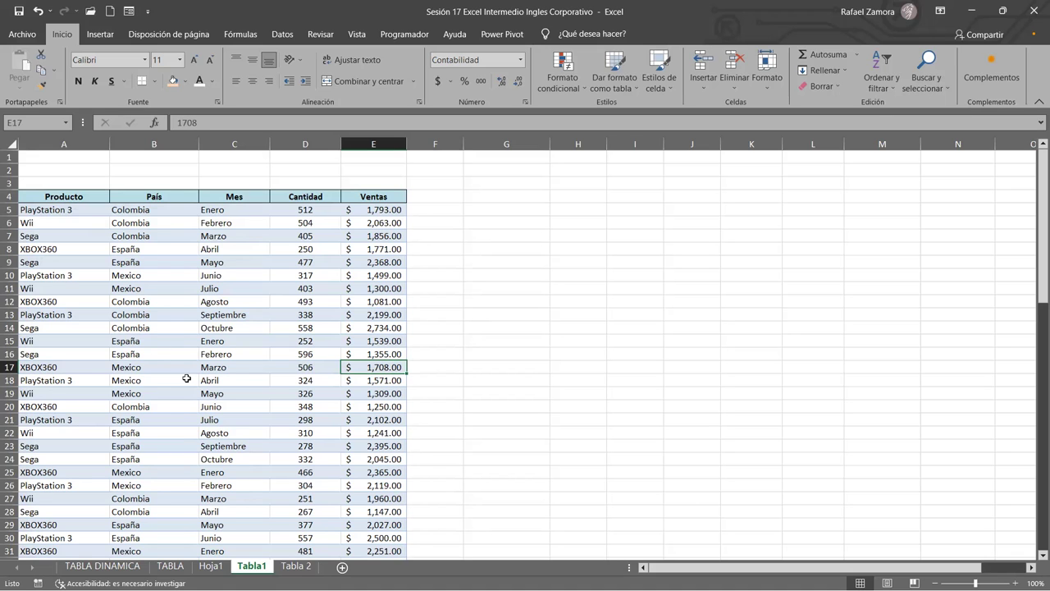
pyautogui.click(209, 566)
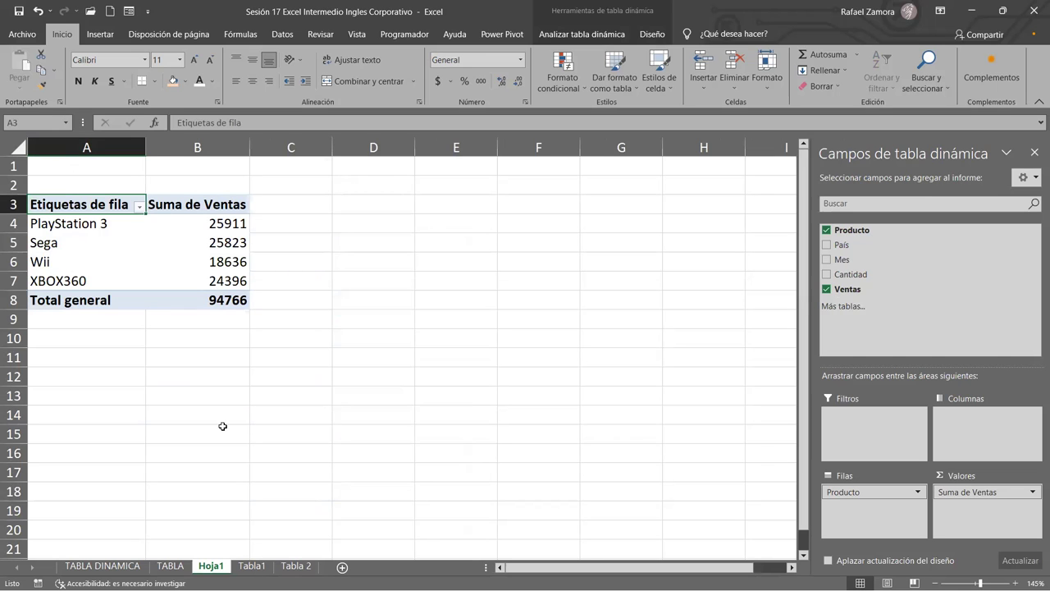
# Review the Tabla1 sales data, then go back to the Suma de Ventas pivot on Hoja1
pyautogui.click(295, 566)
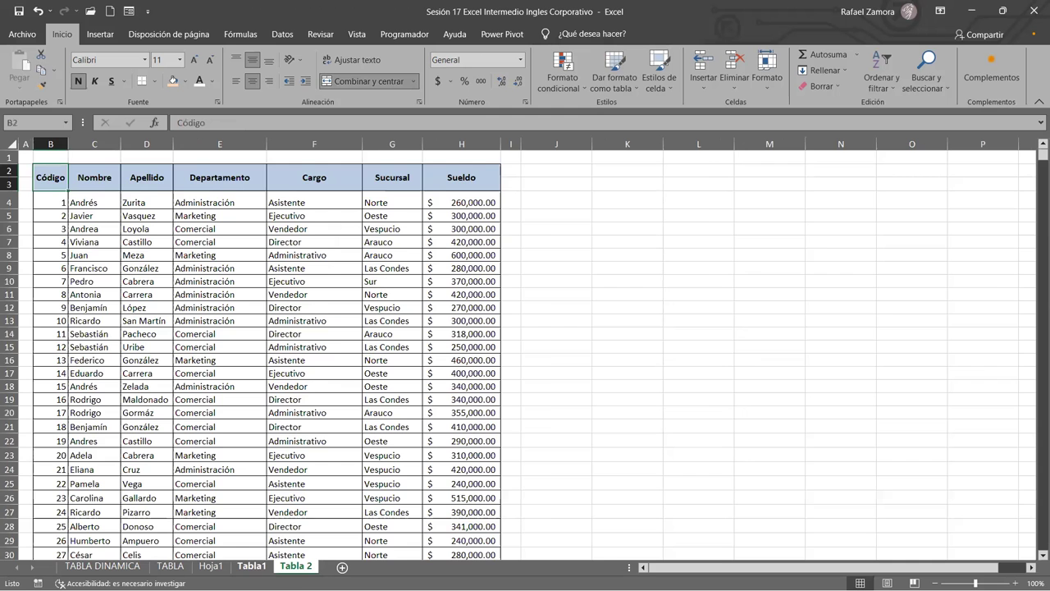
pyautogui.click(252, 566)
pyautogui.click(283, 287)
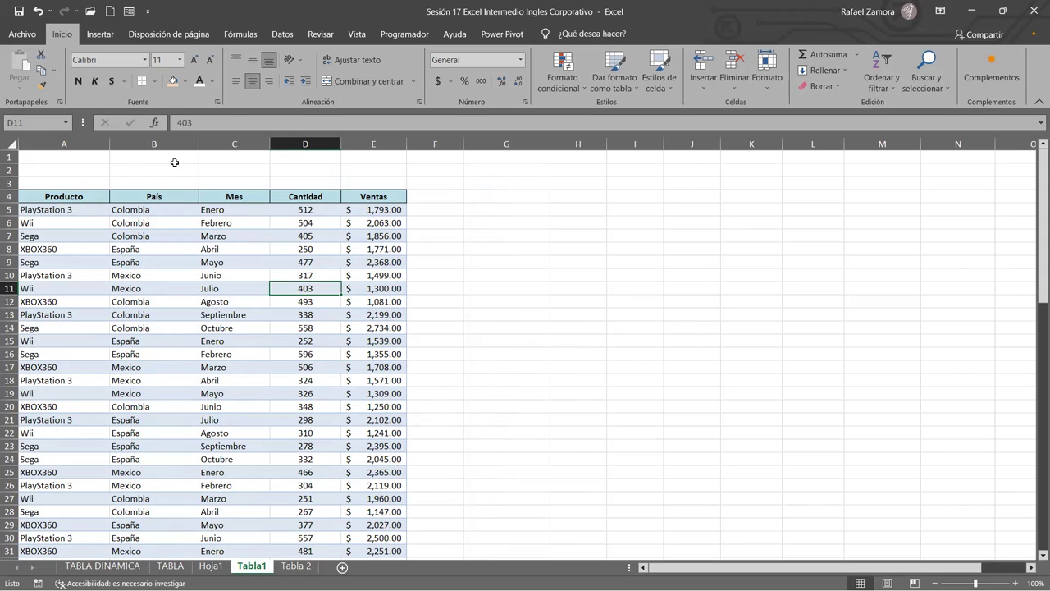
pyautogui.click(210, 566)
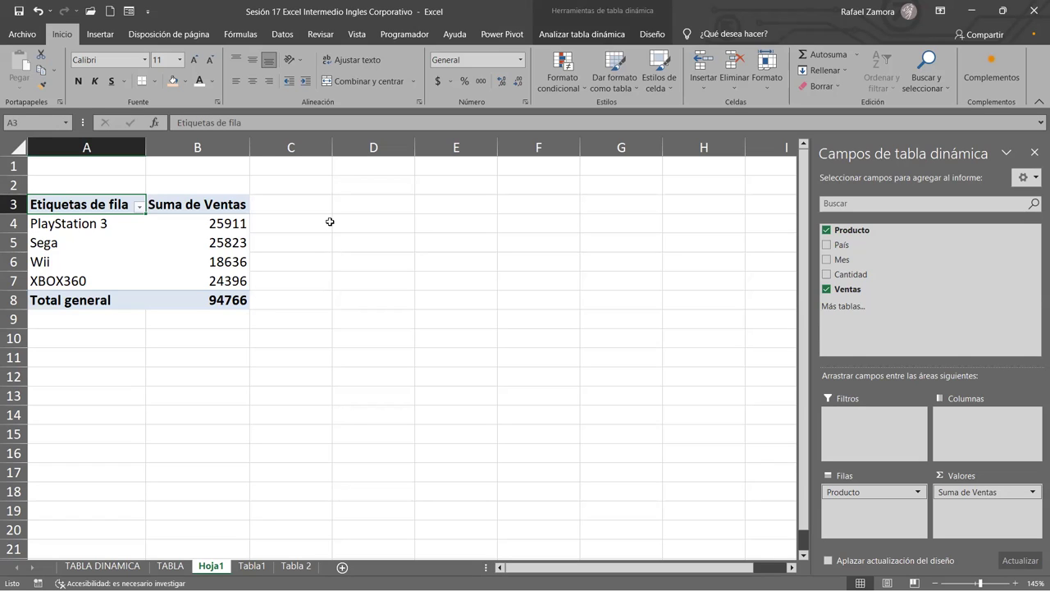
pyautogui.click(424, 276)
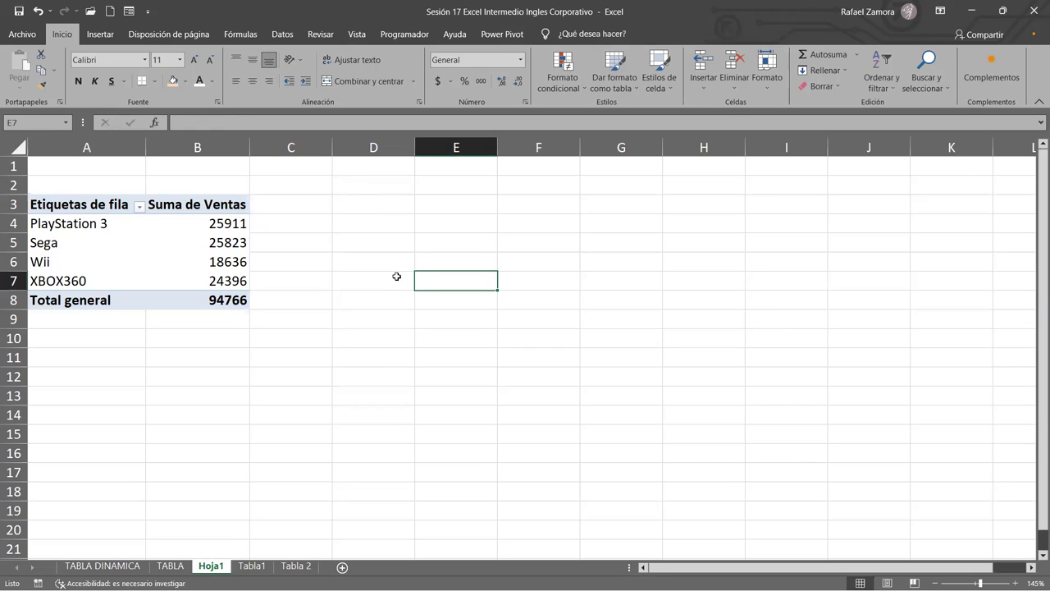
pyautogui.click(343, 297)
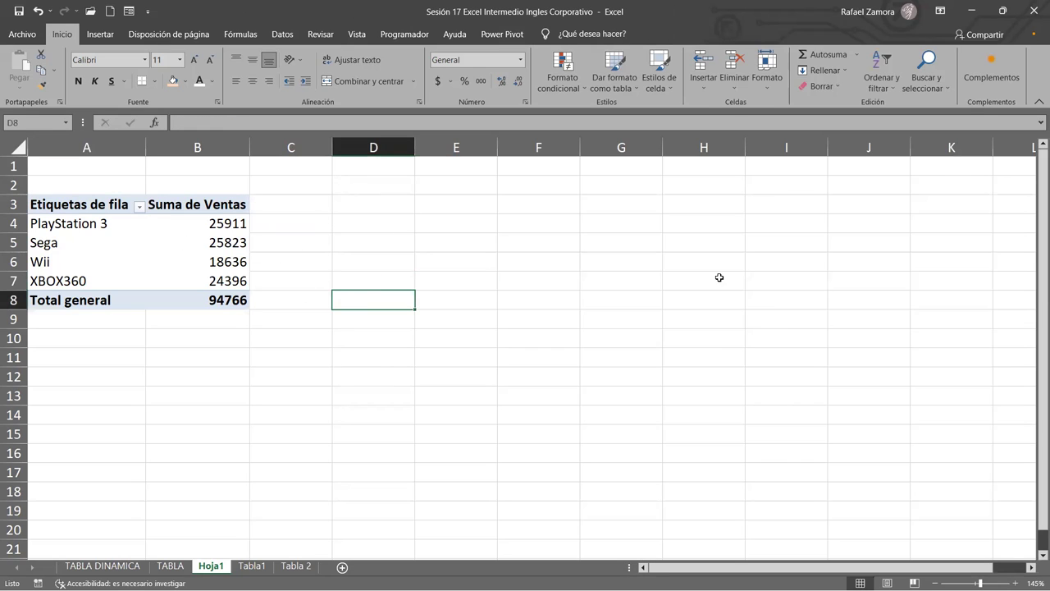
pyautogui.click(446, 259)
pyautogui.click(464, 225)
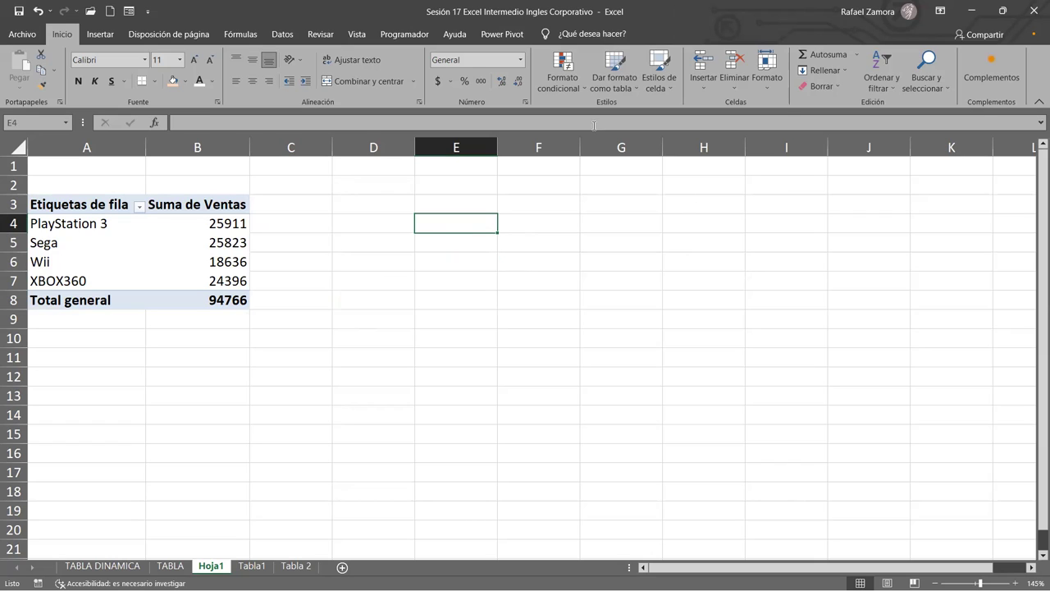
pyautogui.click(206, 242)
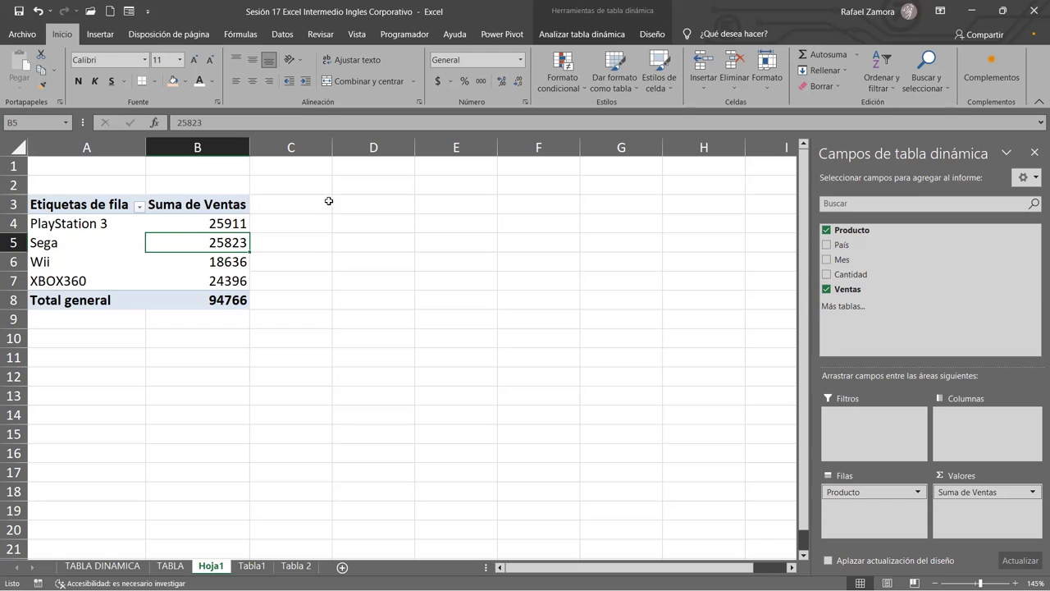
pyautogui.click(252, 566)
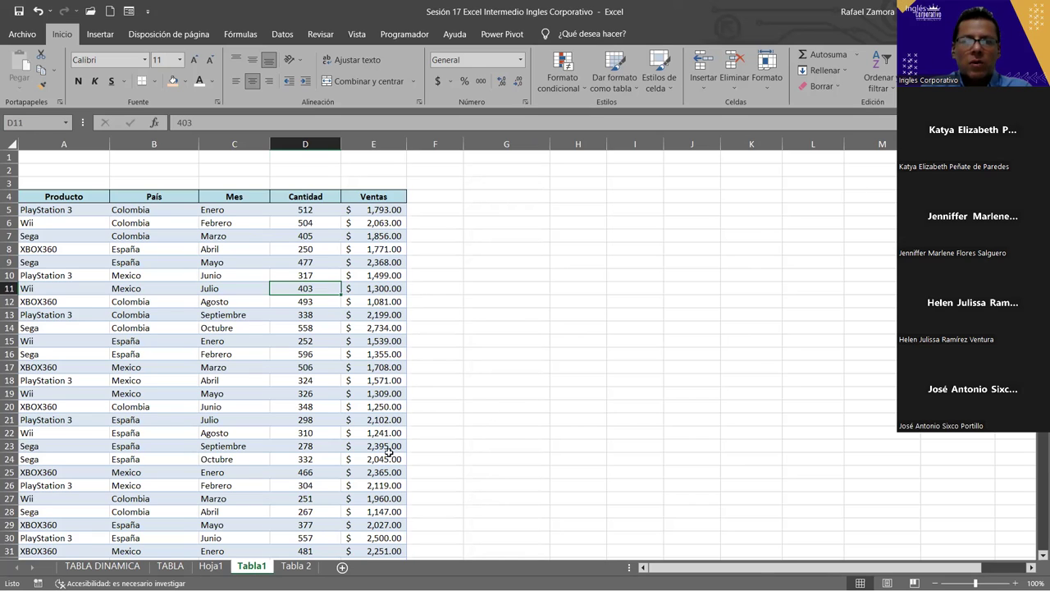
pyautogui.click(212, 566)
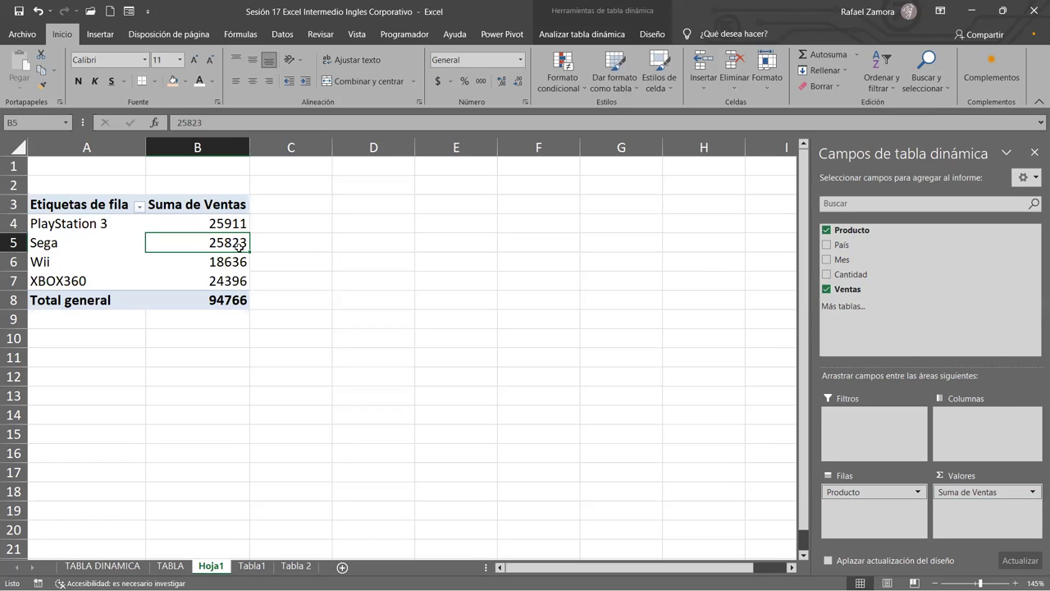
pyautogui.moveTo(207, 225); pyautogui.dragTo(214, 250)
pyautogui.doubleClick(209, 224)
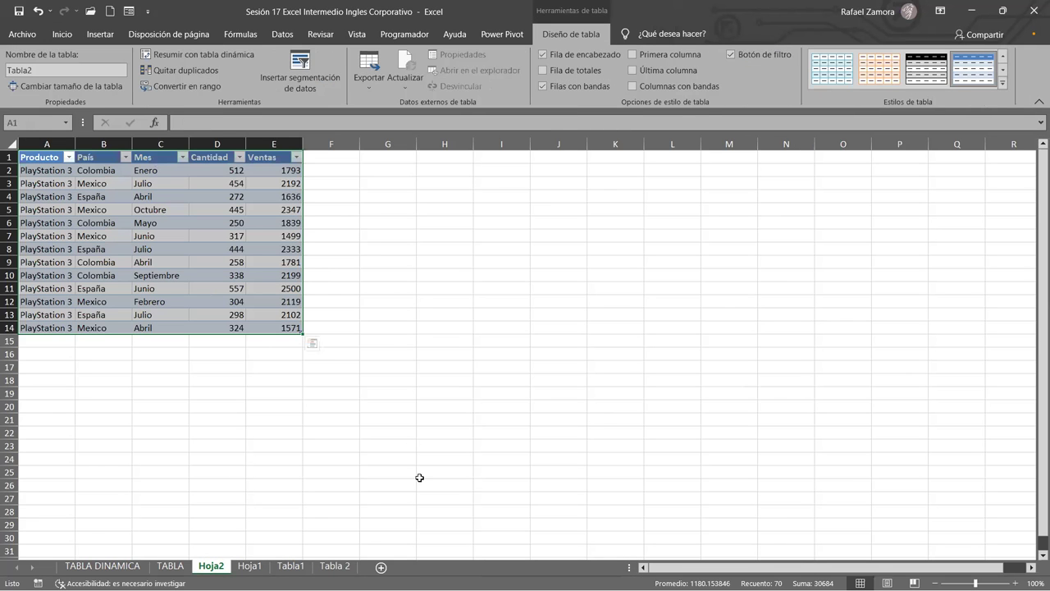
pyautogui.hotkey('ctrl', 'z')
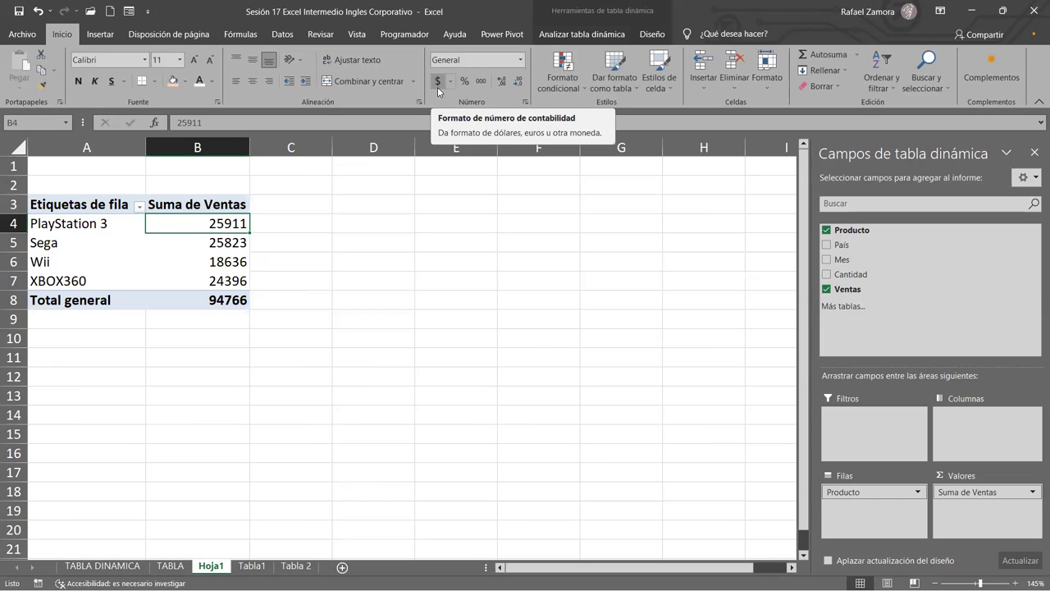
# Give Suma de Ventas the Contabilidad number format, showing a $94,766.00 Total general
pyautogui.click(1032, 492)
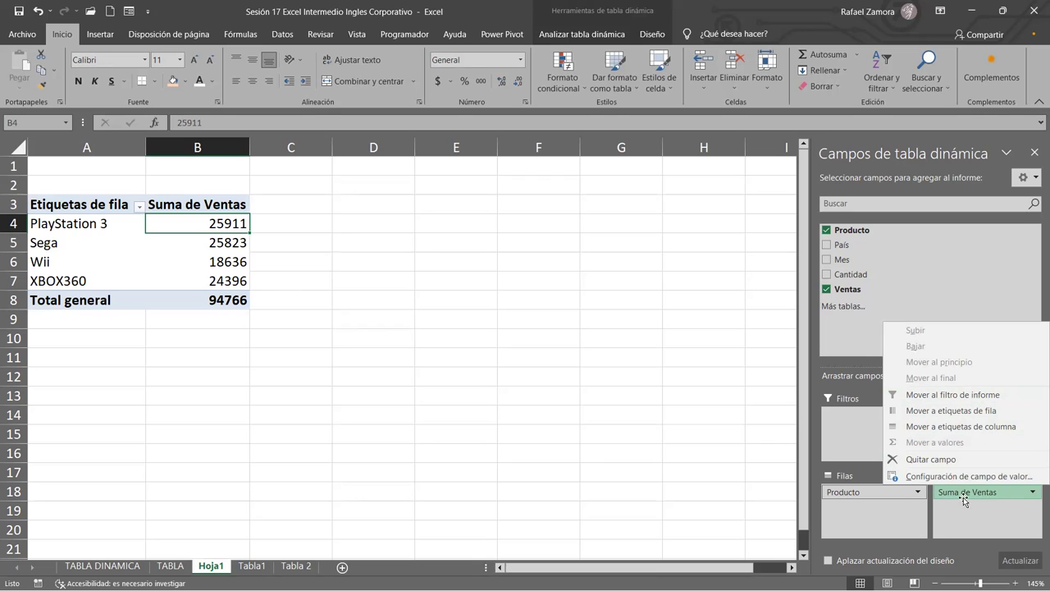
pyautogui.click(992, 476)
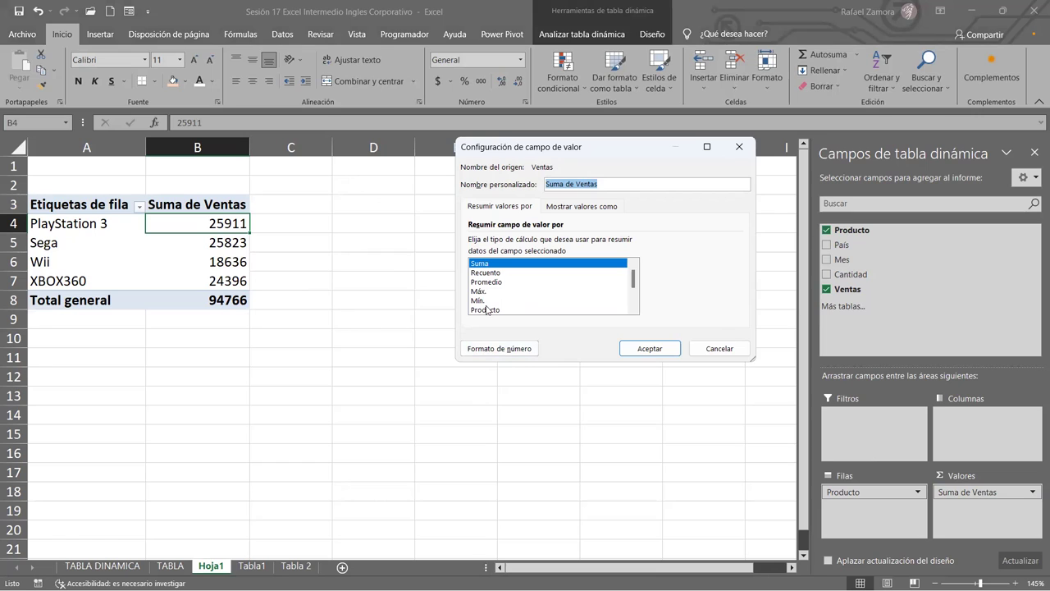
pyautogui.click(518, 351)
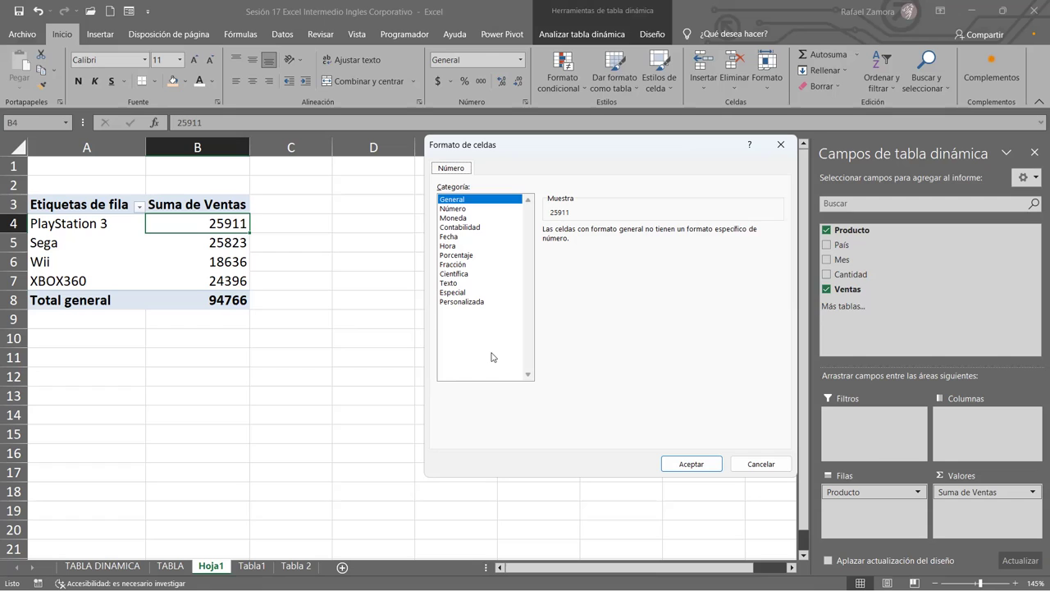
pyautogui.click(480, 228)
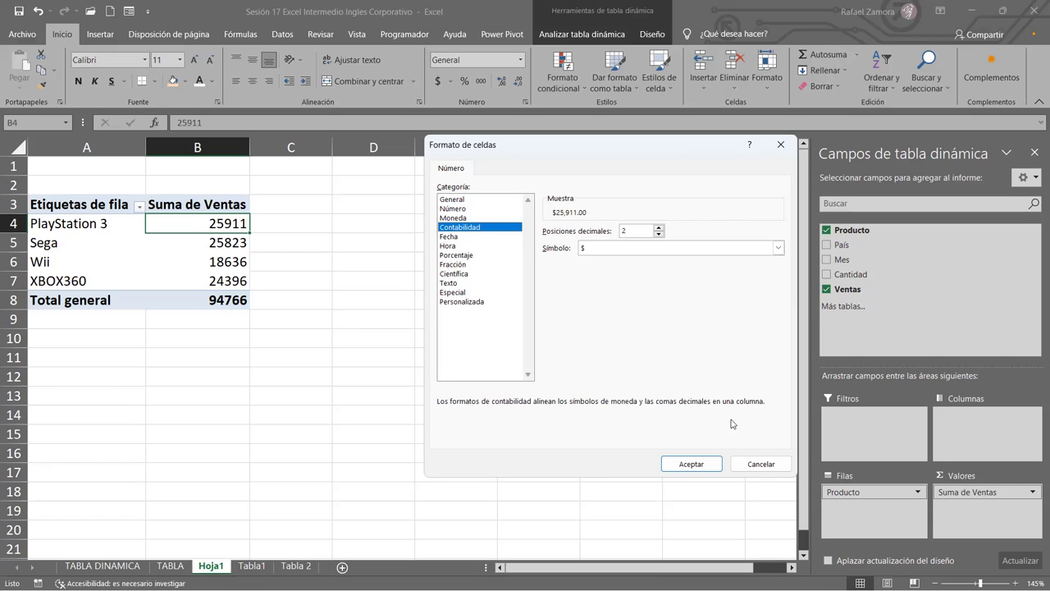
pyautogui.click(691, 463)
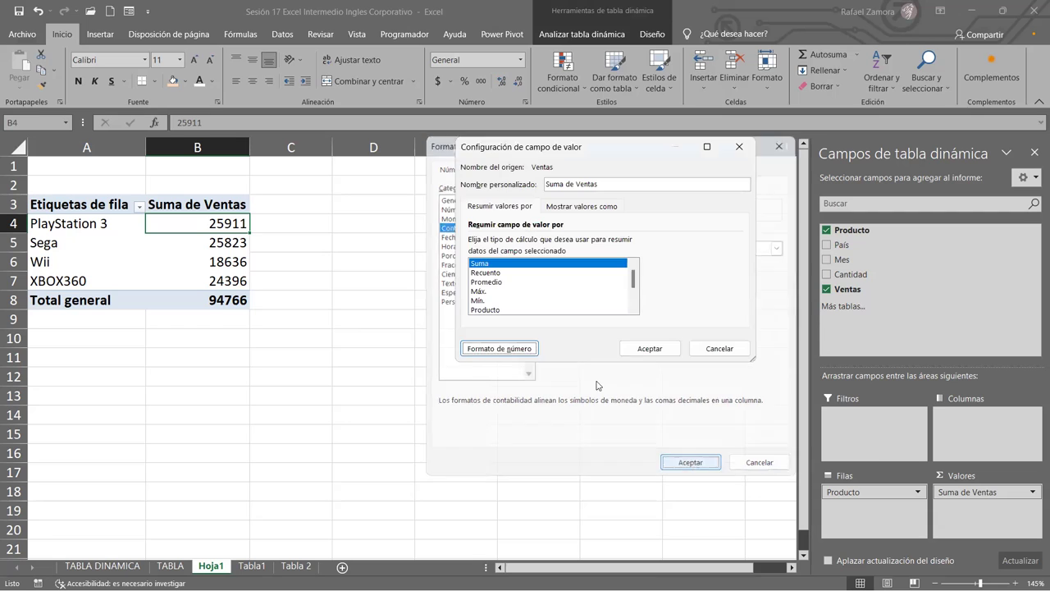
pyautogui.click(649, 349)
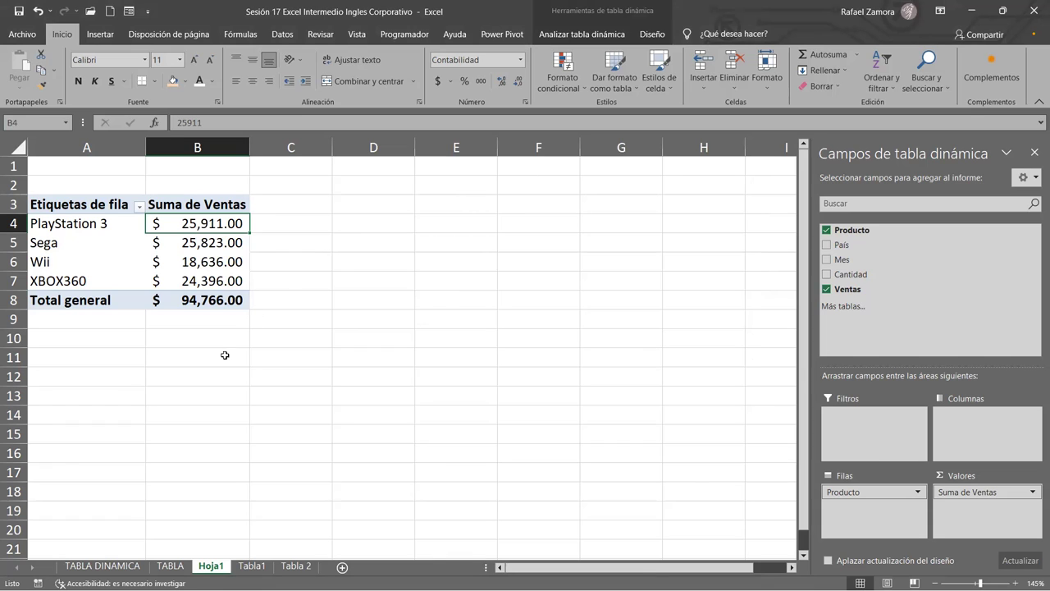
pyautogui.click(155, 398)
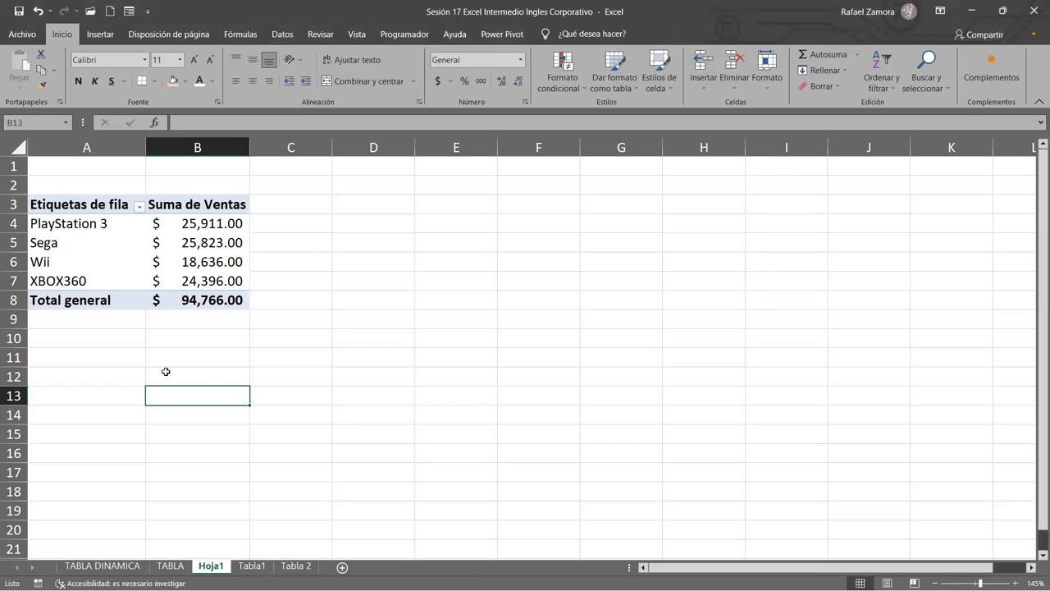
# Select empty cells below the pivot, then switch to the Tabla1 sheet
pyautogui.click(52, 339)
pyautogui.click(90, 378)
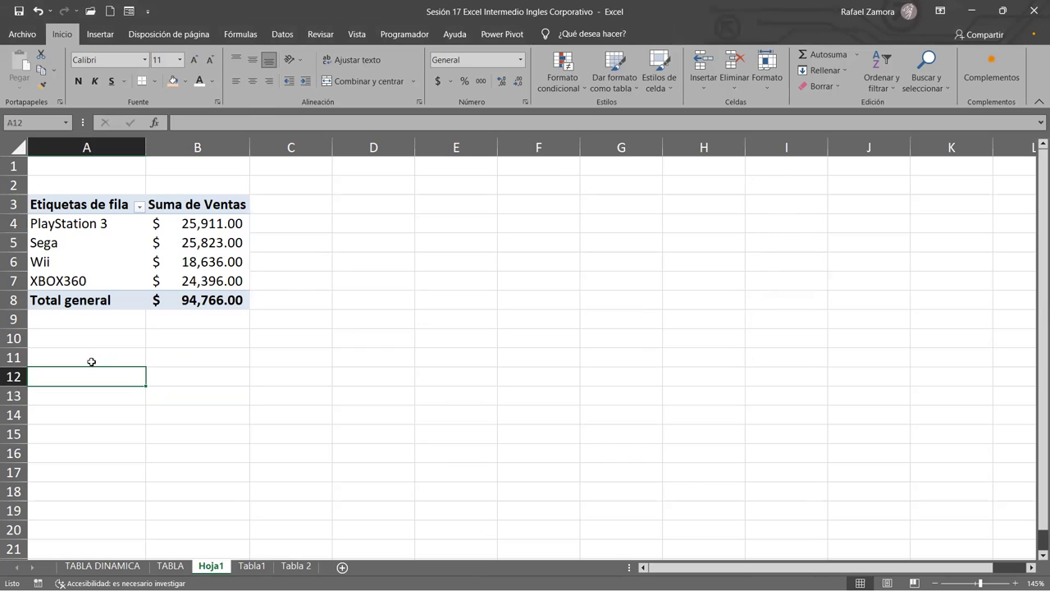
pyautogui.click(93, 358)
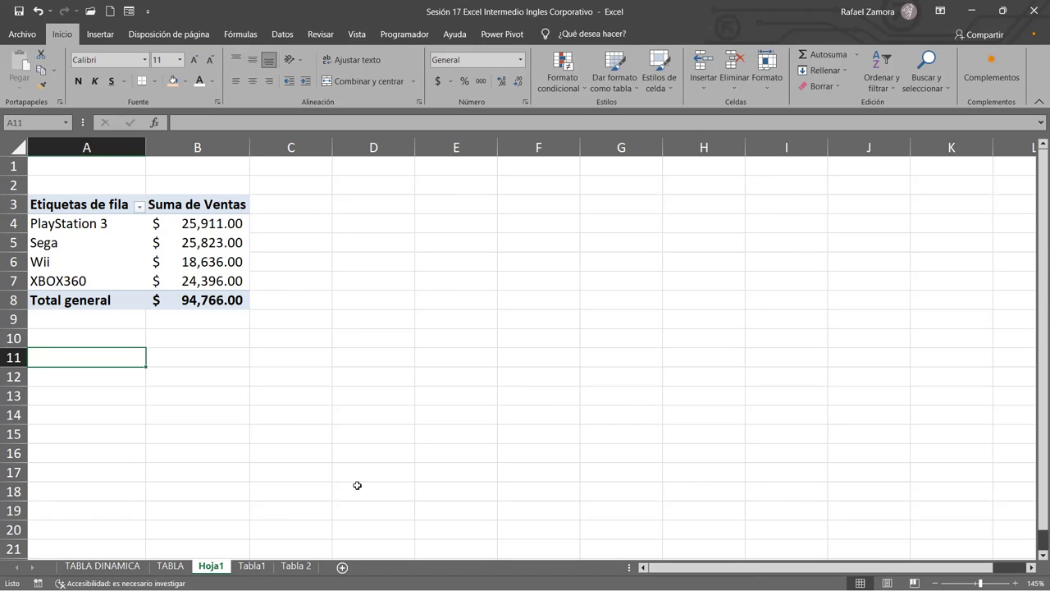
pyautogui.click(252, 566)
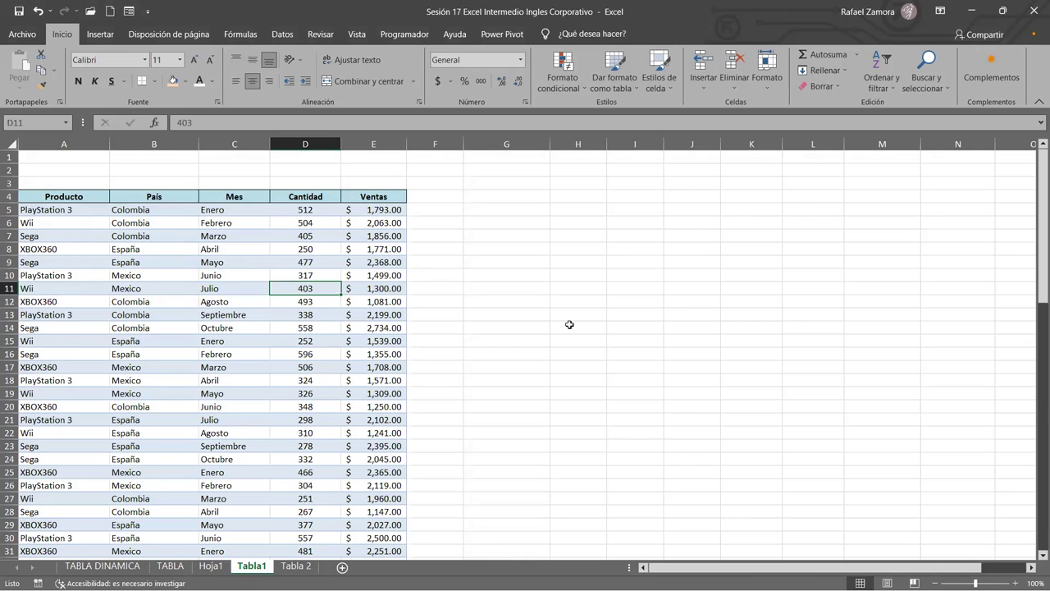
# Browse the Tabla1 sales records, such as 250 in D8, Octubre in C14 and Mexico in B19
pyautogui.click(532, 296)
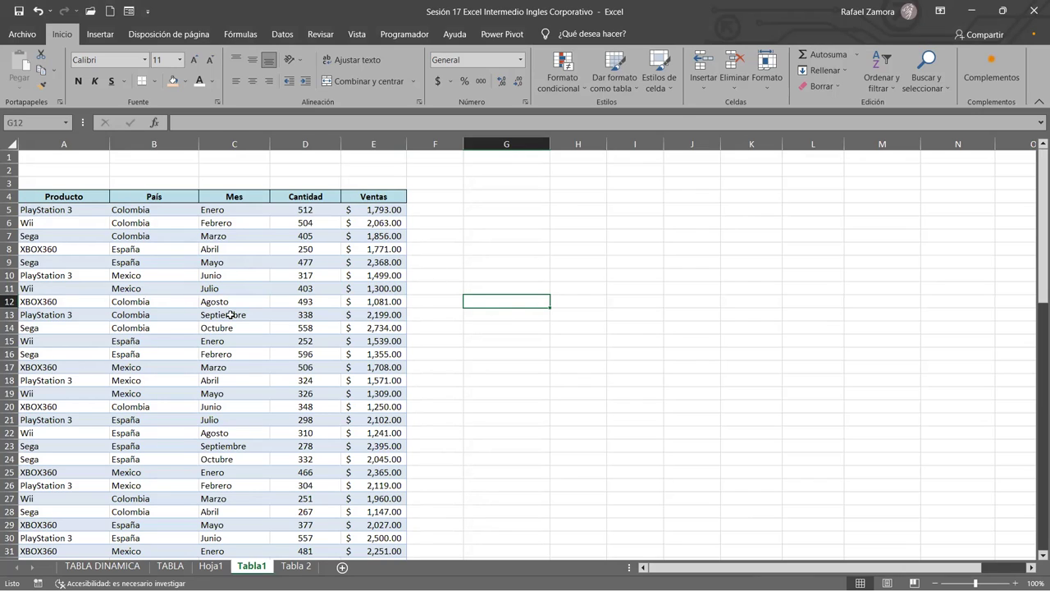
pyautogui.click(335, 247)
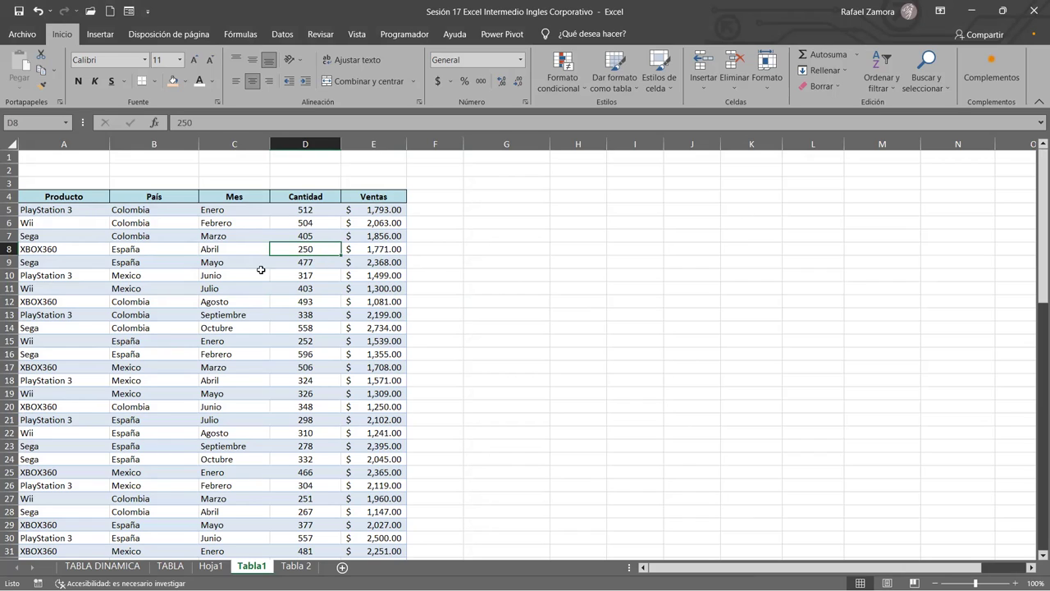
pyautogui.click(254, 286)
pyautogui.click(194, 275)
pyautogui.click(277, 246)
pyautogui.click(223, 328)
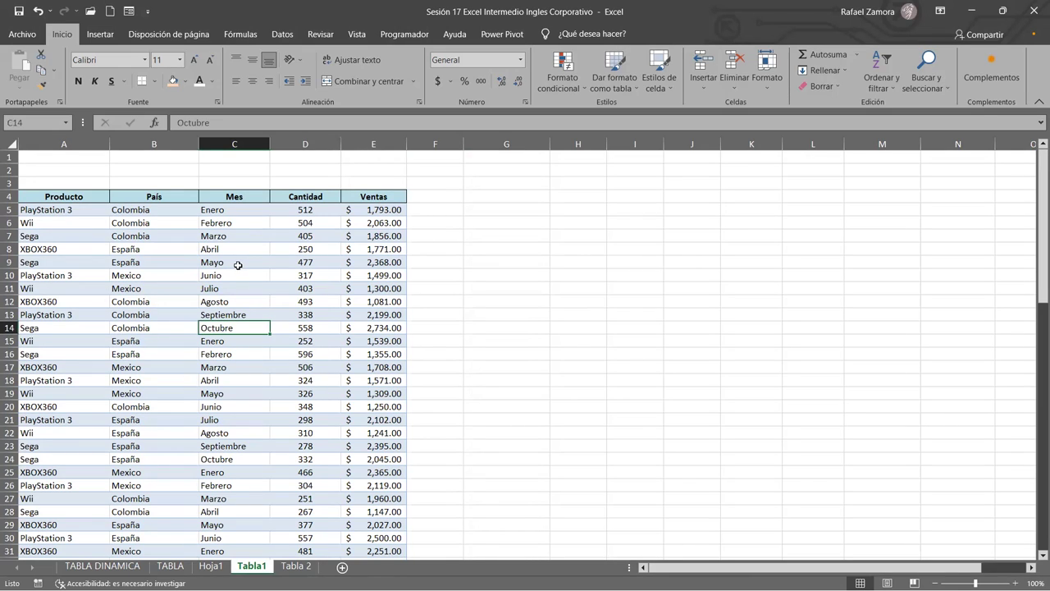
pyautogui.click(145, 393)
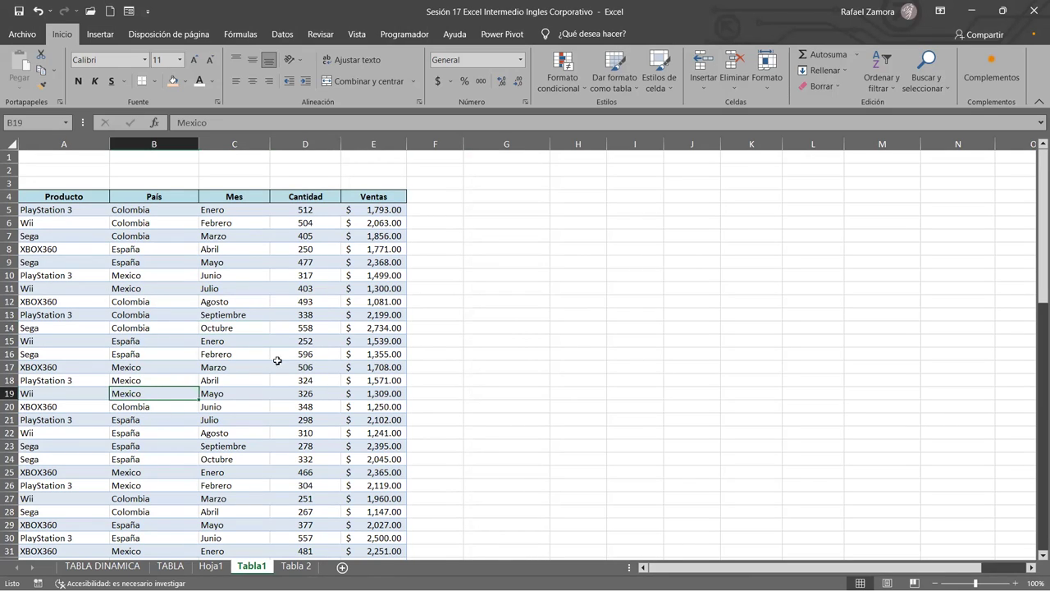
pyautogui.click(100, 34)
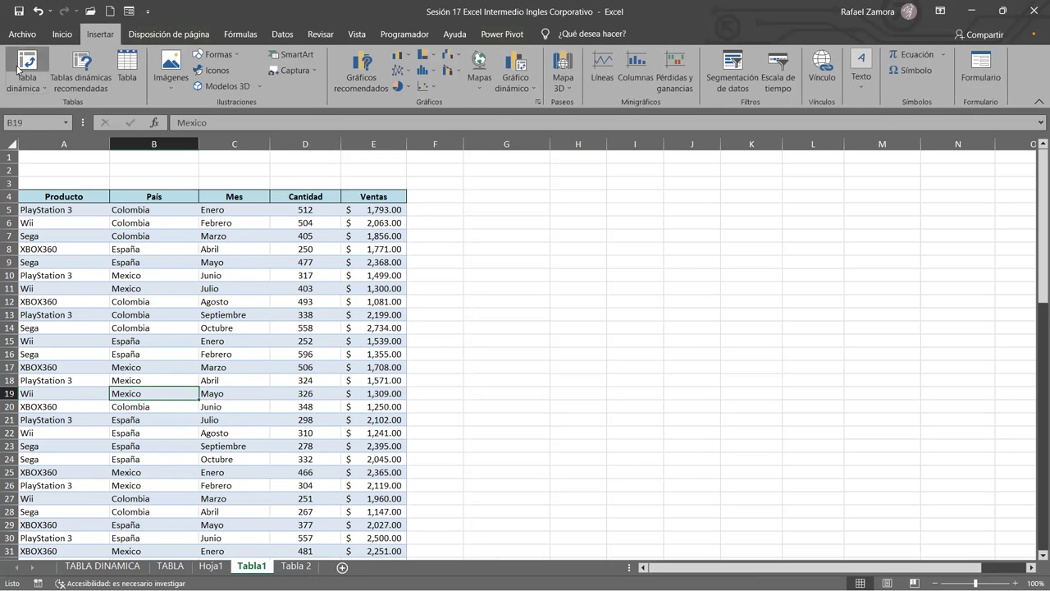
# Start a second pivot from Tabla1 placed on the existing worksheet at Hoja1!$A$12
pyautogui.click(18, 69)
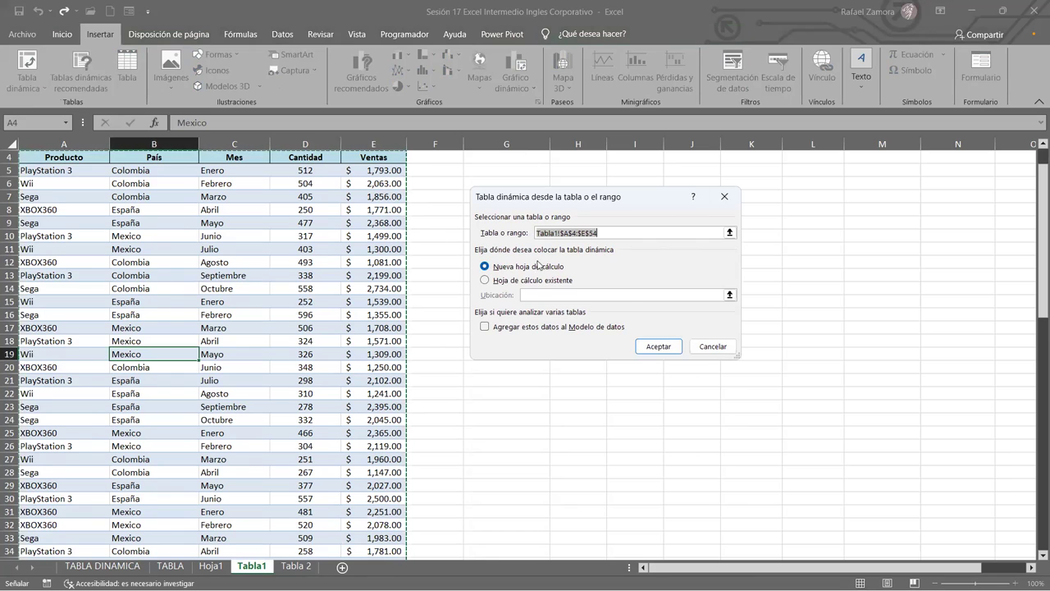
pyautogui.click(525, 282)
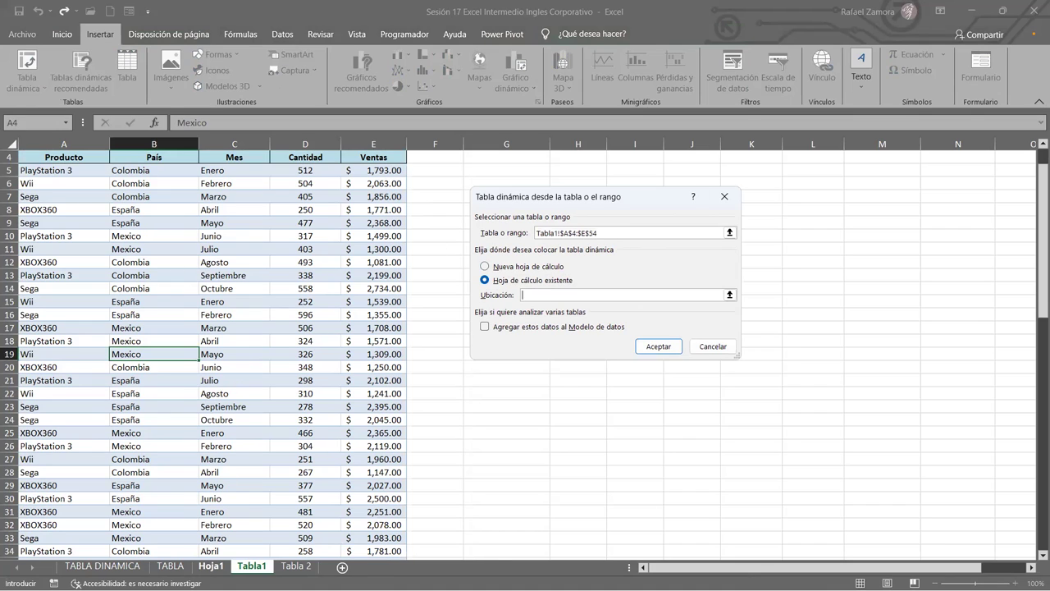
pyautogui.click(211, 565)
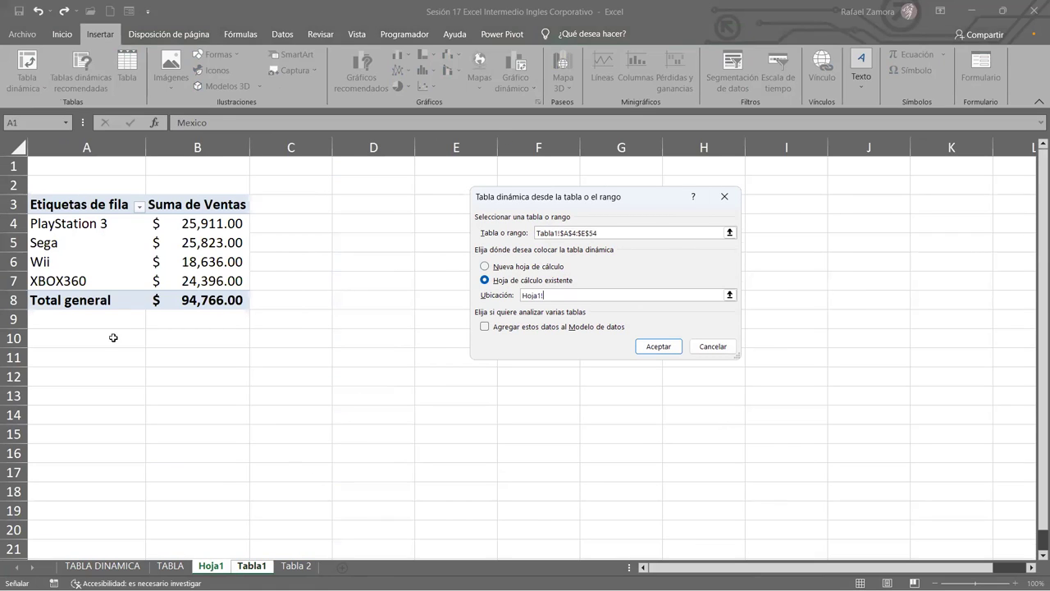
pyautogui.click(73, 377)
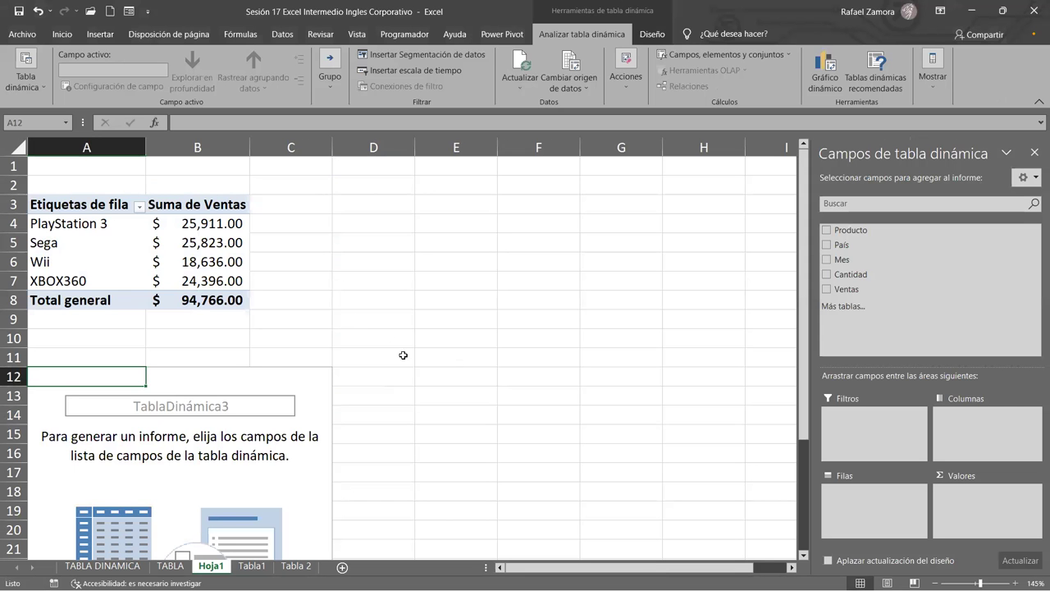
# Put País in rows and Ventas in values: Colombia 29288, España 35359, Mexico 30119
pyautogui.scroll(-1, 410, 365)
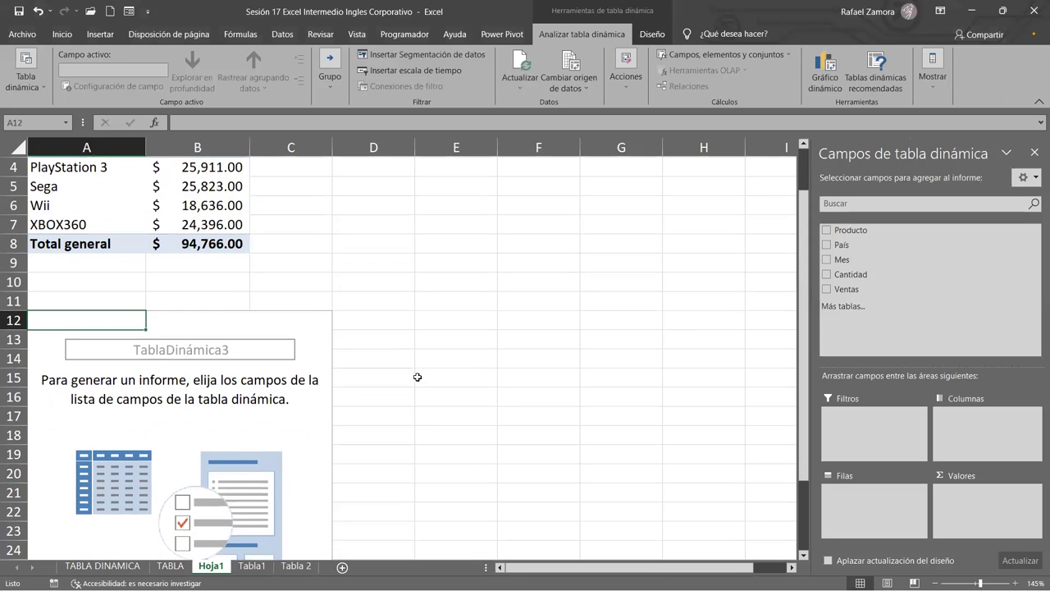
pyautogui.scroll(-3, 417, 377)
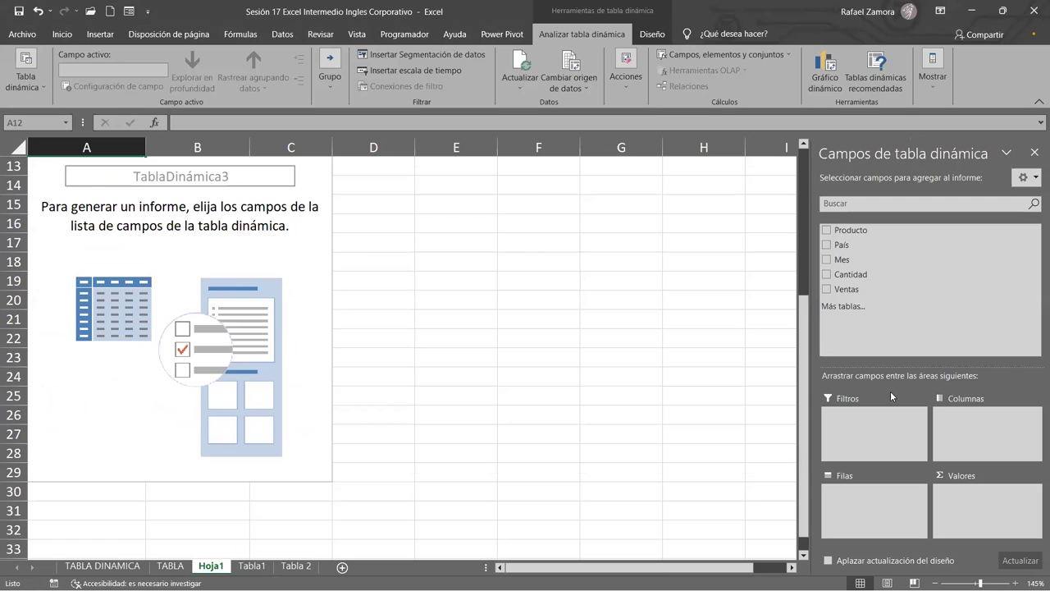
pyautogui.scroll(4, 682, 374)
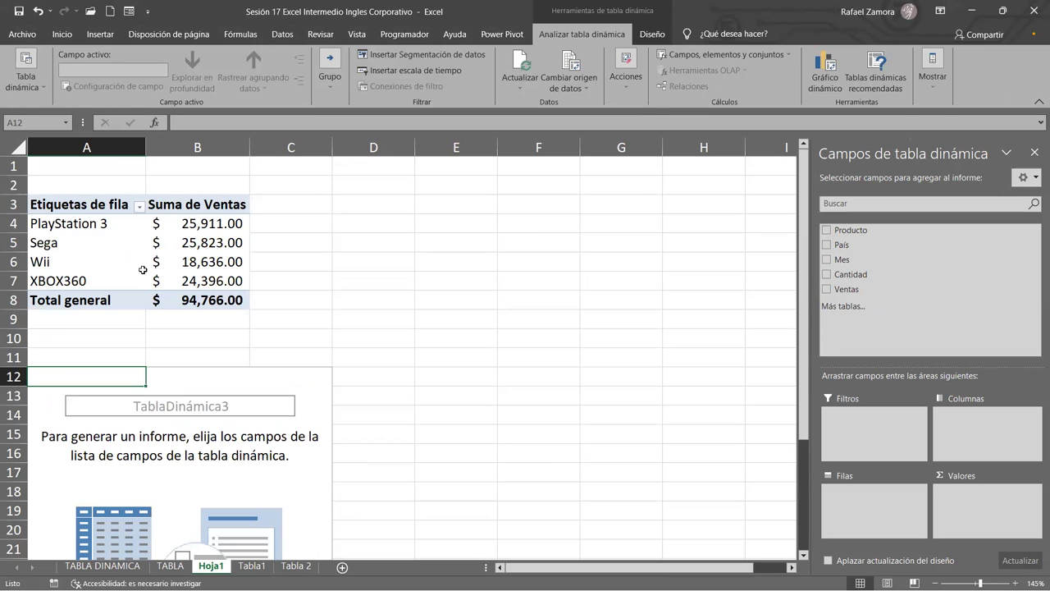
pyautogui.scroll(-2, 353, 402)
pyautogui.scroll(-1, 300, 367)
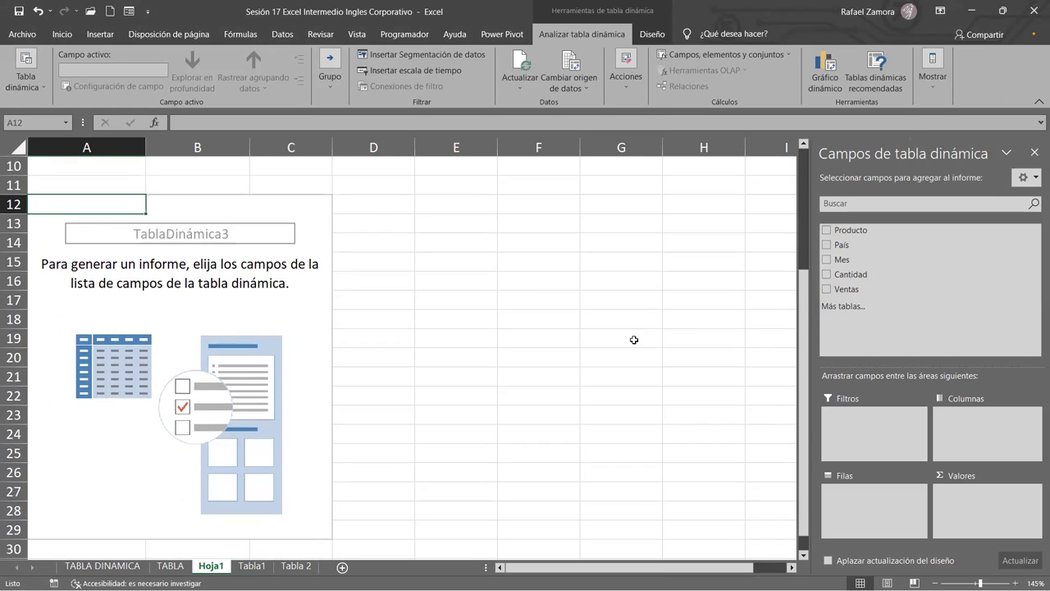
pyautogui.scroll(3, 601, 323)
pyautogui.scroll(-2, 649, 408)
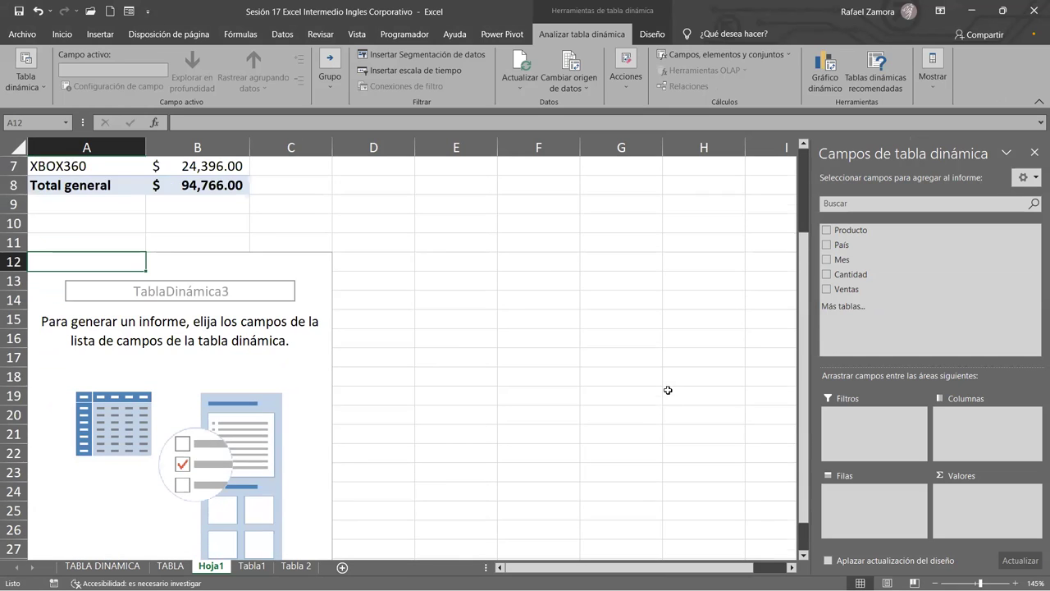
pyautogui.scroll(-2, 677, 331)
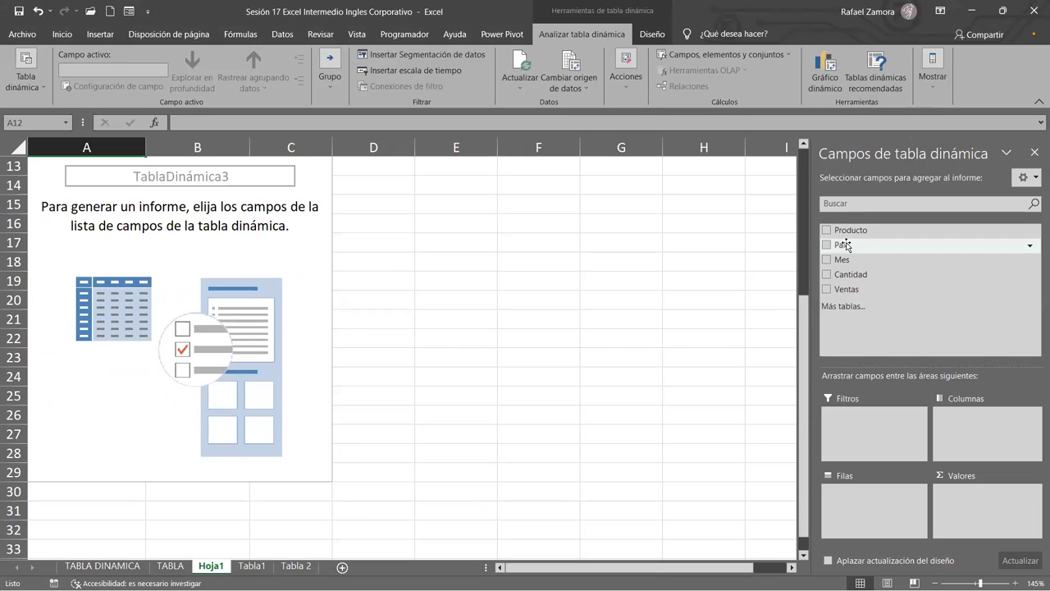
pyautogui.moveTo(845, 245); pyautogui.dragTo(866, 503)
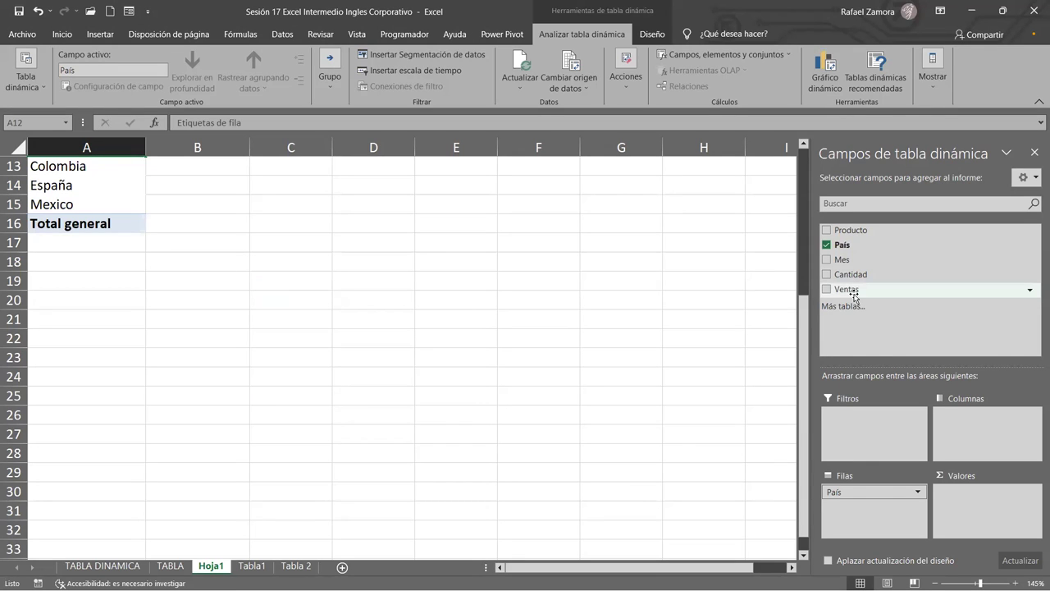
pyautogui.moveTo(853, 291); pyautogui.dragTo(976, 499)
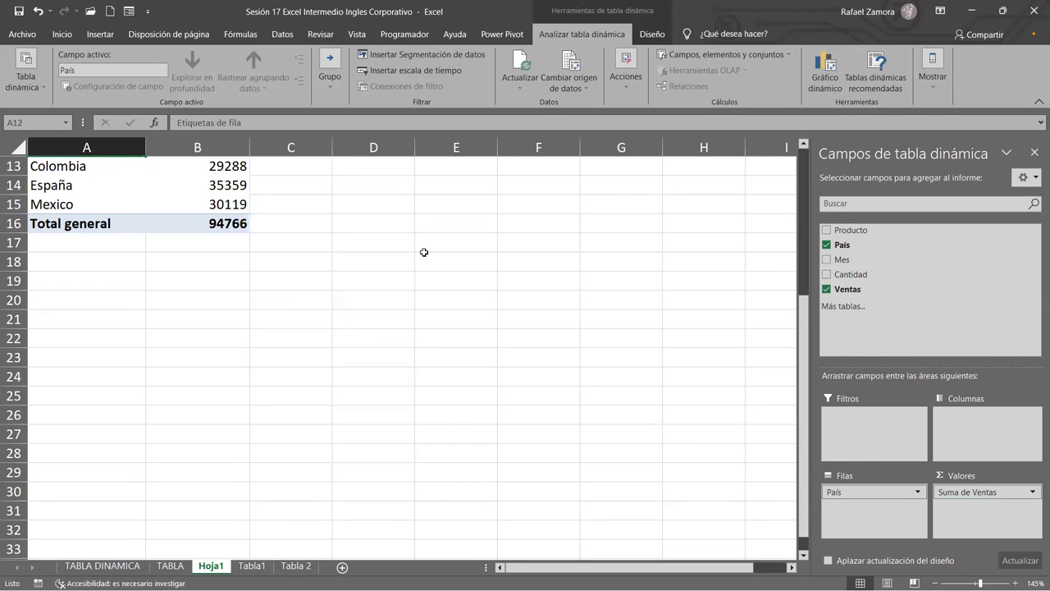
pyautogui.scroll(4, 449, 335)
pyautogui.scroll(-1, 448, 335)
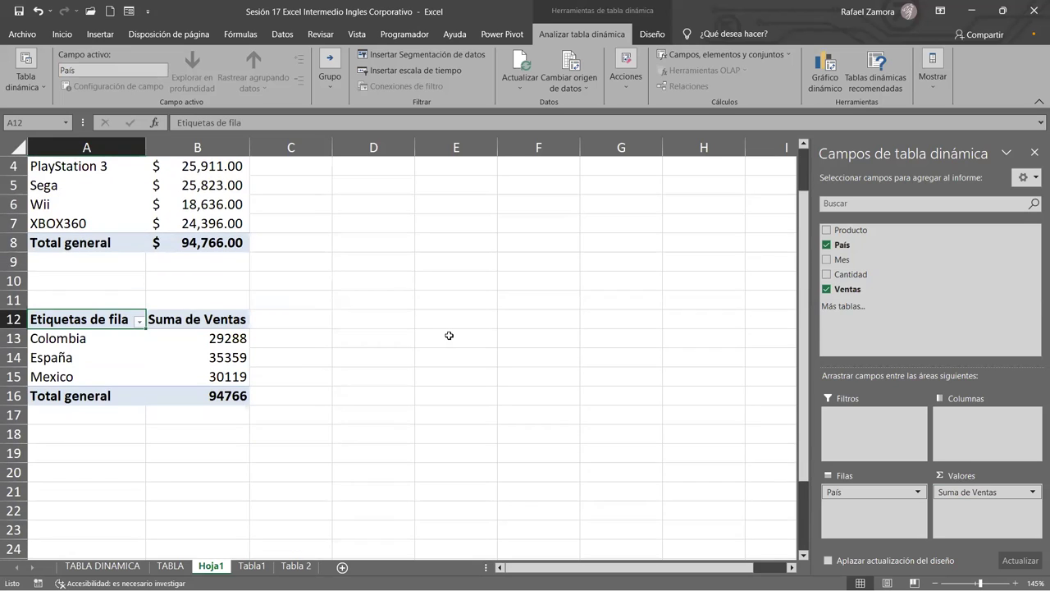
pyautogui.scroll(1, 449, 335)
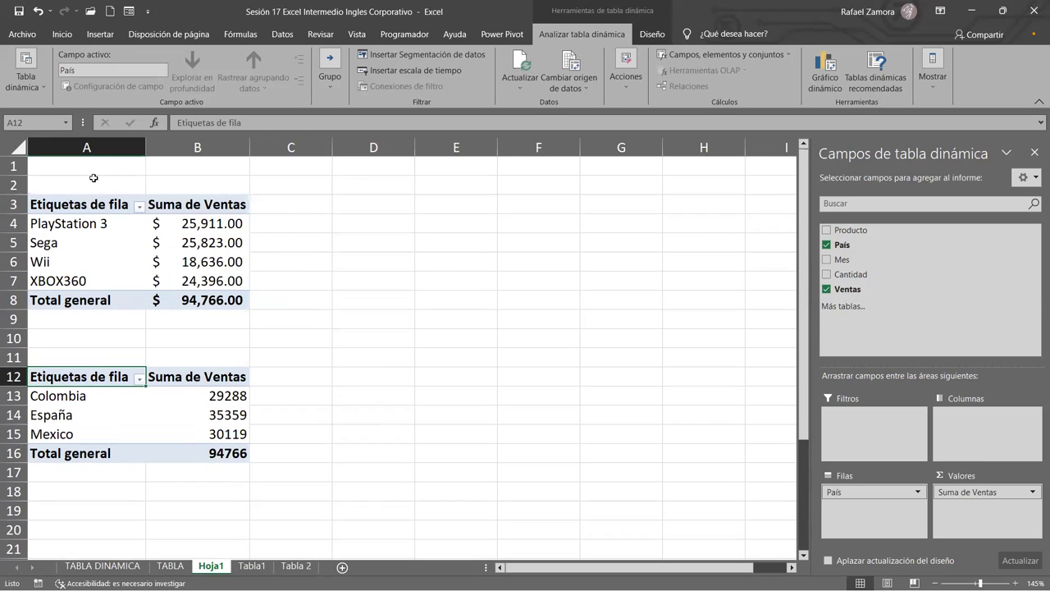
# Review both pivots and the Tabla1 data, then open the Suma de Ventas value field options
pyautogui.click(182, 253)
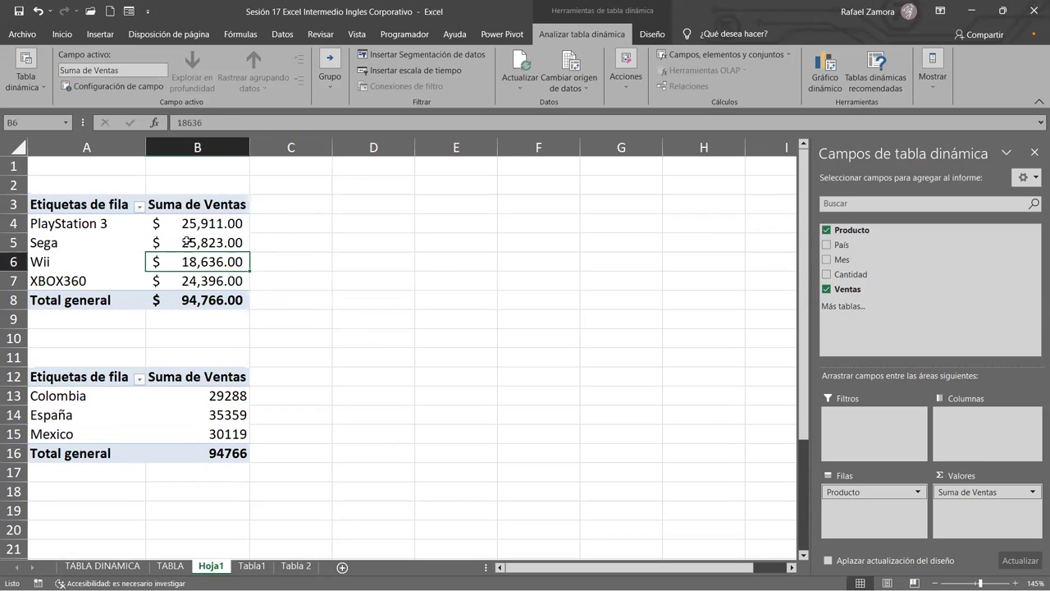
pyautogui.click(124, 405)
pyautogui.click(197, 408)
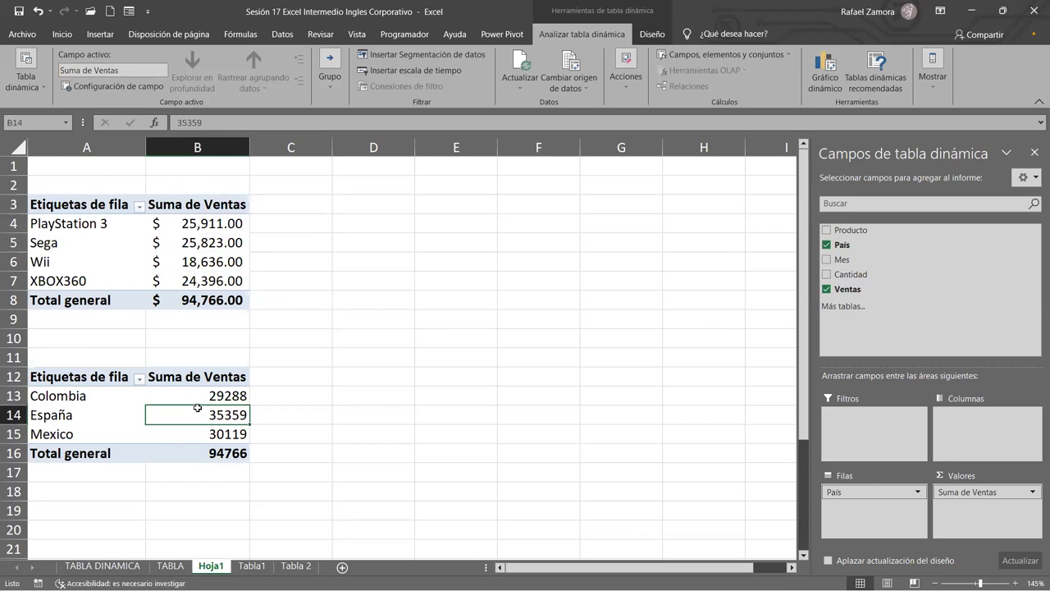
pyautogui.click(251, 566)
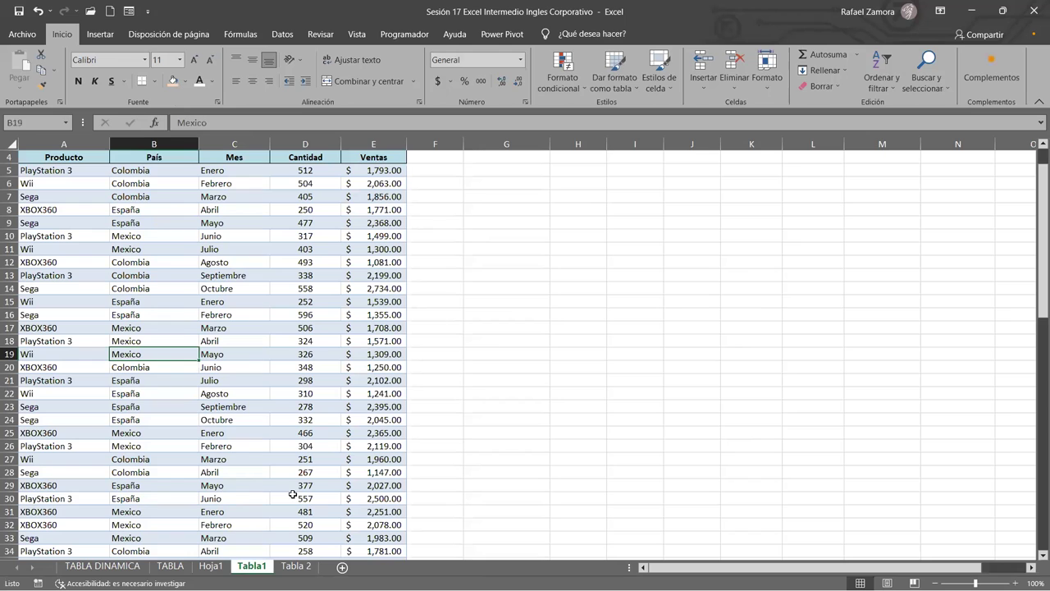
pyautogui.click(211, 566)
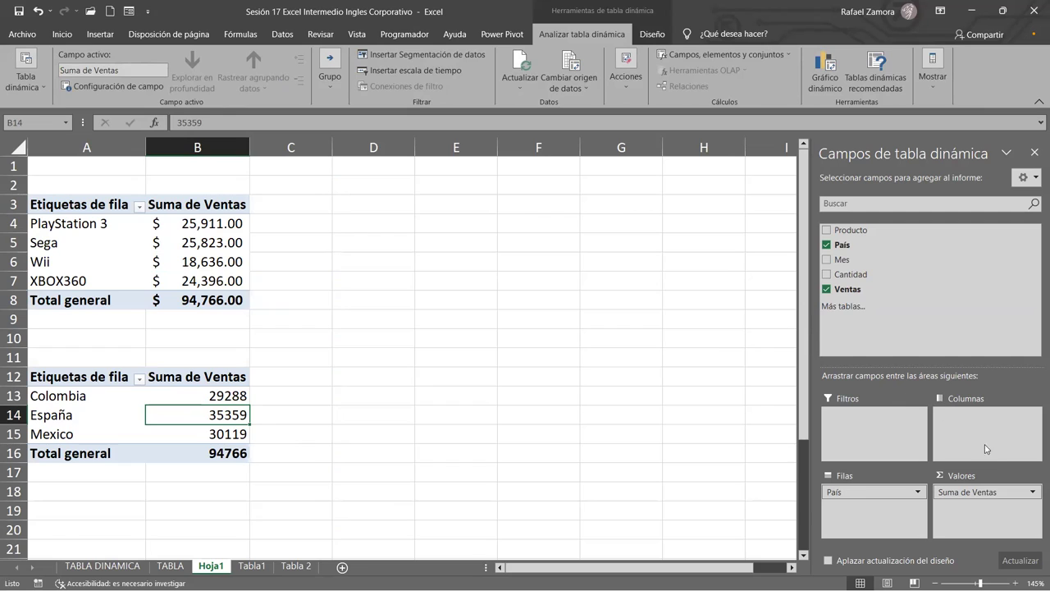
pyautogui.click(1033, 493)
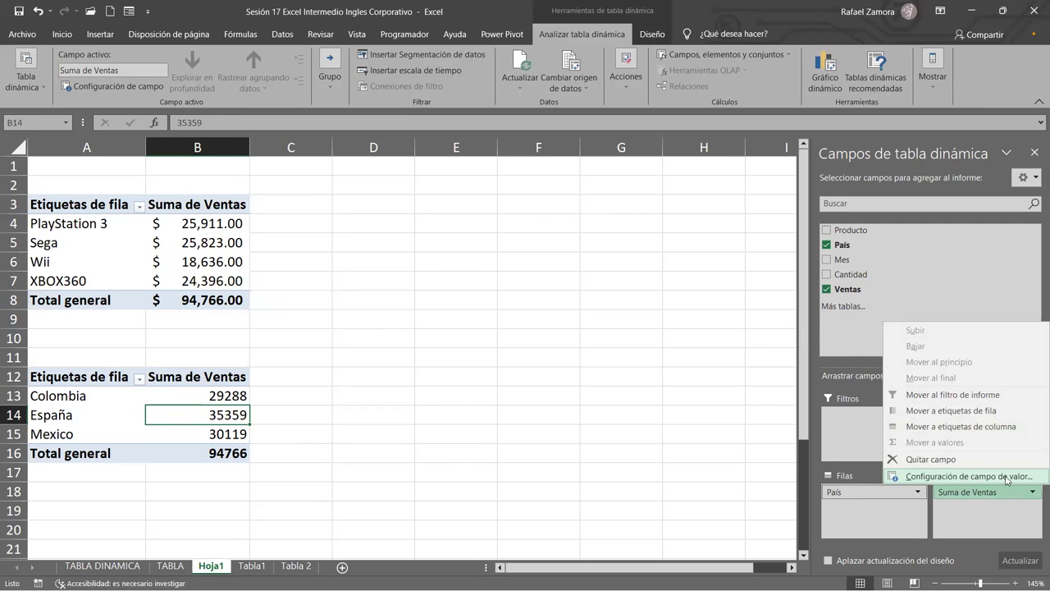
# Format the País pivot's Suma de Ventas as Contabilidad, e.g. España $35,359.00, total $94,766.00
pyautogui.click(626, 399)
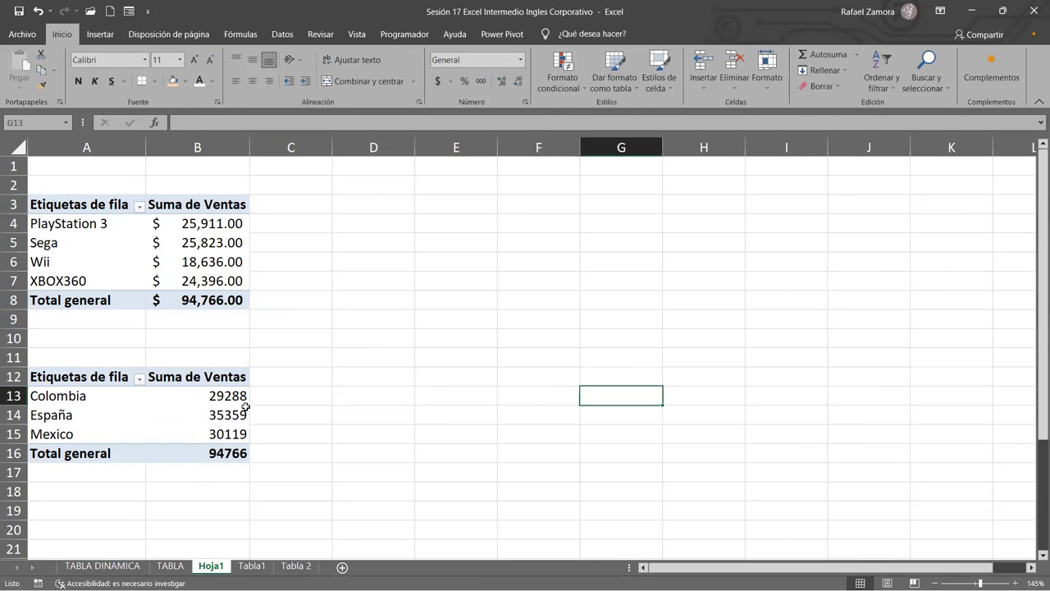
pyautogui.click(212, 408)
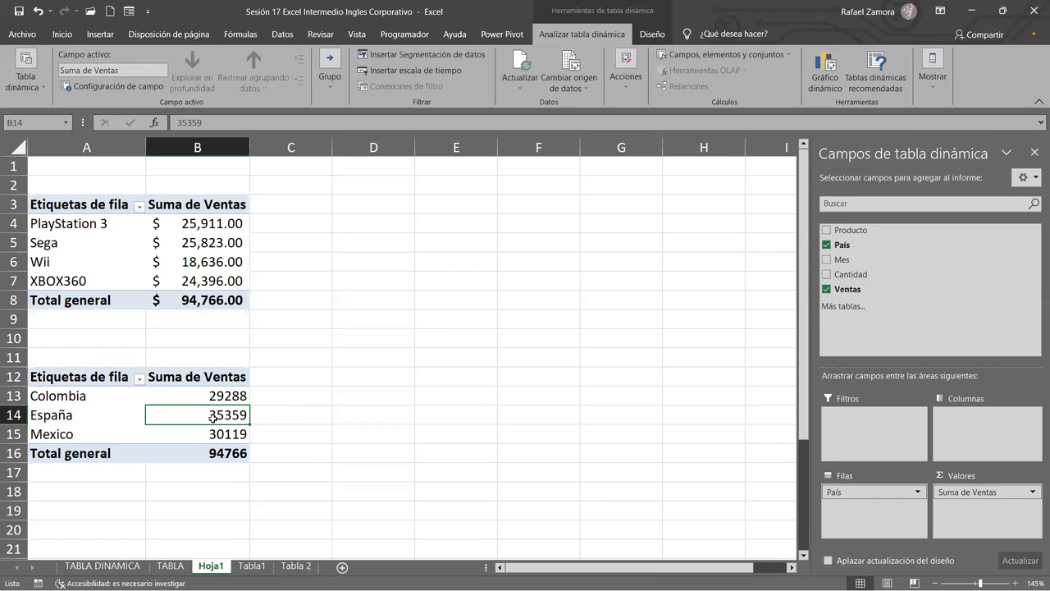
pyautogui.rightClick(213, 416)
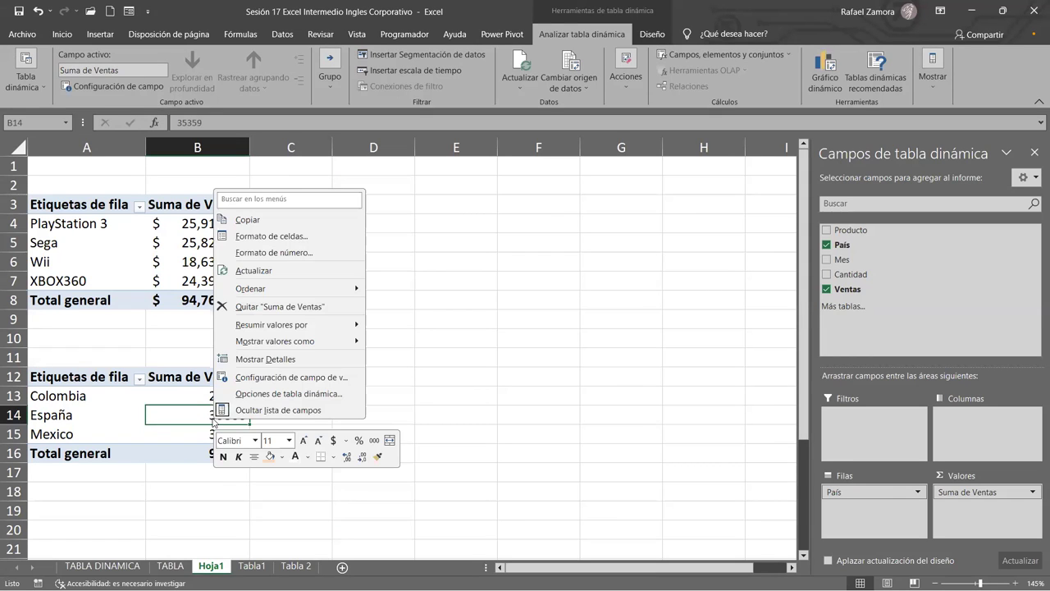
pyautogui.click(332, 378)
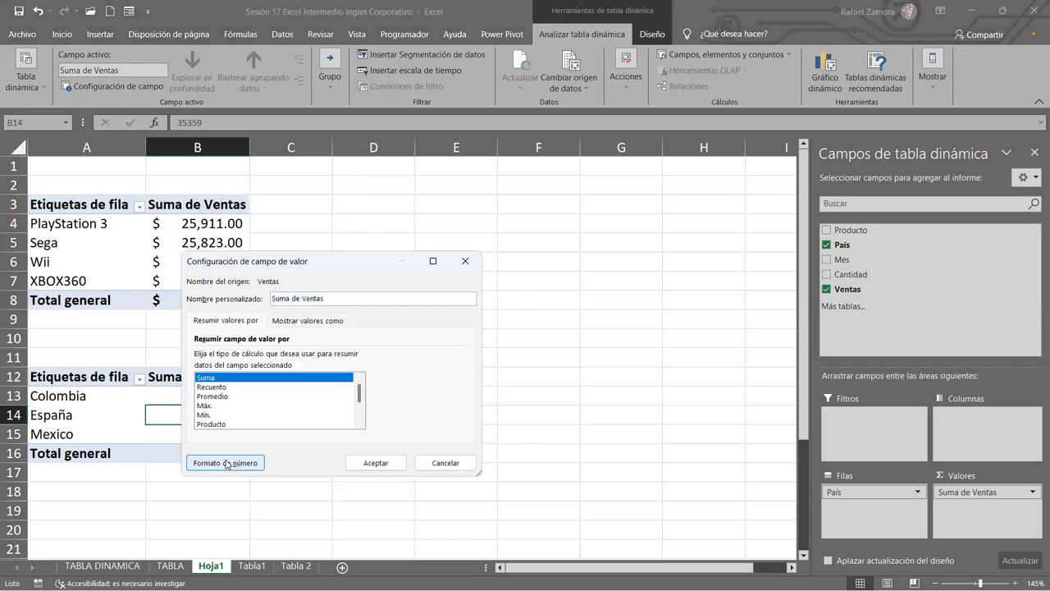
pyautogui.click(228, 464)
pyautogui.click(180, 284)
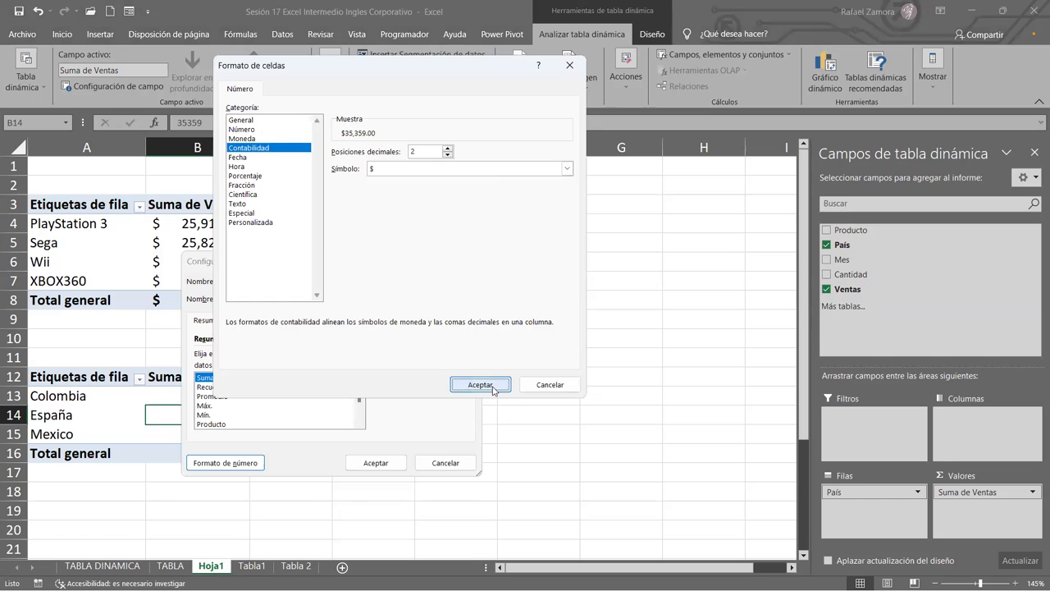
pyautogui.click(494, 390)
pyautogui.click(369, 461)
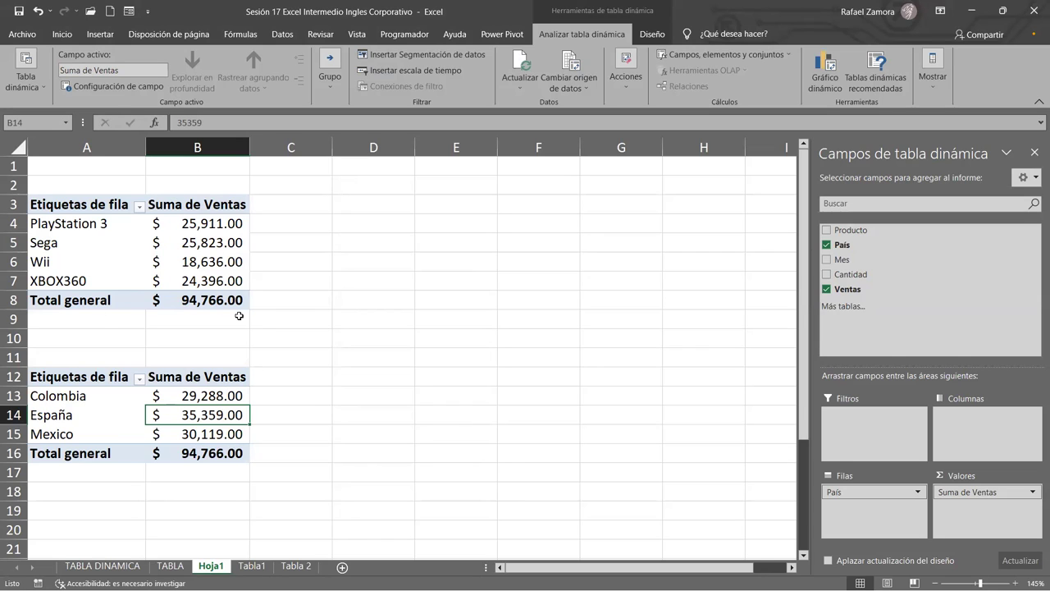
pyautogui.moveTo(205, 224); pyautogui.dragTo(207, 281)
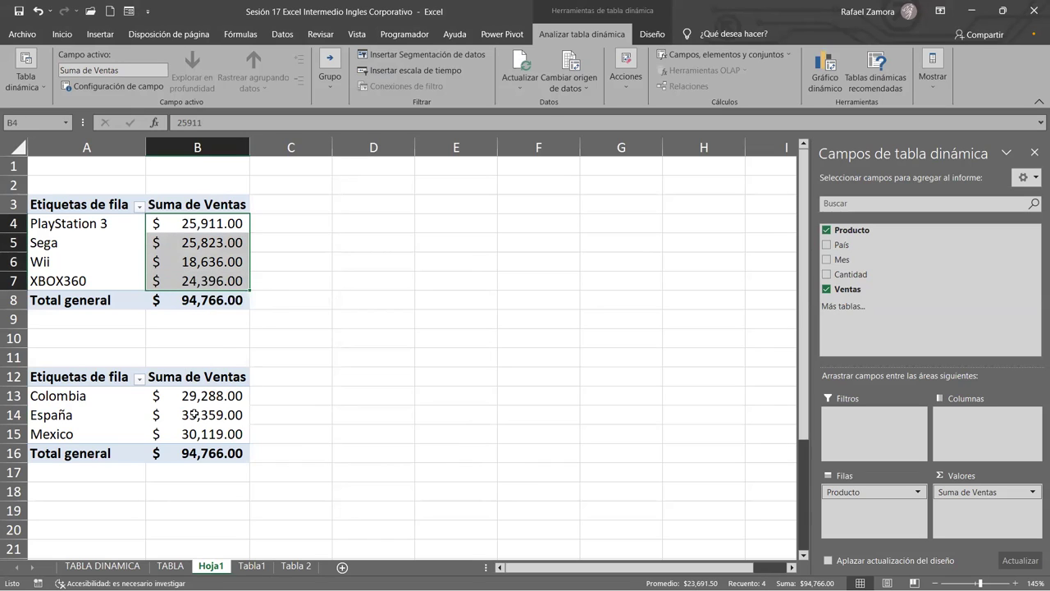
pyautogui.moveTo(194, 398); pyautogui.dragTo(199, 434)
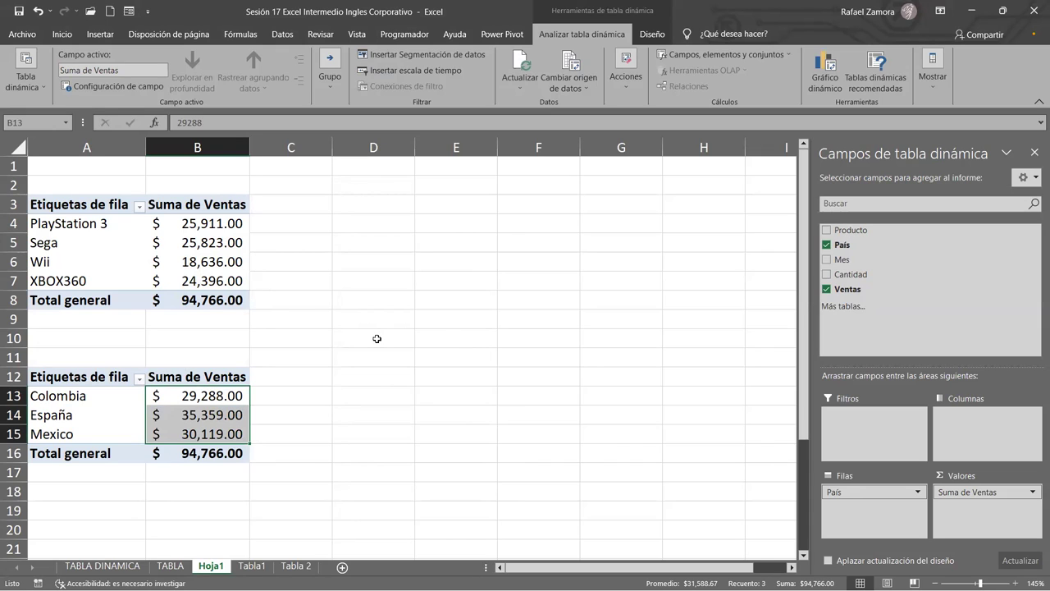
pyautogui.click(211, 417)
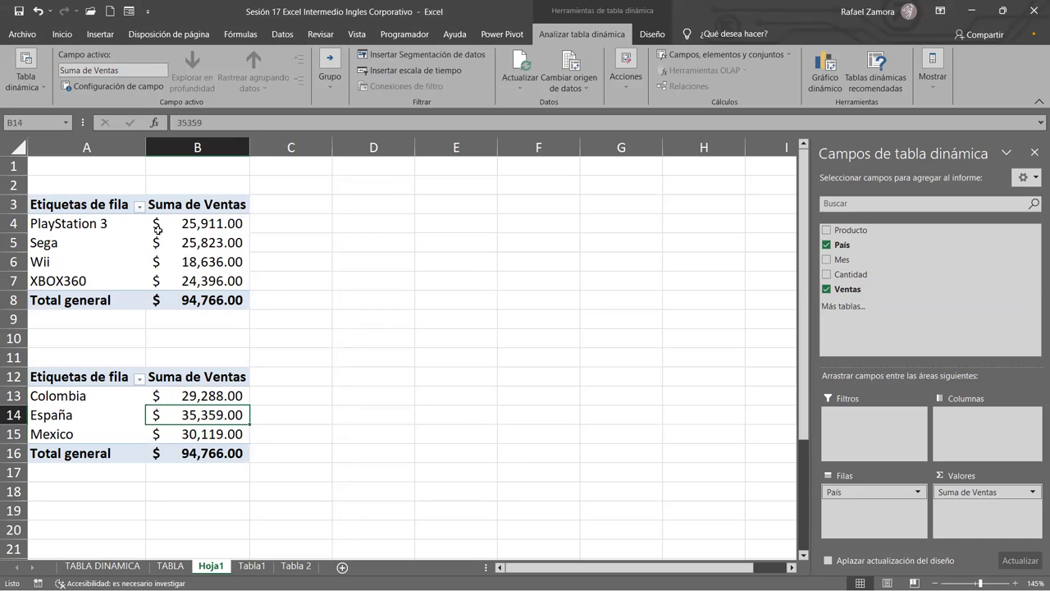
pyautogui.scroll(-1, 151, 448)
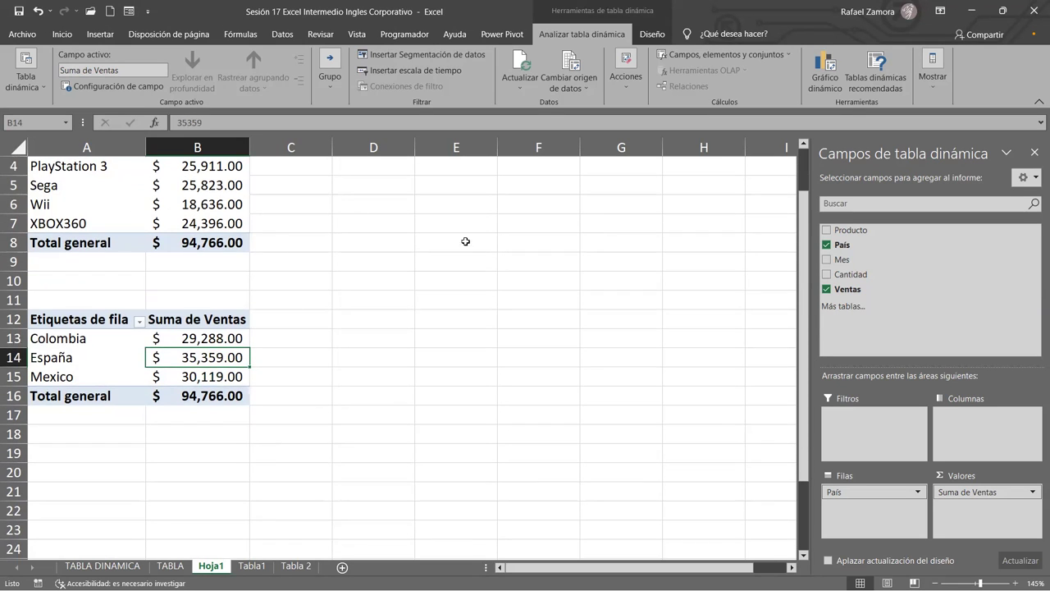
pyautogui.scroll(-2, 140, 349)
pyautogui.scroll(-1, 140, 349)
pyautogui.click(97, 334)
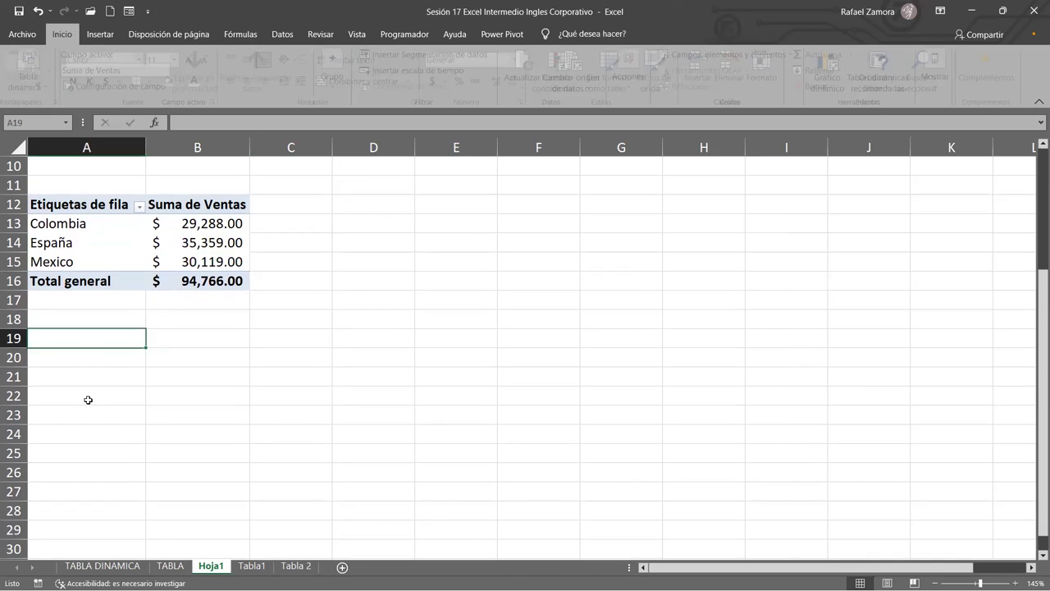
pyautogui.click(110, 282)
pyautogui.scroll(1, 188, 304)
pyautogui.scroll(3, 188, 303)
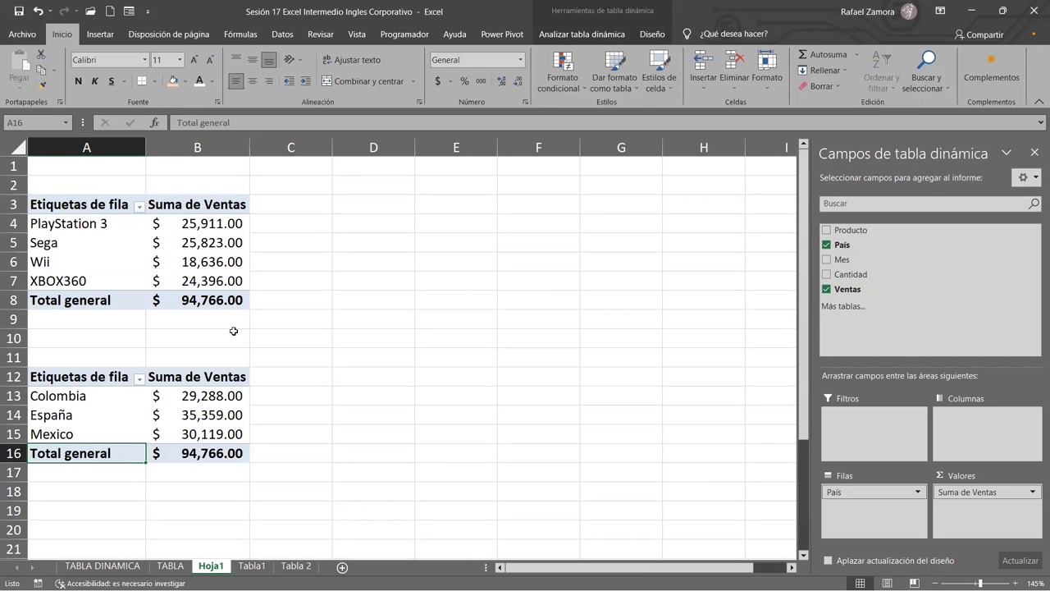
pyautogui.click(189, 412)
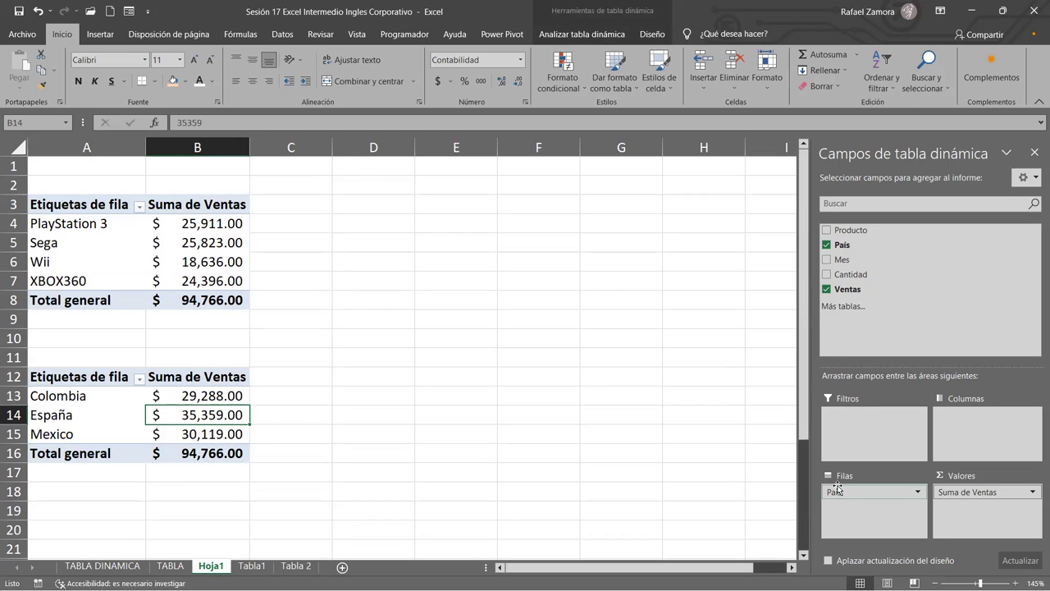
# Replace País with Mes in the second pivot's rows, then glance at the Tabla1 data
pyautogui.moveTo(837, 489); pyautogui.dragTo(774, 468)
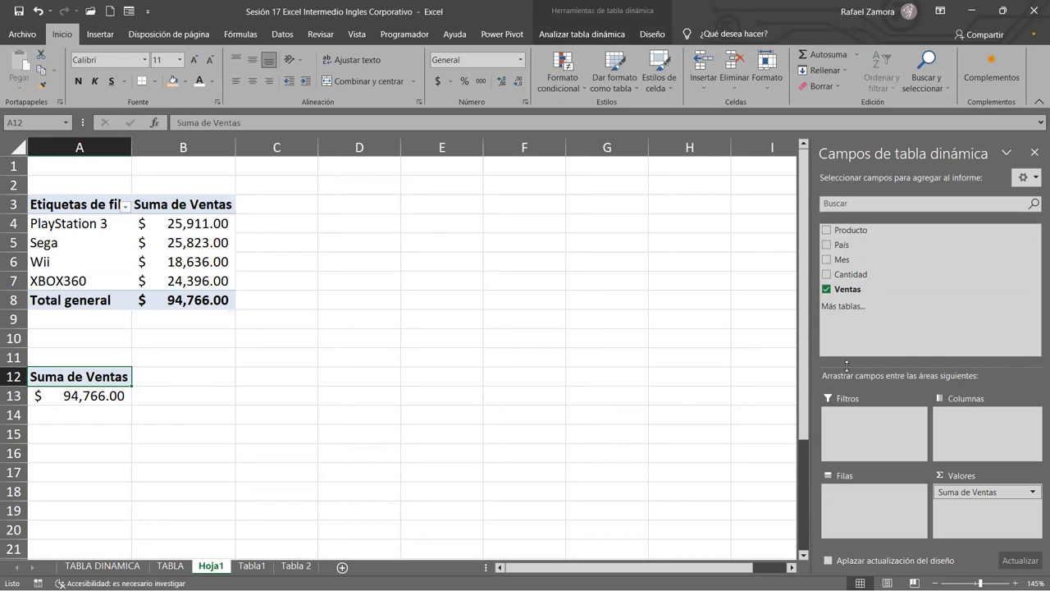
pyautogui.moveTo(927, 244)
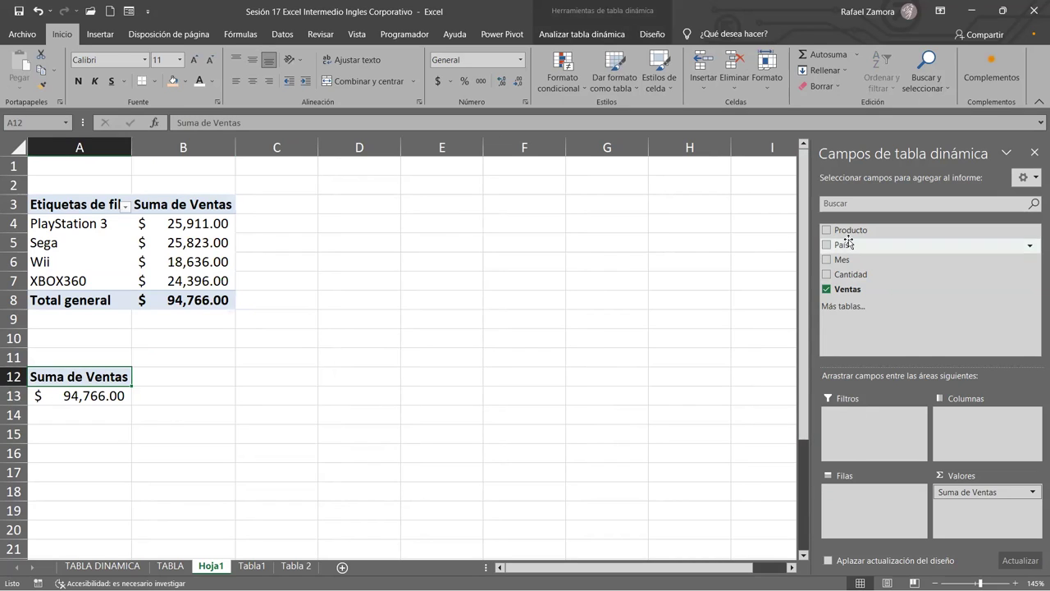
pyautogui.moveTo(842, 259); pyautogui.dragTo(869, 500)
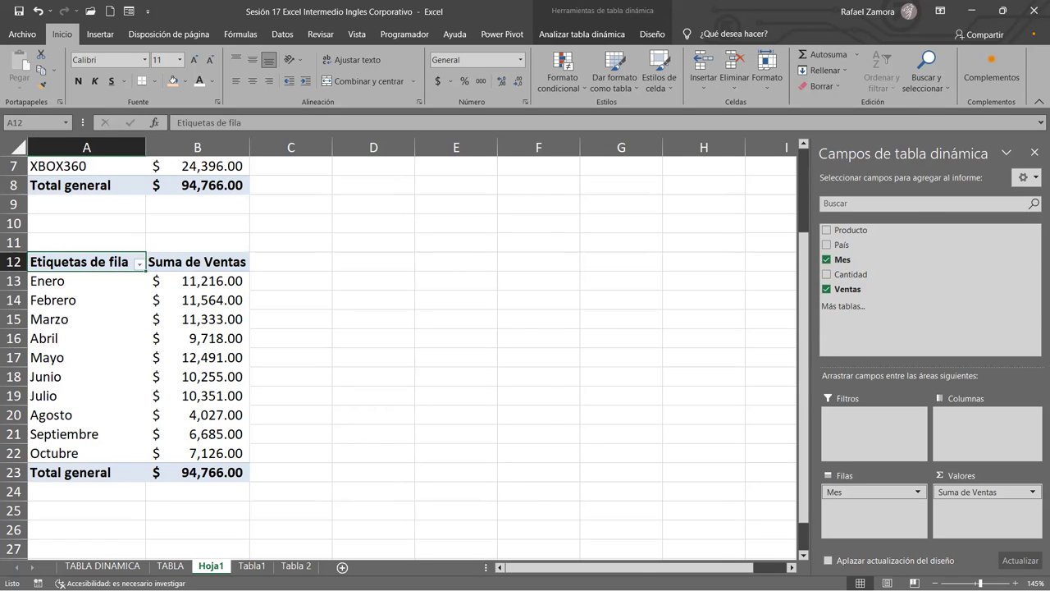
pyautogui.hotkey('ctrl', 'pagedown')
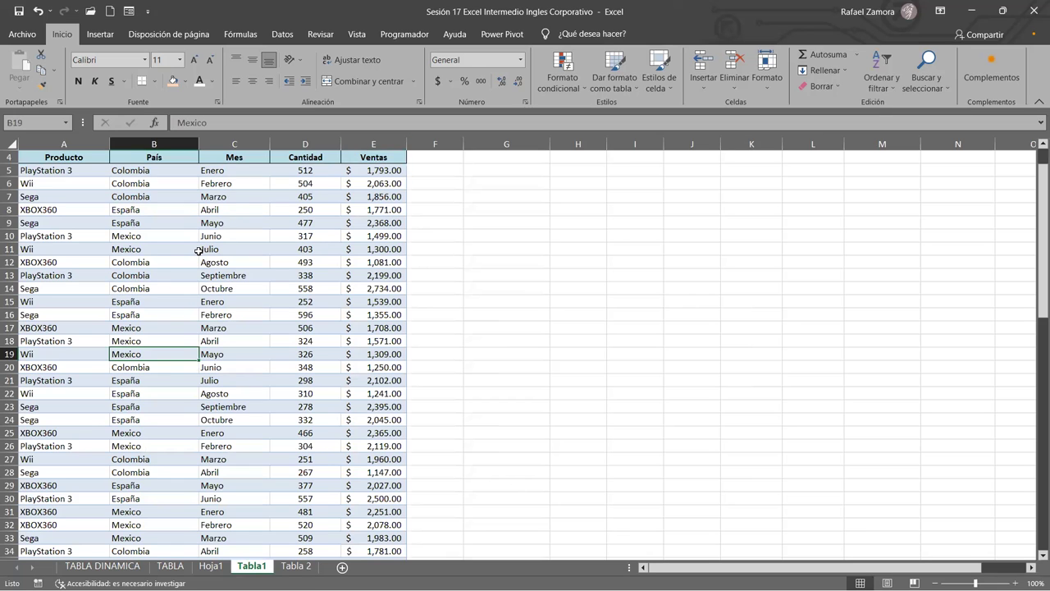
pyautogui.hotkey('ctrl', 'pageup')
# Scroll Hoja1 to review the monthly totals, Enero $11,216.00 through Octubre $7,126.00
pyautogui.scroll(2, 333, 347)
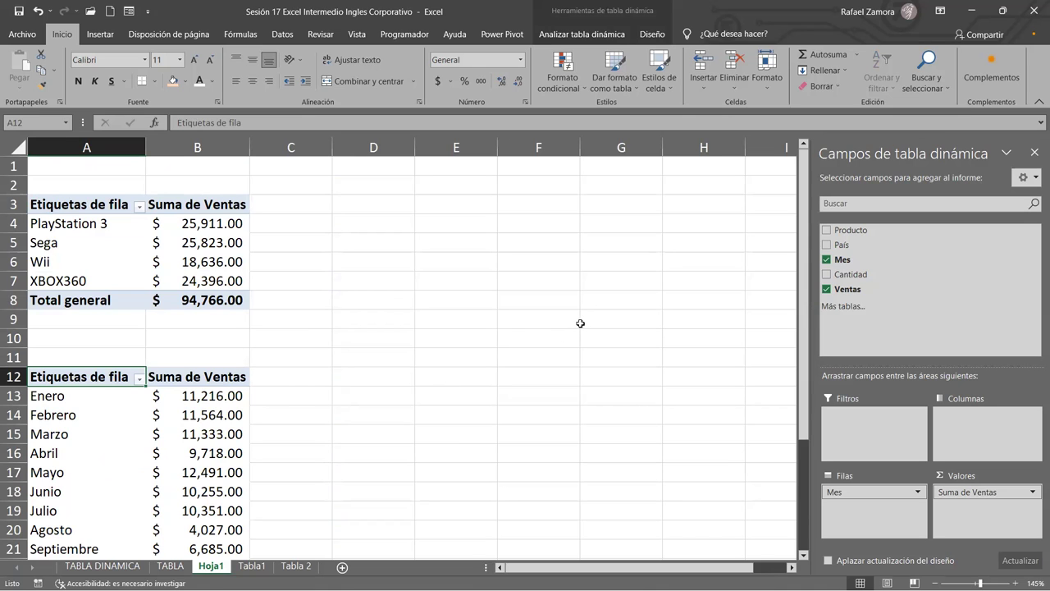
pyautogui.scroll(-2, 180, 418)
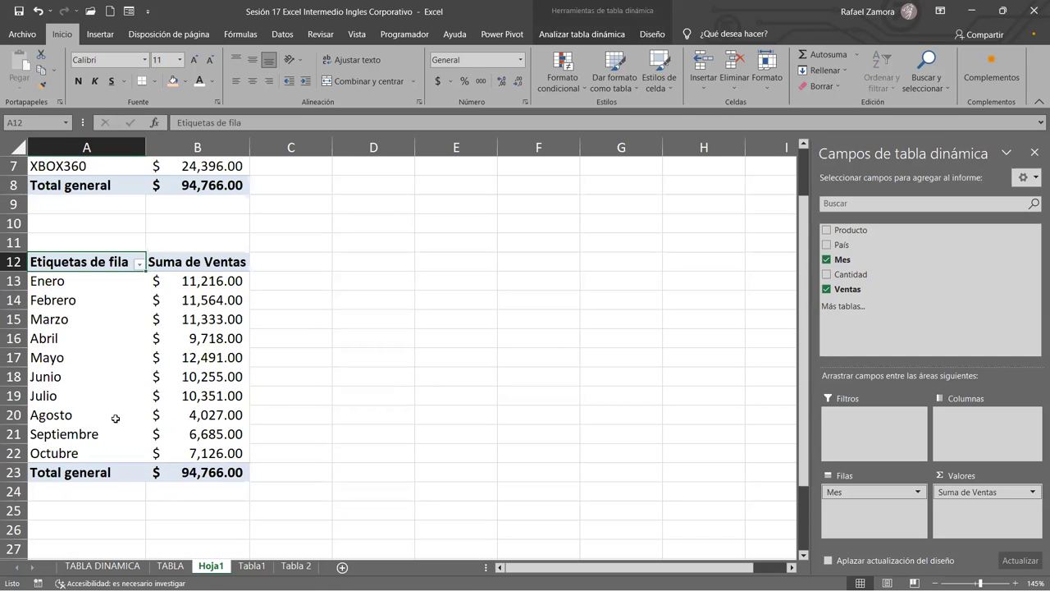
pyautogui.scroll(-1, 181, 418)
pyautogui.scroll(-1, 156, 364)
pyautogui.scroll(2, 262, 373)
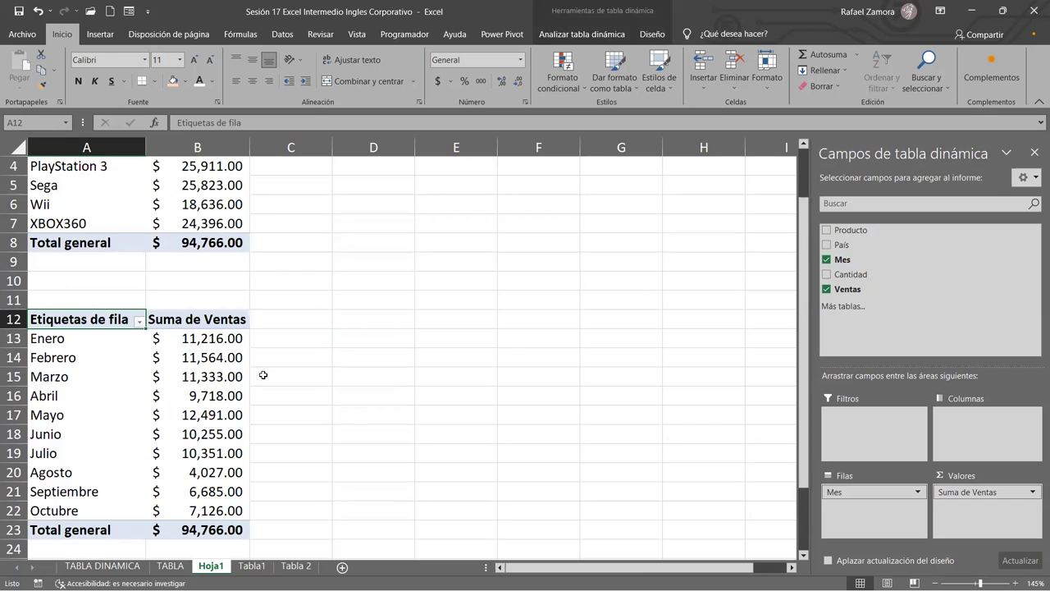
pyautogui.scroll(-1, 264, 374)
pyautogui.scroll(2, 189, 233)
pyautogui.scroll(-2, 209, 244)
pyautogui.scroll(-2, 208, 244)
pyautogui.scroll(3, 227, 320)
pyautogui.scroll(-3, 226, 280)
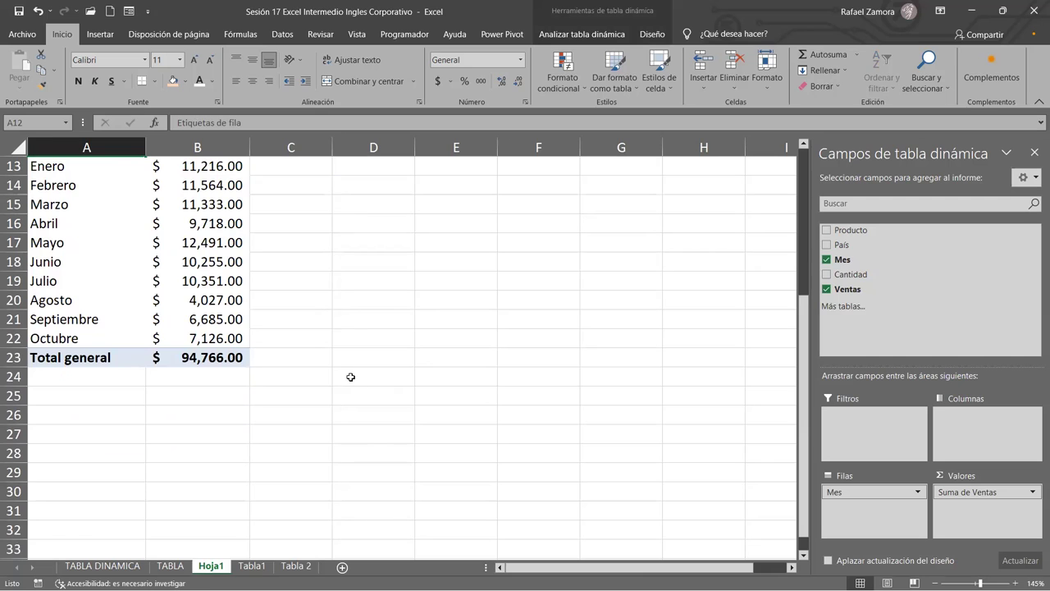
pyautogui.scroll(-1, 350, 376)
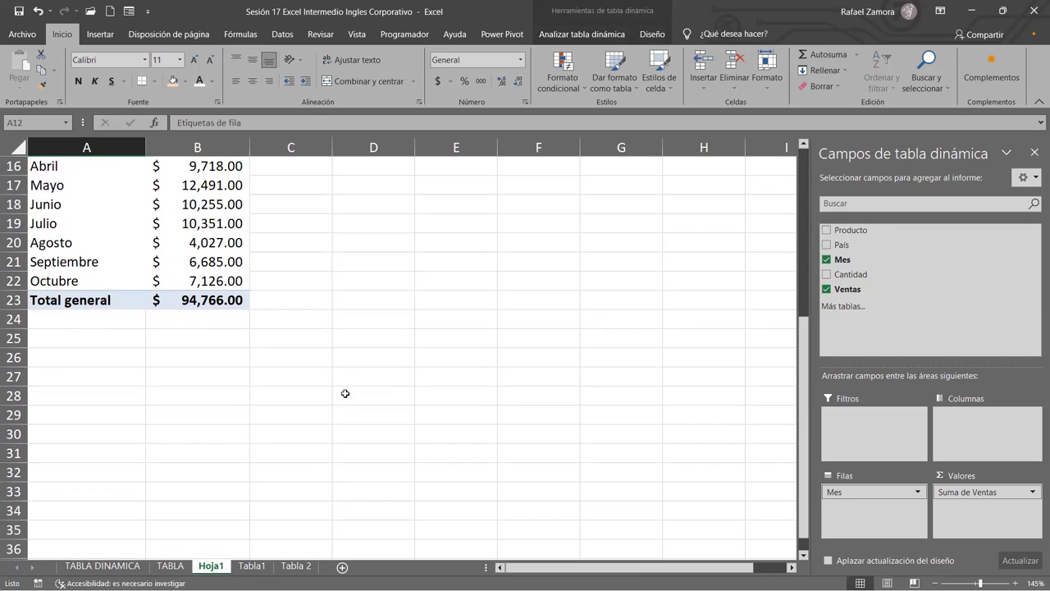
# Insert a new pivot table from Tabla1 on the existing sheet at Hoja1!$A$28
pyautogui.click(251, 566)
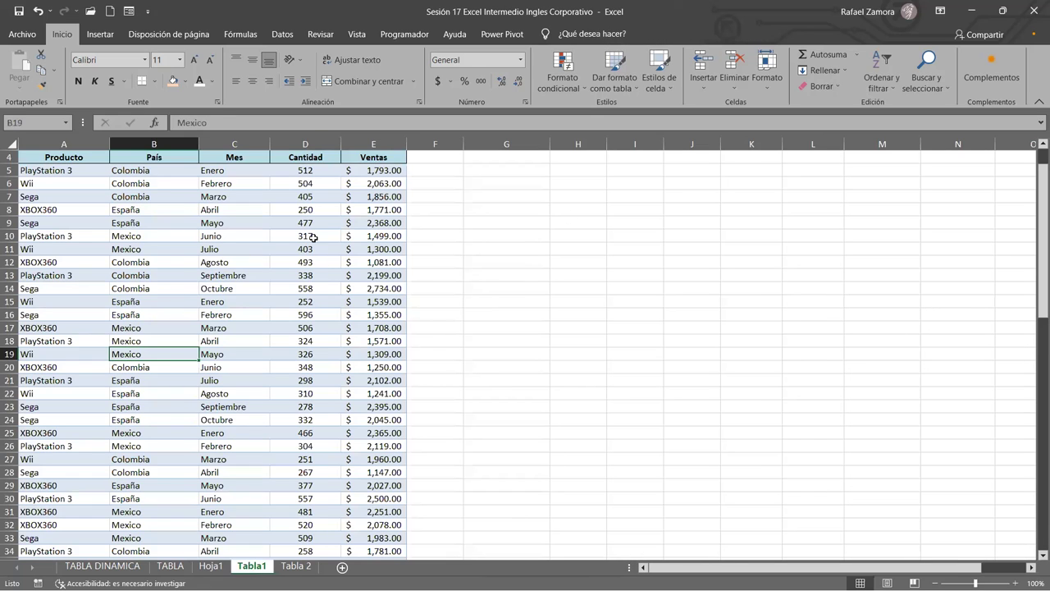
pyautogui.click(96, 36)
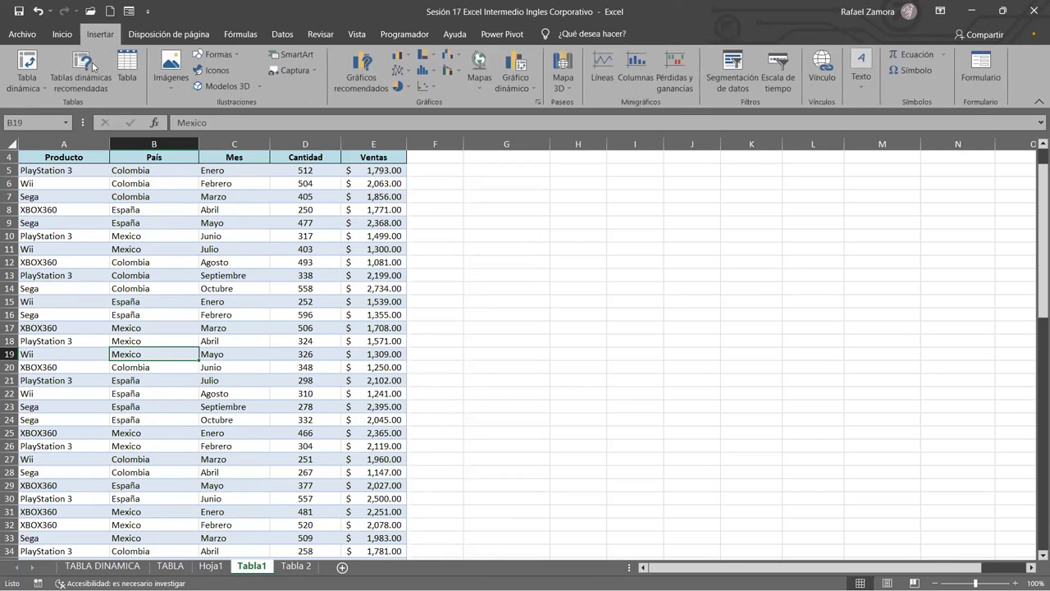
pyautogui.click(24, 73)
pyautogui.click(552, 282)
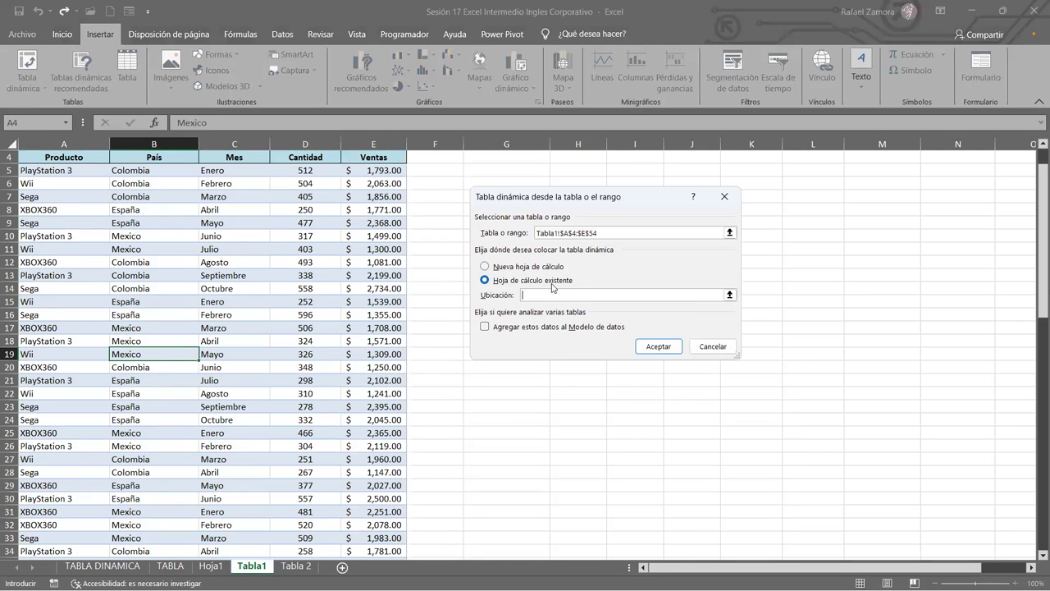
pyautogui.click(212, 566)
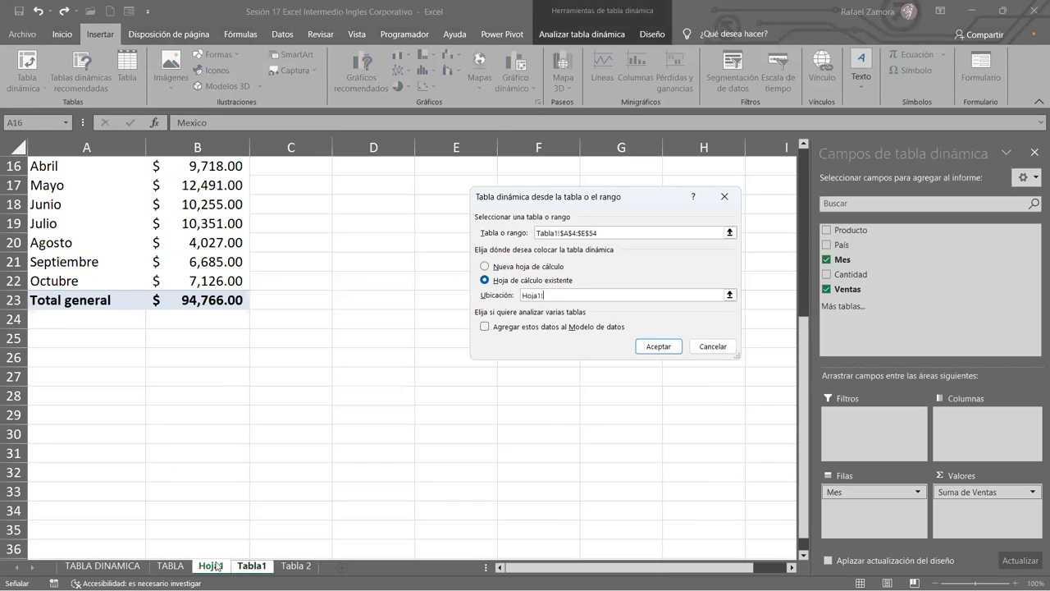
pyautogui.scroll(-1, 110, 336)
pyautogui.click(87, 337)
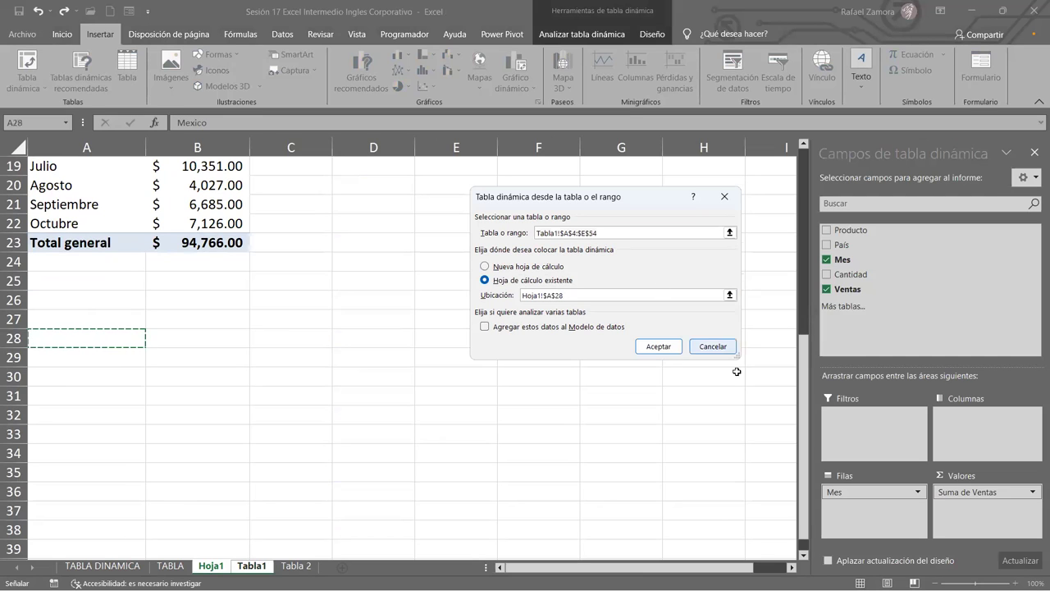
pyautogui.click(657, 346)
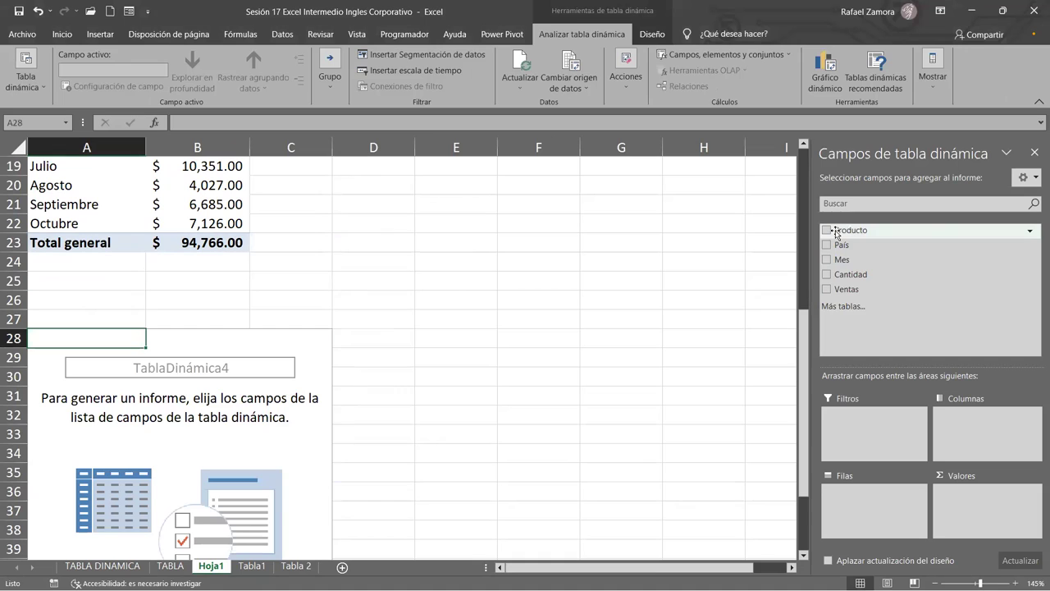
# Lay out the A28 pivot with Producto rows, Suma de Ventas values and País columns
pyautogui.moveTo(836, 233); pyautogui.dragTo(857, 504)
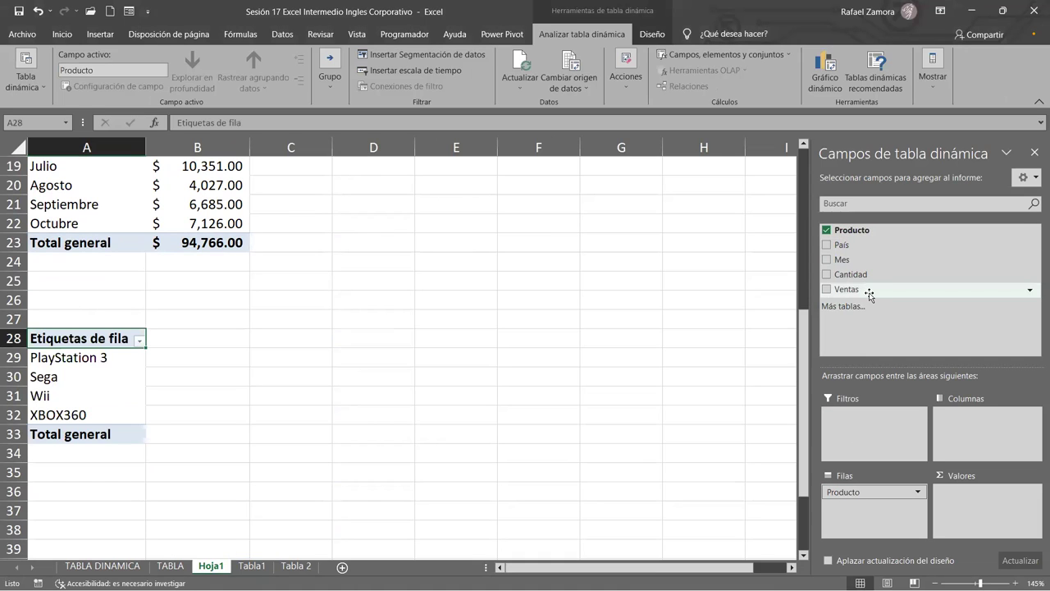
pyautogui.moveTo(869, 293); pyautogui.dragTo(977, 512)
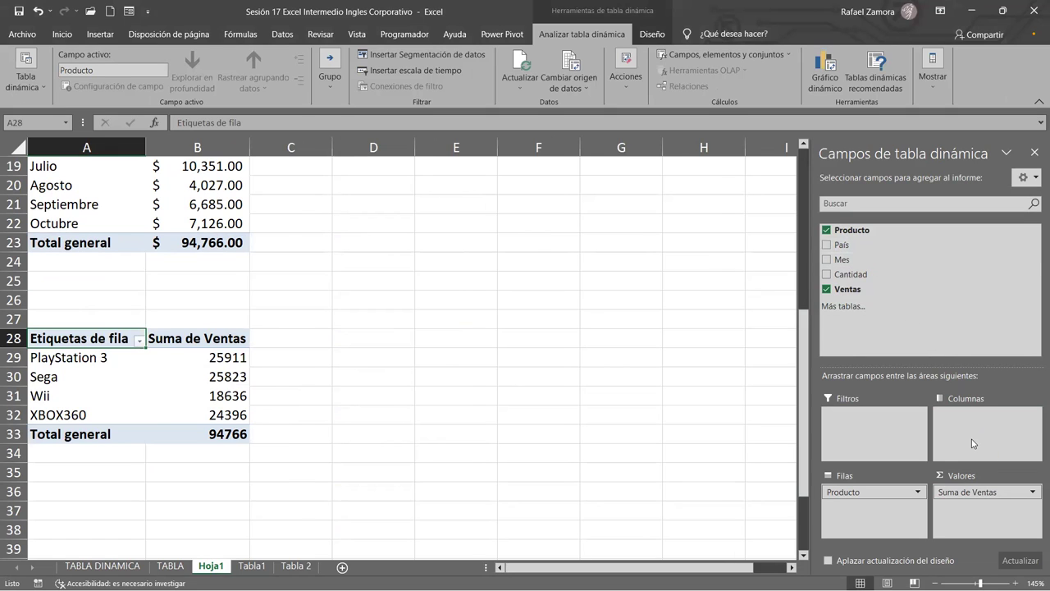
pyautogui.moveTo(971, 443); pyautogui.dragTo(971, 444)
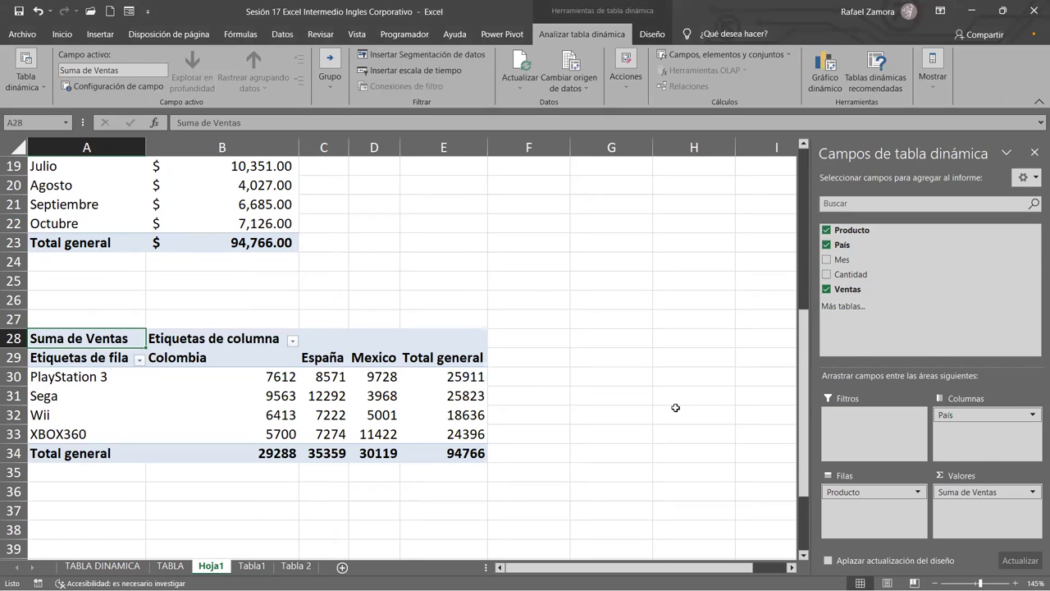
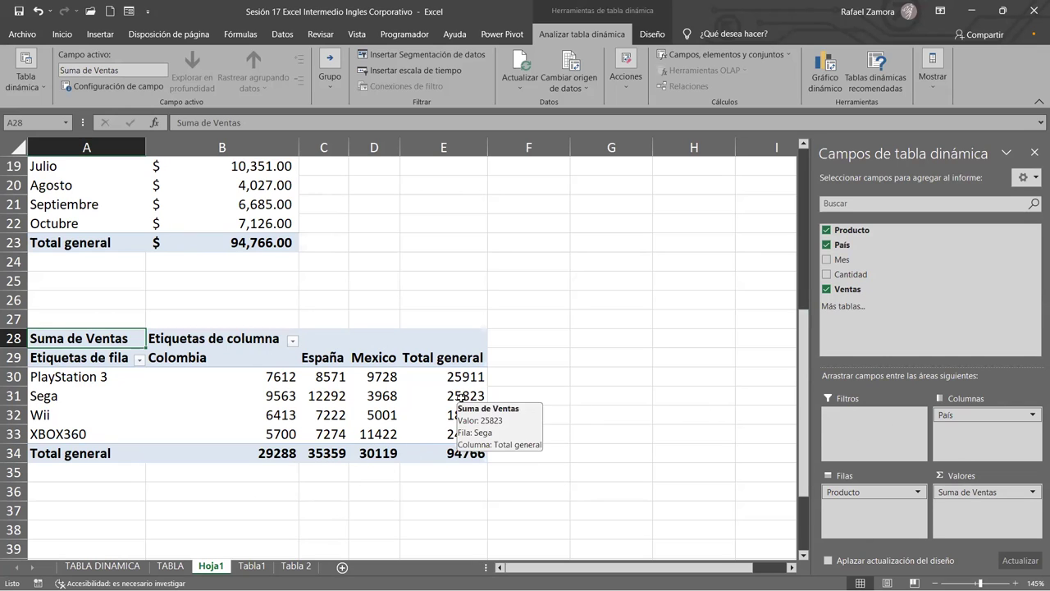
# Format the country pivot's Suma de Ventas values as Contabilidad (dollar accounting, two decimals)
pyautogui.click(461, 395)
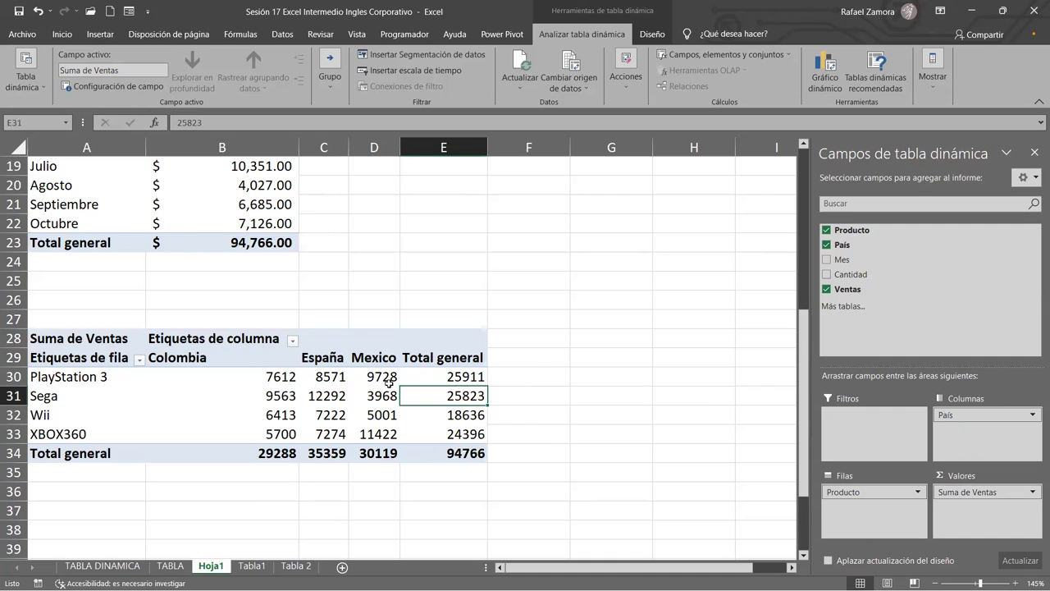
pyautogui.click(334, 397)
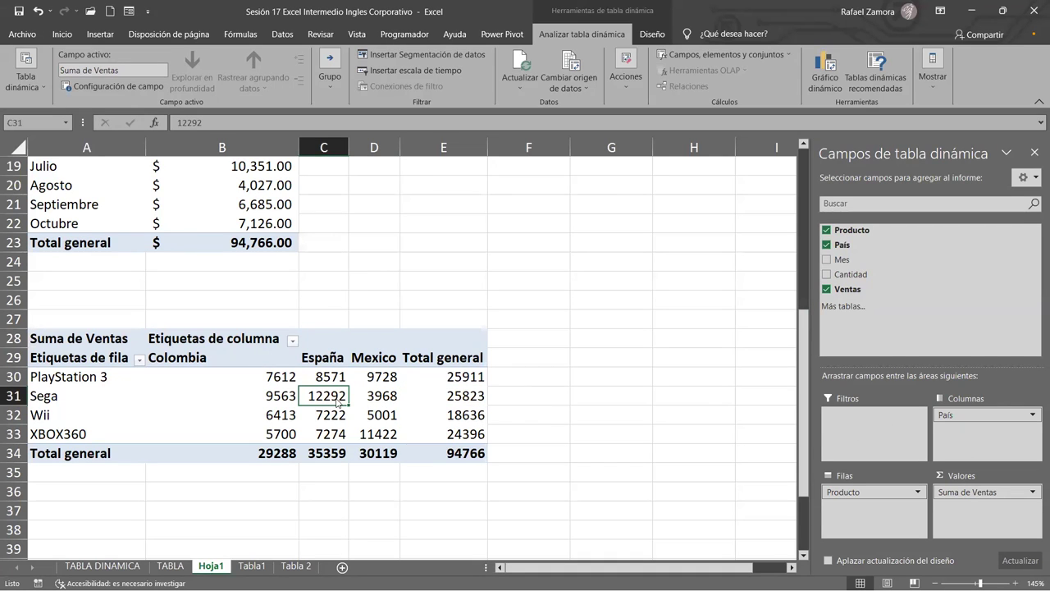
pyautogui.rightClick(337, 401)
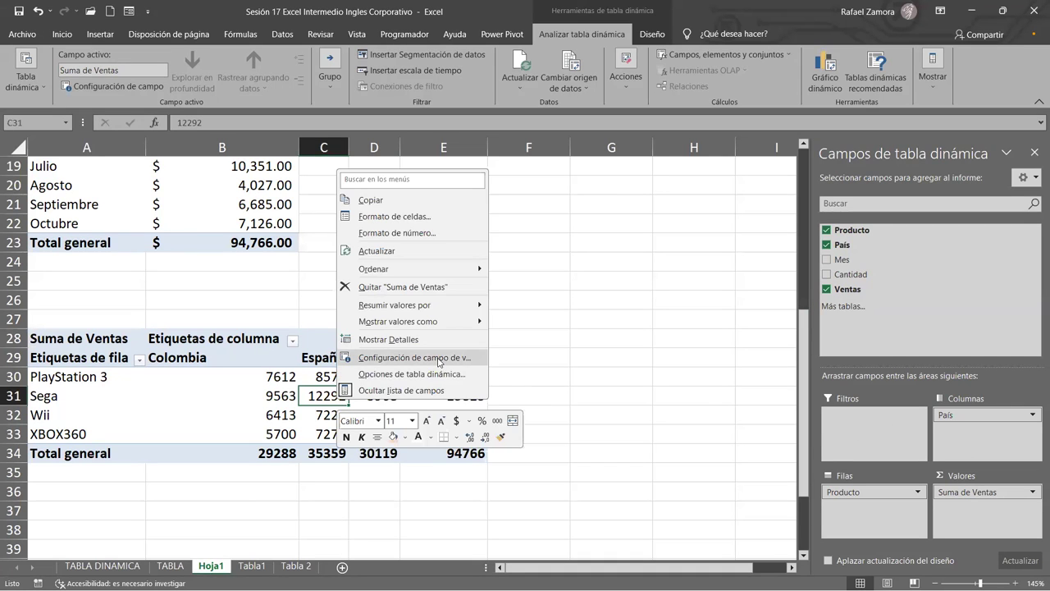
pyautogui.click(440, 361)
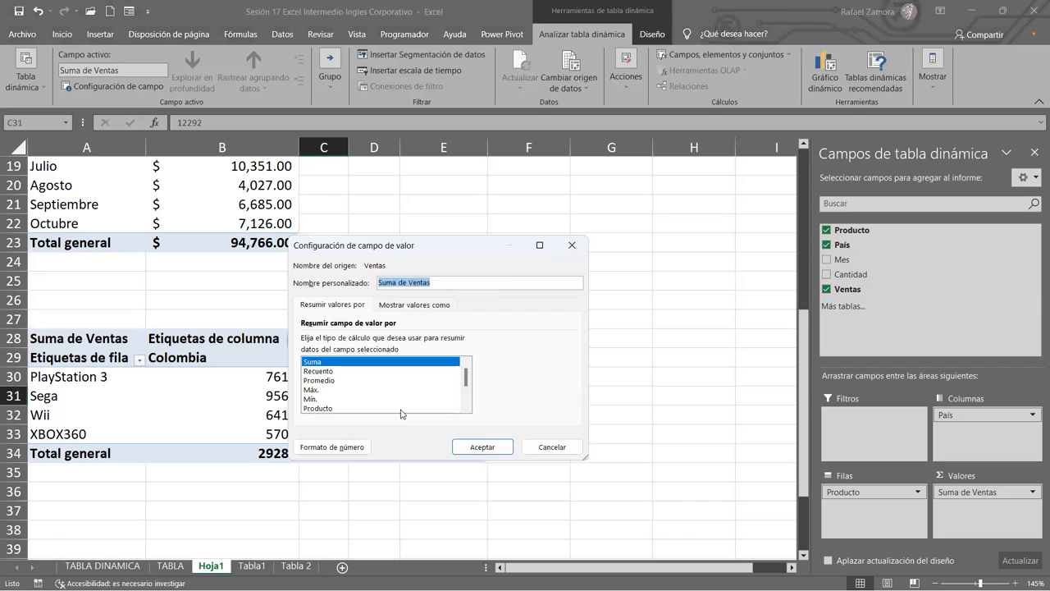
pyautogui.press('Return')
pyautogui.click(288, 278)
pyautogui.click(289, 269)
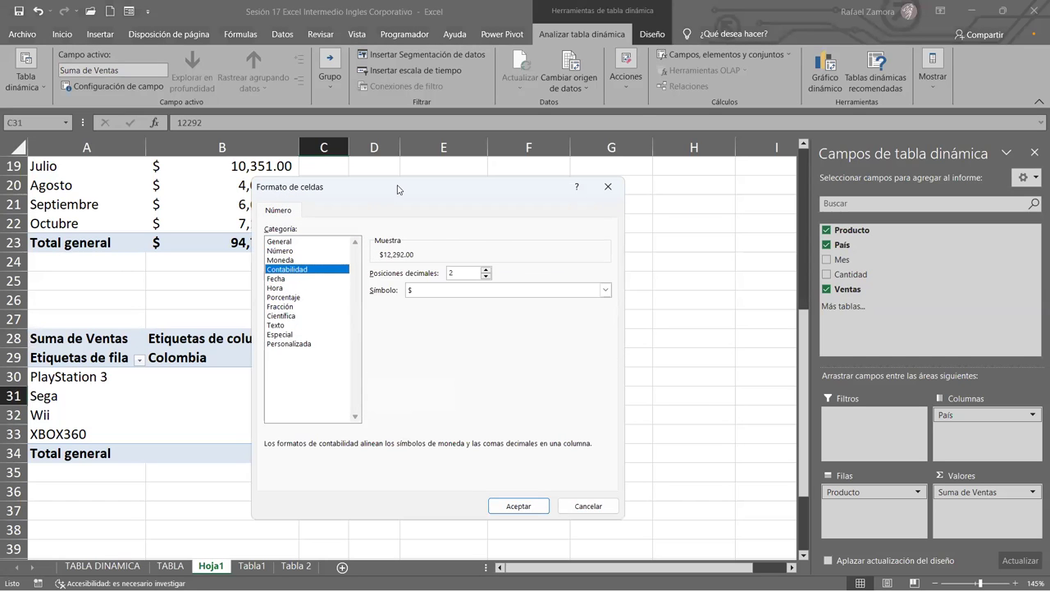
pyautogui.click(506, 442)
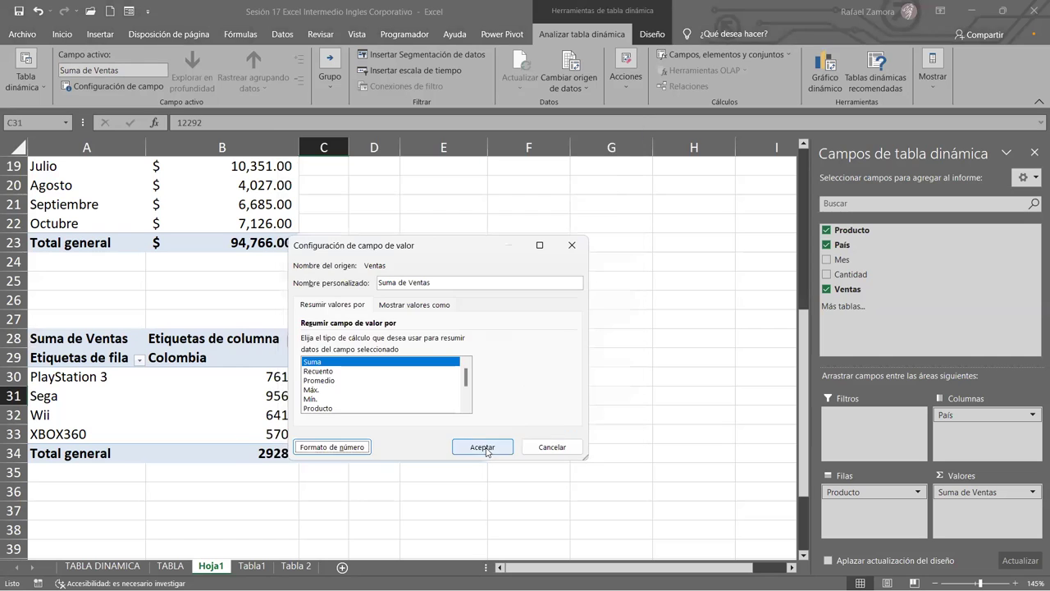
pyautogui.click(487, 447)
pyautogui.click(664, 392)
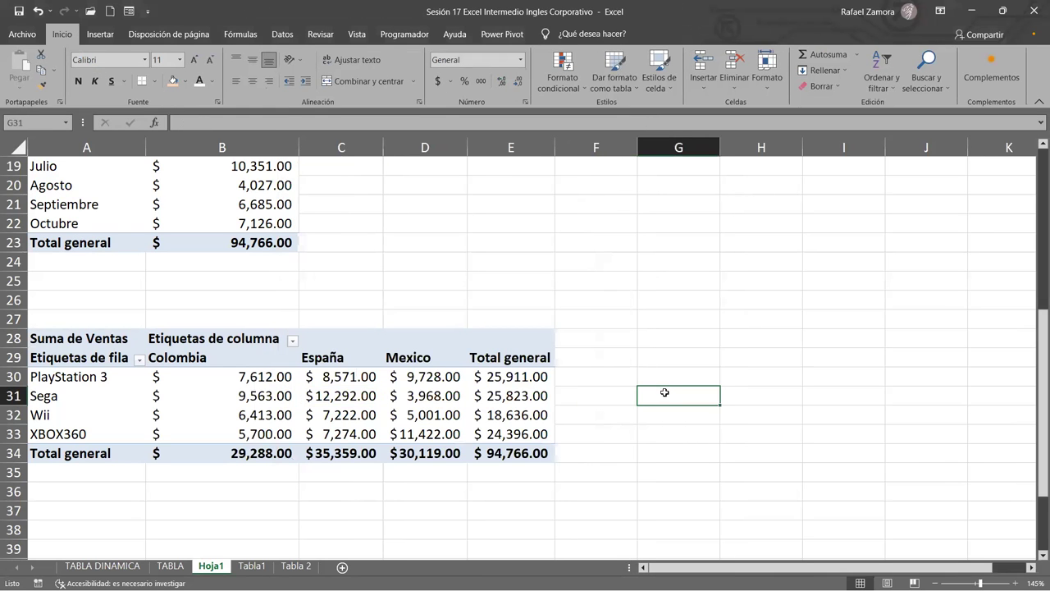
# Scroll through the product, monthly and country pivots, checking values like XBOX360 and Enero
pyautogui.scroll(1, 665, 390)
pyautogui.scroll(5, 665, 391)
pyautogui.scroll(-2, 533, 351)
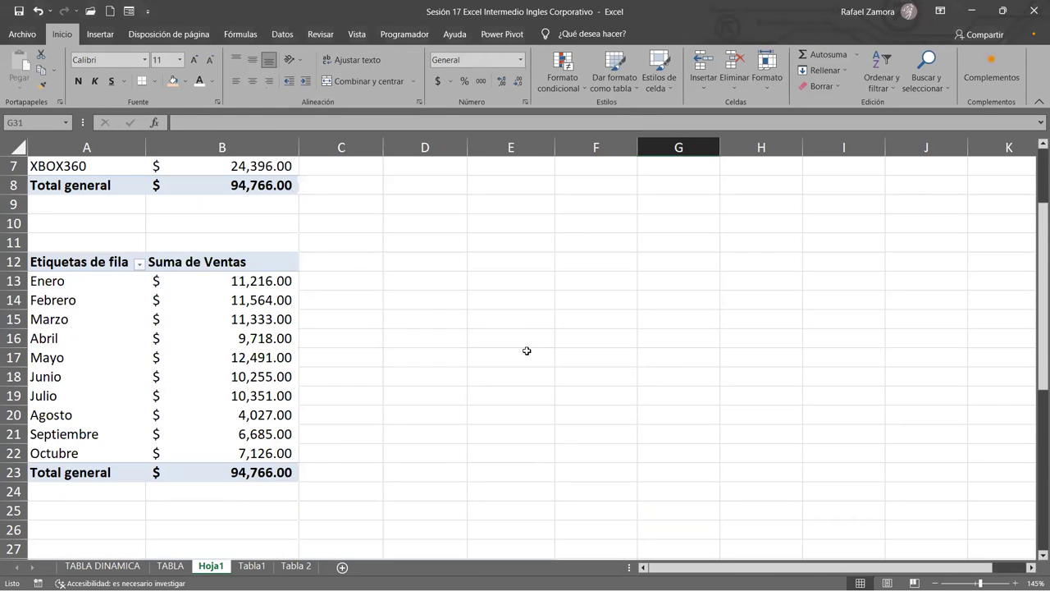
pyautogui.scroll(-6, 517, 361)
pyautogui.scroll(4, 506, 371)
pyautogui.scroll(-2, 493, 365)
pyautogui.scroll(3, 363, 352)
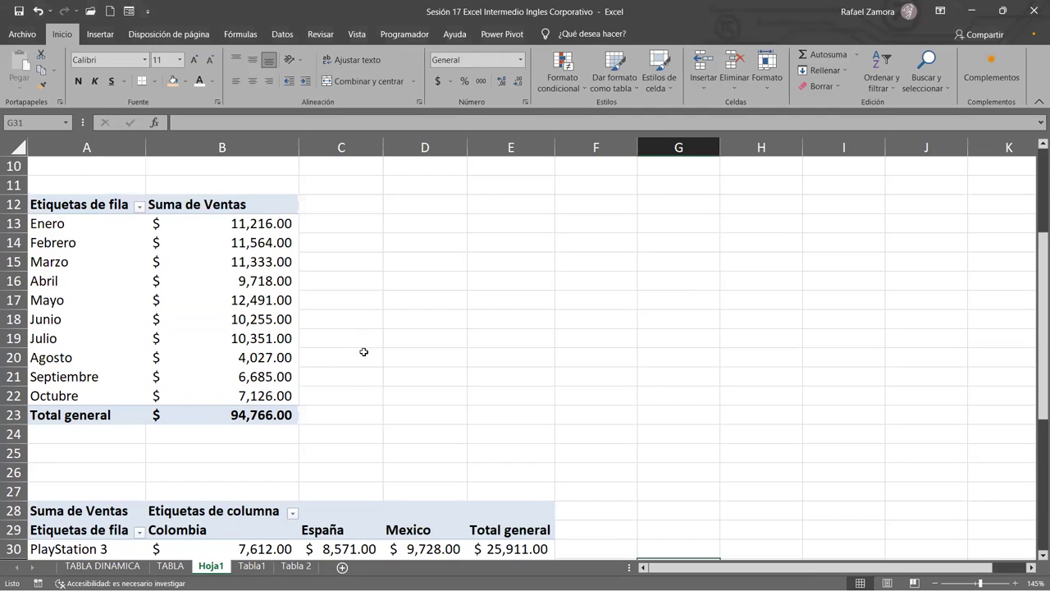
pyautogui.scroll(3, 315, 320)
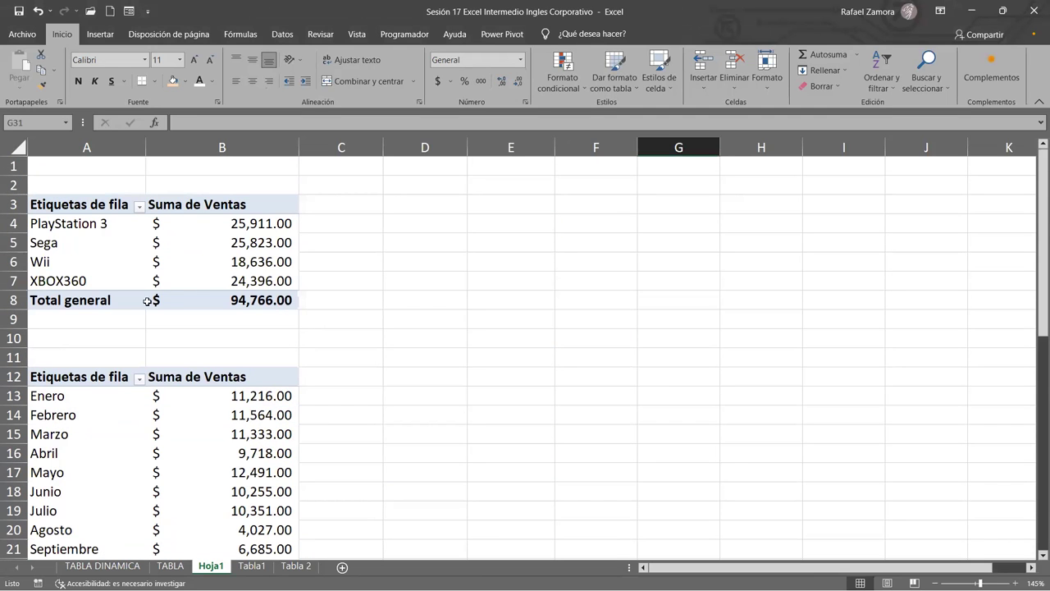
pyautogui.scroll(-2, 494, 330)
pyautogui.scroll(2, 495, 330)
pyautogui.click(510, 261)
pyautogui.click(230, 255)
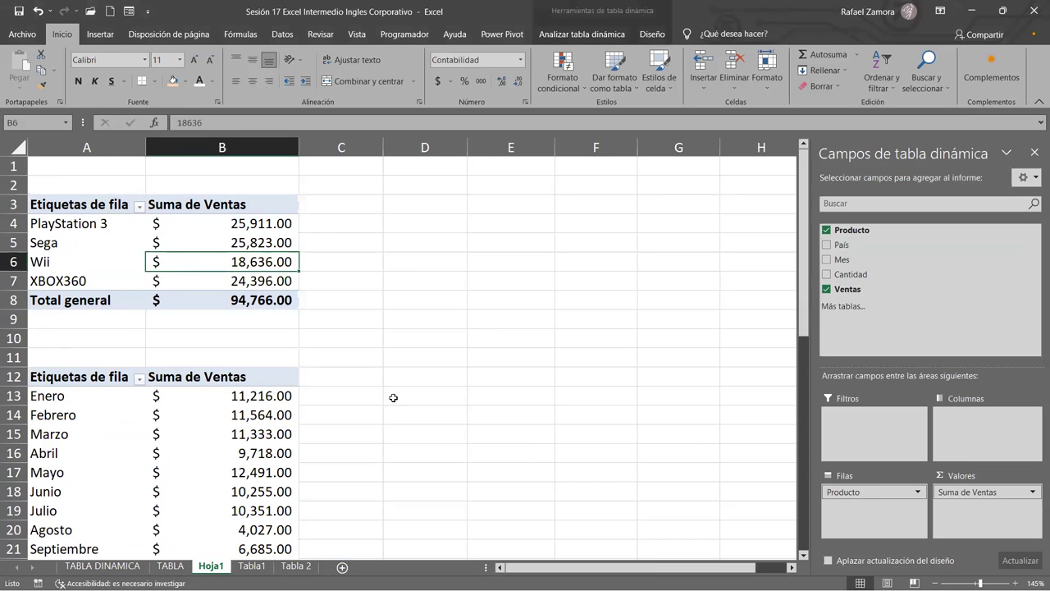
pyautogui.click(255, 414)
pyautogui.scroll(-4, 433, 341)
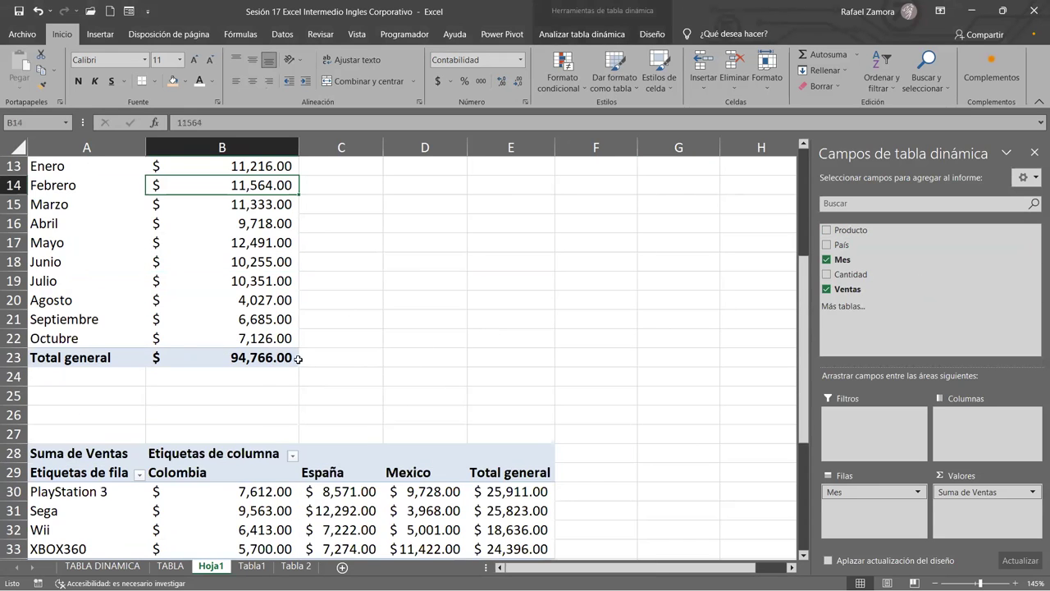
pyautogui.scroll(-2, 231, 240)
pyautogui.click(260, 395)
pyautogui.click(219, 186)
pyautogui.click(230, 204)
pyautogui.scroll(5, 311, 316)
pyautogui.scroll(1, 246, 296)
pyautogui.click(222, 281)
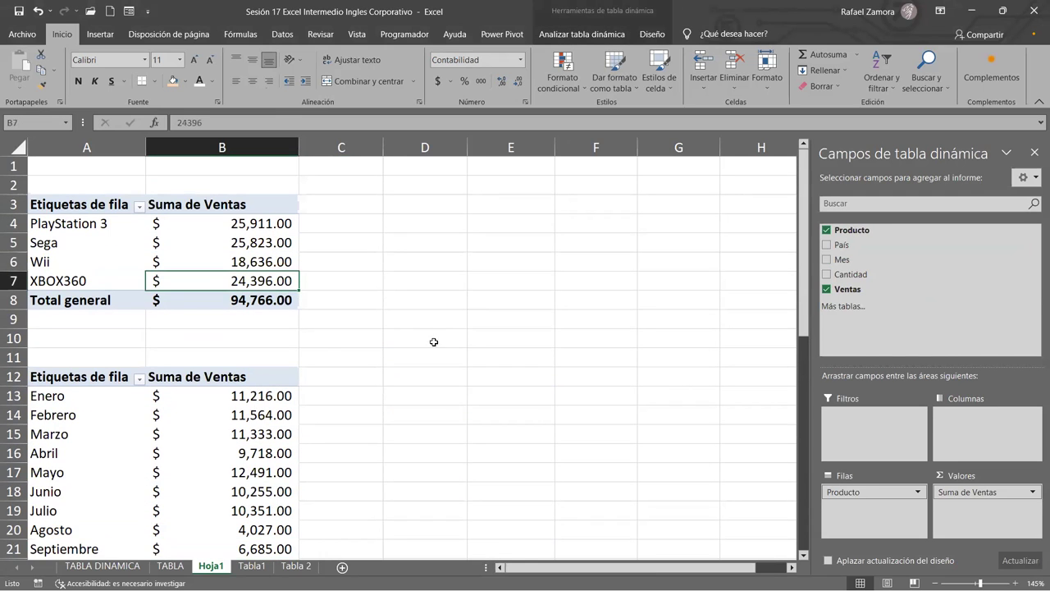
pyautogui.click(169, 403)
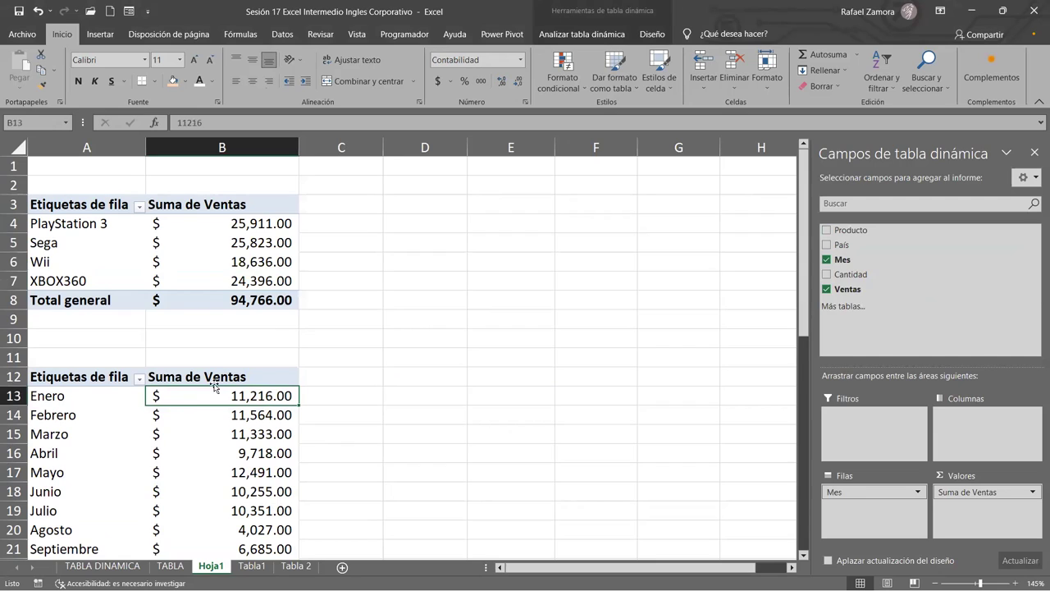
pyautogui.click(239, 279)
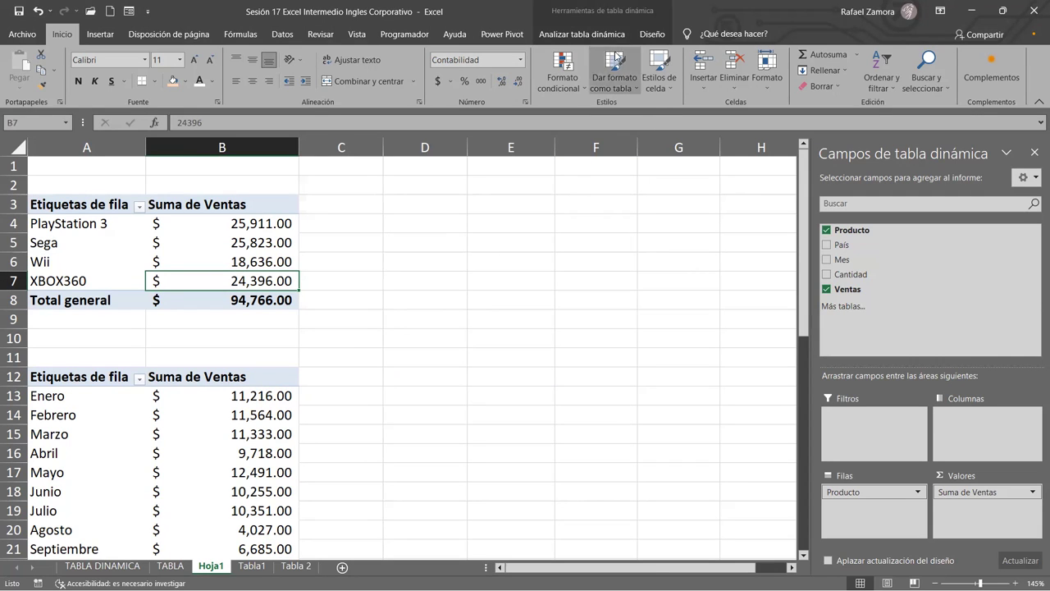
# Apply a dark-red Medio pivot table style to the product pivot
pyautogui.click(653, 35)
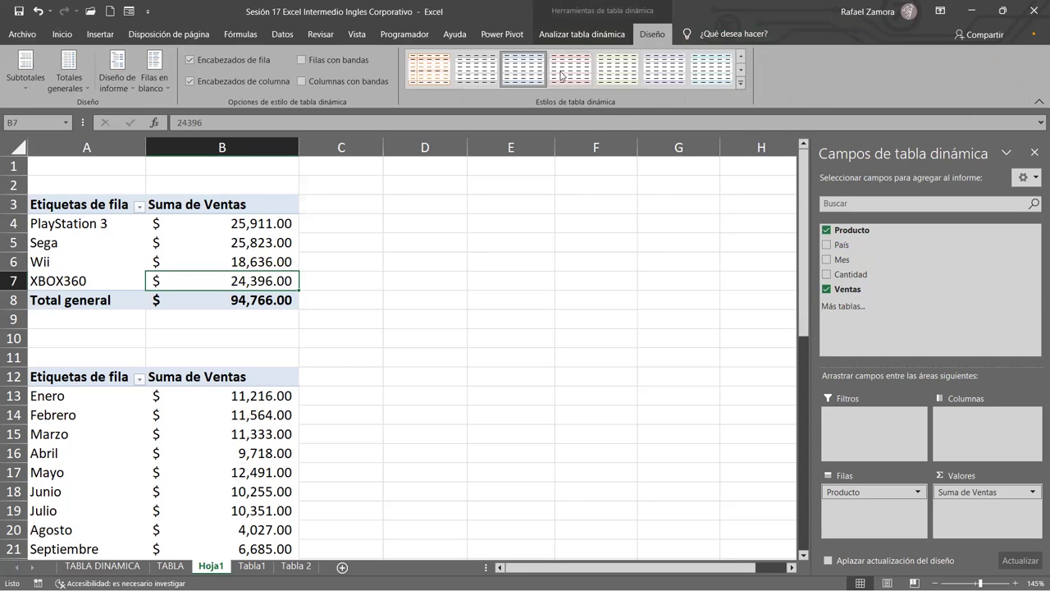
pyautogui.click(739, 87)
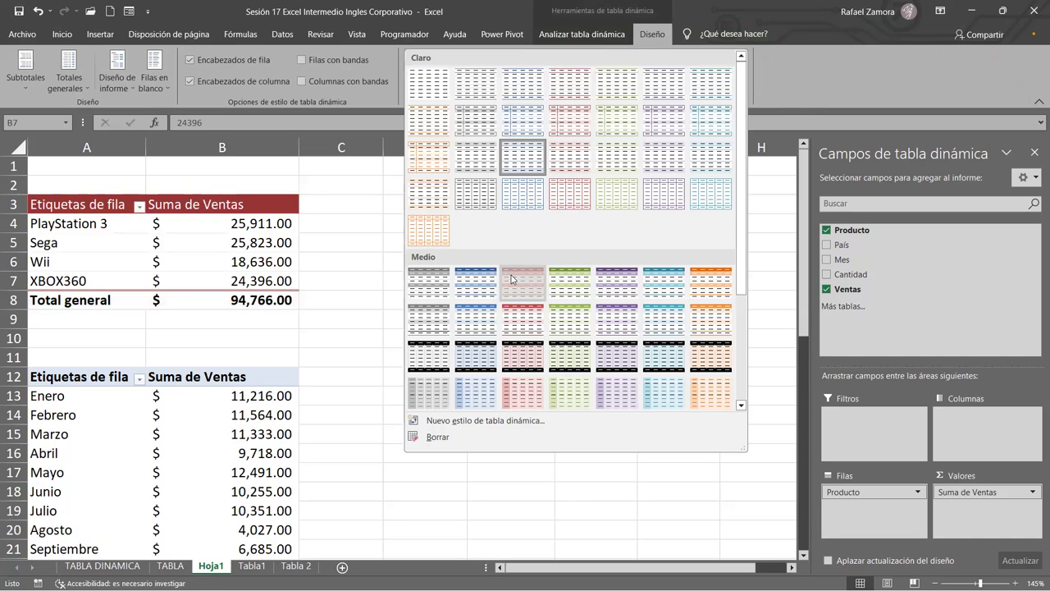
pyautogui.click(237, 434)
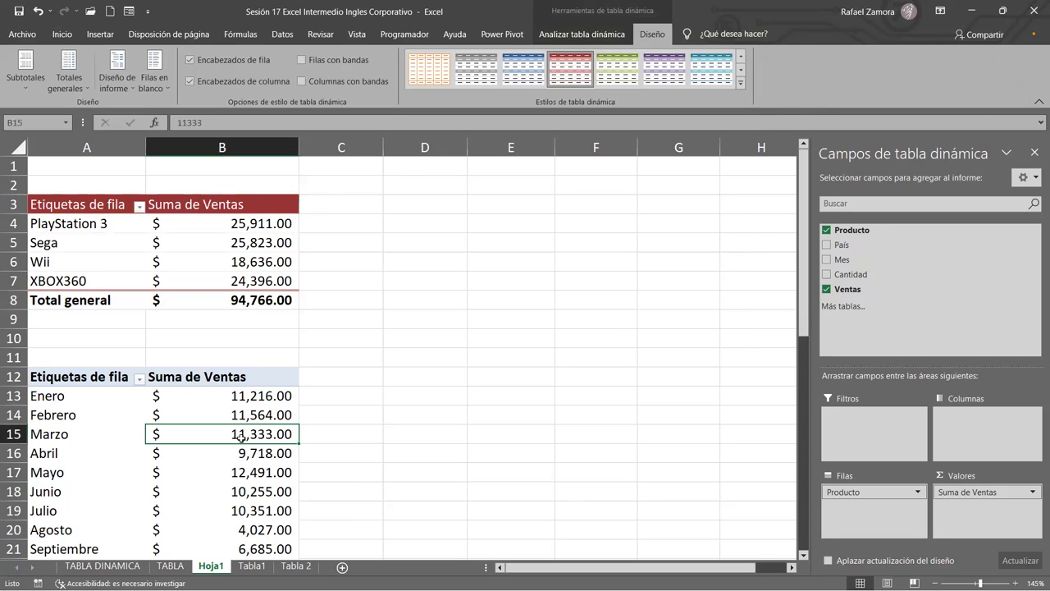
# Give the monthly pivot a teal style and the country pivot a black-and-green style
pyautogui.click(740, 84)
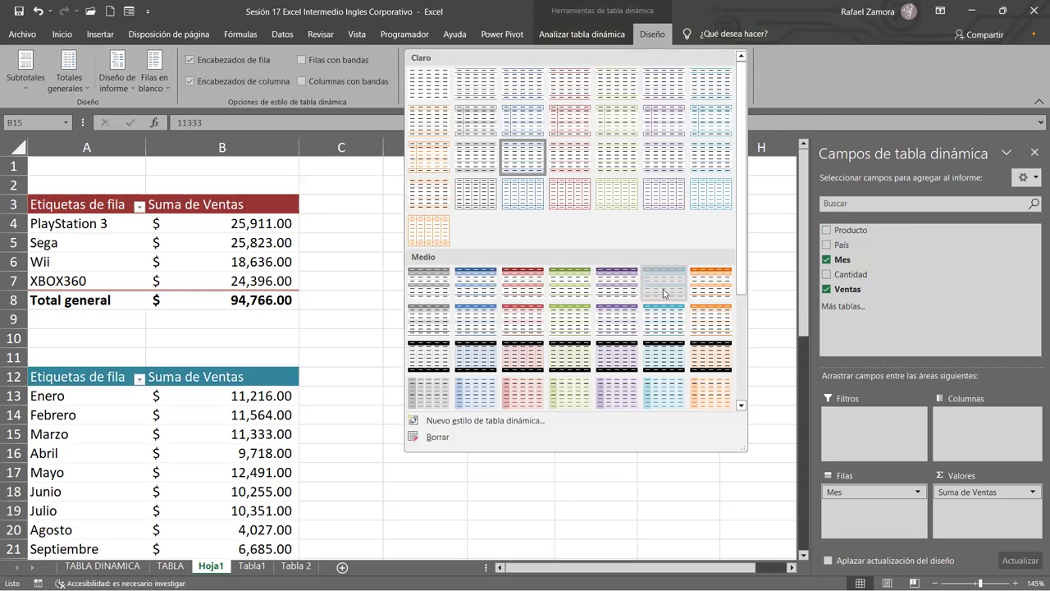
pyautogui.scroll(-6, 356, 389)
pyautogui.click(246, 376)
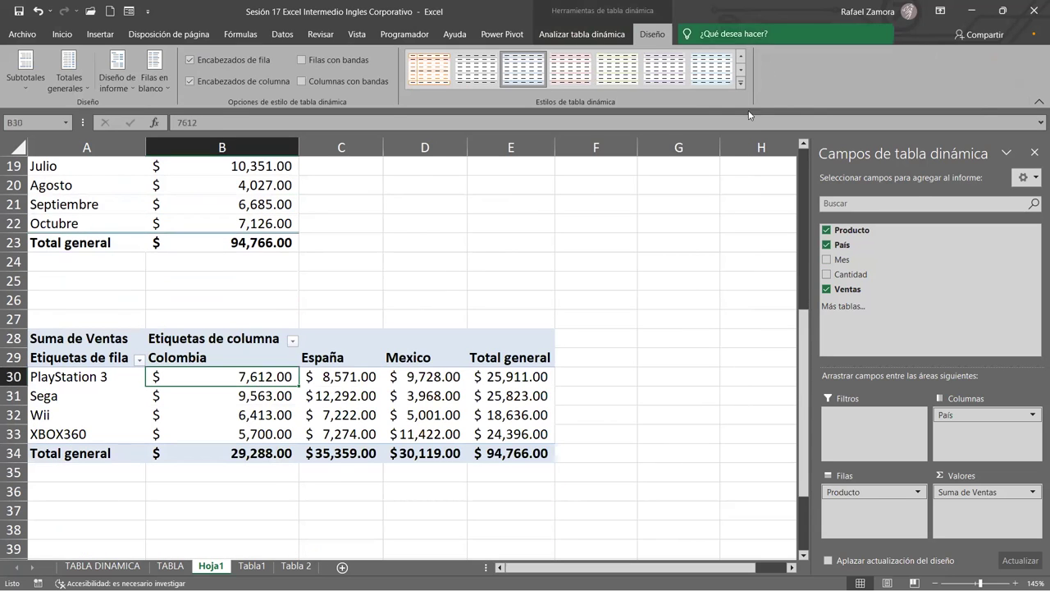
pyautogui.click(741, 84)
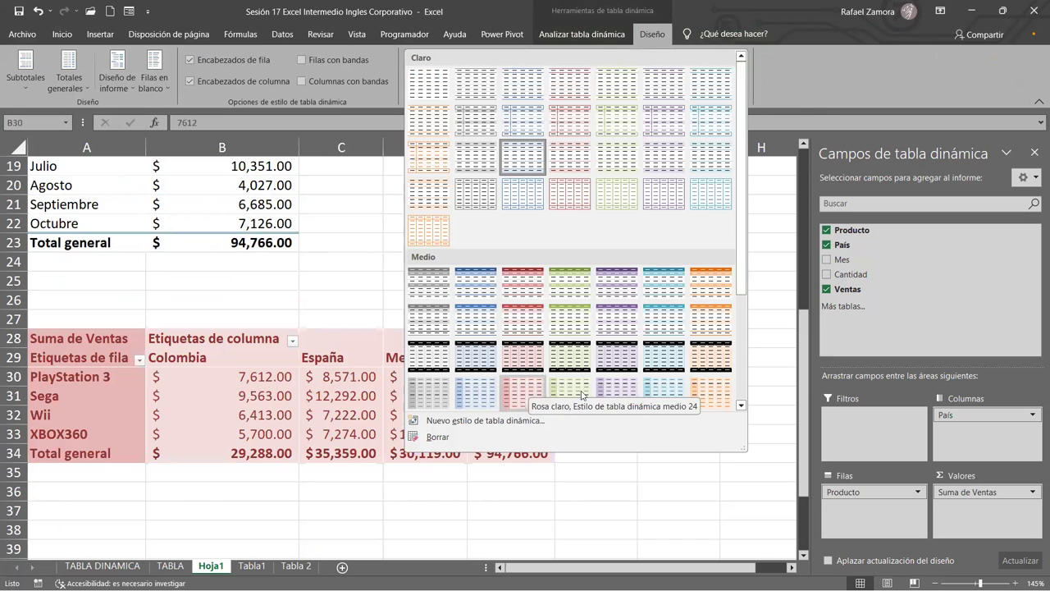
pyautogui.click(420, 276)
# Scroll through the three restyled pivot tables to review them
pyautogui.scroll(5, 419, 276)
pyautogui.scroll(1, 419, 276)
pyautogui.scroll(-4, 419, 276)
pyautogui.scroll(-2, 418, 276)
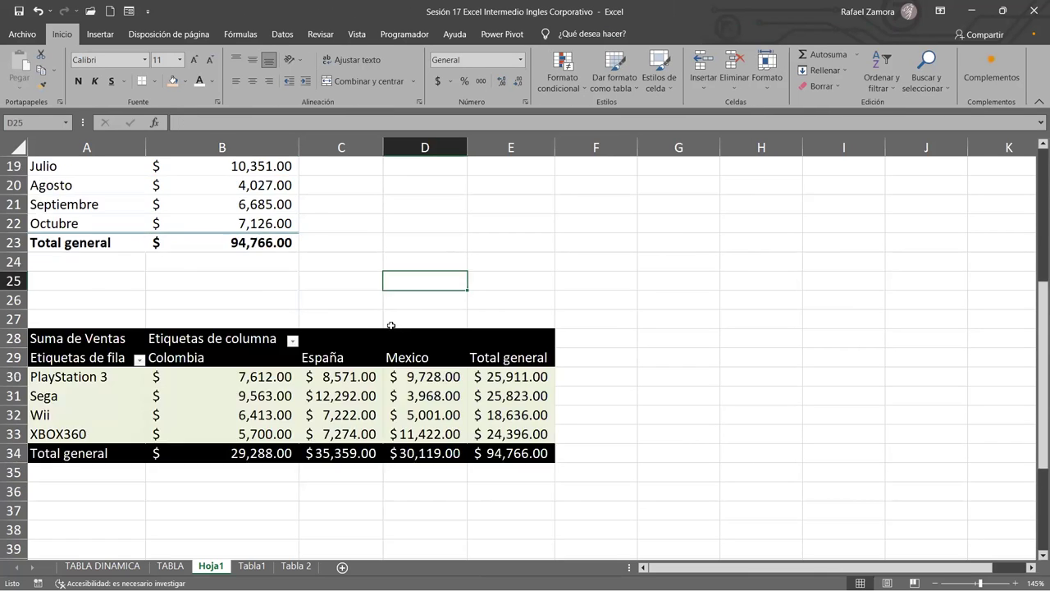
pyautogui.scroll(-2, 389, 260)
pyautogui.scroll(-2, 565, 330)
pyautogui.scroll(5, 565, 330)
pyautogui.scroll(1, 508, 320)
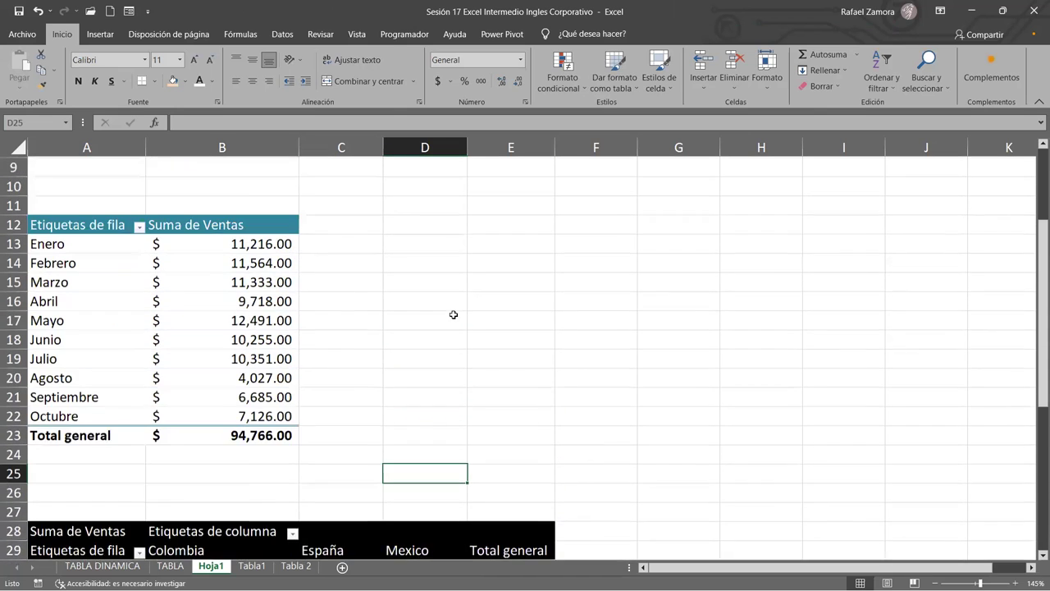
pyautogui.scroll(2, 328, 344)
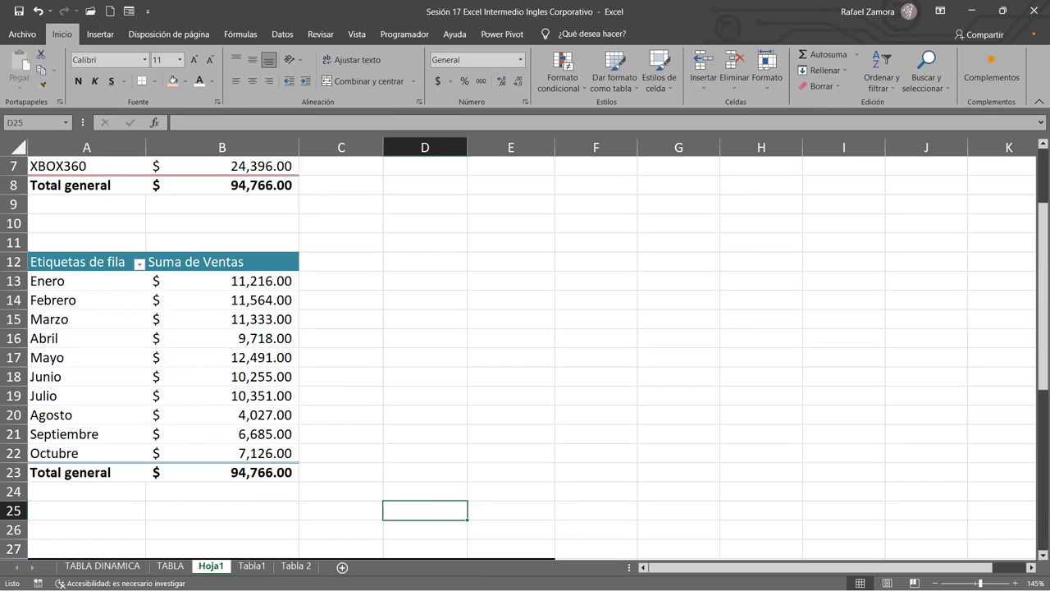
pyautogui.scroll(2, 421, 347)
pyautogui.click(421, 347)
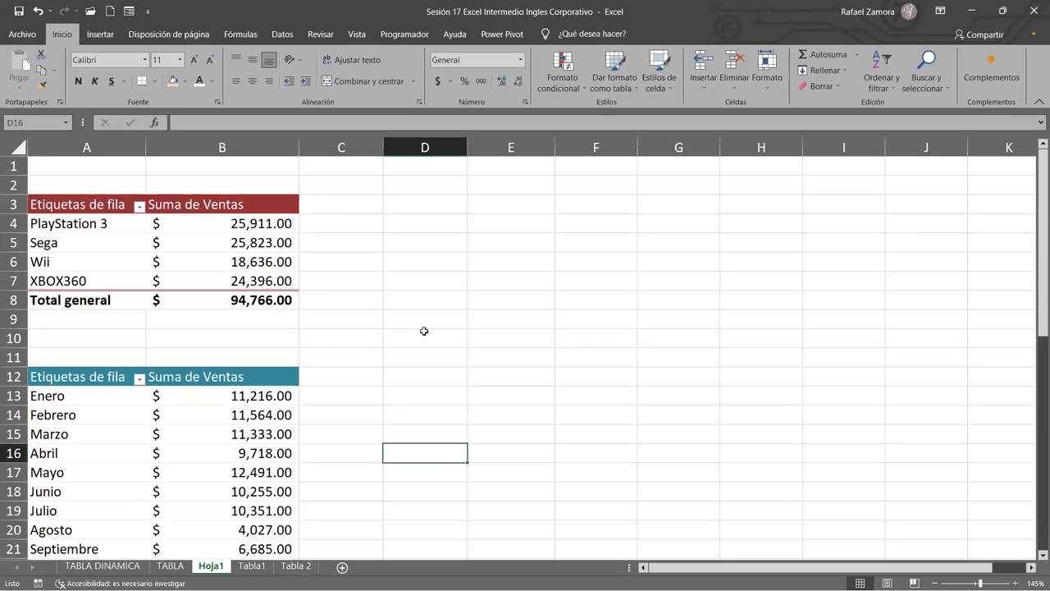
pyautogui.scroll(-2, 492, 337)
pyautogui.scroll(-3, 495, 336)
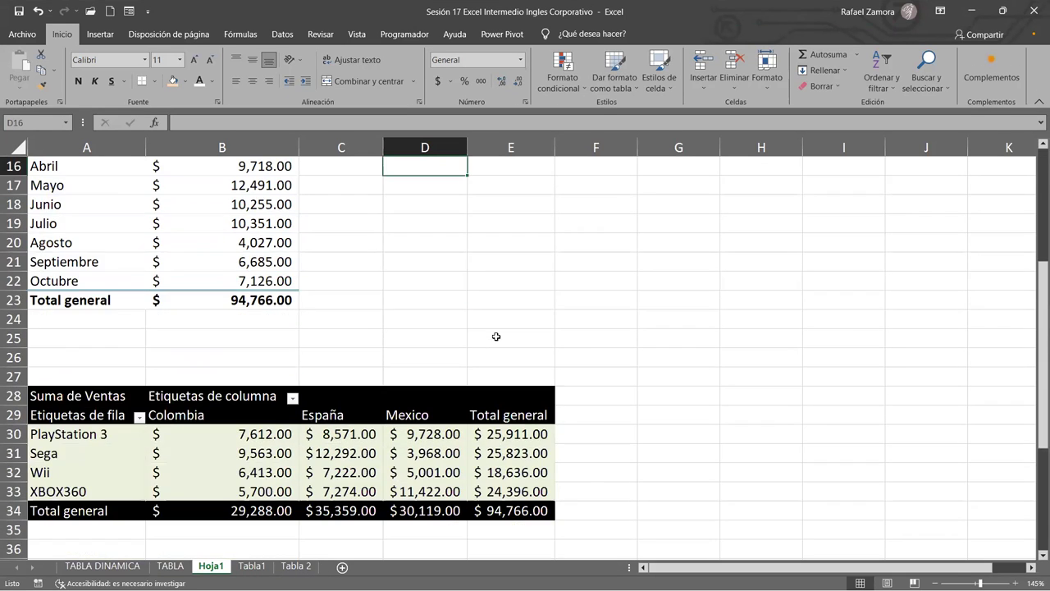
pyautogui.scroll(-1, 496, 336)
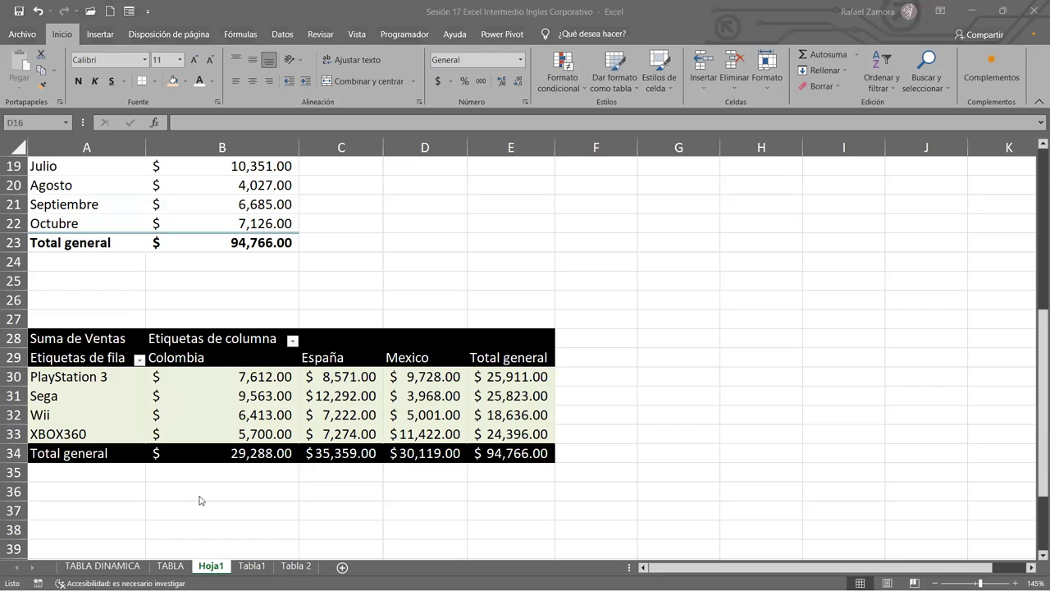
pyautogui.click(168, 566)
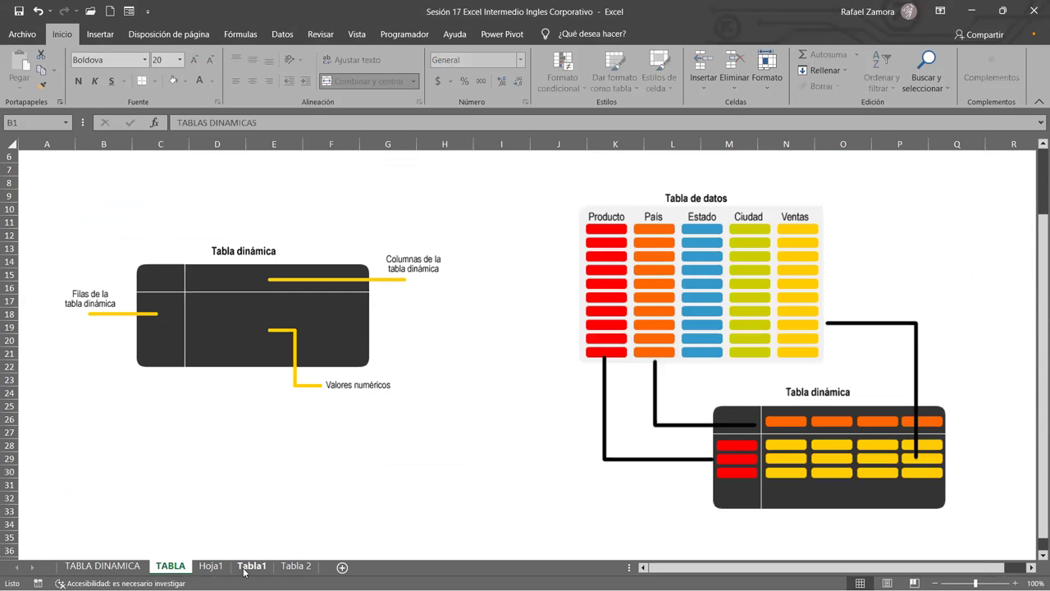
pyautogui.click(246, 568)
pyautogui.scroll(-5, 249, 324)
pyautogui.scroll(-8, 250, 324)
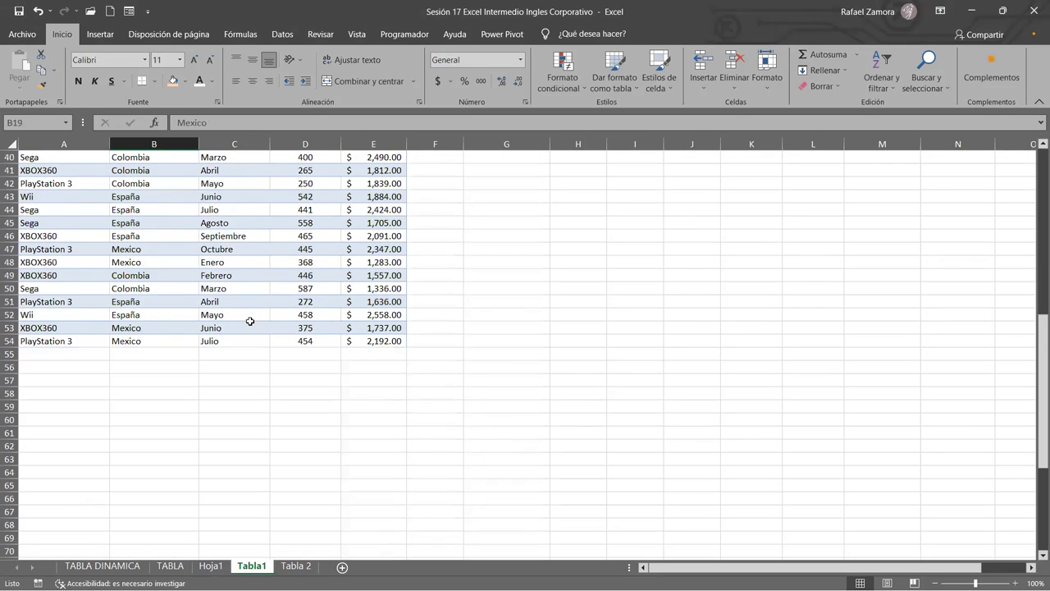
pyautogui.scroll(2, 263, 309)
pyautogui.scroll(7, 263, 310)
pyautogui.scroll(4, 274, 304)
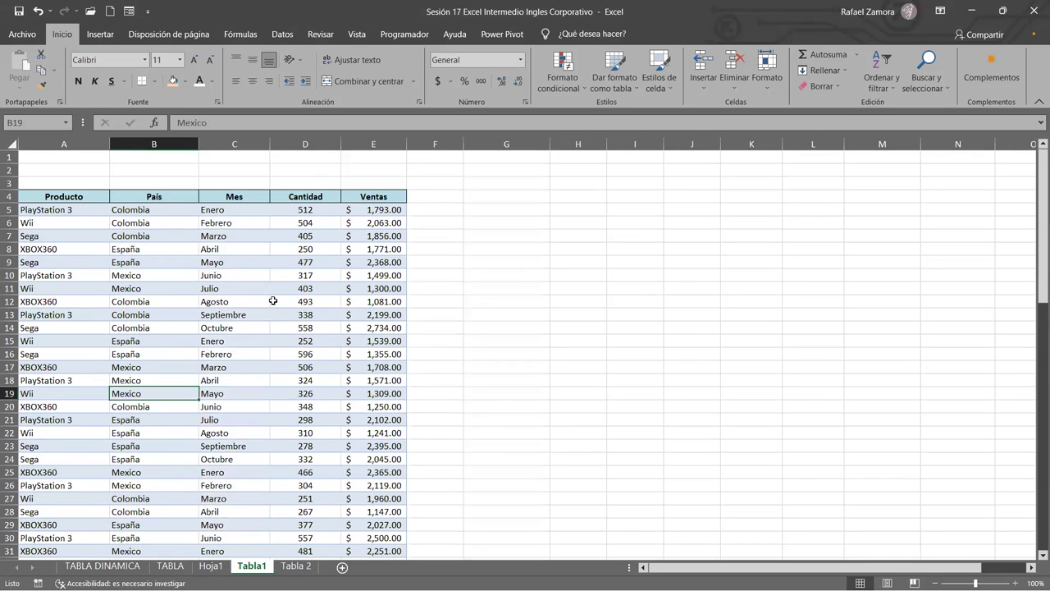
pyautogui.click(274, 301)
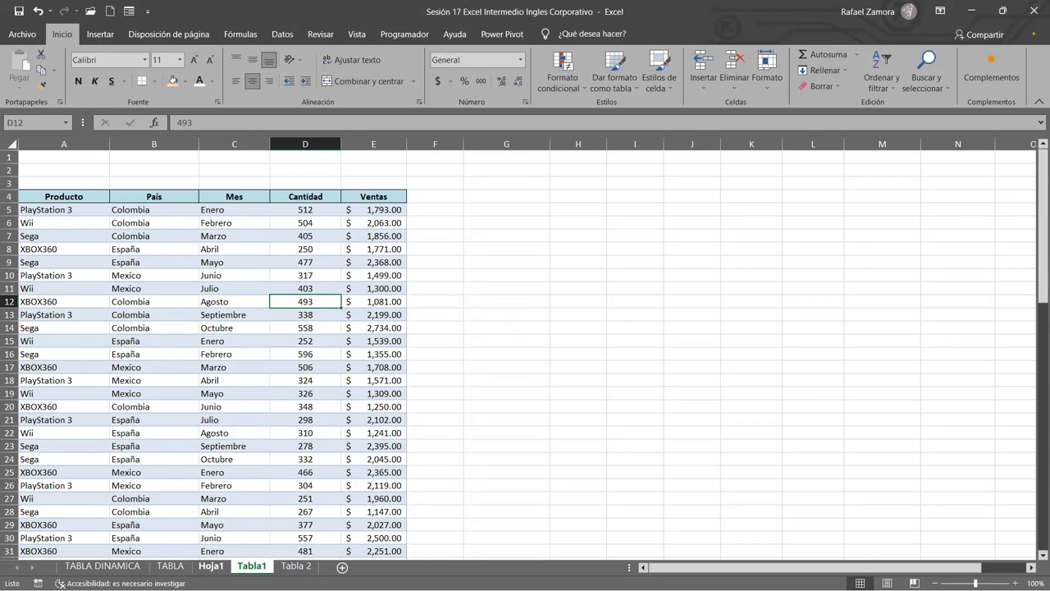
pyautogui.click(210, 566)
pyautogui.scroll(5, 810, 353)
pyautogui.scroll(1, 816, 347)
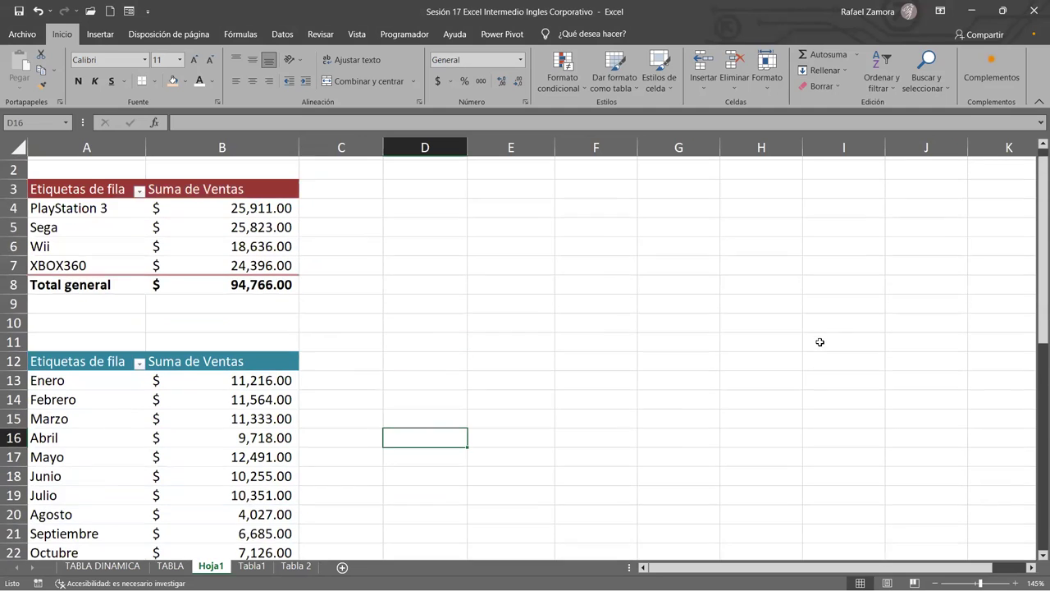
pyautogui.scroll(-2, 336, 364)
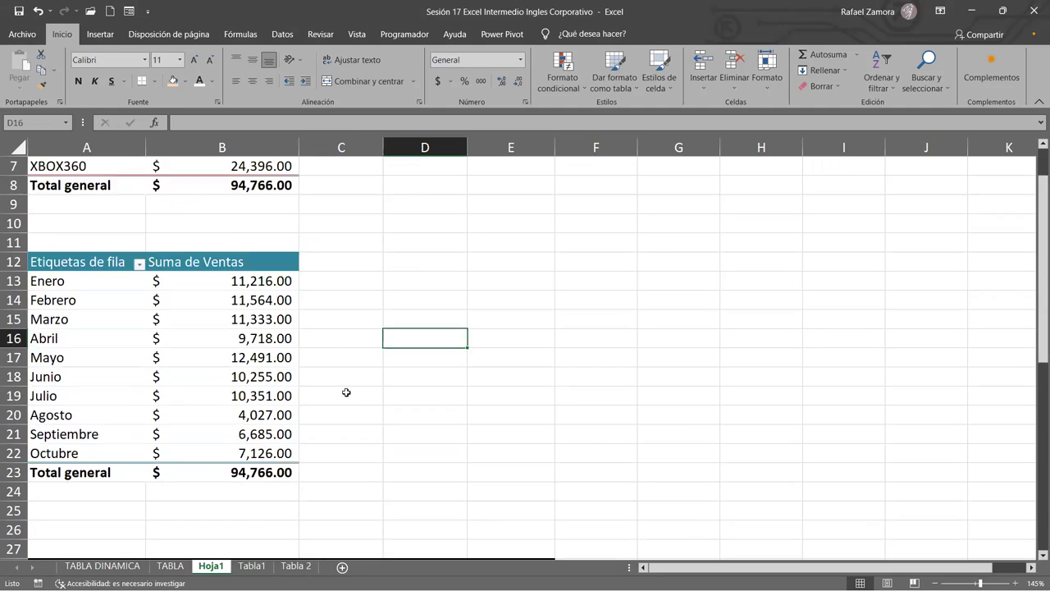
pyautogui.scroll(-5, 218, 379)
pyautogui.click(333, 339)
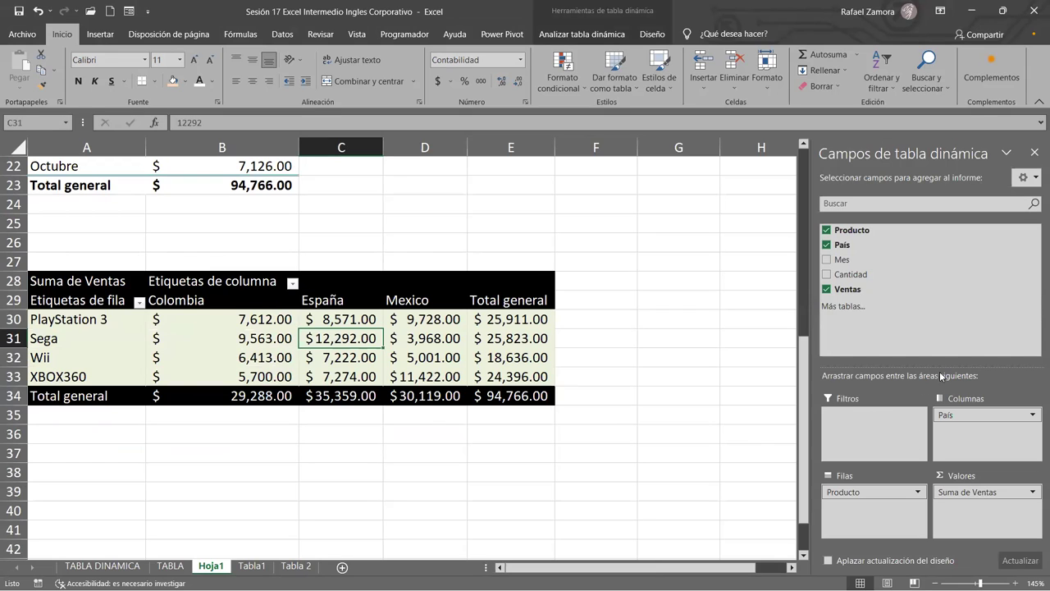
# Remove País from the third pivot's columns and add the Mes field
pyautogui.moveTo(984, 410)
pyautogui.mouseDown()
pyautogui.moveTo(861, 270)
pyautogui.moveTo(989, 431)
pyautogui.mouseUp()
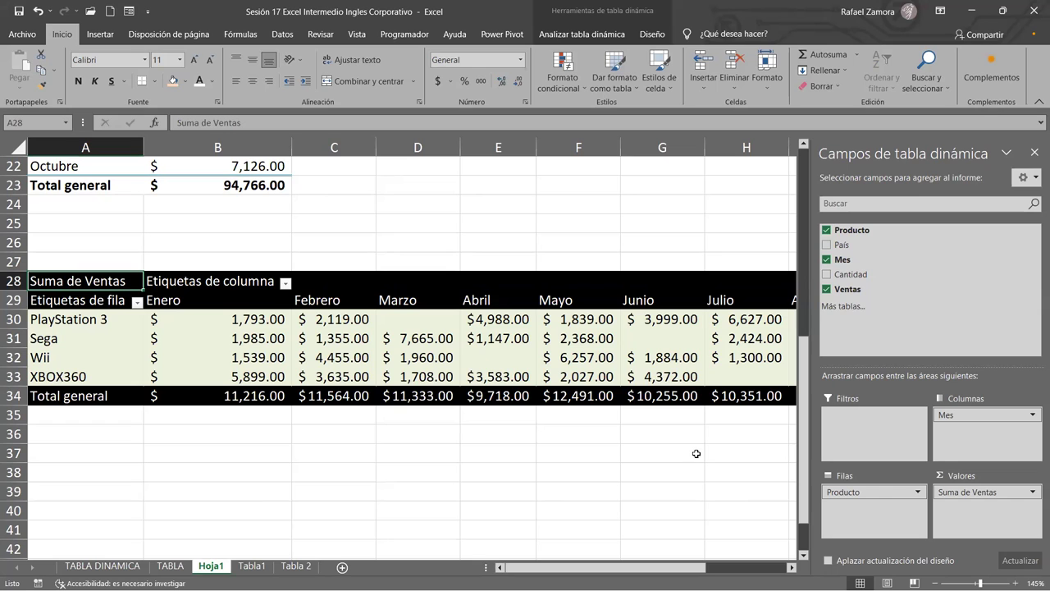
pyautogui.moveTo(660, 567); pyautogui.dragTo(773, 572)
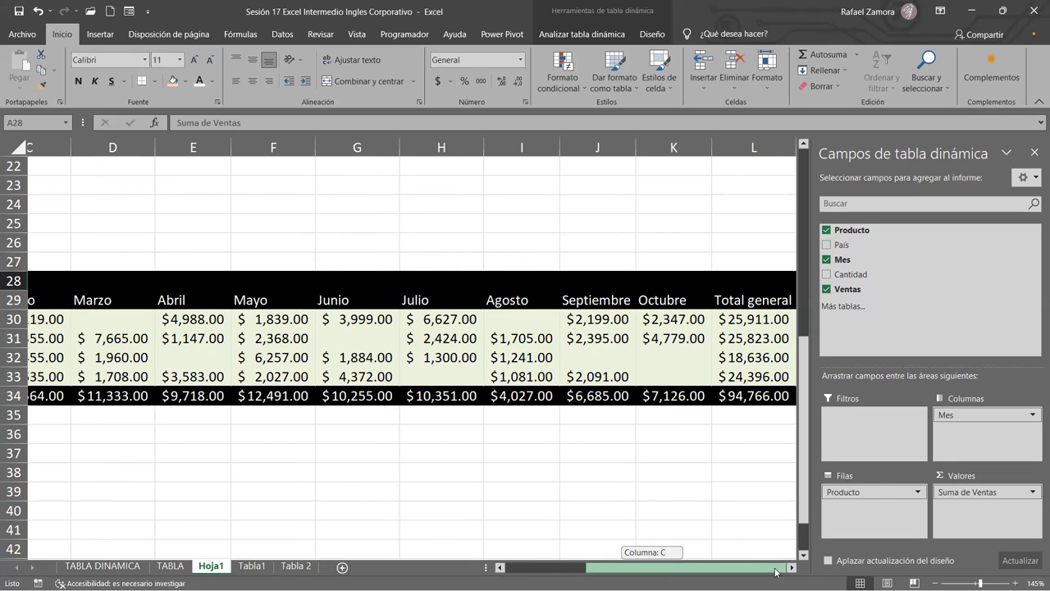
pyautogui.moveTo(775, 572); pyautogui.dragTo(697, 572)
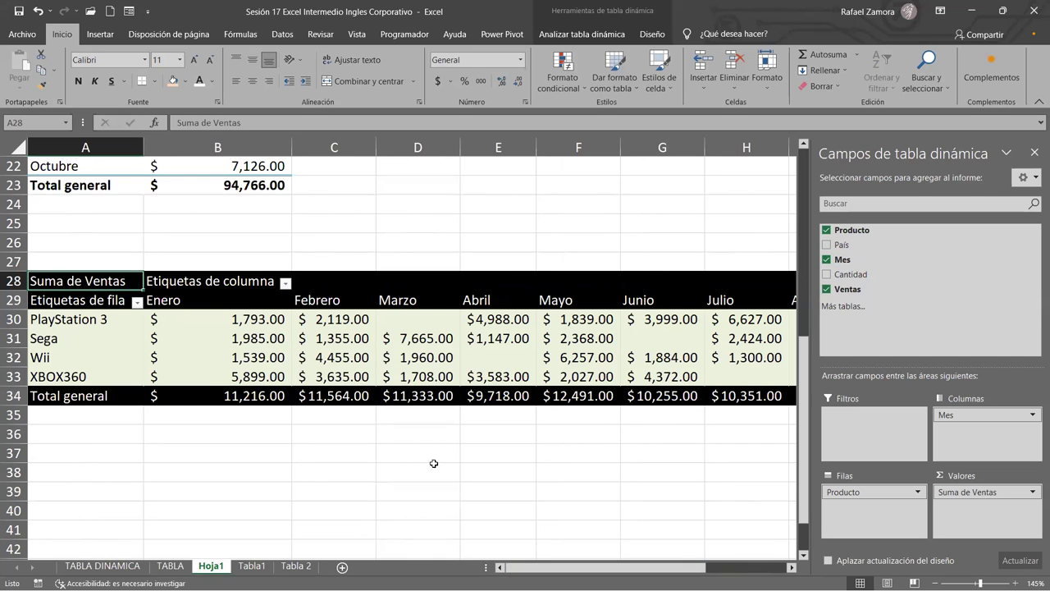
pyautogui.moveTo(607, 567); pyautogui.dragTo(692, 567)
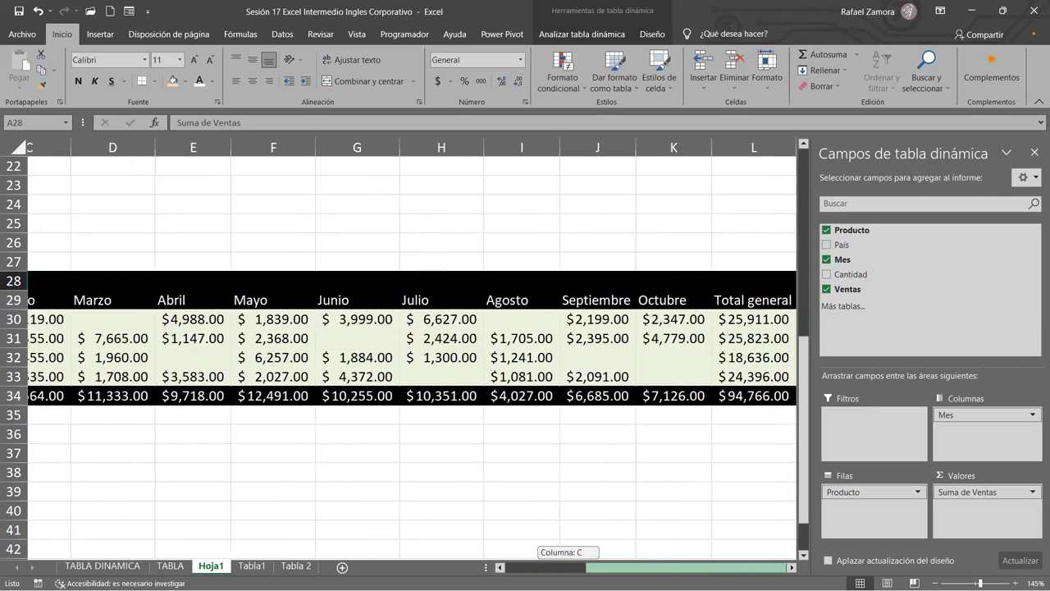
pyautogui.moveTo(651, 573); pyautogui.dragTo(621, 566)
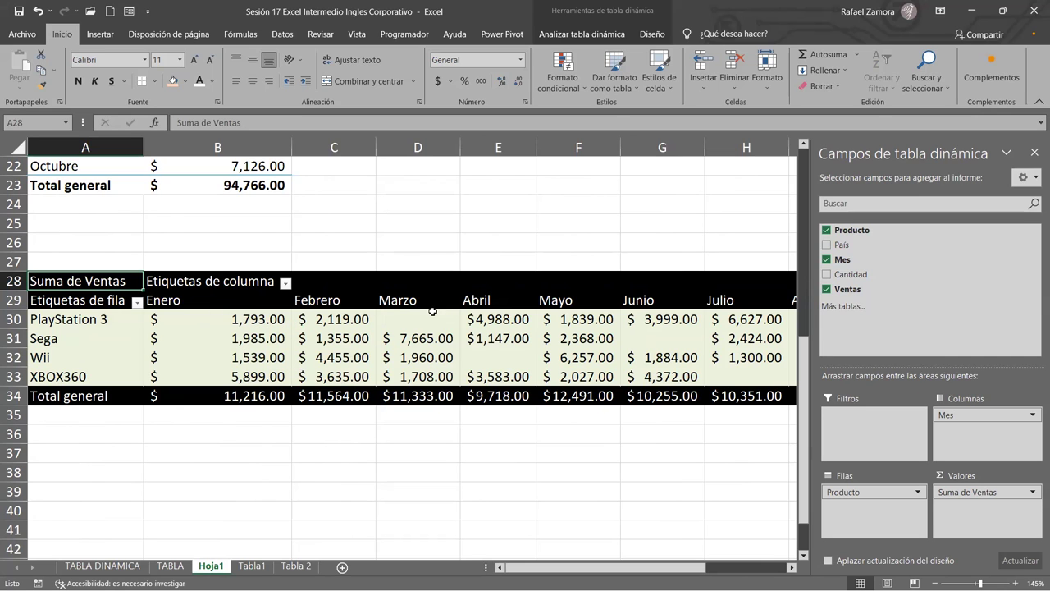
pyautogui.scroll(4, 285, 319)
pyautogui.scroll(3, 286, 318)
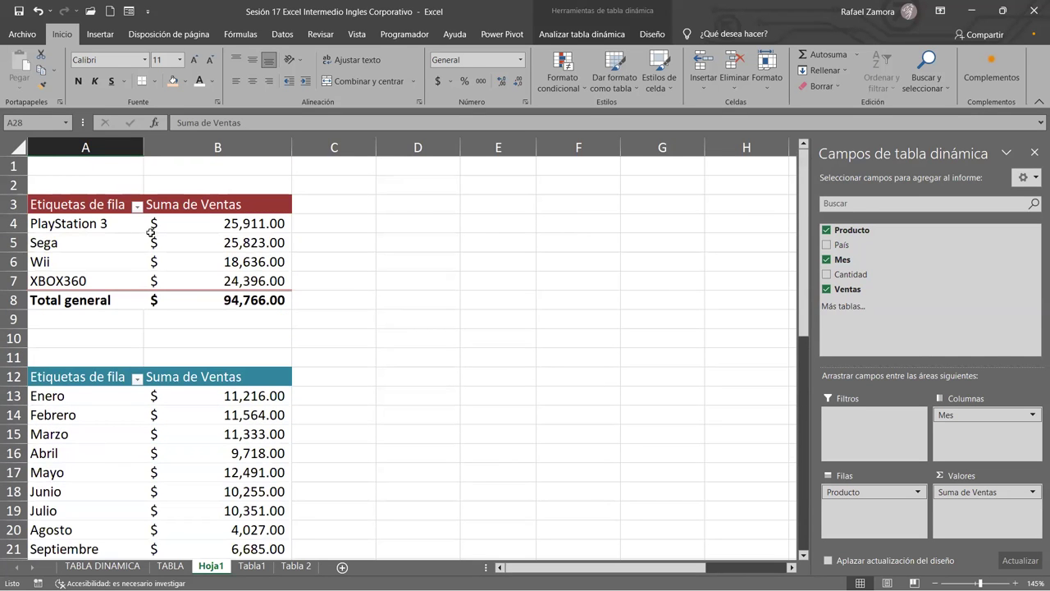
pyautogui.scroll(-3, 237, 364)
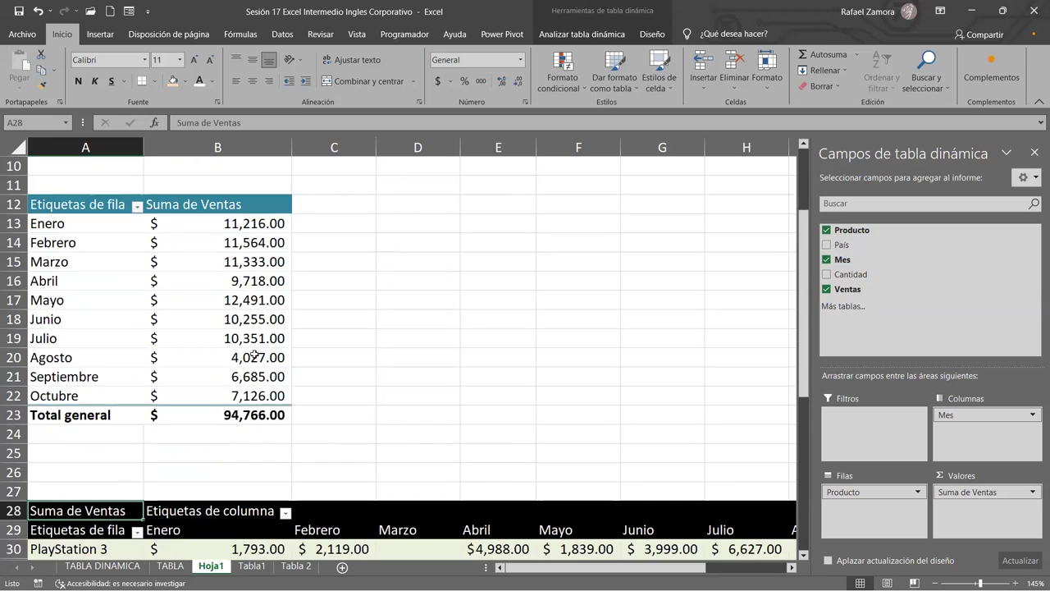
pyautogui.scroll(-2, 237, 364)
pyautogui.scroll(-3, 345, 373)
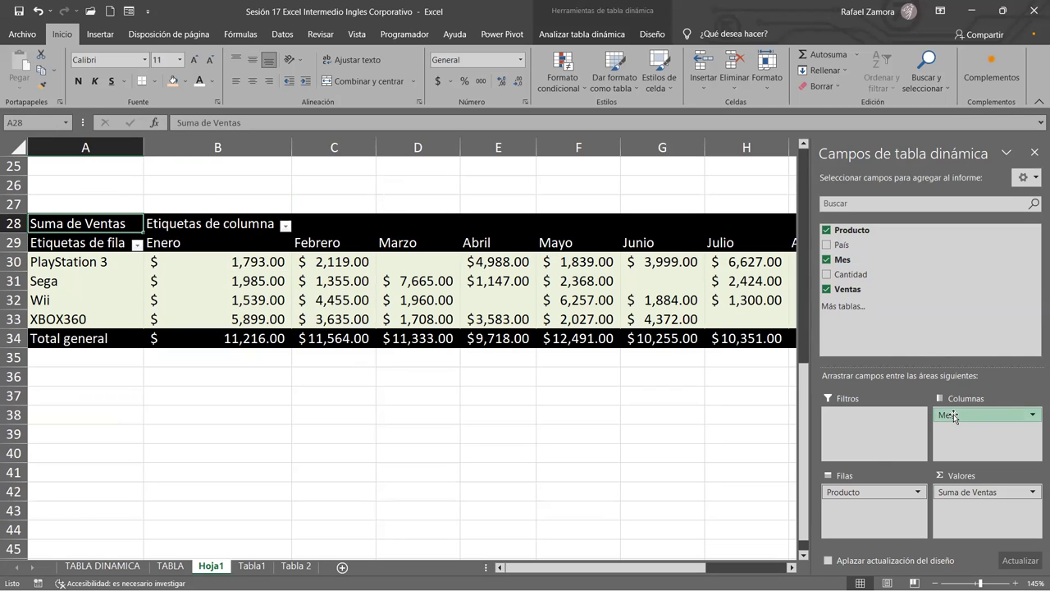
# Move Mes to Filas so months Enero–Octubre are rows and the four products are columns
pyautogui.moveTo(953, 413)
pyautogui.mouseDown()
pyautogui.moveTo(875, 529)
pyautogui.moveTo(873, 517)
pyautogui.mouseUp()
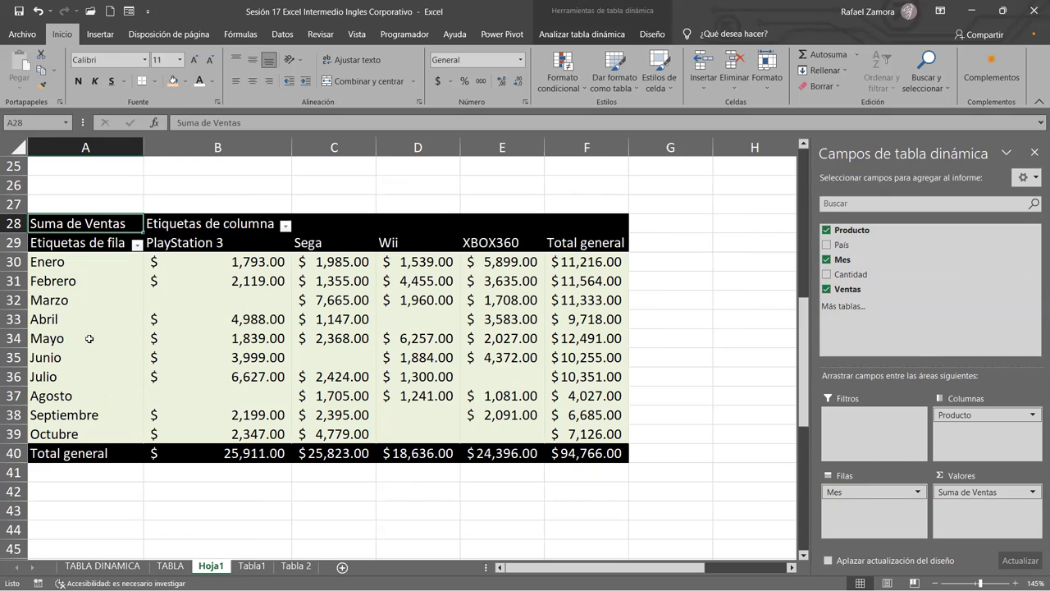
pyautogui.click(59, 262)
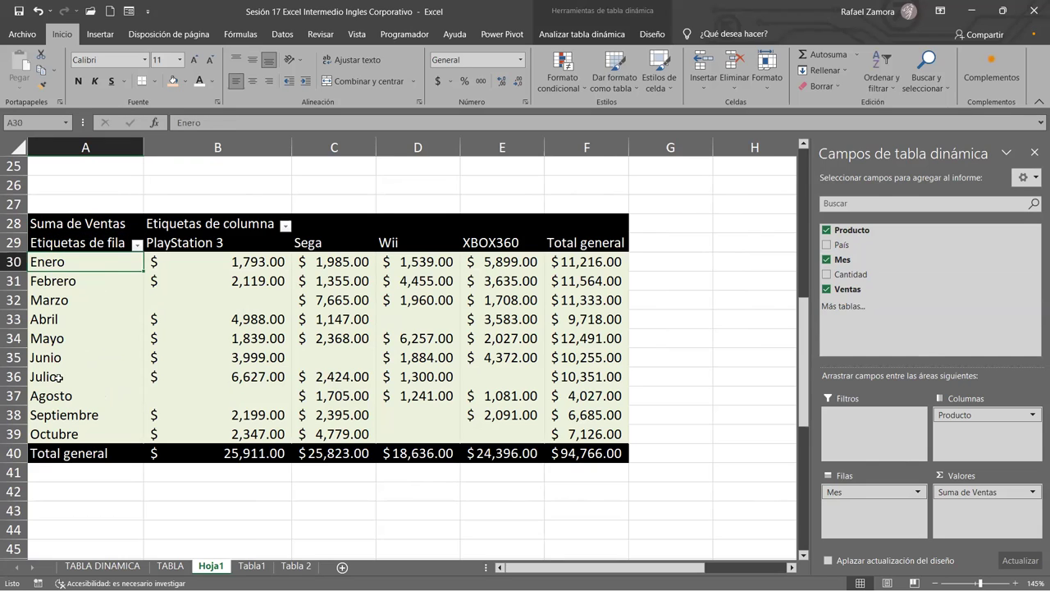
pyautogui.click(51, 435)
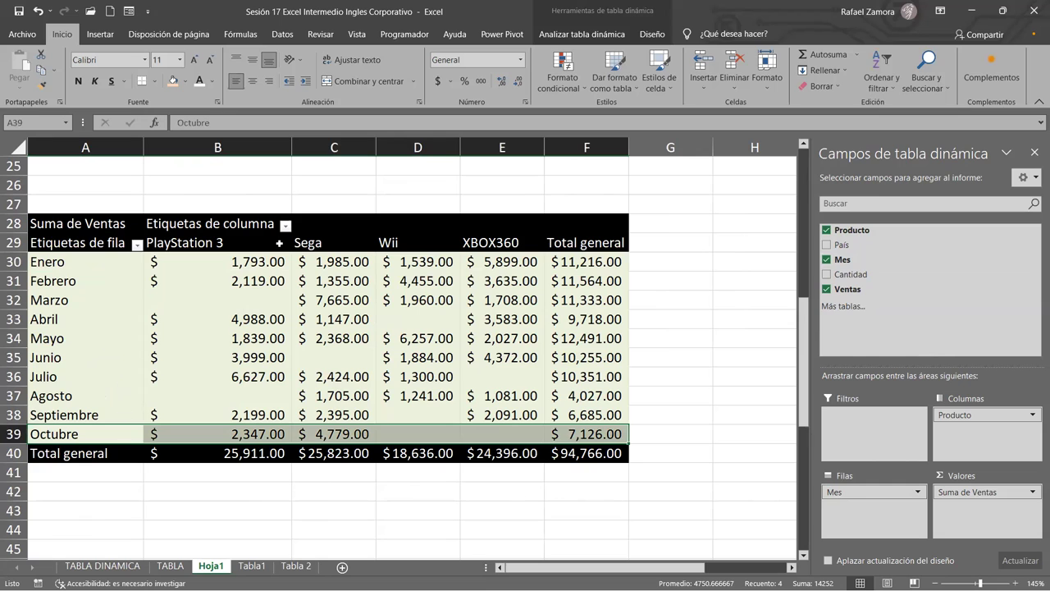
pyautogui.click(247, 236)
pyautogui.click(584, 242)
pyautogui.moveTo(440, 295); pyautogui.dragTo(405, 294)
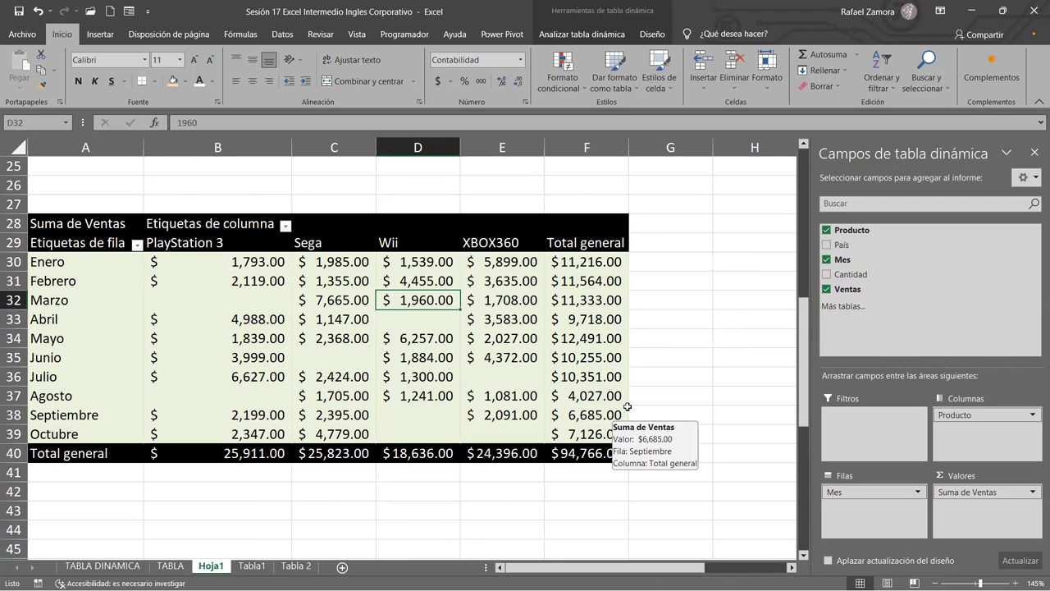
pyautogui.scroll(2, 626, 406)
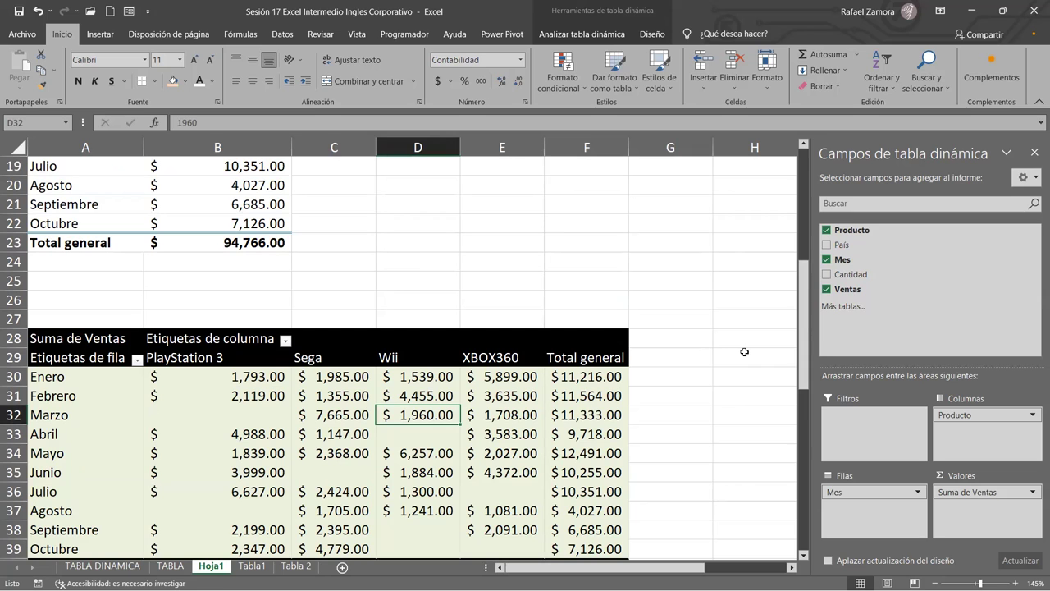
pyautogui.scroll(1, 190, 345)
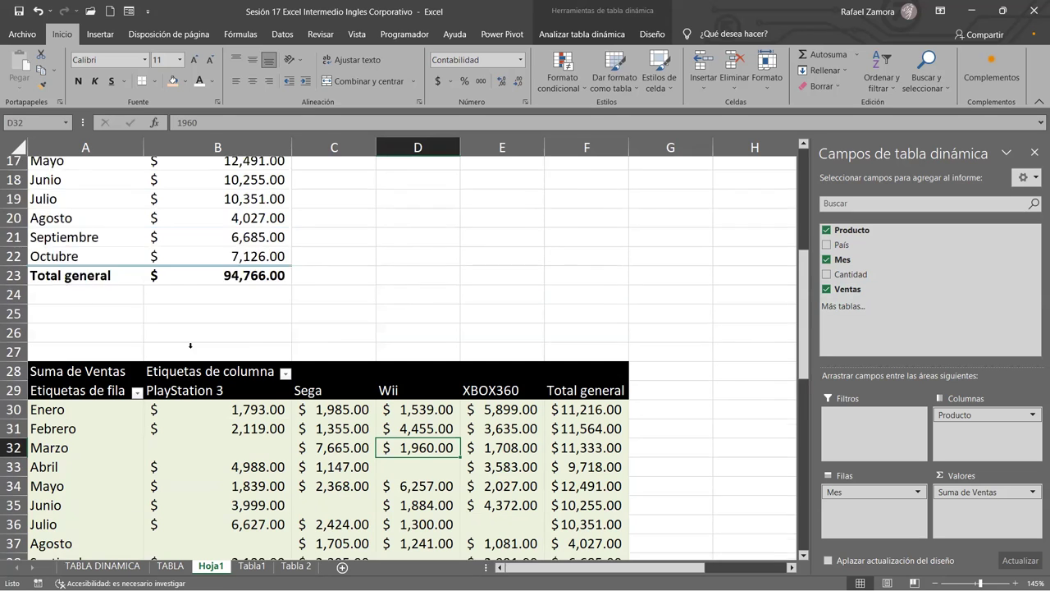
pyautogui.scroll(2, 190, 345)
pyautogui.scroll(-4, 380, 477)
pyautogui.click(402, 400)
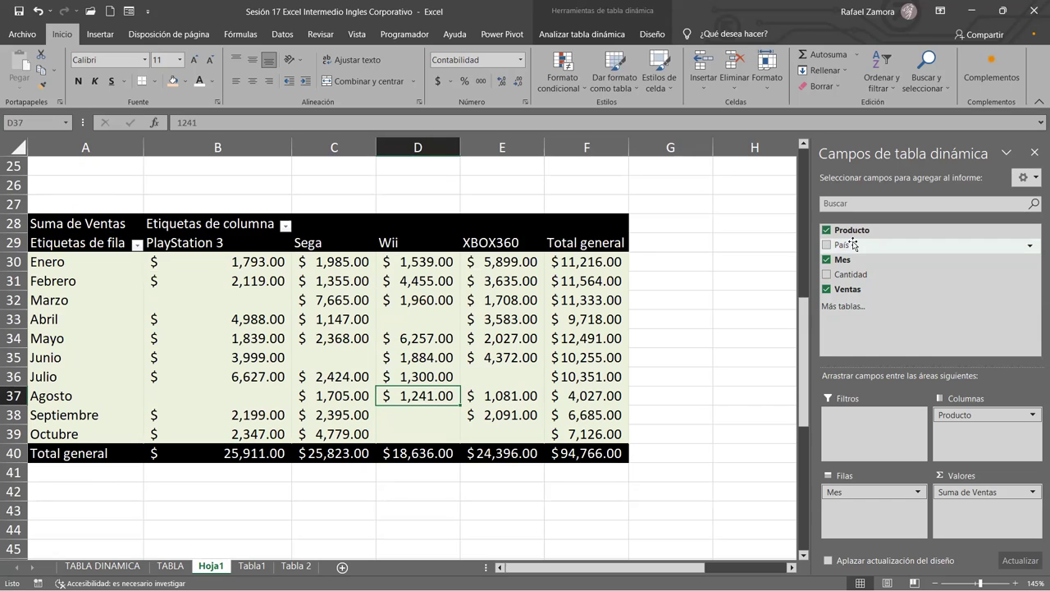
# Add País as a report filter and filter the pivot to Colombia
pyautogui.moveTo(845, 244); pyautogui.dragTo(894, 414)
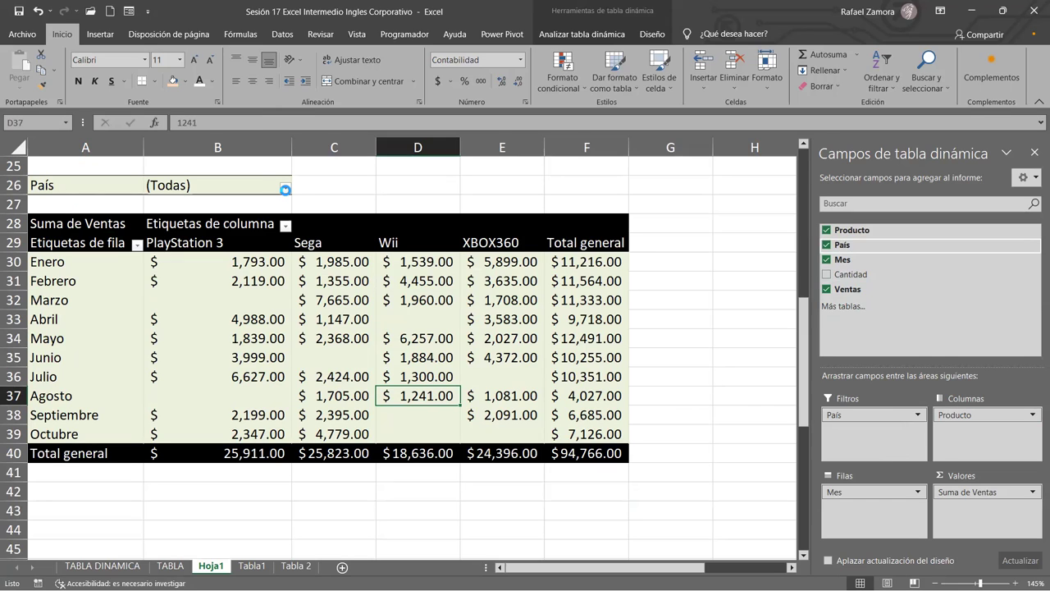
pyautogui.click(284, 187)
pyautogui.click(162, 231)
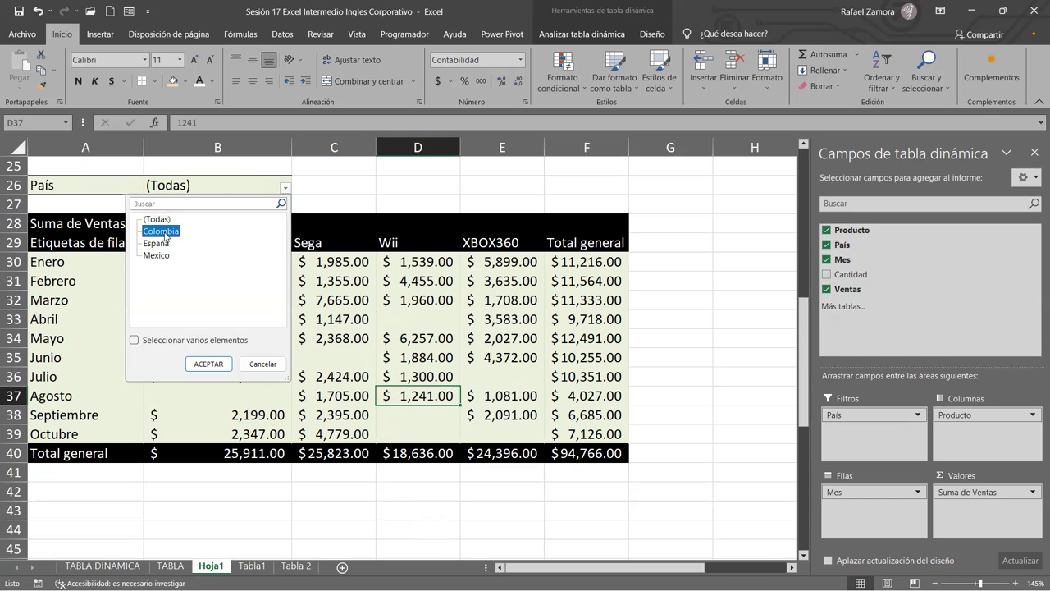
pyautogui.click(208, 363)
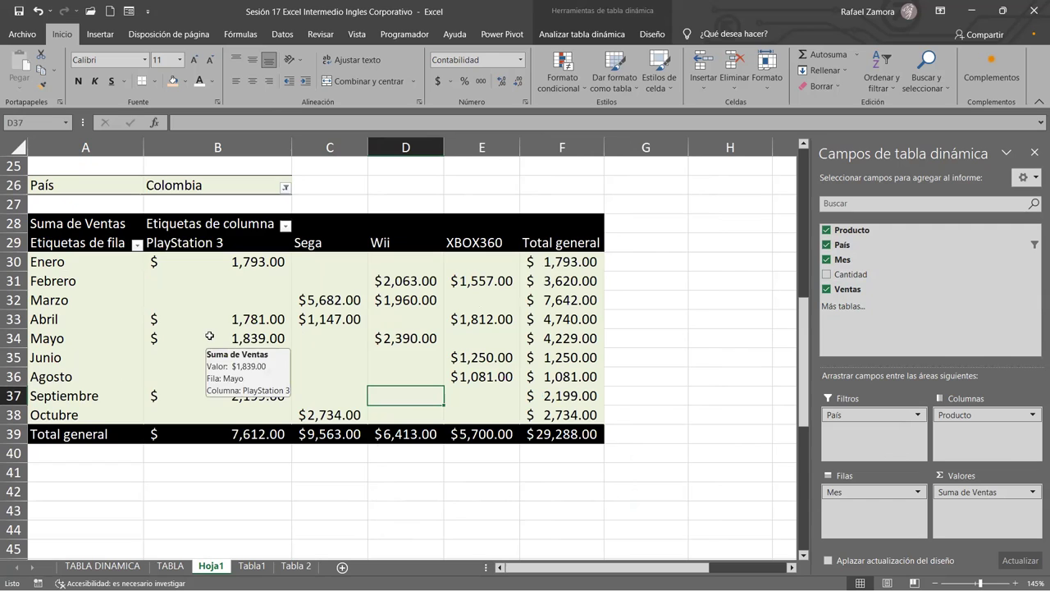
# Filter to España, then España and Mexico, then drag País out of the filters
pyautogui.click(286, 191)
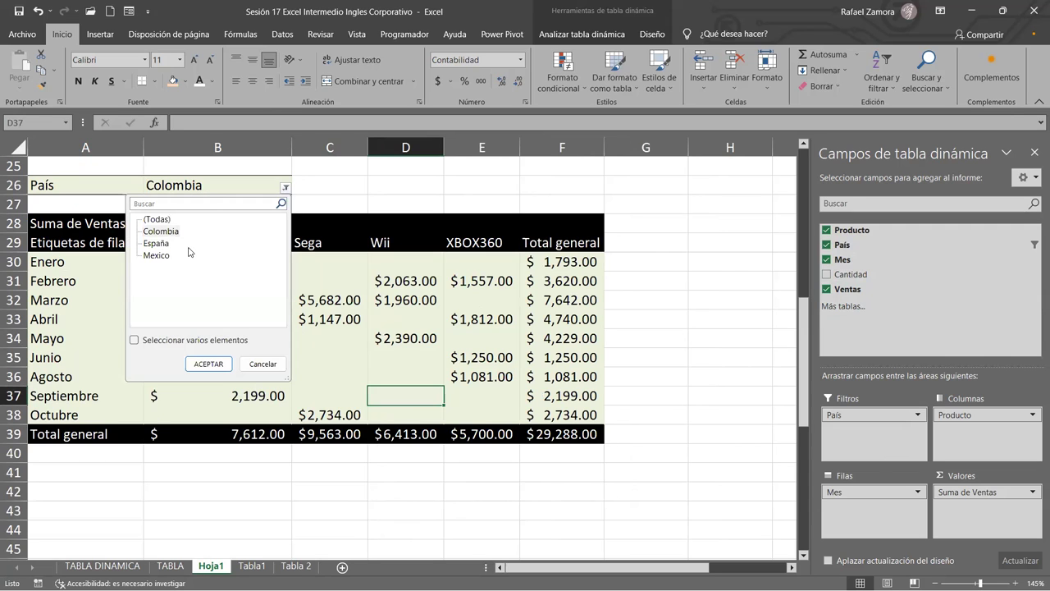
pyautogui.click(208, 363)
pyautogui.click(282, 187)
pyautogui.click(134, 340)
pyautogui.click(160, 255)
pyautogui.click(205, 363)
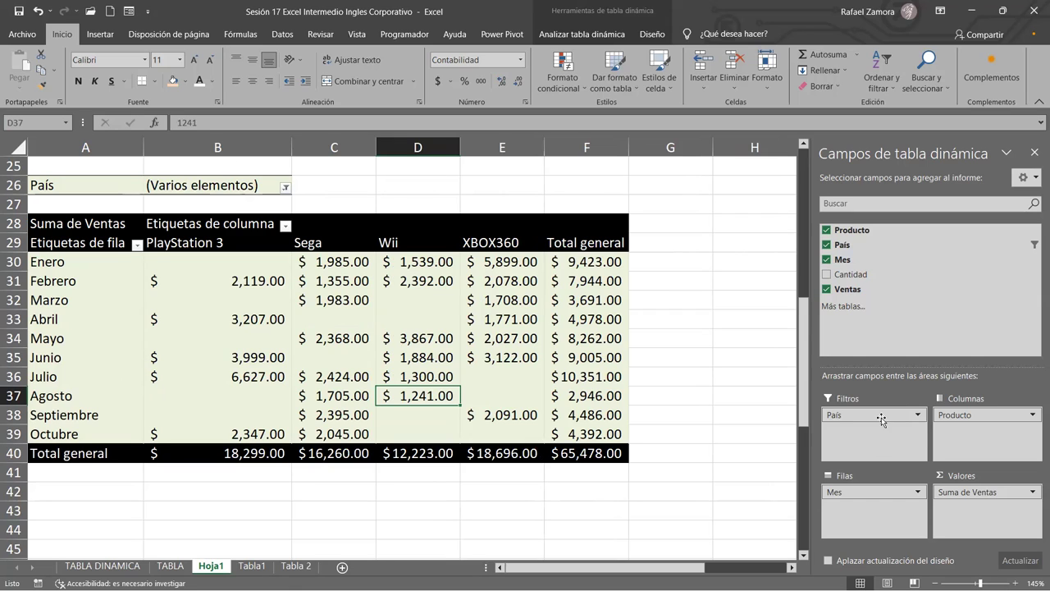
pyautogui.moveTo(859, 417); pyautogui.dragTo(697, 420)
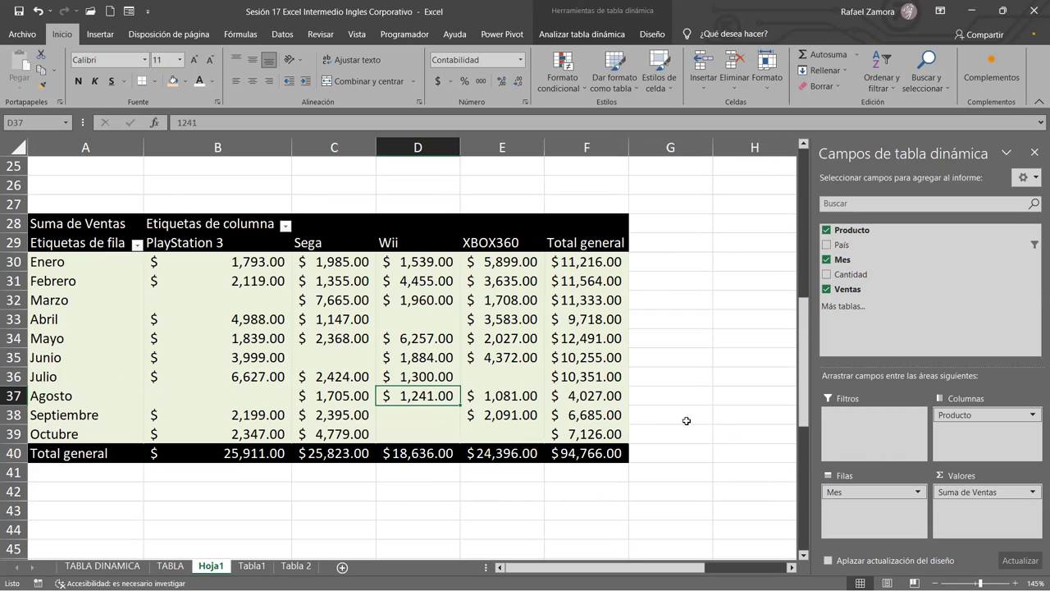
# Select the Wii label cell D29 in the monthly pivot and show the Analizar tabla dinámica tools
pyautogui.click(682, 369)
pyautogui.click(453, 242)
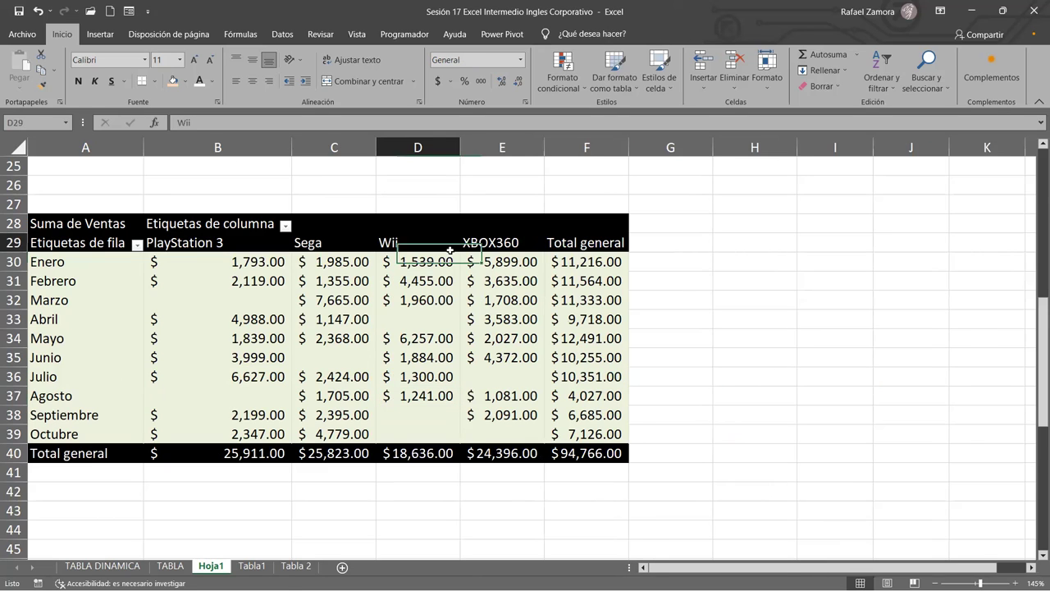
pyautogui.click(601, 37)
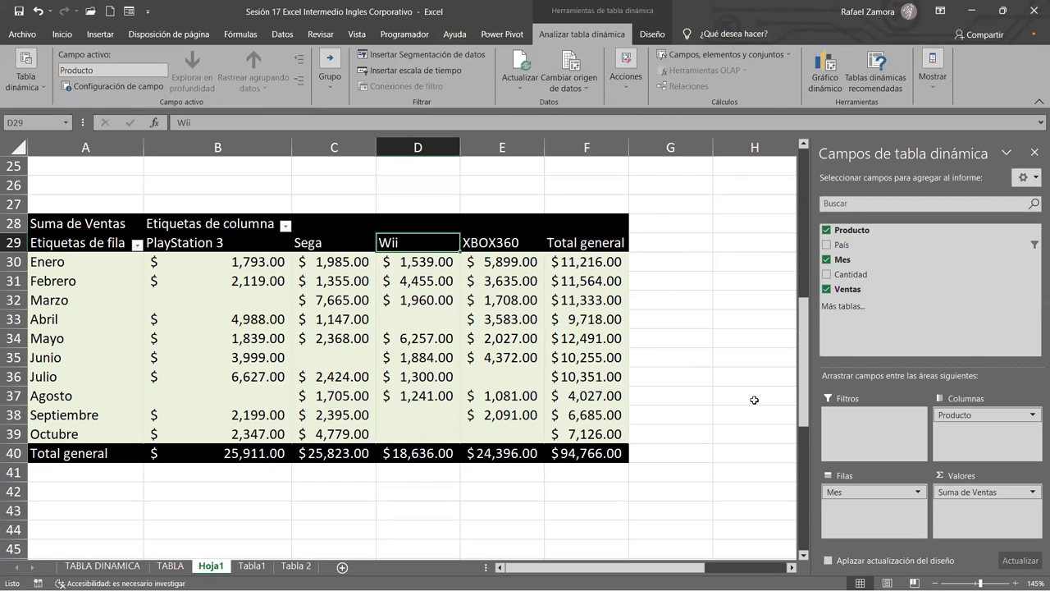
pyautogui.click(252, 567)
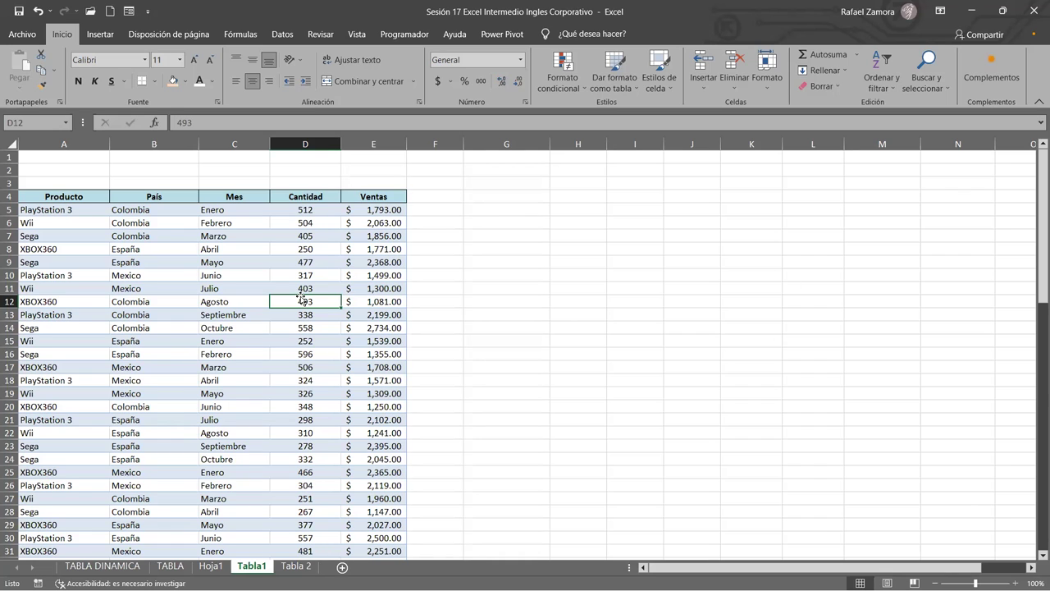
pyautogui.click(192, 275)
pyautogui.click(183, 246)
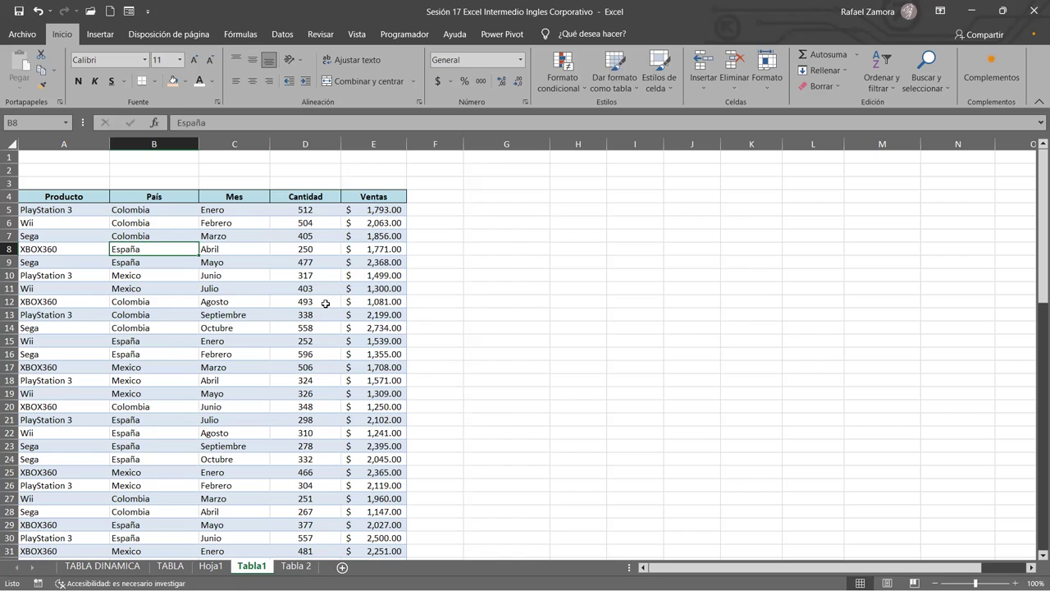
pyautogui.click(593, 234)
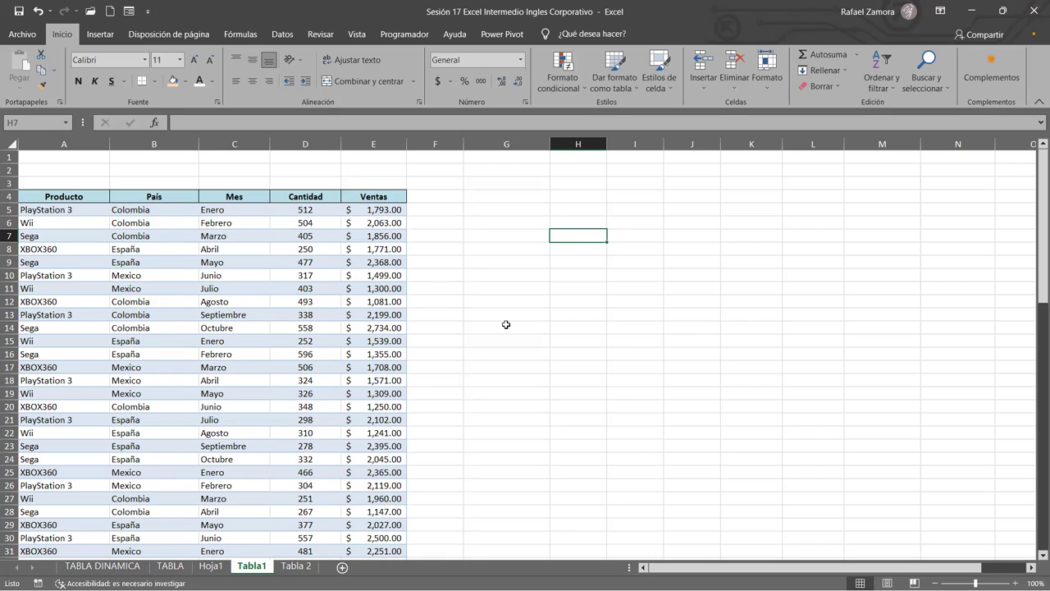
pyautogui.click(562, 206)
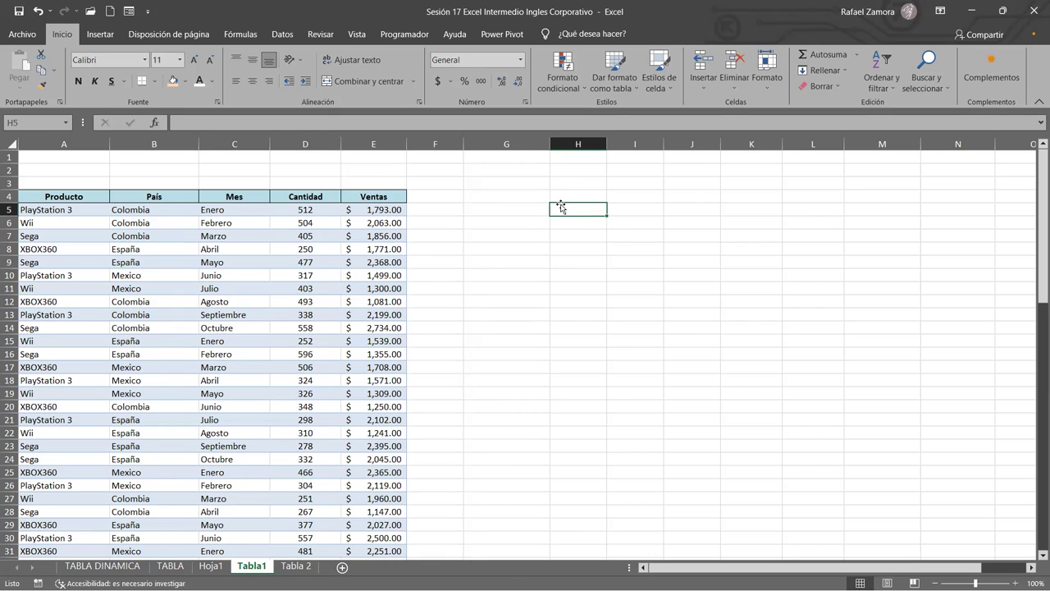
pyautogui.click(579, 201)
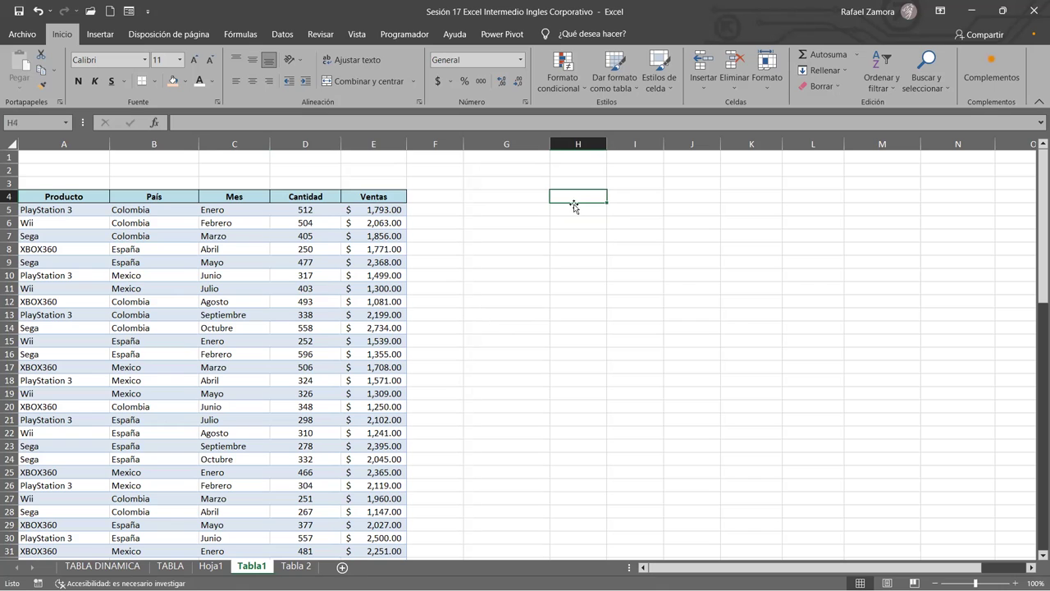
pyautogui.click(535, 195)
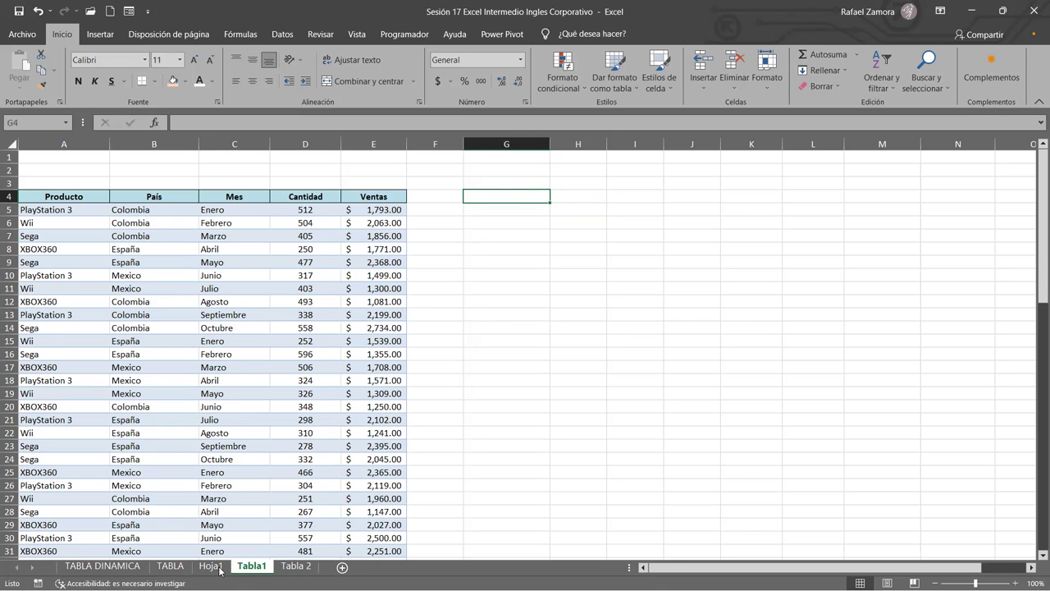
pyautogui.click(211, 566)
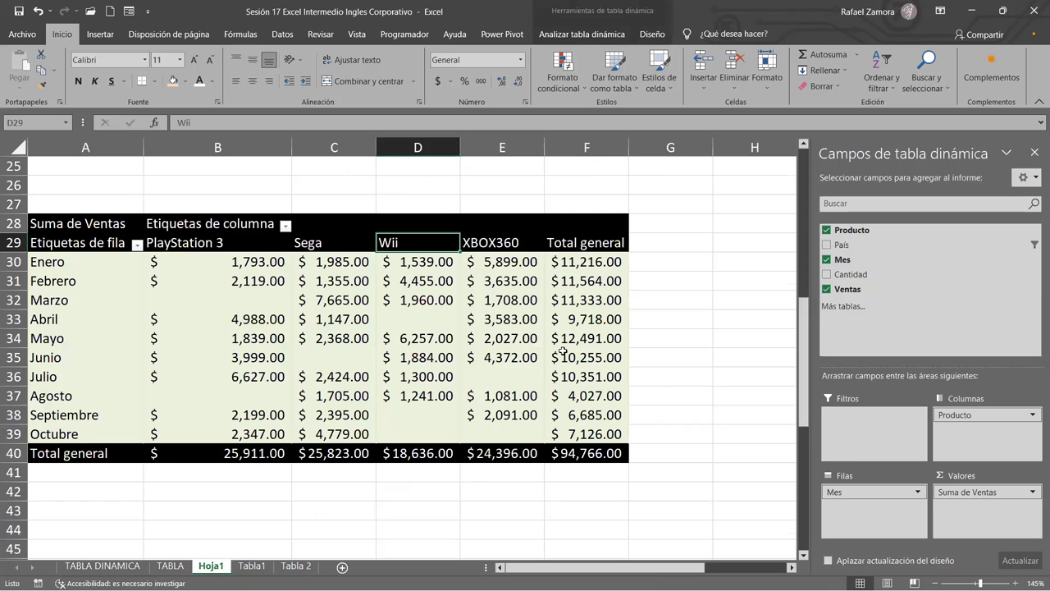
# Go from the Hoja1 pivots to the Tabla1 data sheet and select cell G5
pyautogui.scroll(4, 562, 351)
pyautogui.scroll(4, 562, 350)
pyautogui.scroll(-1, 563, 350)
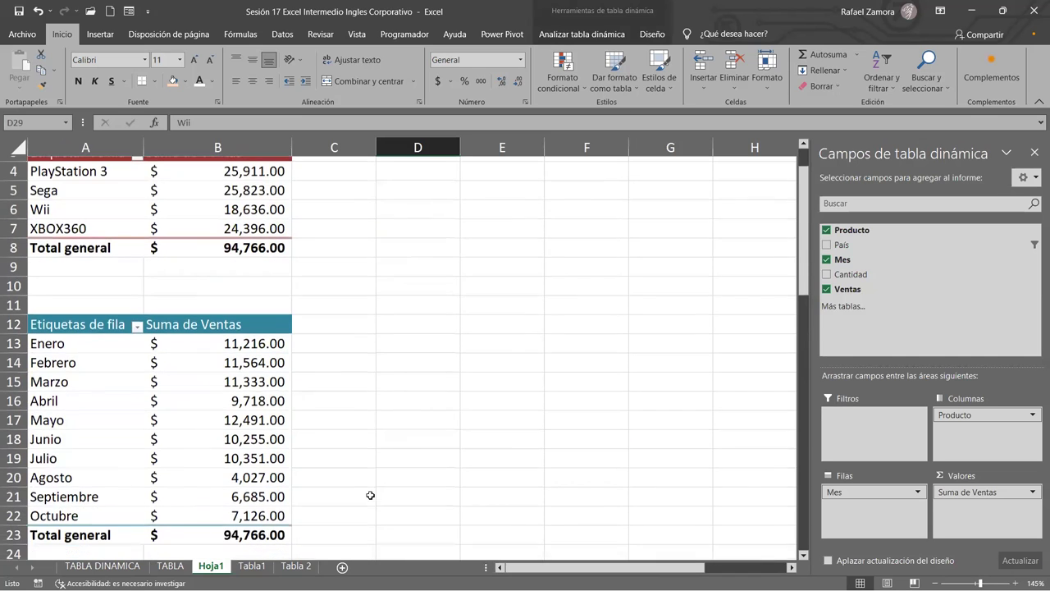
pyautogui.click(251, 566)
pyautogui.click(565, 213)
pyautogui.click(524, 217)
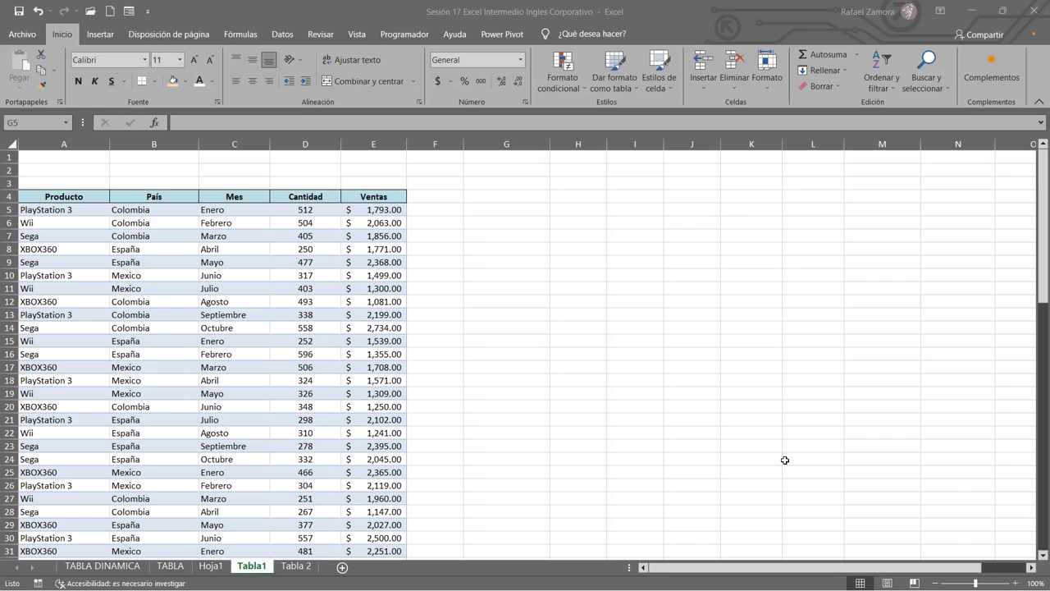
pyautogui.press('Down')
pyautogui.press('Down')
pyautogui.press('Down')
pyautogui.click(691, 354)
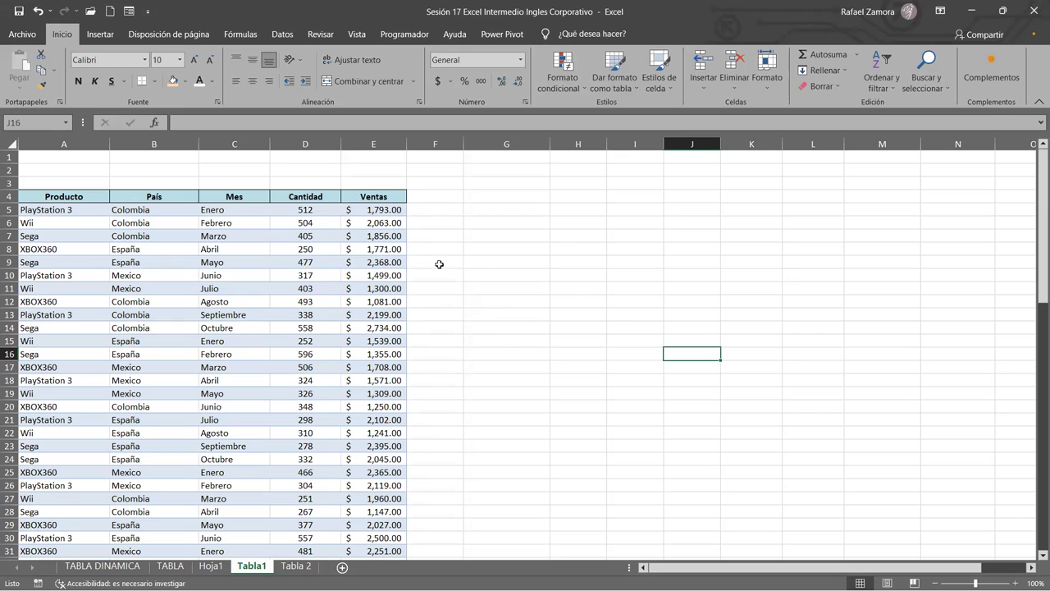
pyautogui.click(506, 301)
pyautogui.click(487, 221)
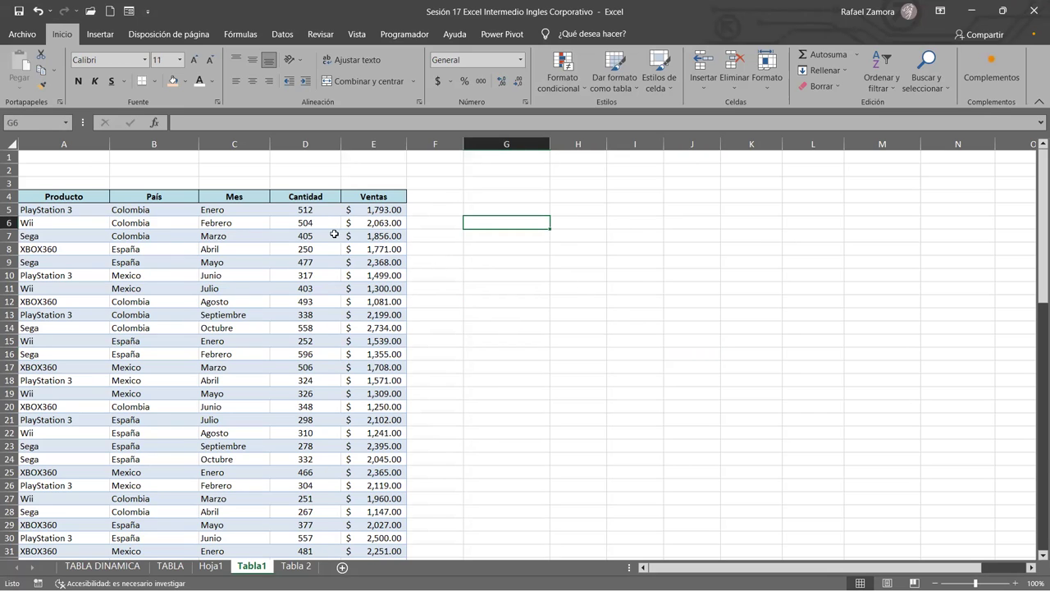
# Insert a pivot table from the sales range at G5 on Tabla1 with Producto as rows
pyautogui.click(106, 38)
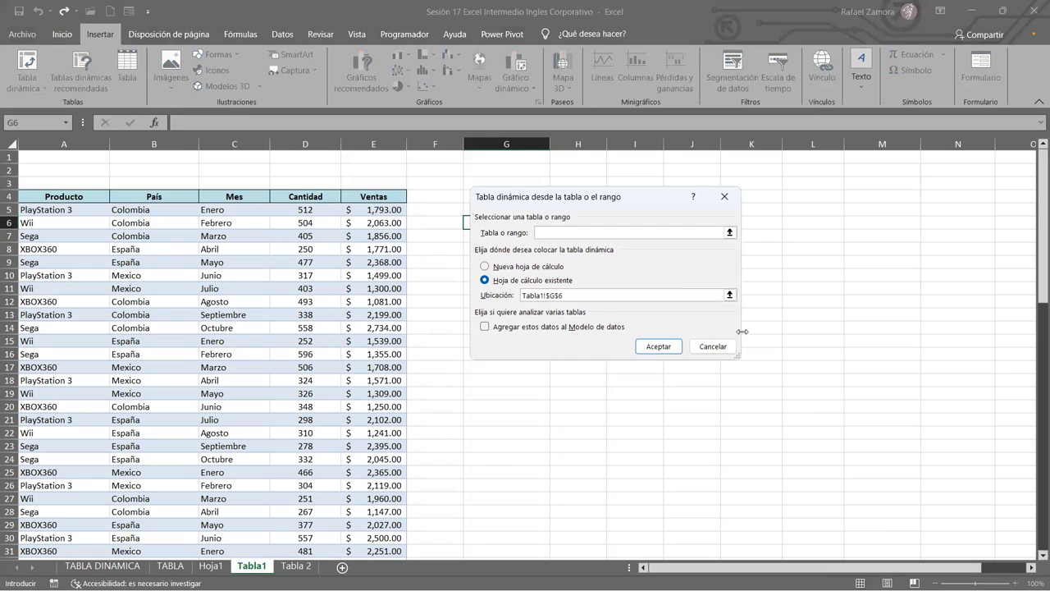
pyautogui.click(712, 346)
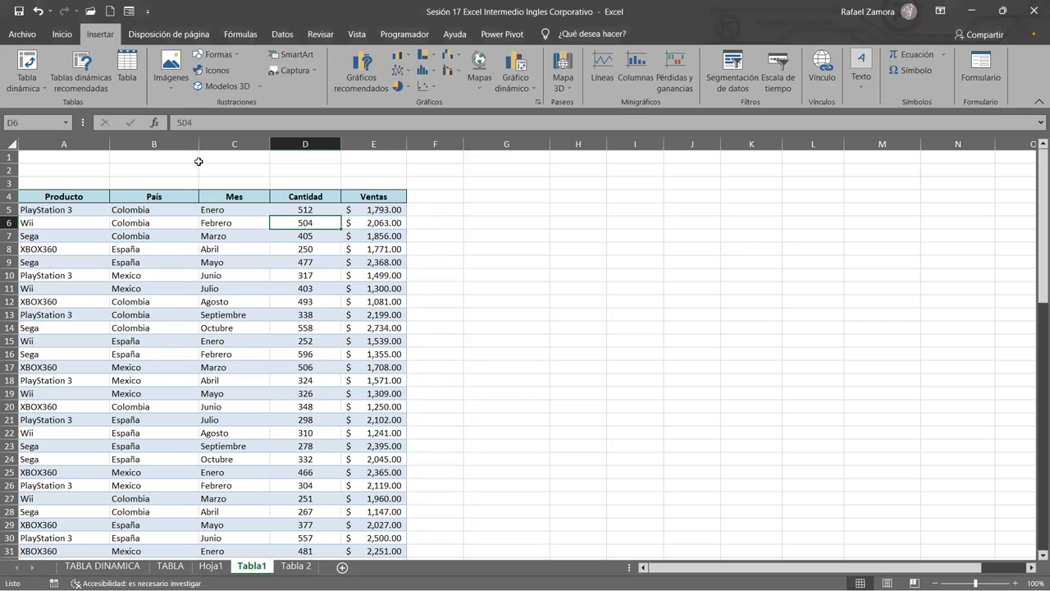
pyautogui.click(15, 80)
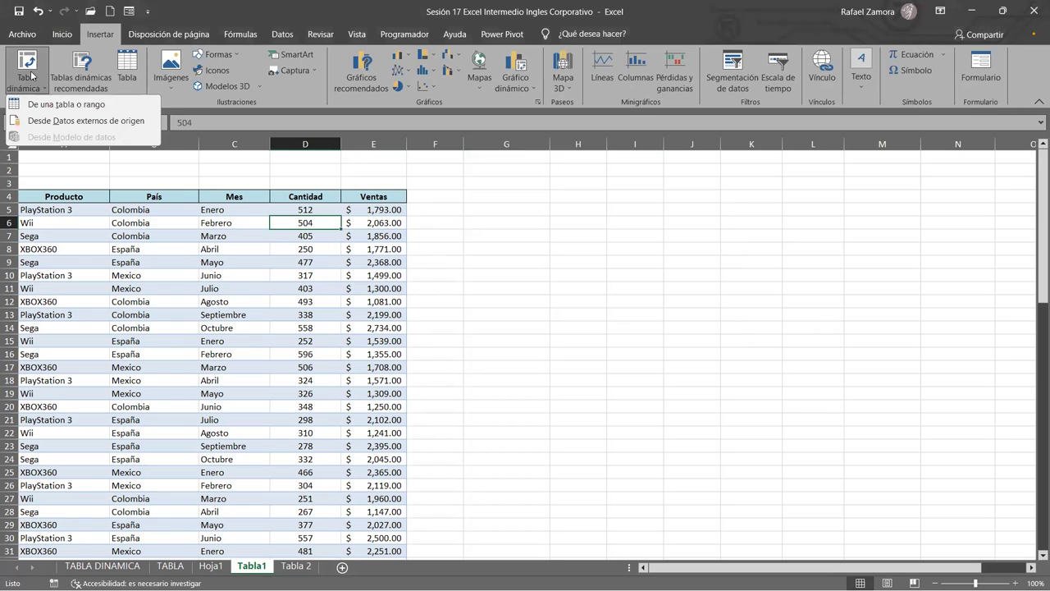
pyautogui.click(66, 104)
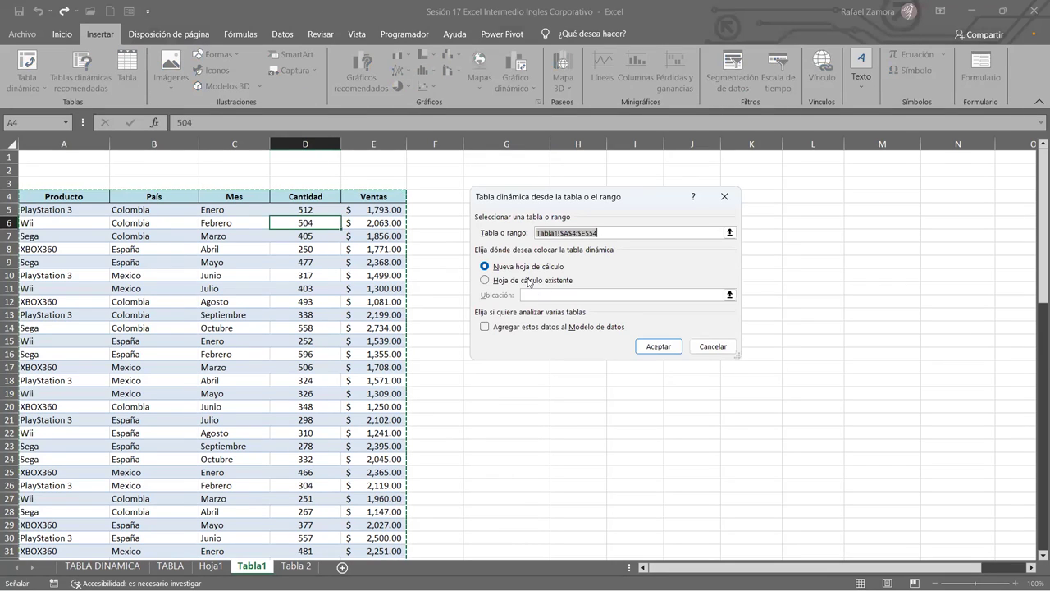
pyautogui.click(529, 281)
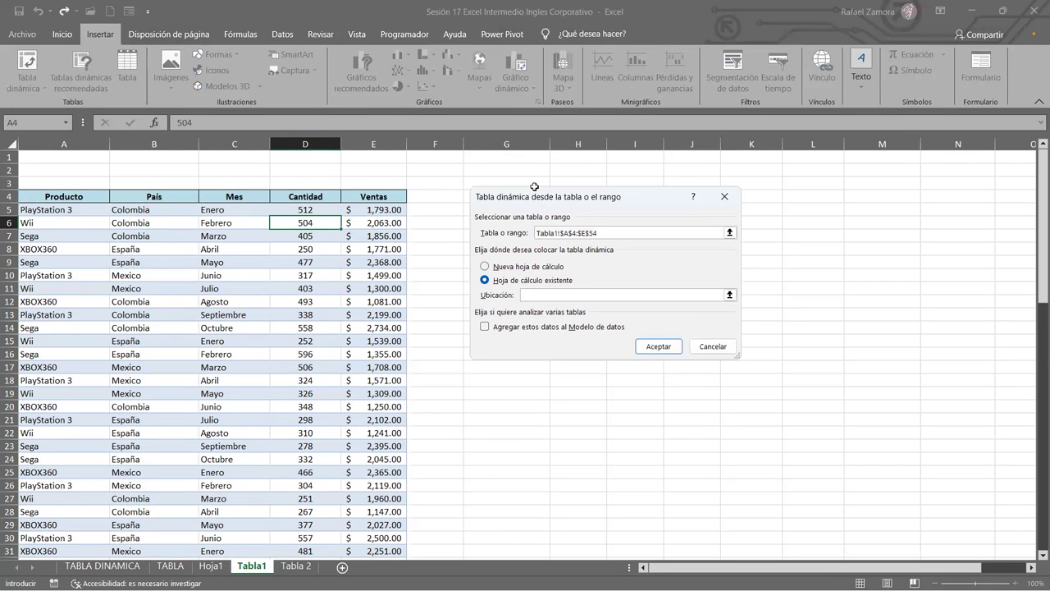
pyautogui.moveTo(535, 187); pyautogui.dragTo(843, 182)
pyautogui.click(506, 209)
pyautogui.click(959, 341)
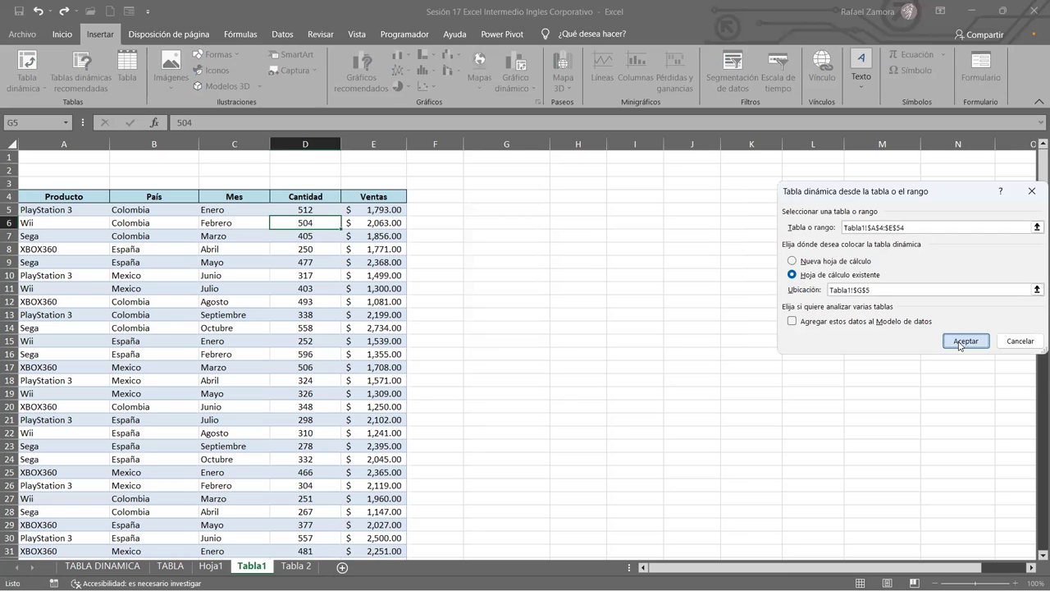
pyautogui.moveTo(870, 231); pyautogui.dragTo(875, 502)
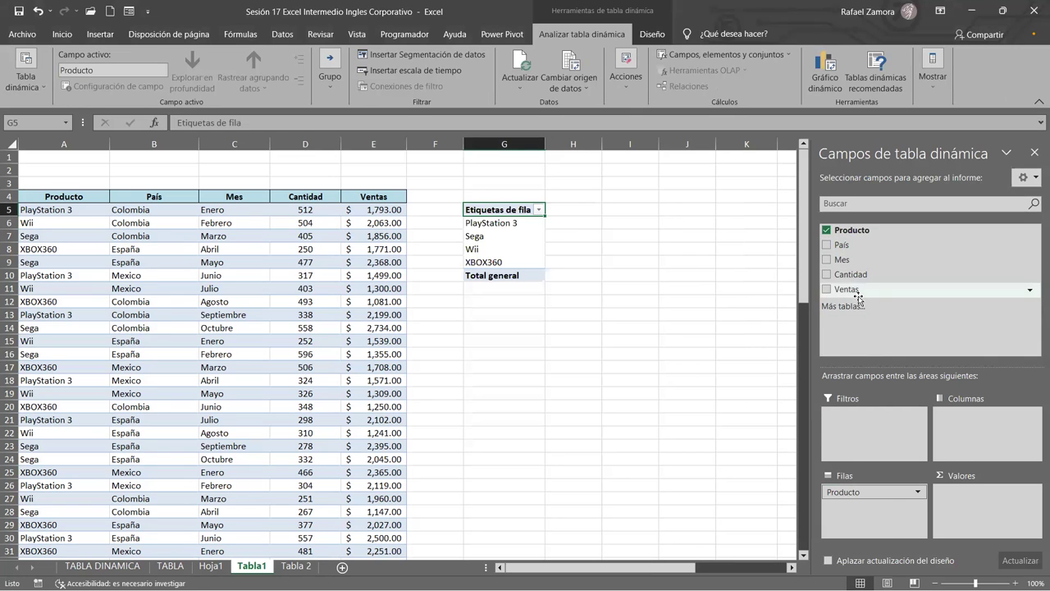
# Sum Ventas per product in the Tabla1 pivot and format the totals as dollar accounting
pyautogui.moveTo(860, 297); pyautogui.dragTo(1023, 532)
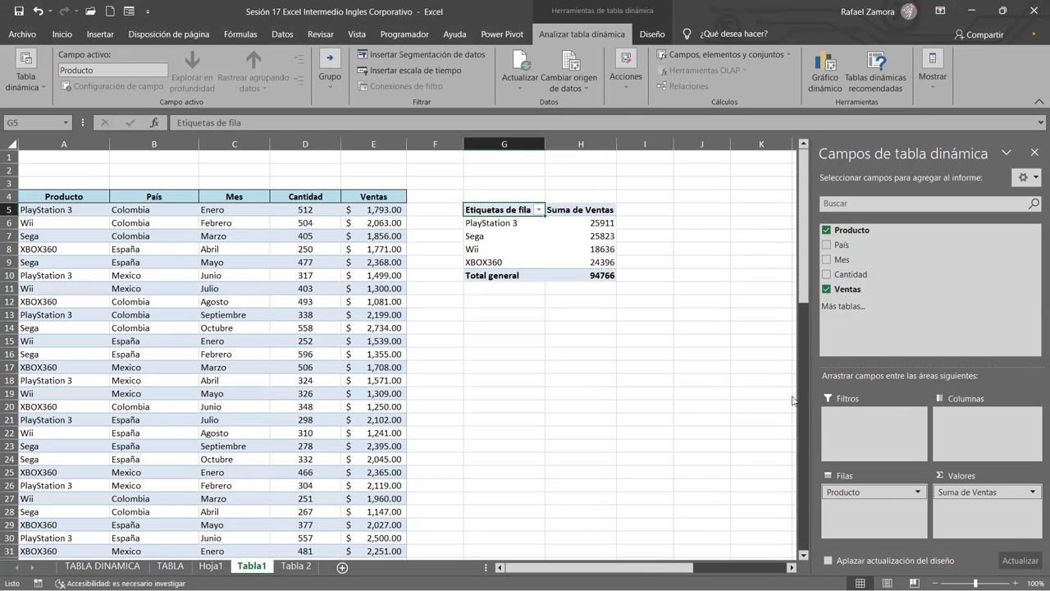
pyautogui.moveTo(605, 249); pyautogui.dragTo(593, 243)
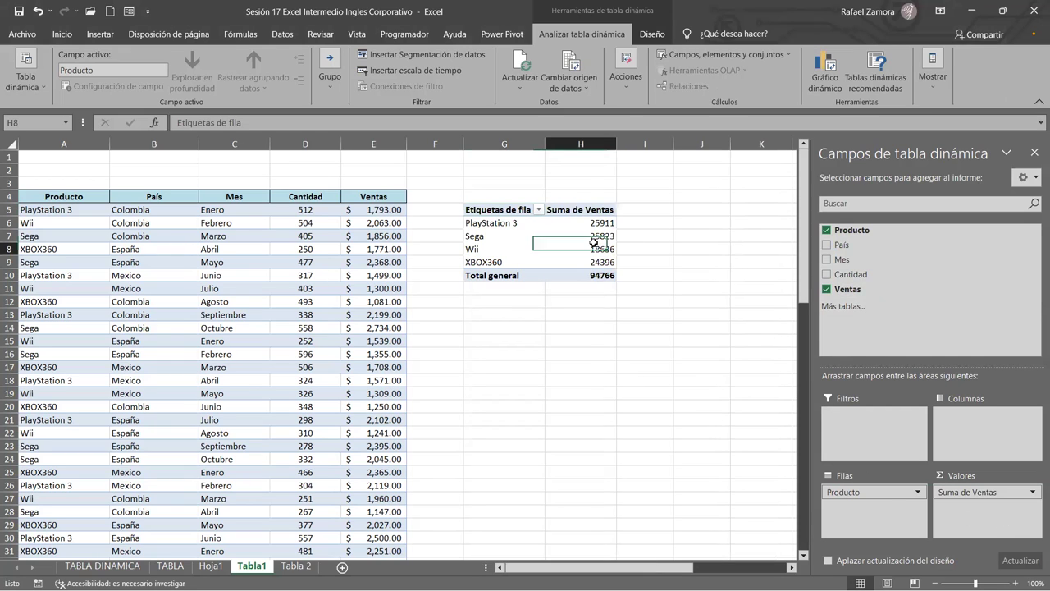
pyautogui.rightClick(593, 243)
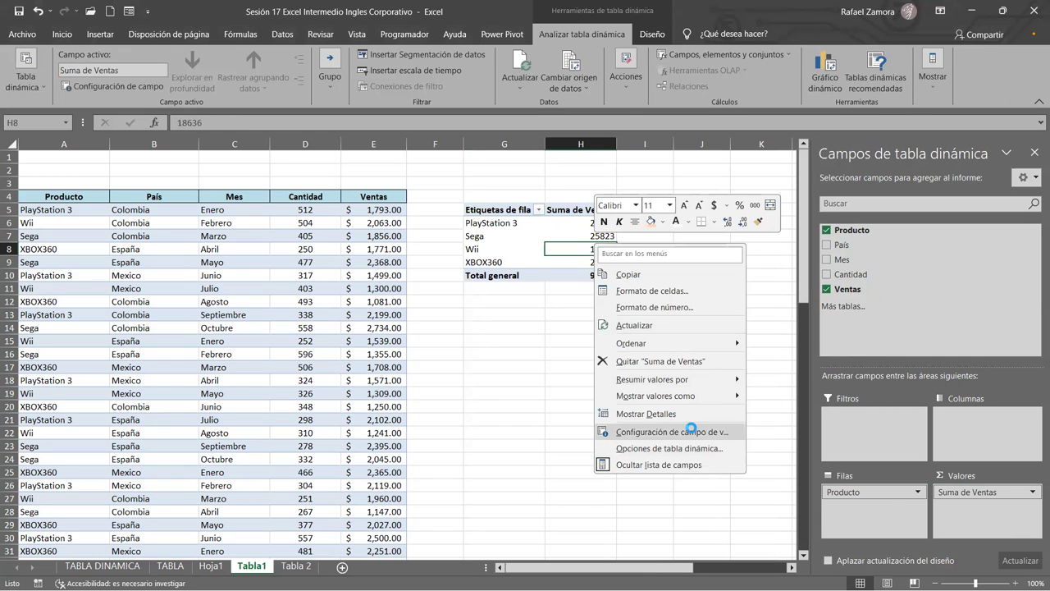
pyautogui.click(691, 430)
pyautogui.click(597, 517)
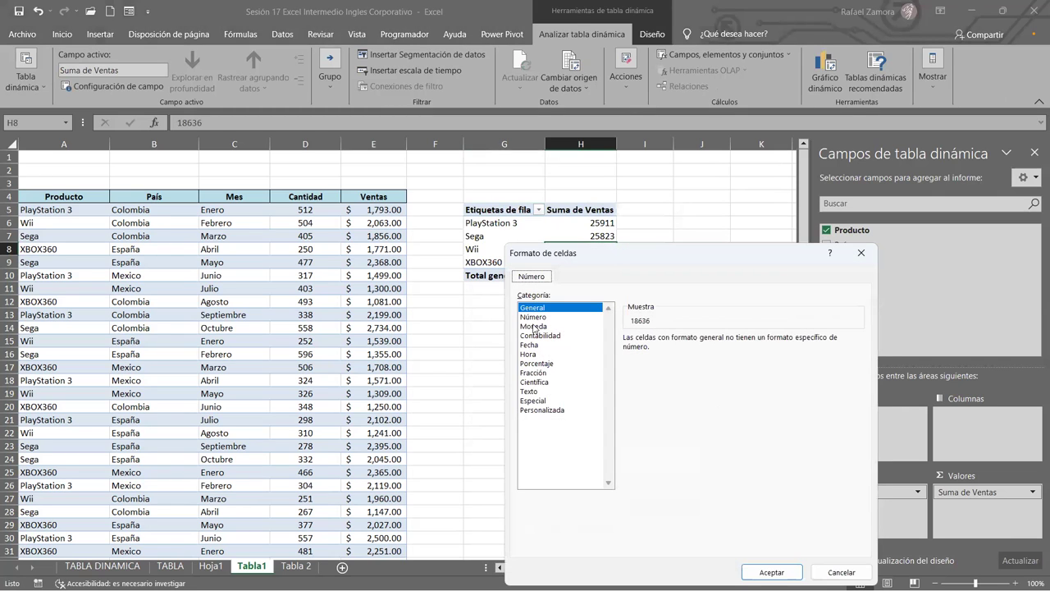
pyautogui.click(545, 336)
pyautogui.click(787, 572)
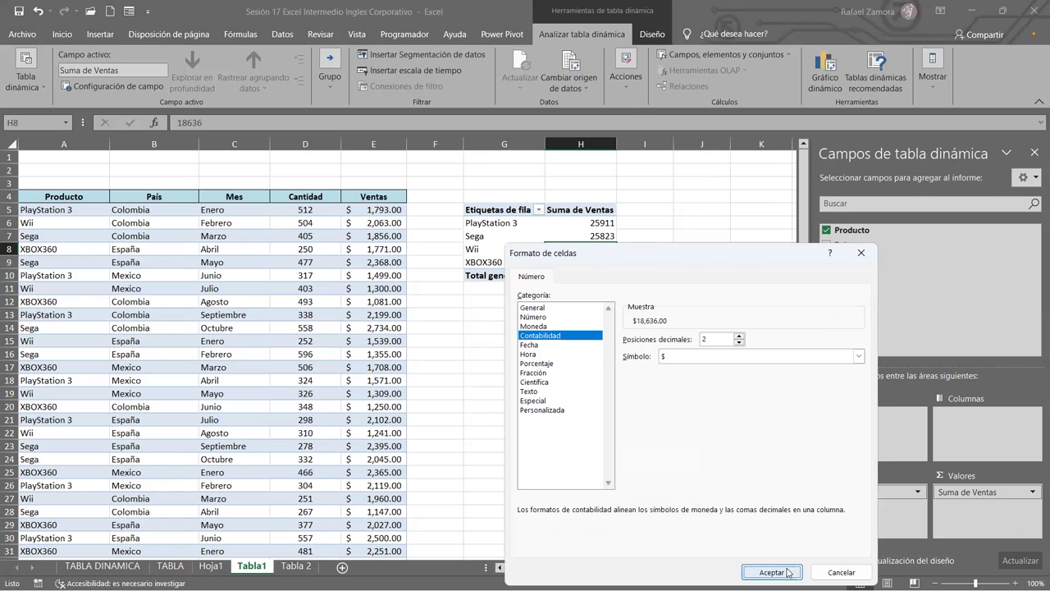
pyautogui.click(736, 517)
pyautogui.click(659, 405)
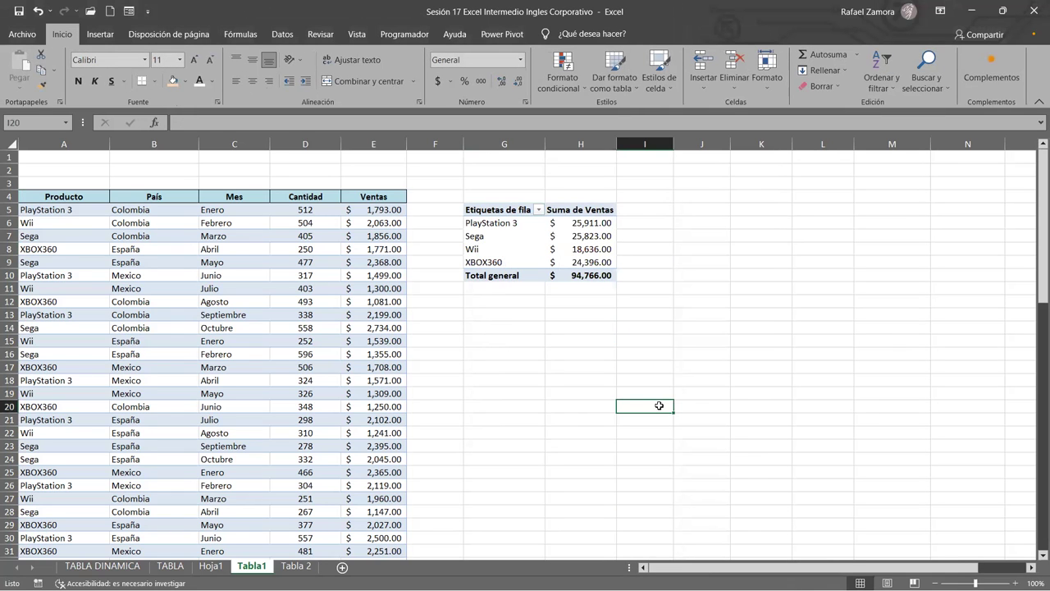
pyautogui.click(545, 251)
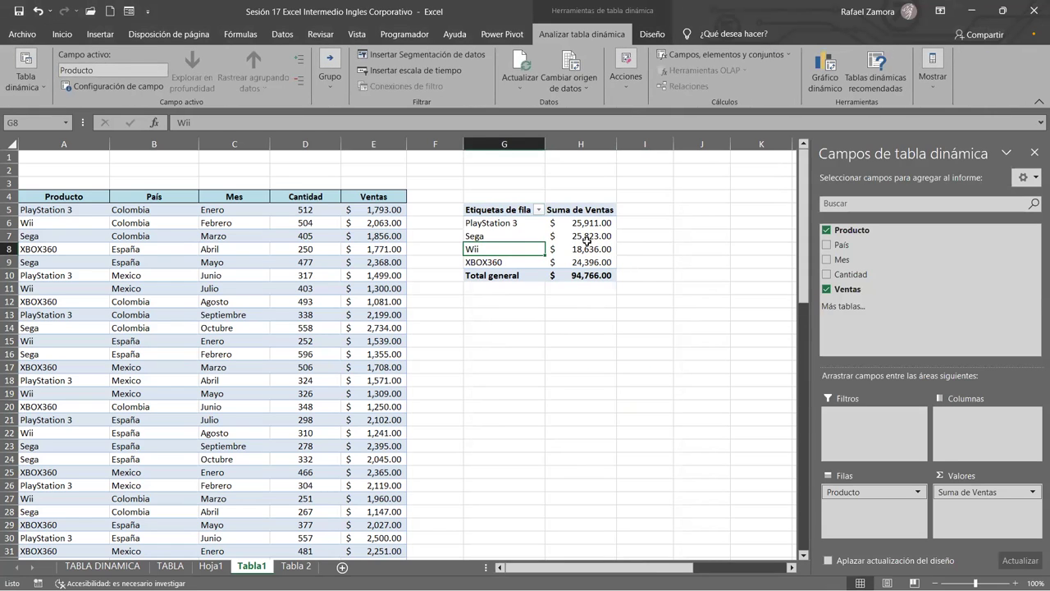
pyautogui.click(586, 238)
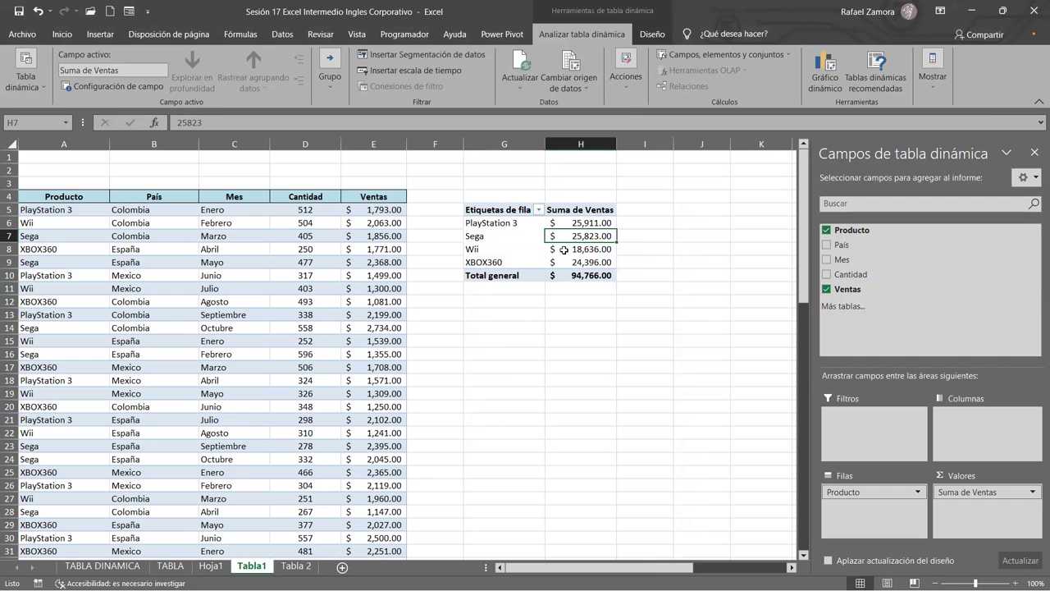
pyautogui.click(211, 568)
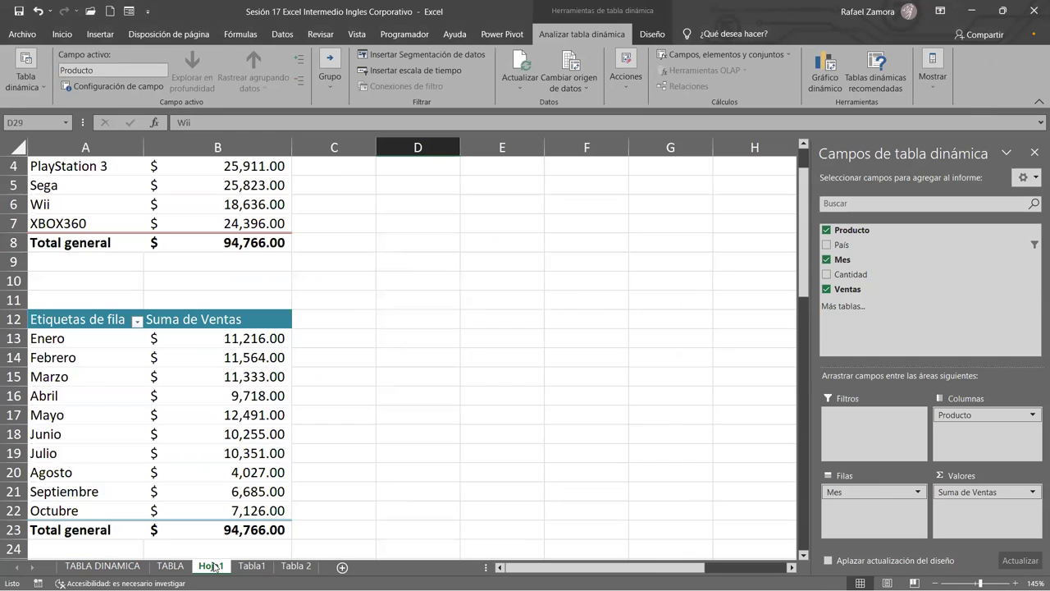
pyautogui.scroll(1, 488, 353)
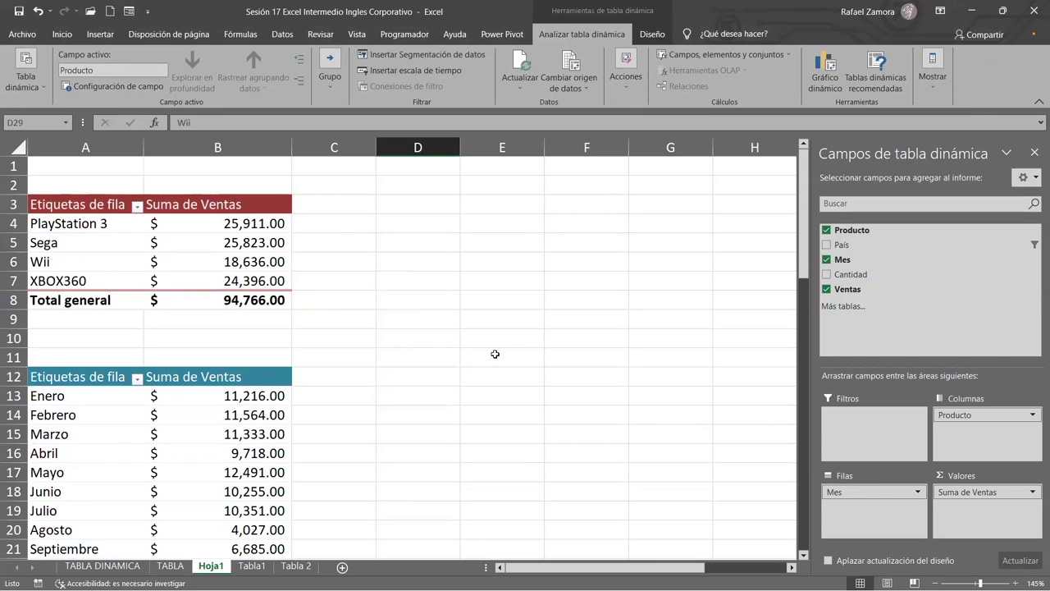
pyautogui.scroll(-1, 495, 353)
pyautogui.scroll(-1, 495, 354)
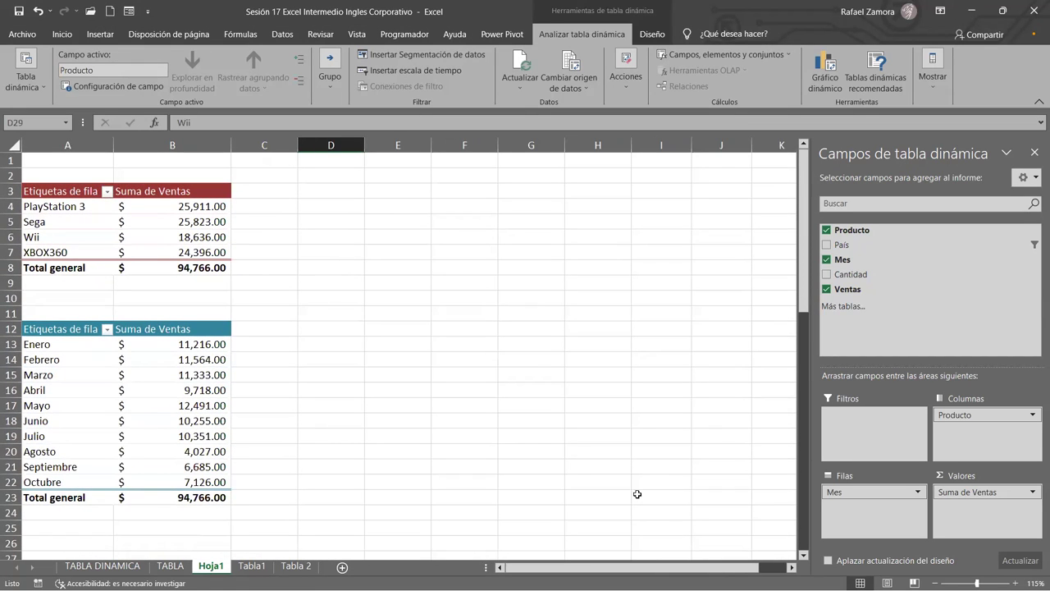
pyautogui.click(252, 566)
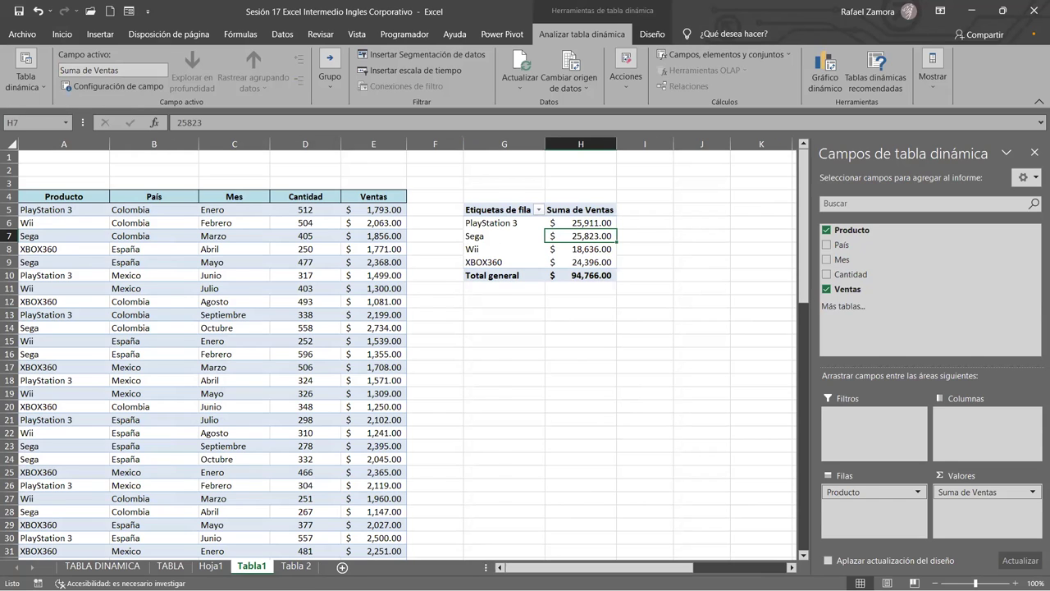
pyautogui.click(210, 566)
pyautogui.scroll(-2, 519, 420)
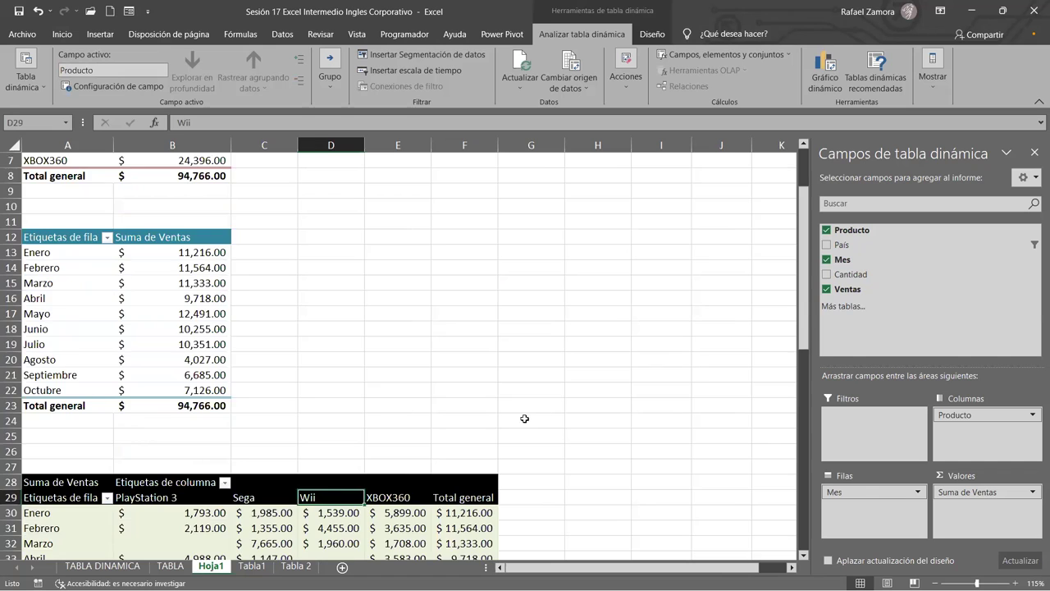
pyautogui.scroll(-4, 541, 417)
pyautogui.scroll(2, 574, 411)
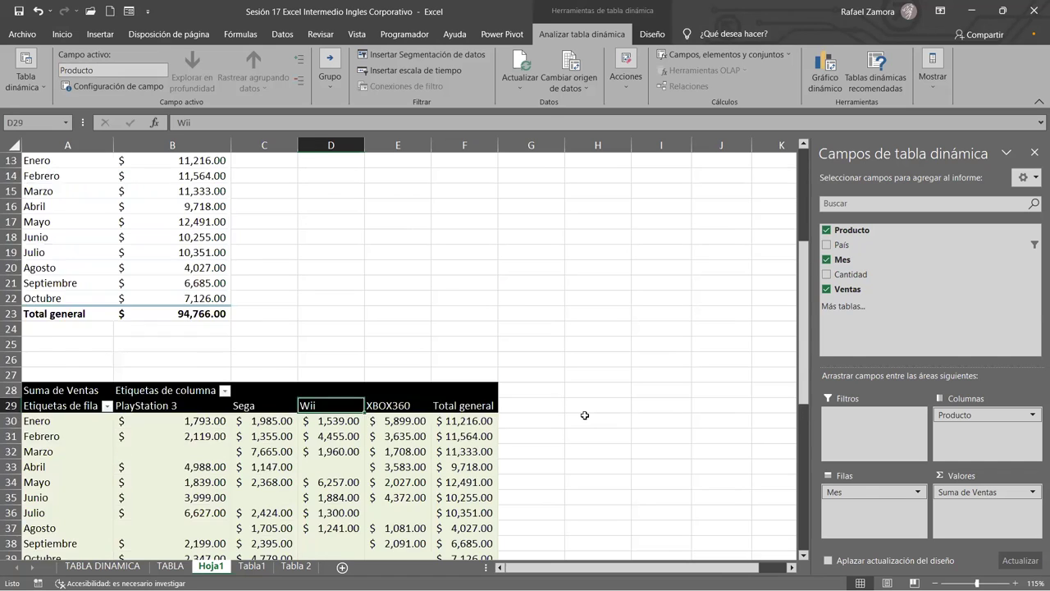
pyautogui.scroll(1, 578, 412)
pyautogui.scroll(3, 586, 412)
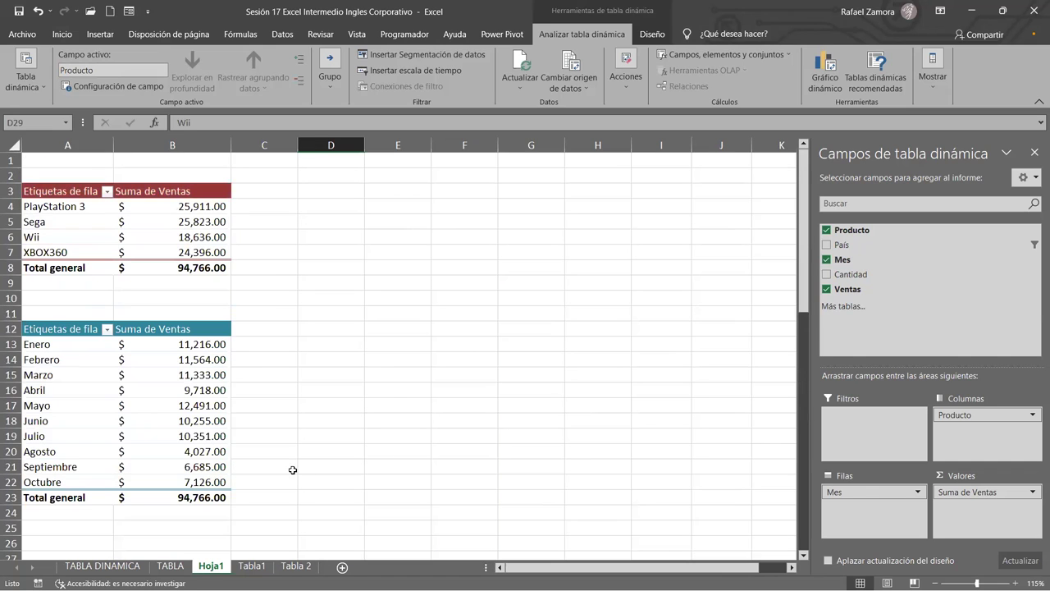
pyautogui.scroll(-4, 554, 465)
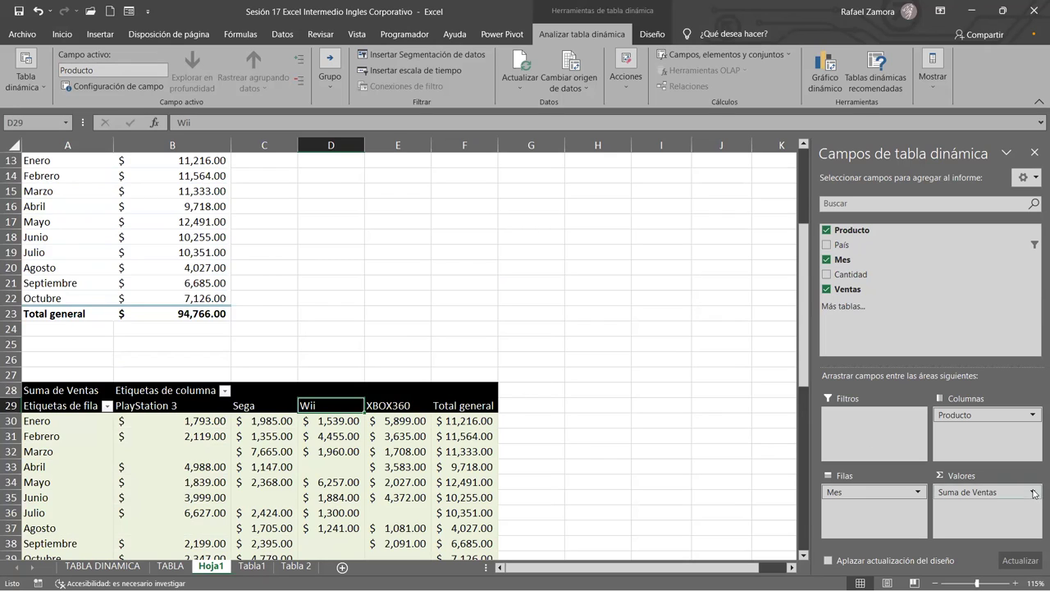
# Delete the source data columns A to E on Tabla1
pyautogui.click(249, 565)
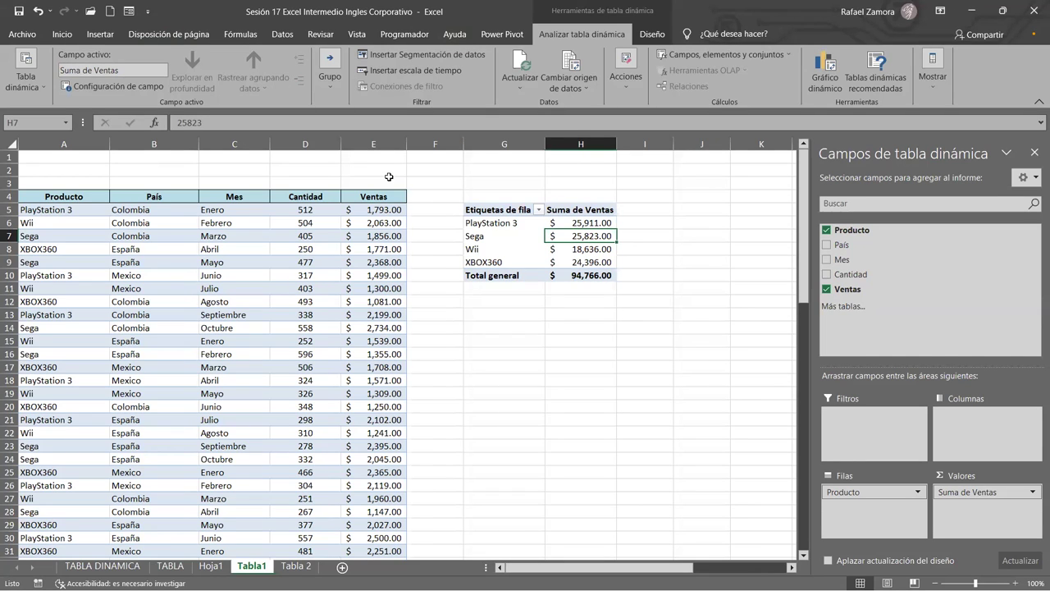
pyautogui.moveTo(63, 143); pyautogui.dragTo(373, 144)
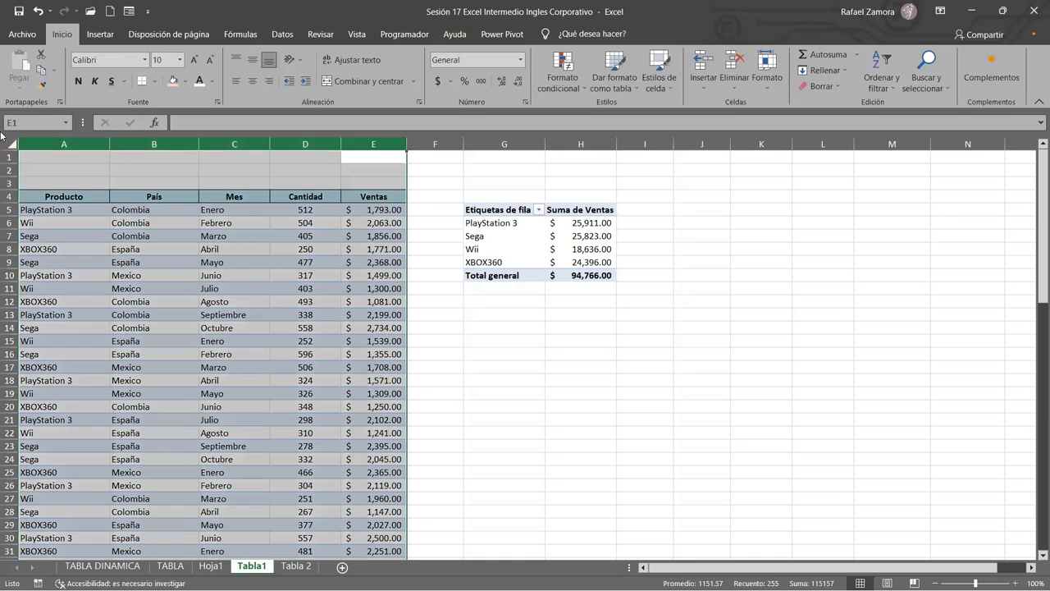
pyautogui.hotkey('ctrl', '-')
pyautogui.click(617, 414)
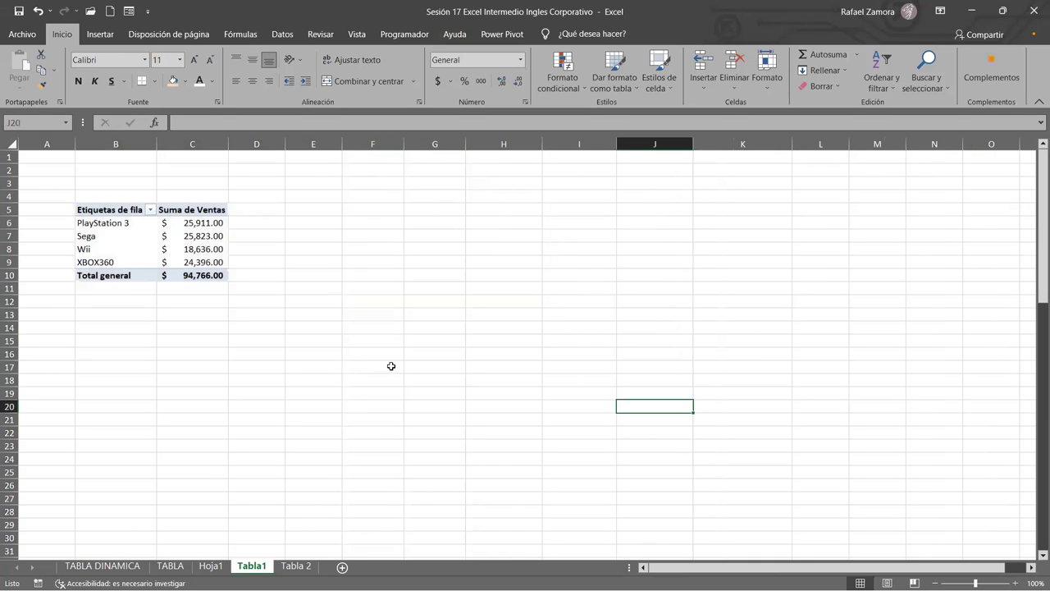
# Add Mes as the Tabla1 pivot's column field, then switch to Hoja1
pyautogui.click(137, 251)
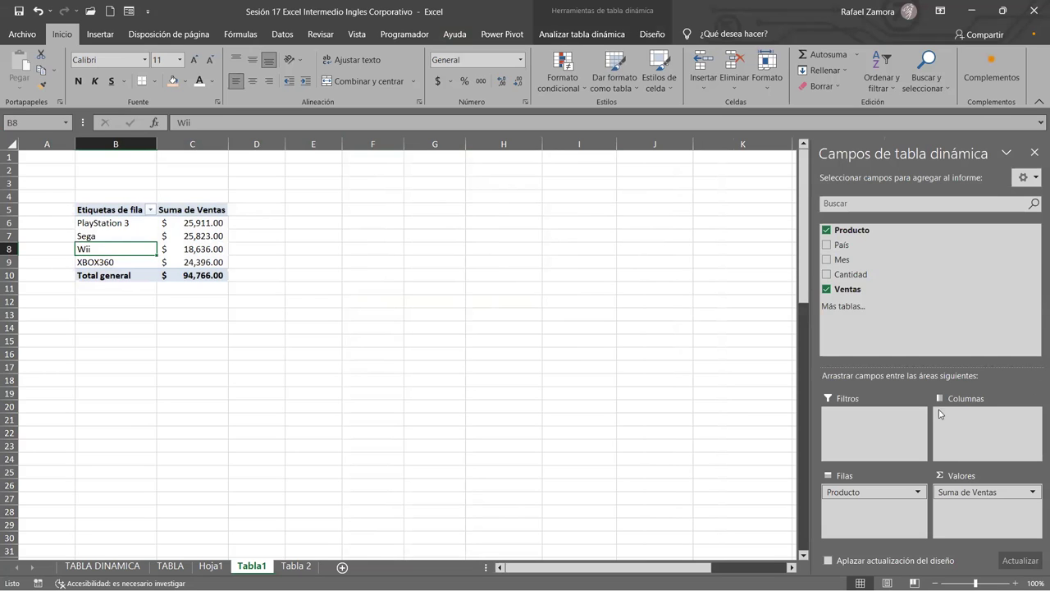
pyautogui.moveTo(853, 268); pyautogui.dragTo(952, 420)
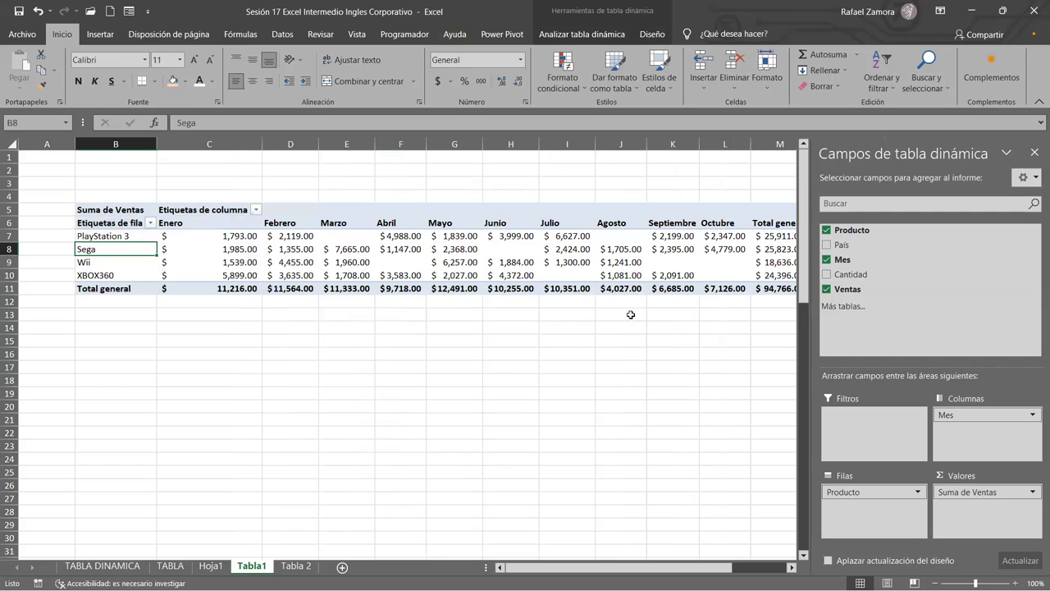
pyautogui.click(212, 566)
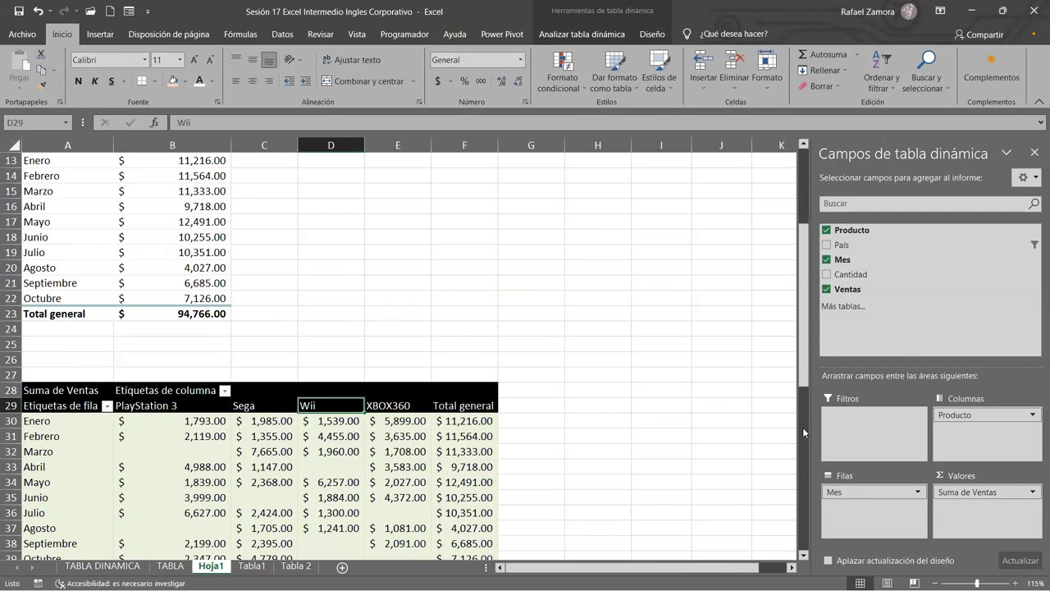
pyautogui.scroll(3, 451, 385)
pyautogui.scroll(1, 465, 383)
pyautogui.scroll(-4, 391, 408)
# Return to the Tabla1 sheet and scroll through the sales data
pyautogui.click(257, 558)
pyautogui.click(258, 566)
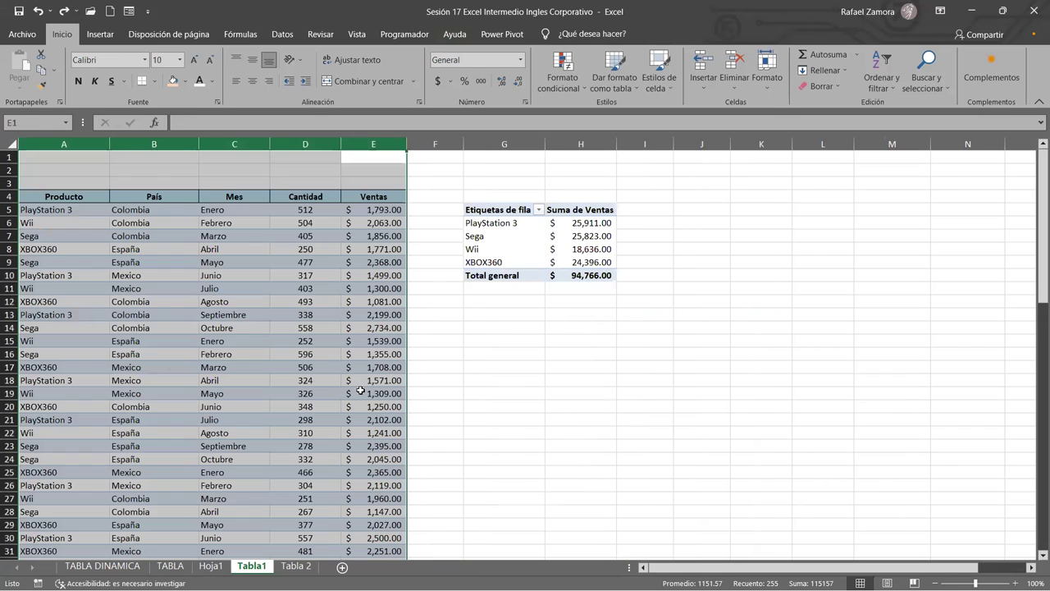
pyautogui.click(617, 423)
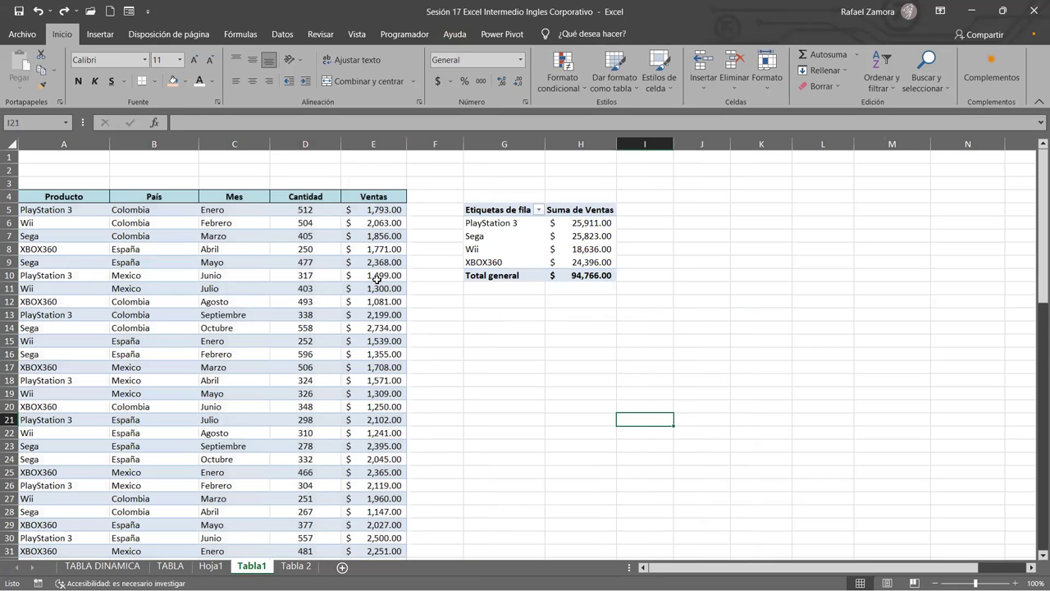
pyautogui.scroll(-5, 329, 340)
pyautogui.scroll(-5, 288, 423)
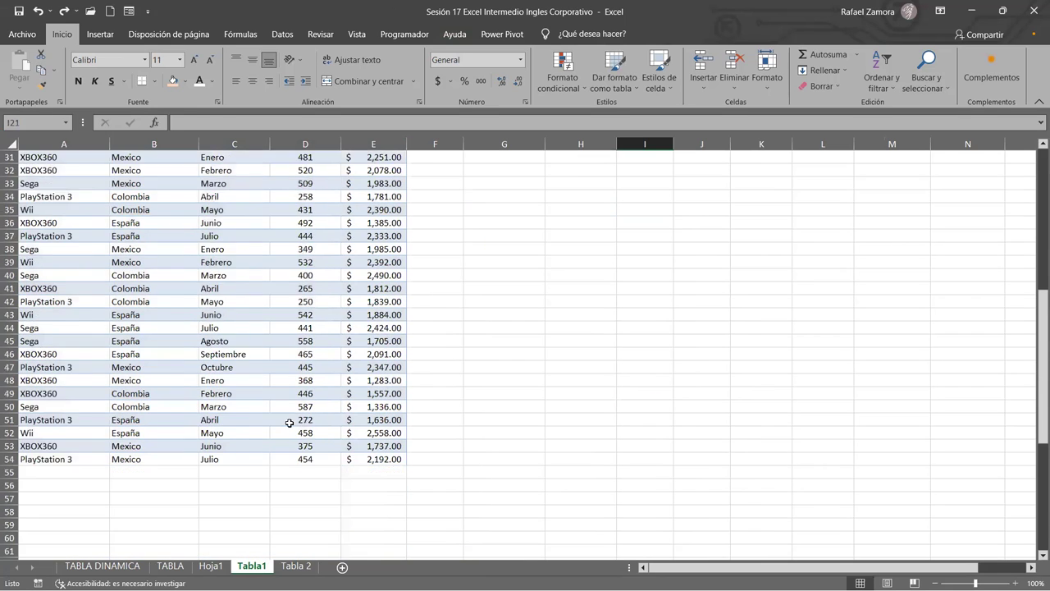
pyautogui.scroll(-5, 289, 422)
pyautogui.scroll(1, 108, 320)
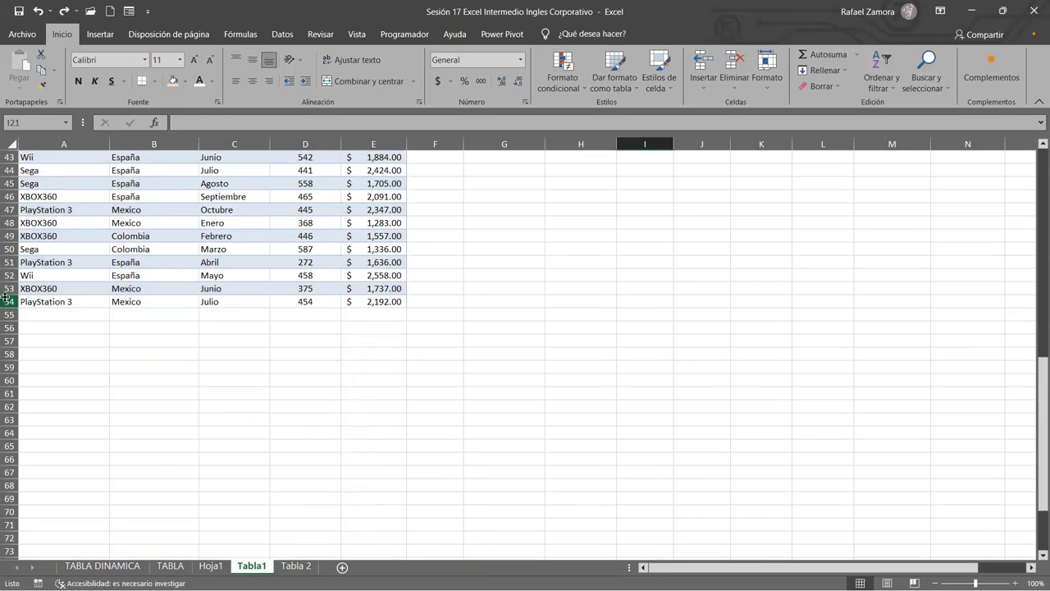
# Enter 'wii' in A55 below the data, then undo the entry
pyautogui.click(64, 316)
pyautogui.write('wii')
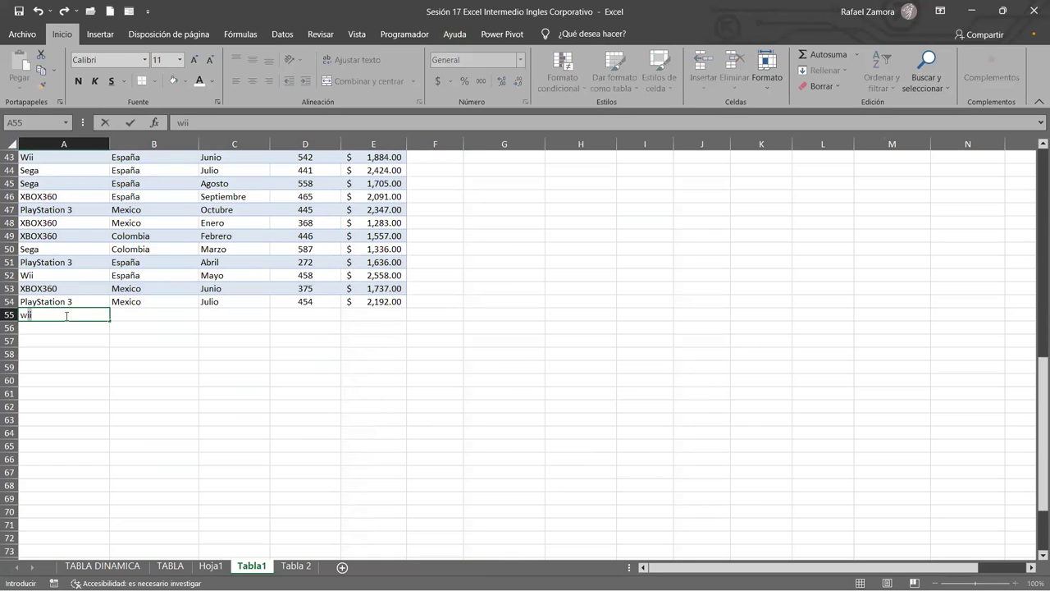
pyautogui.press('Return')
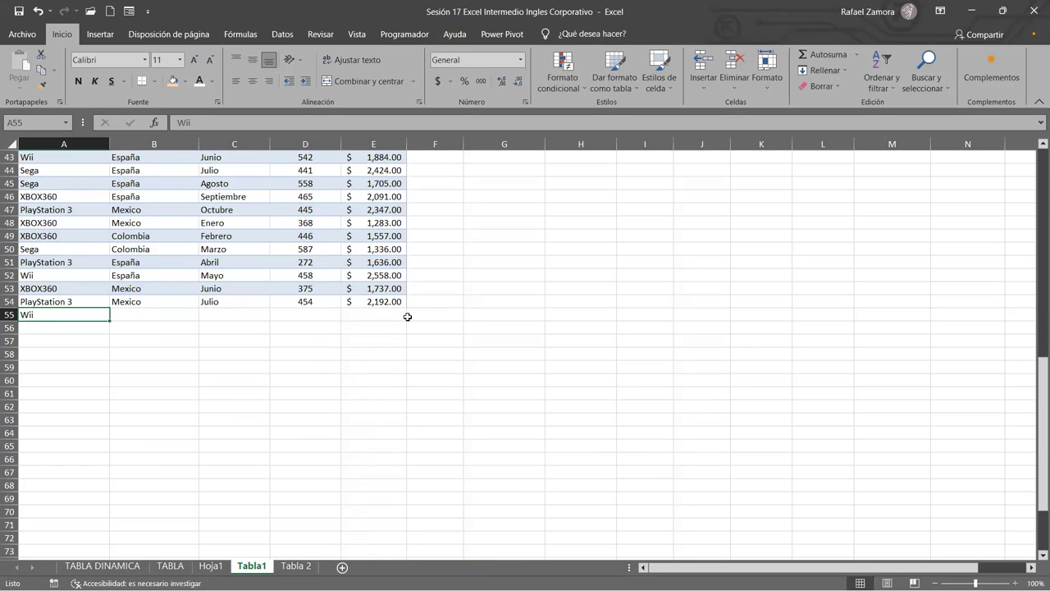
pyautogui.click(355, 274)
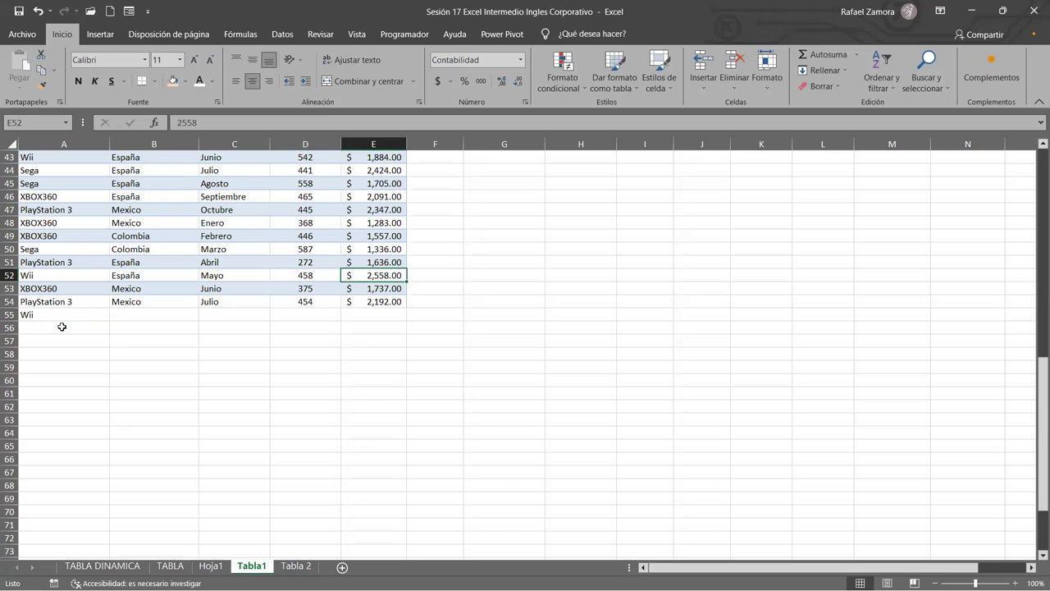
pyautogui.hotkey('ctrl', 'z')
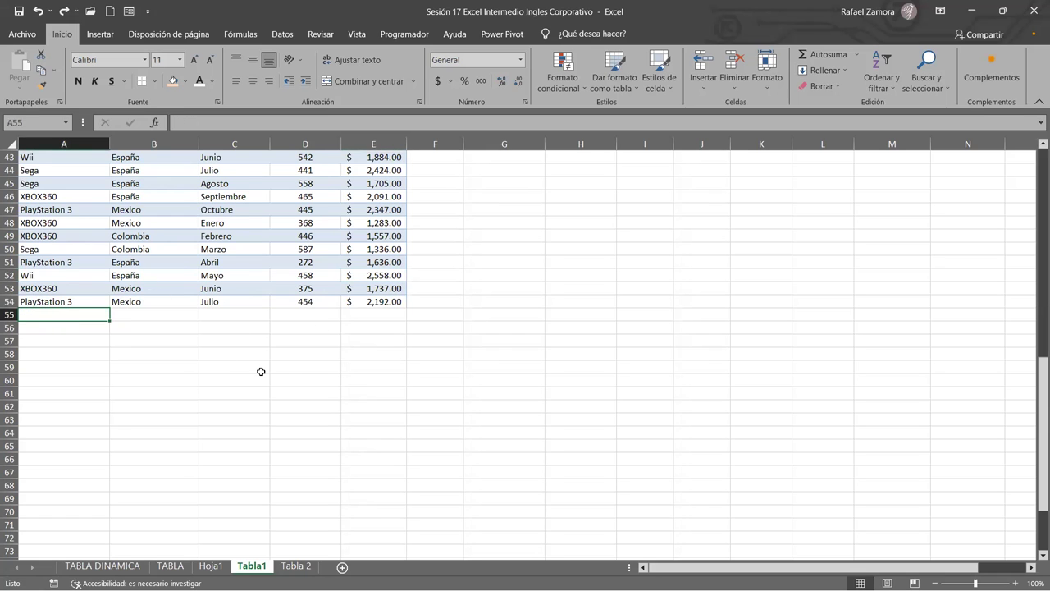
# Select a cell inside the A4:E54 sales data
pyautogui.scroll(3, 260, 371)
pyautogui.click(264, 312)
pyautogui.scroll(10, 291, 357)
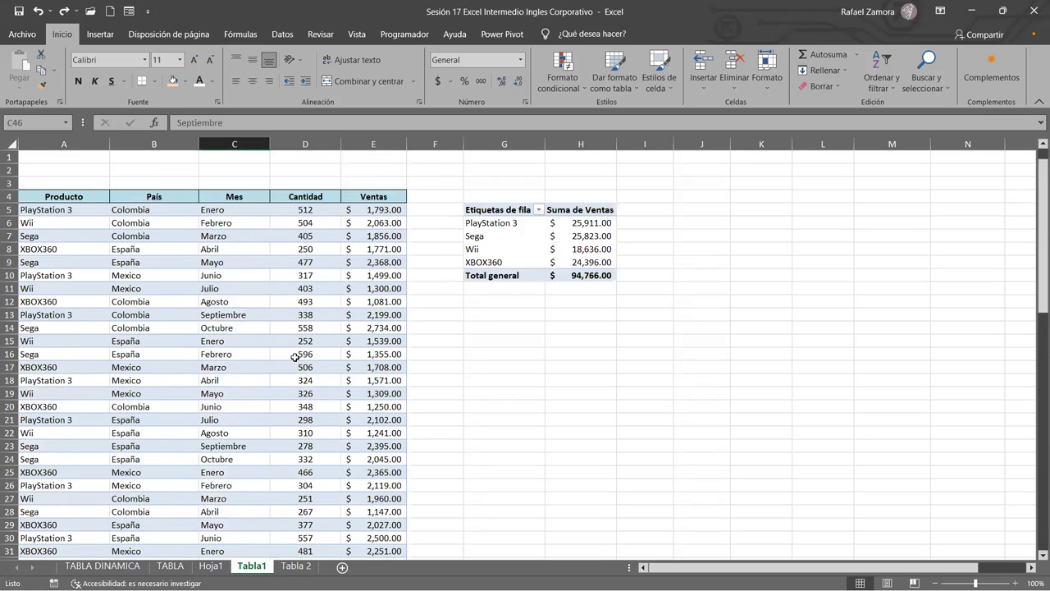
pyautogui.scroll(-4, 295, 356)
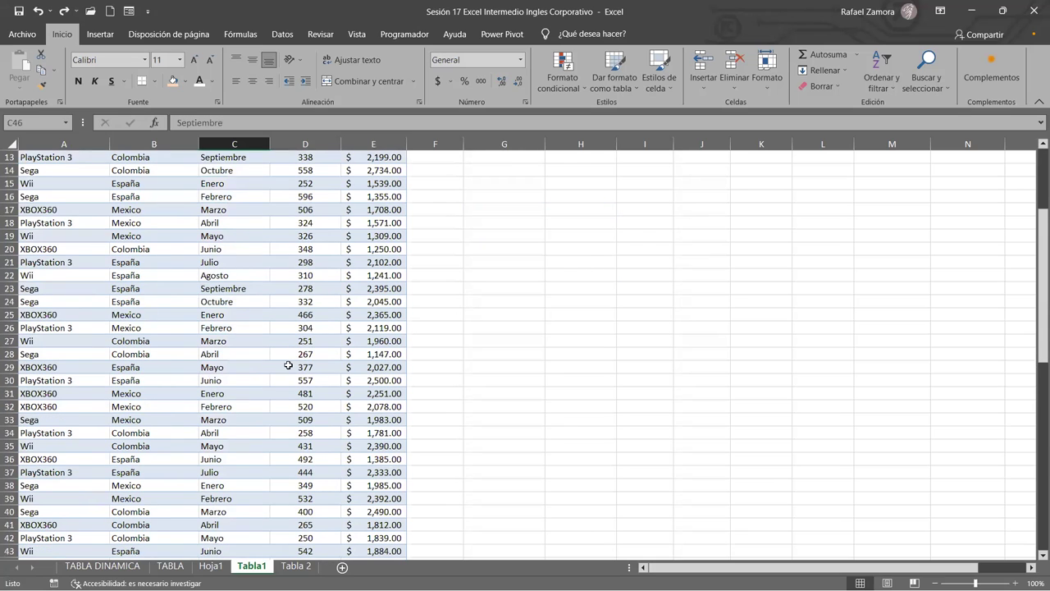
pyautogui.scroll(4, 323, 337)
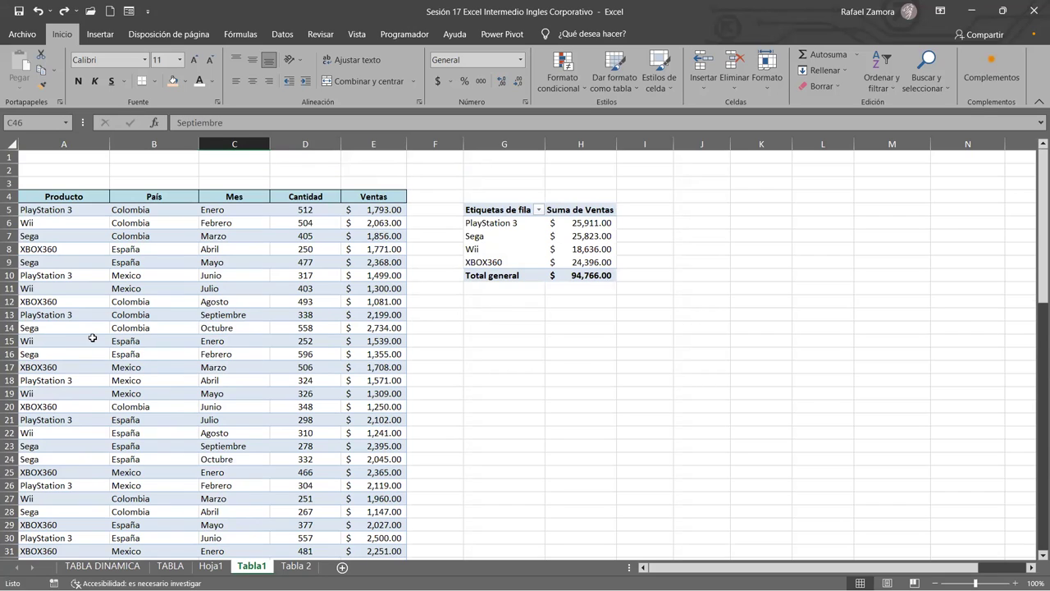
pyautogui.click(200, 345)
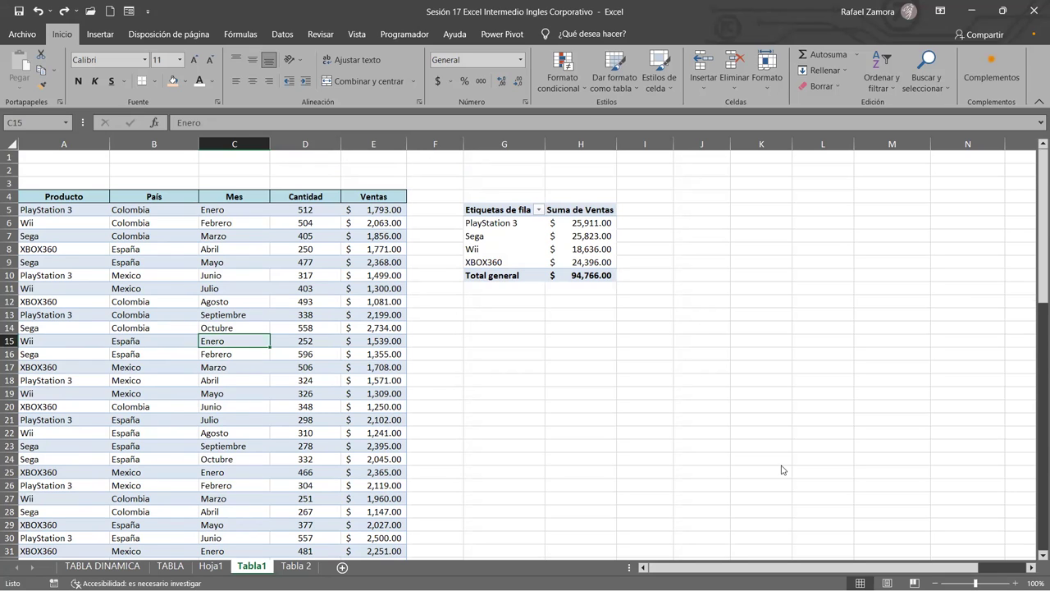
pyautogui.scroll(-1, 96, 359)
pyautogui.scroll(-3, 107, 353)
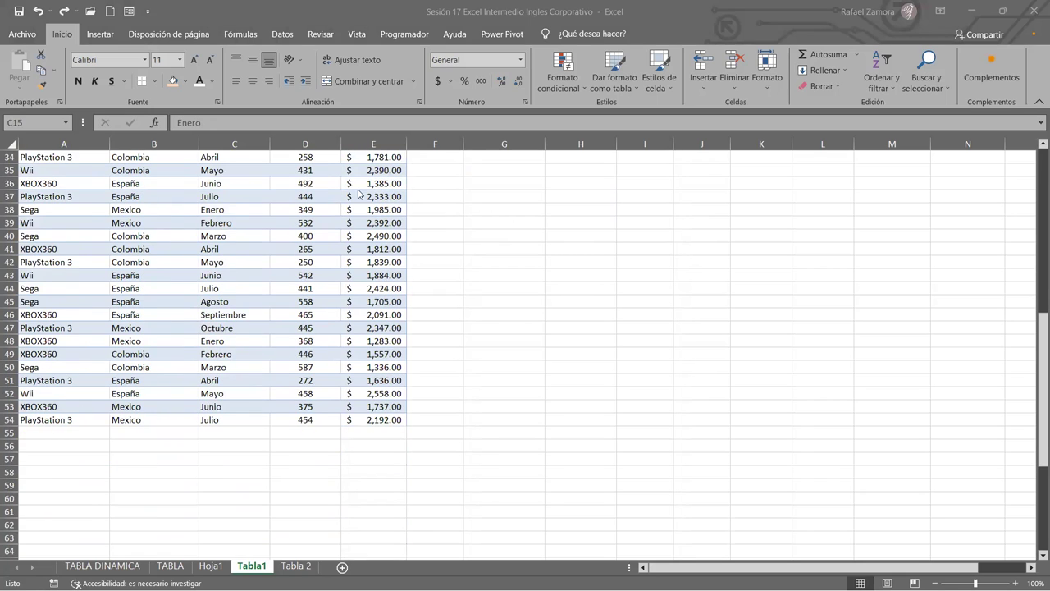
pyautogui.scroll(6, 239, 353)
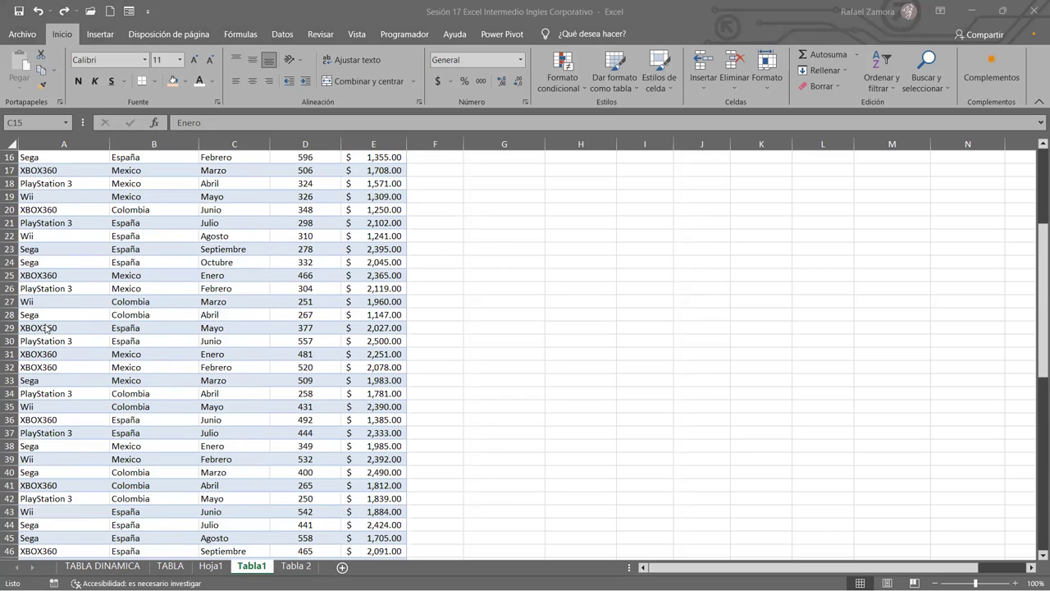
# Convert A4:E54 into a table with headers and hide its filter buttons
pyautogui.hotkey('ctrl', 't')
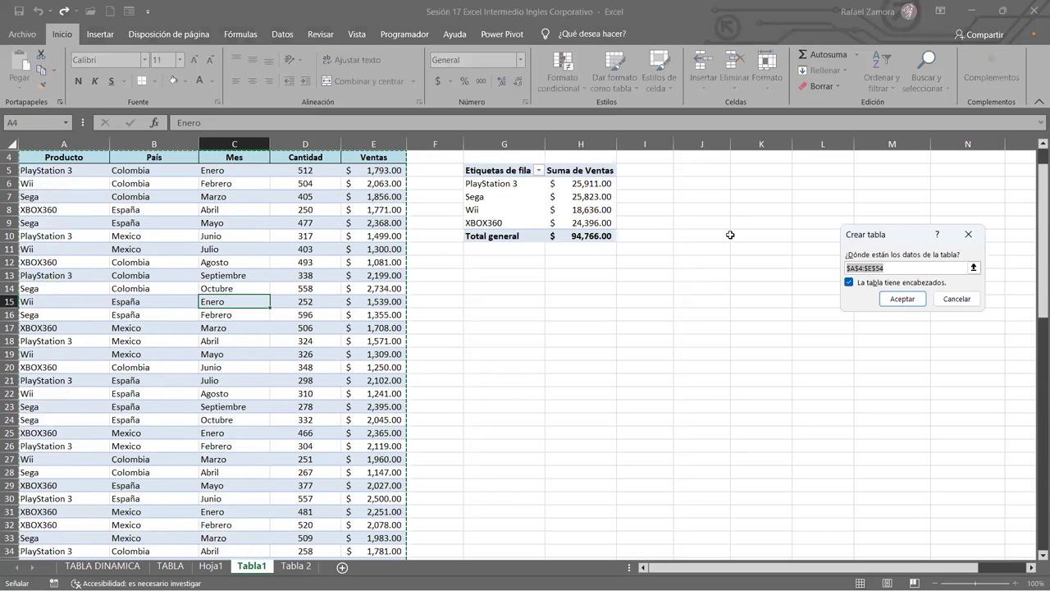
pyautogui.press('Return')
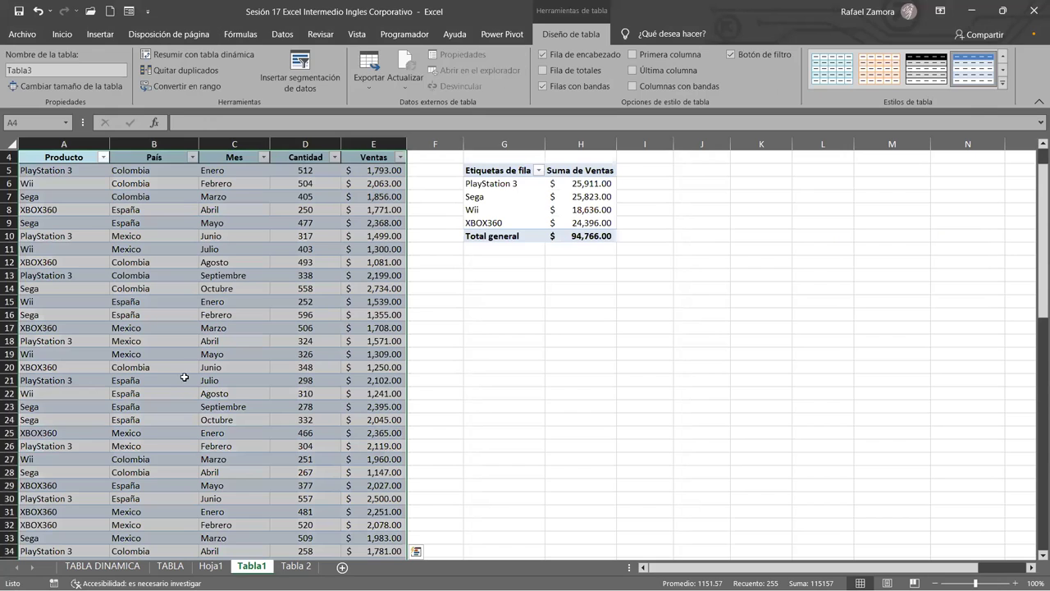
pyautogui.click(277, 230)
pyautogui.hotkey('ctrl', 'shift', 'l')
# Select A55, the first empty row below the table
pyautogui.scroll(-3, 205, 305)
pyautogui.scroll(-4, 169, 339)
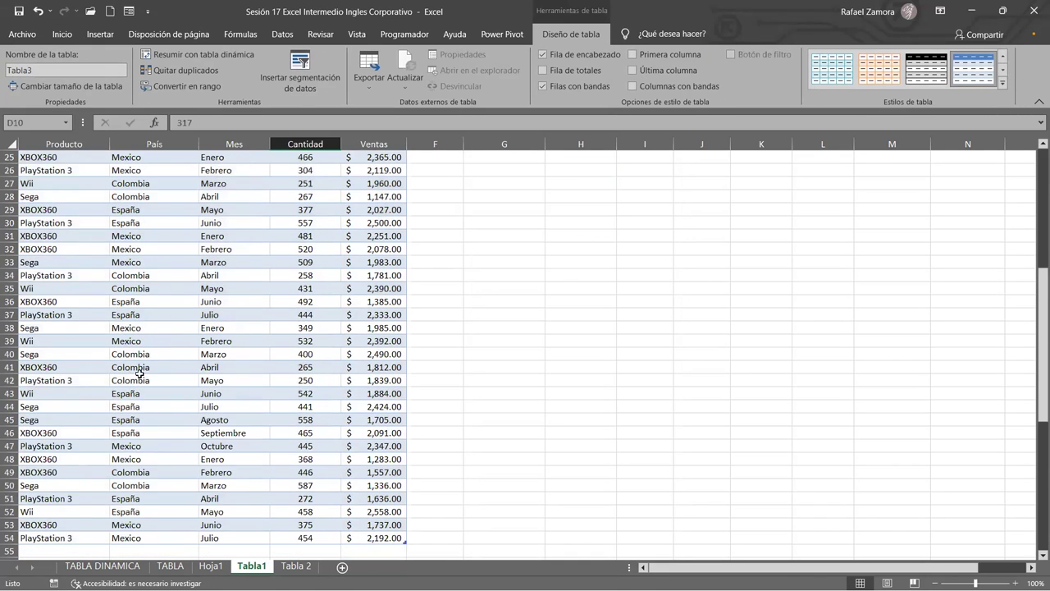
pyautogui.scroll(-4, 140, 370)
pyautogui.scroll(-1, 99, 411)
pyautogui.click(60, 353)
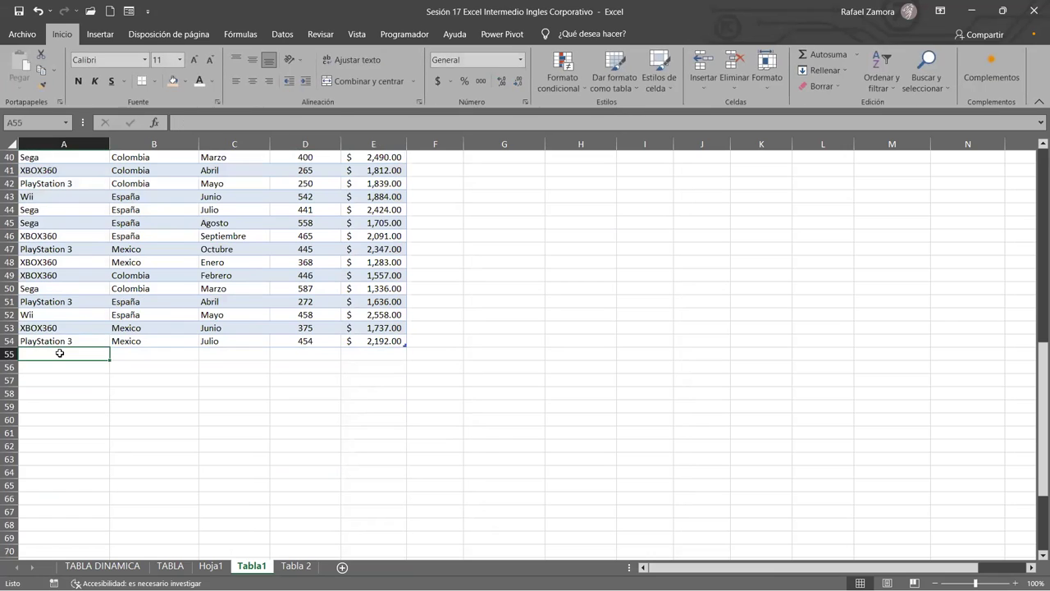
# Enter XBOX360 in A55 and copy España and Enero into the new row
pyautogui.write('x')
pyautogui.press('Return')
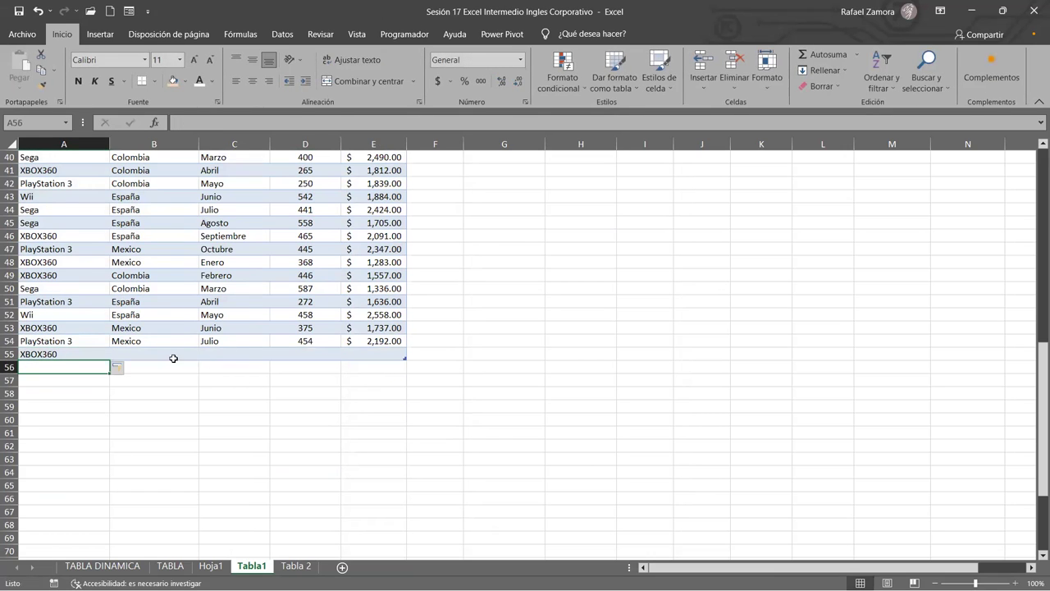
pyautogui.click(143, 301)
pyautogui.hotkey('ctrl', 'c')
pyautogui.click(163, 353)
pyautogui.hotkey('ctrl', 'v')
pyautogui.click(239, 261)
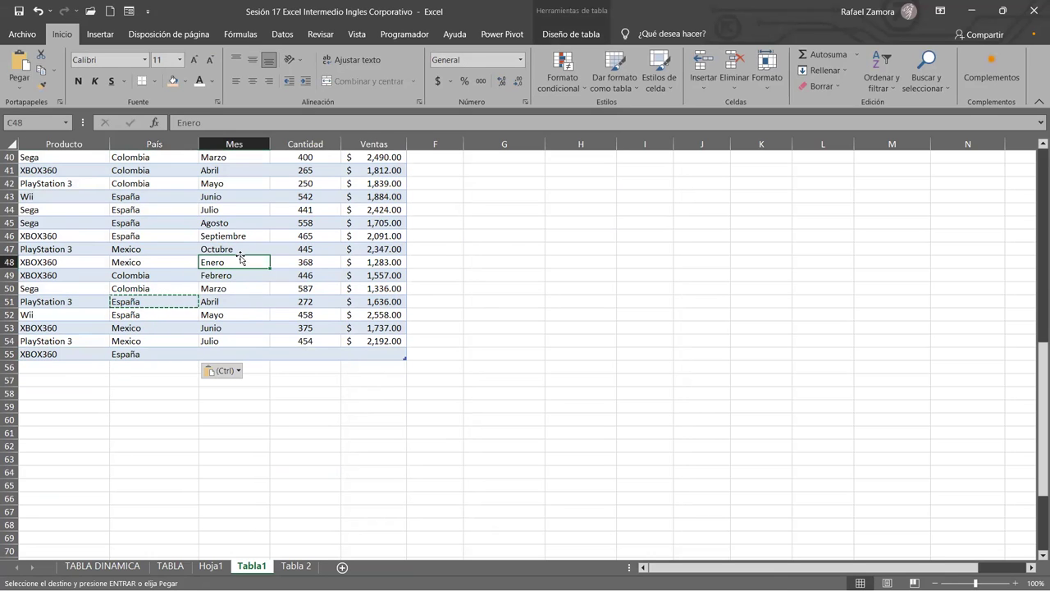
pyautogui.hotkey('ctrl', 'c')
pyautogui.click(234, 353)
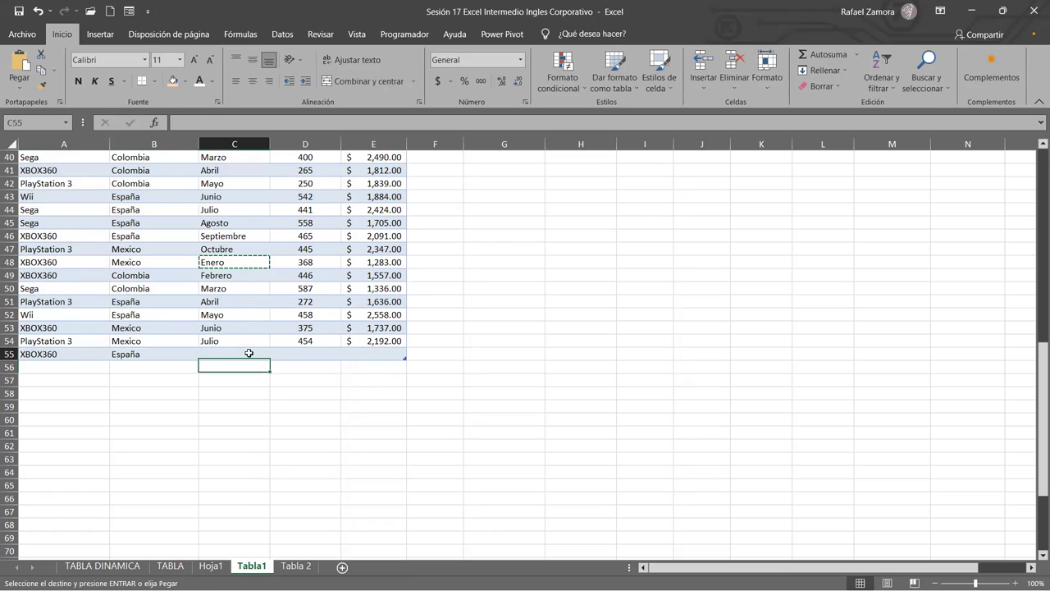
pyautogui.hotkey('ctrl', 'v')
# Copy quantity 368 and sales $2,347.00 into the new row's remaining cells
pyautogui.click(302, 262)
pyautogui.hotkey('ctrl', 'c')
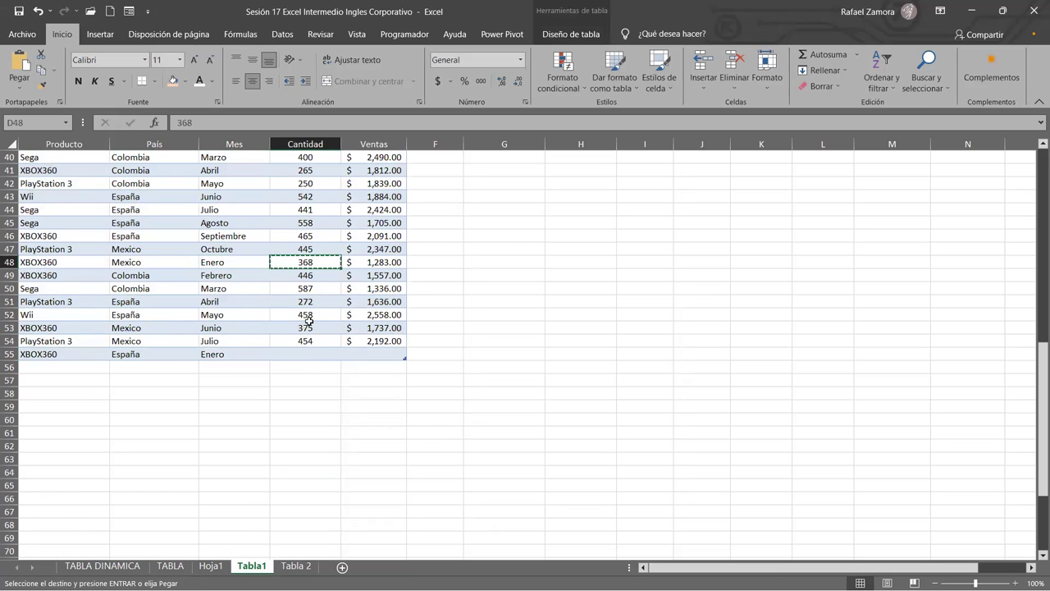
pyautogui.click(307, 354)
pyautogui.hotkey('ctrl', 'v')
pyautogui.click(379, 253)
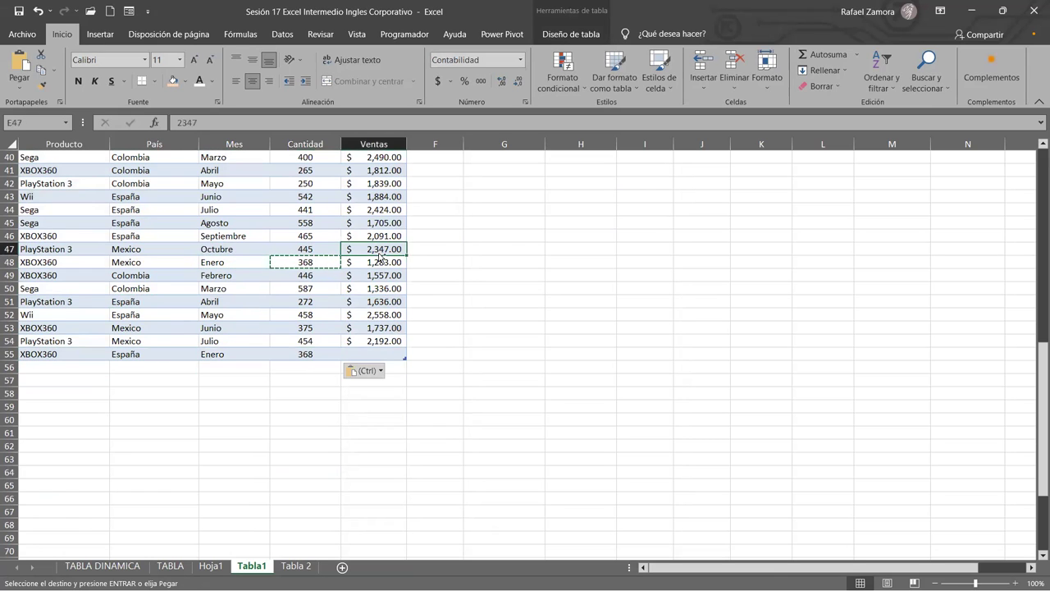
pyautogui.hotkey('ctrl', 'c')
pyautogui.click(376, 354)
pyautogui.hotkey('ctrl', 'v')
pyautogui.click(622, 302)
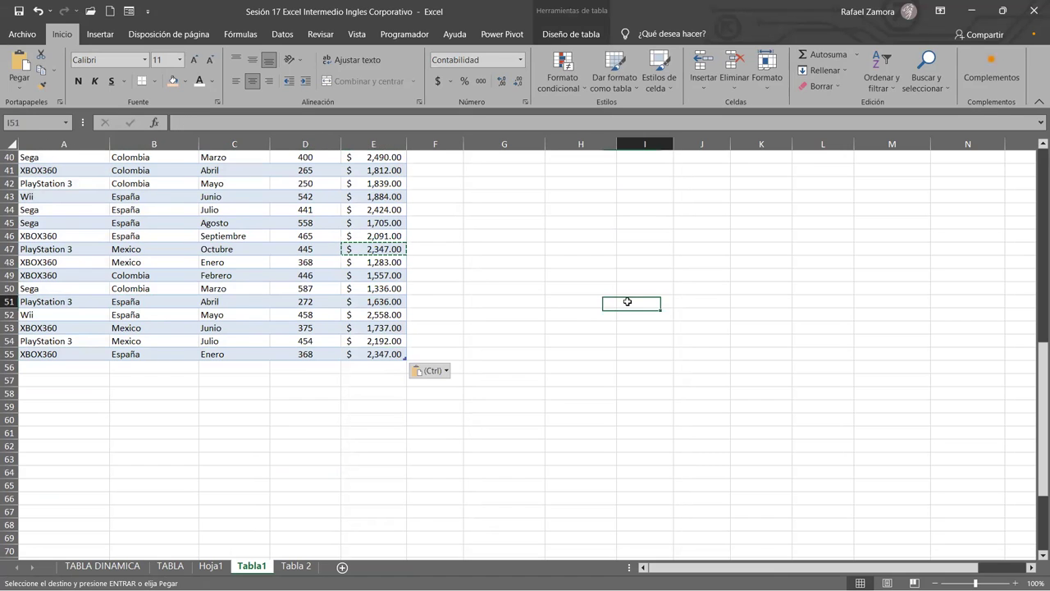
pyautogui.scroll(8, 387, 270)
pyautogui.scroll(4, 391, 279)
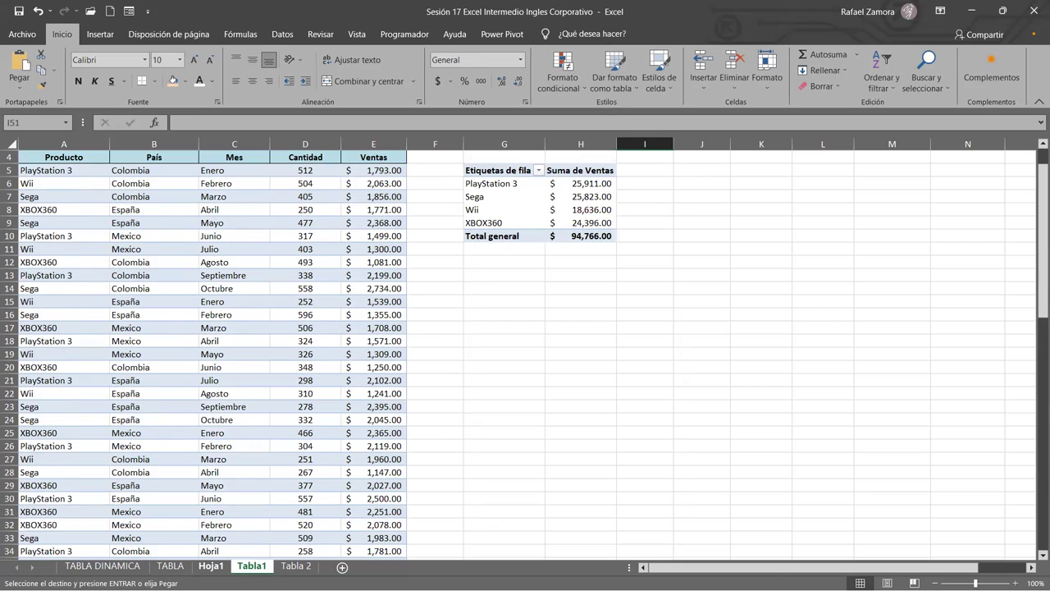
# Visit Hoja1, return to Tabla1, and select a value in the product sales pivot
pyautogui.click(210, 566)
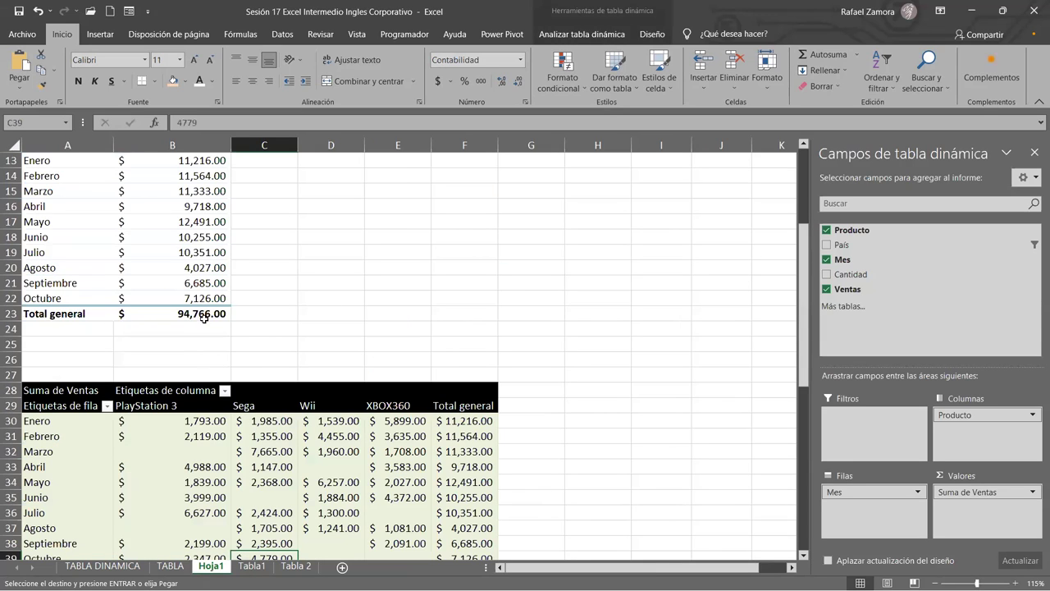
pyautogui.scroll(4, 206, 317)
pyautogui.scroll(-4, 206, 316)
pyautogui.scroll(-3, 246, 344)
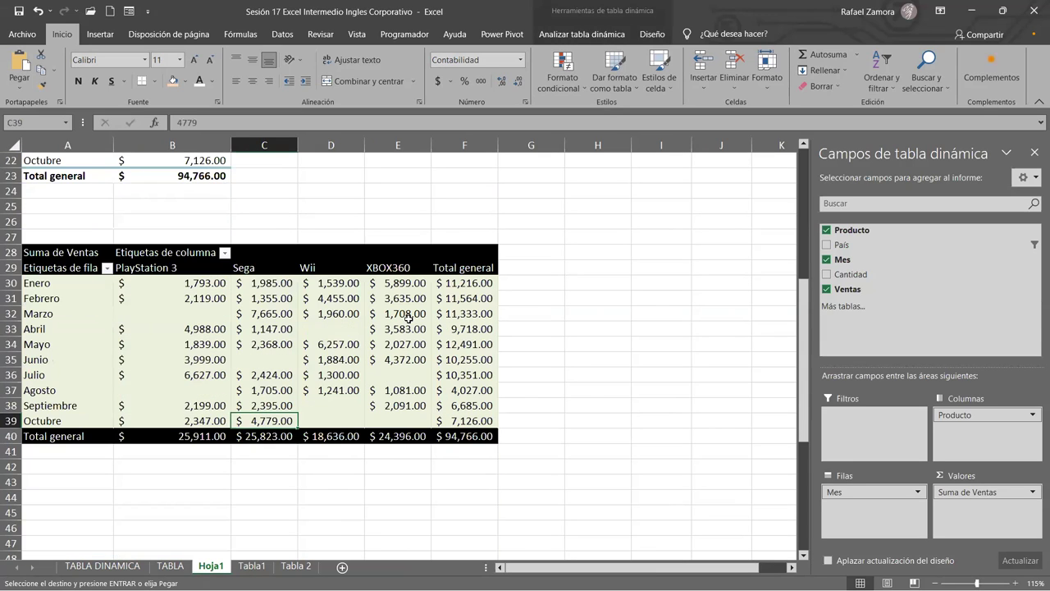
pyautogui.click(251, 566)
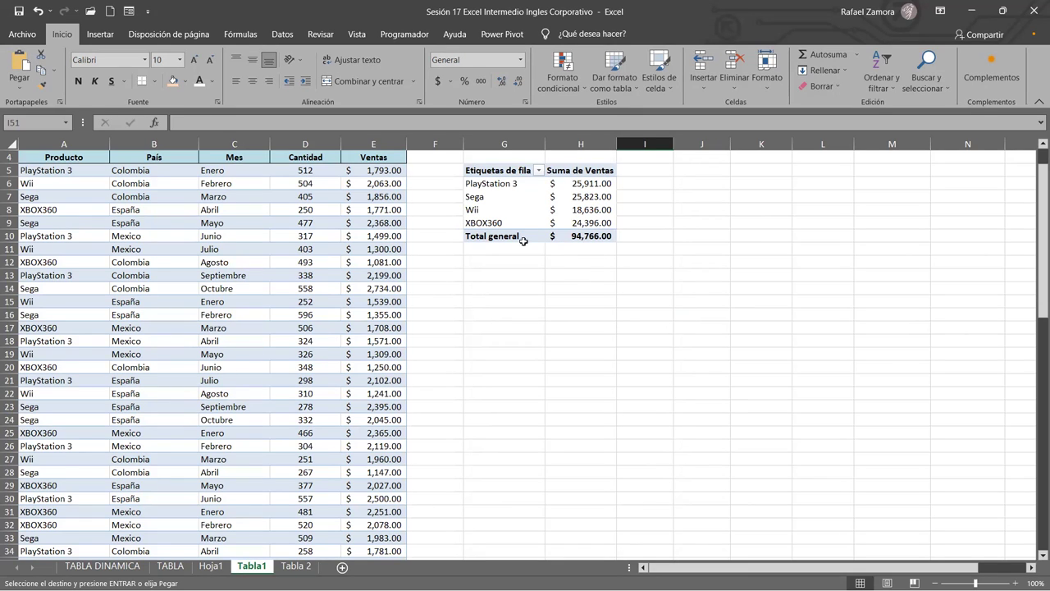
pyautogui.click(586, 205)
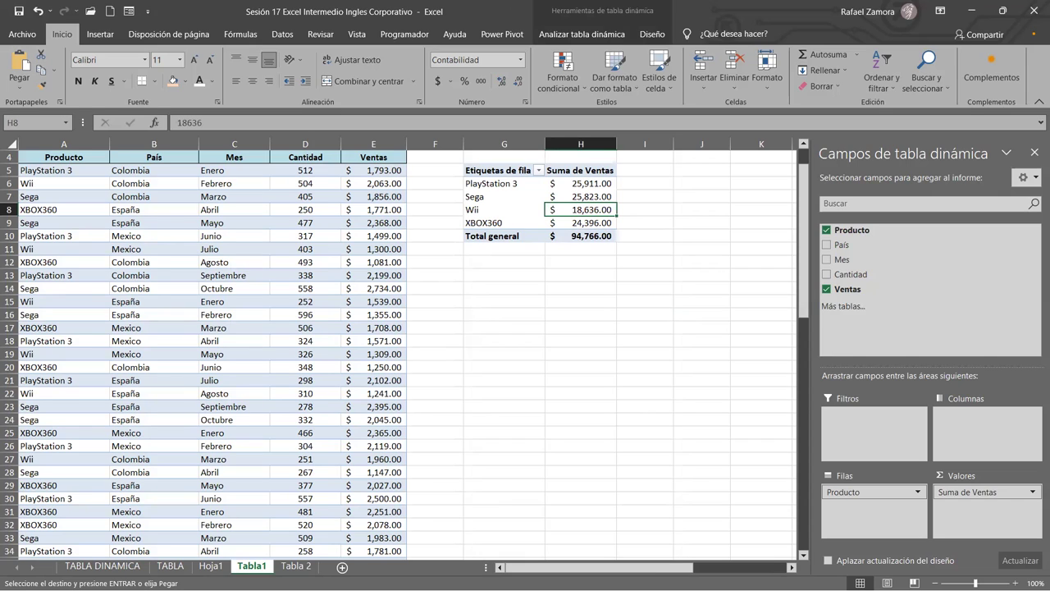
pyautogui.moveTo(580, 209)
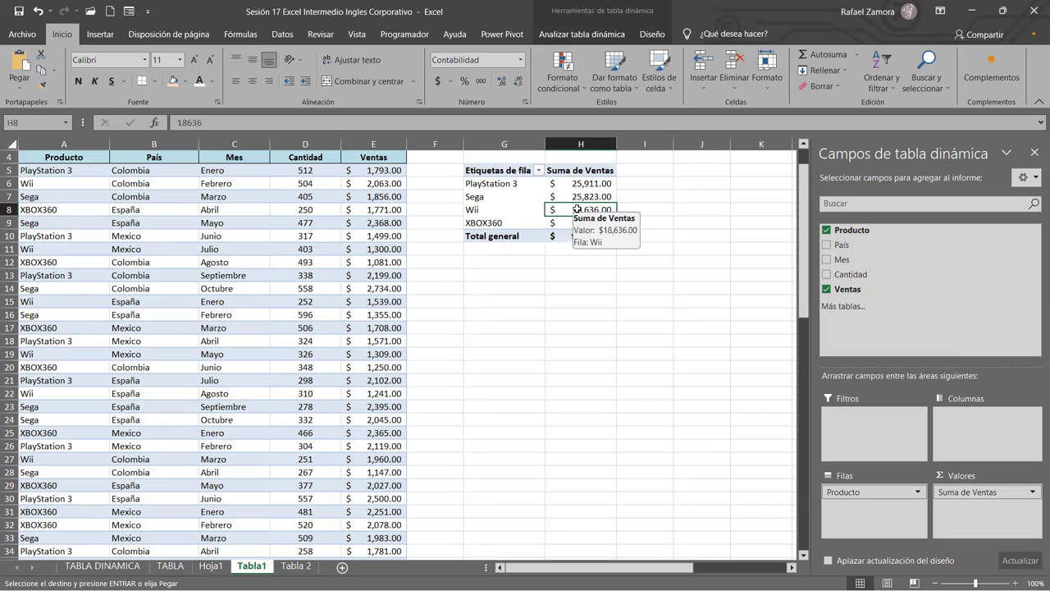
# Try refreshing the product pivot, dismiss the invalid field-name error, and select C8
pyautogui.rightClick(576, 211)
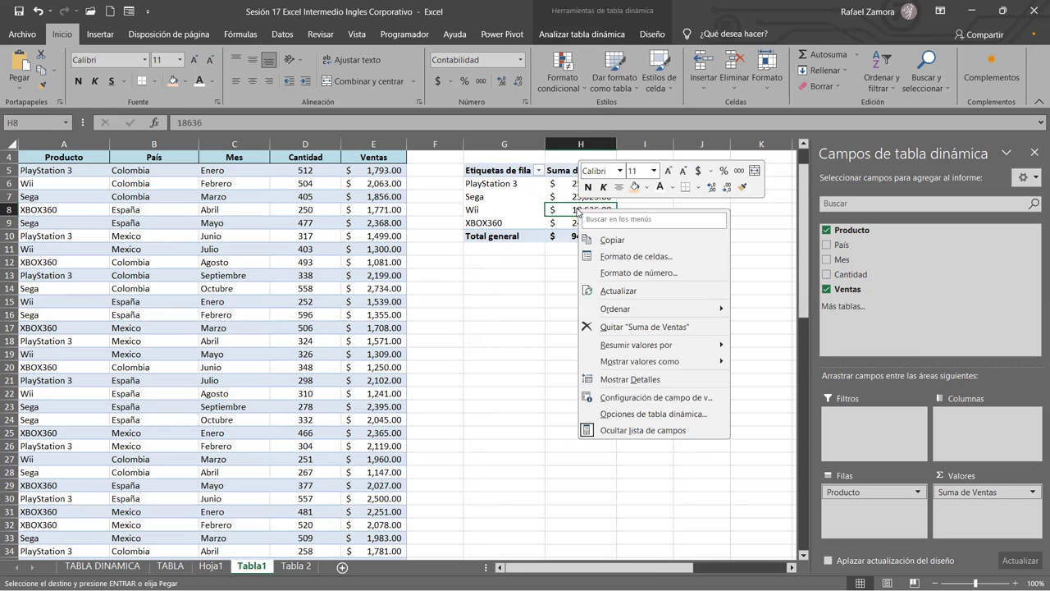
pyautogui.click(655, 292)
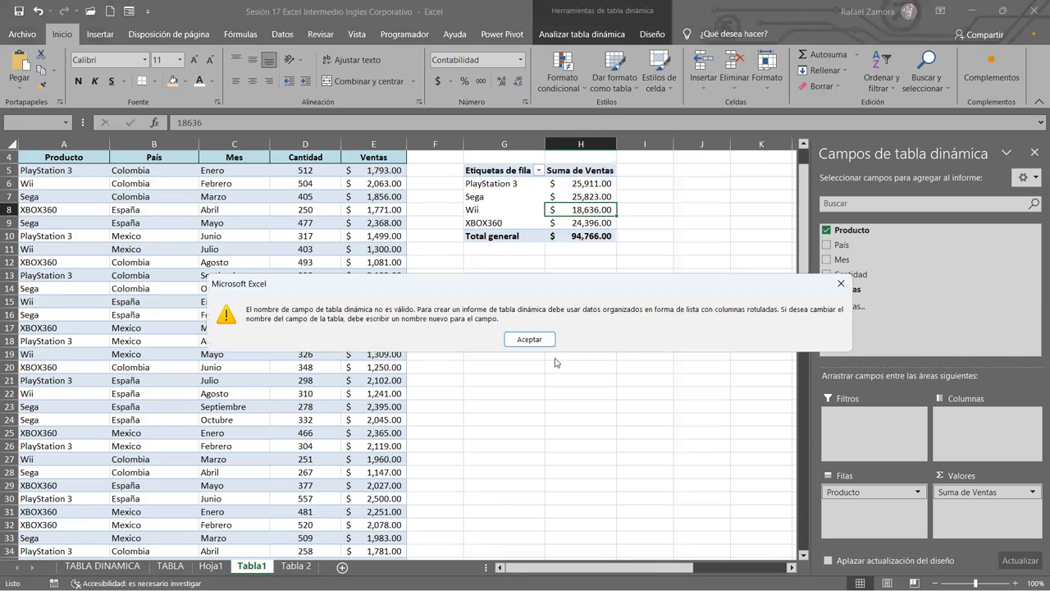
pyautogui.click(515, 340)
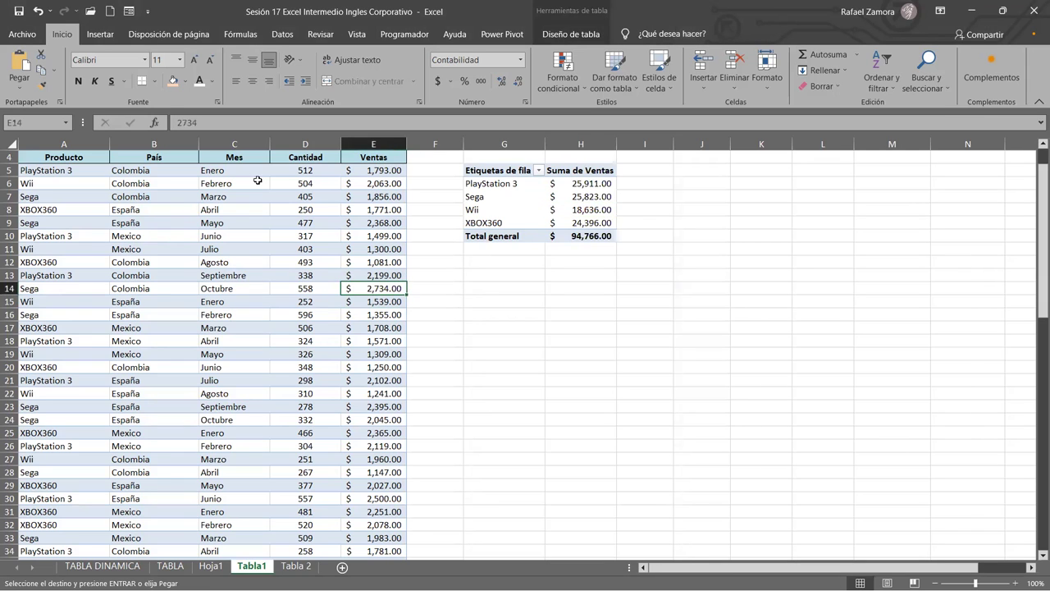
pyautogui.click(211, 205)
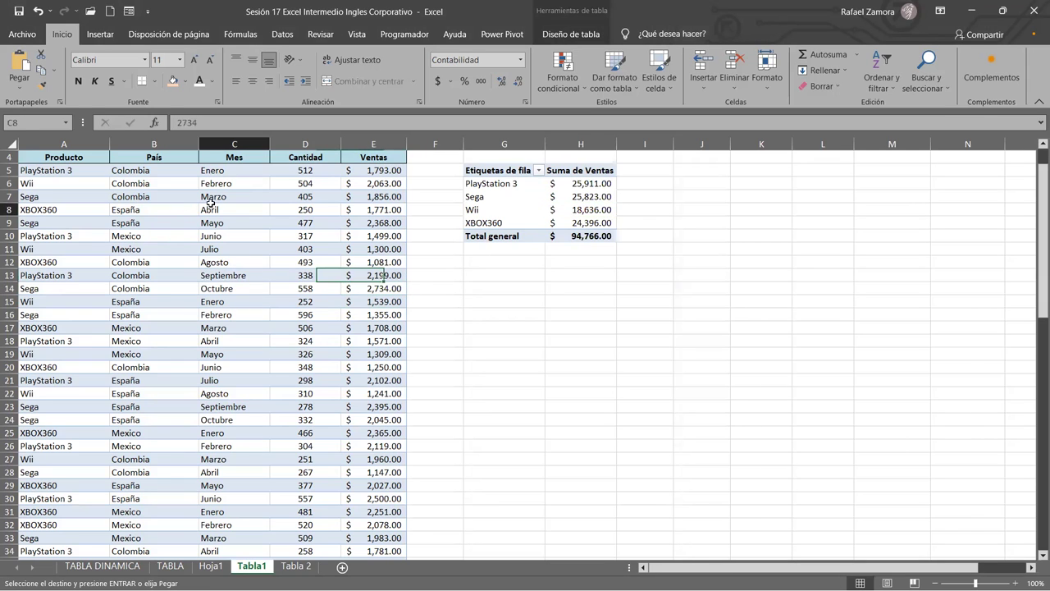
# On Hoja1, refresh all pivot tables and dismiss the invalid field-name error
pyautogui.click(211, 566)
pyautogui.click(397, 313)
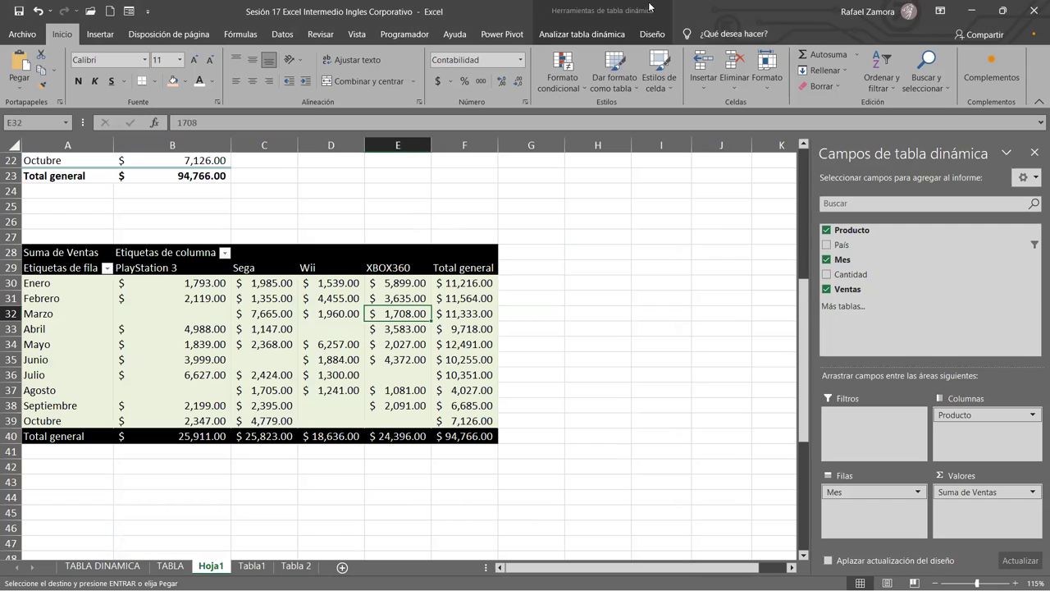
pyautogui.click(574, 34)
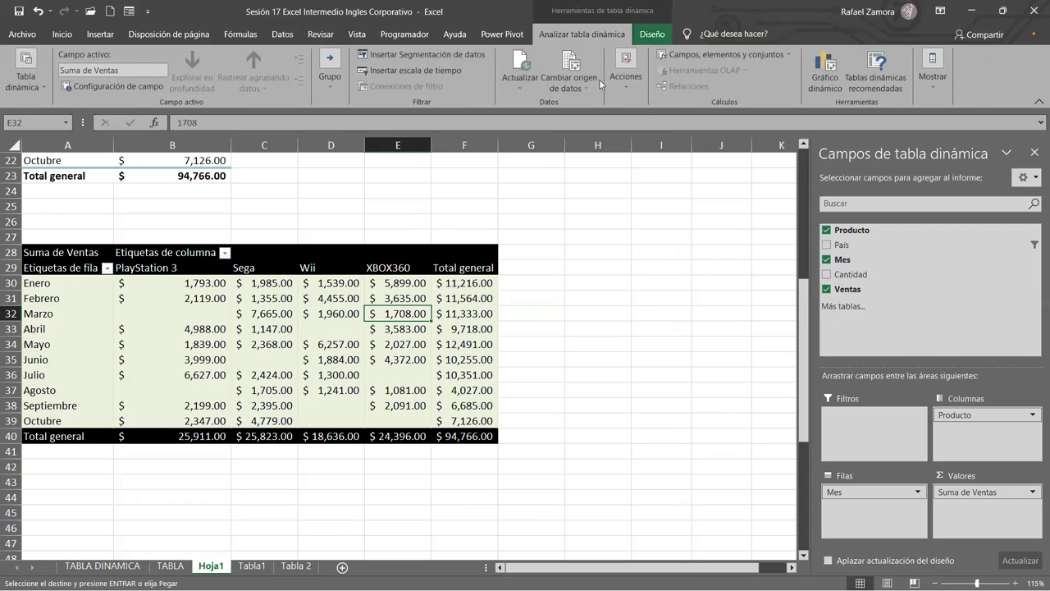
pyautogui.click(522, 90)
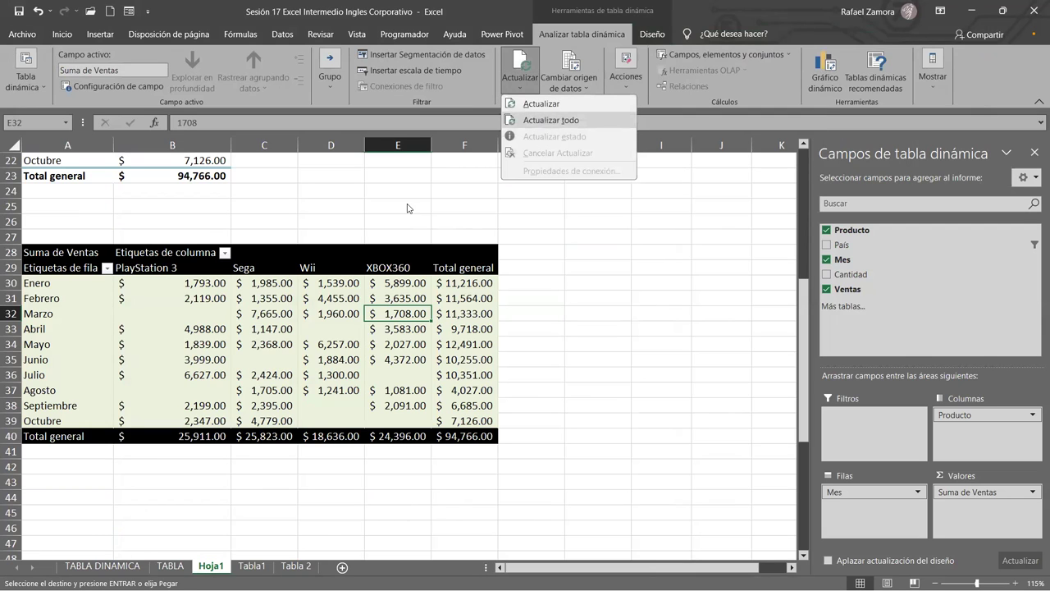
pyautogui.click(541, 119)
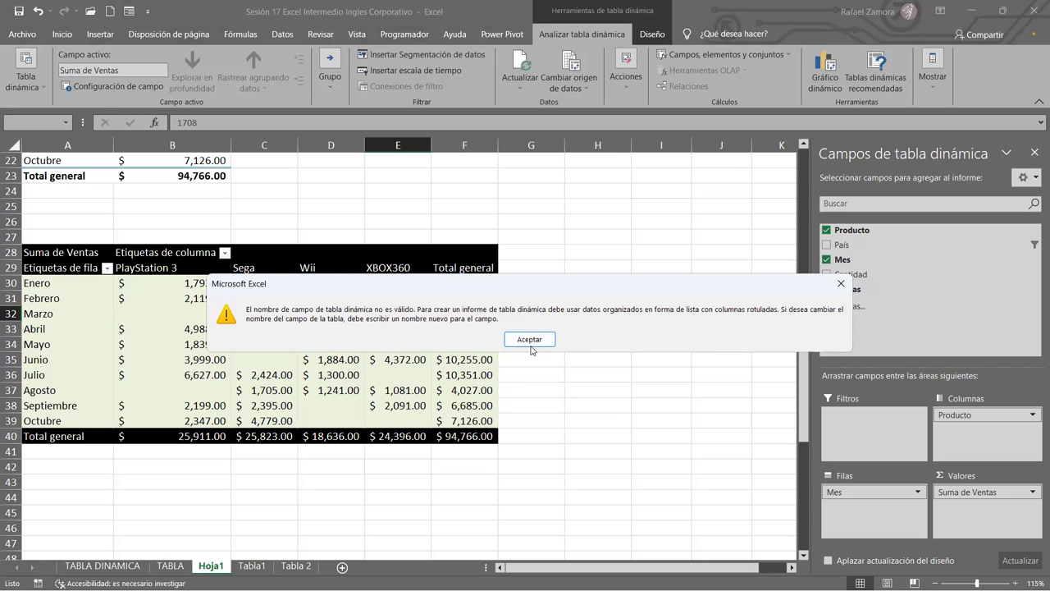
pyautogui.click(529, 339)
pyautogui.click(581, 244)
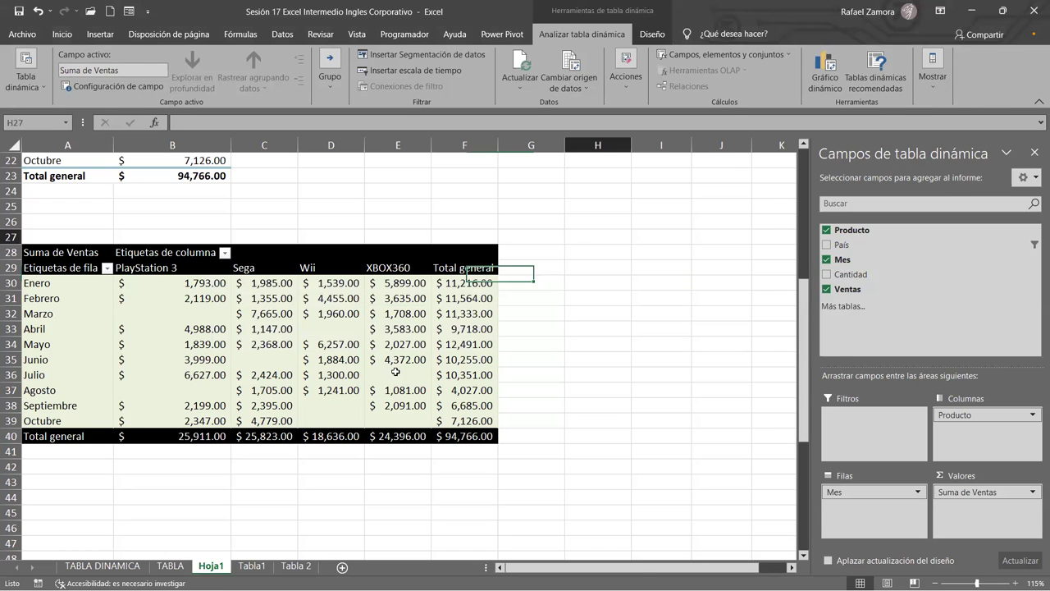
# Check the Mayo grand total of 12,491 and XBOX360's Mayo sales, then return to Tabla1
pyautogui.scroll(5, 638, 202)
pyautogui.scroll(-3, 574, 287)
pyautogui.scroll(-2, 464, 345)
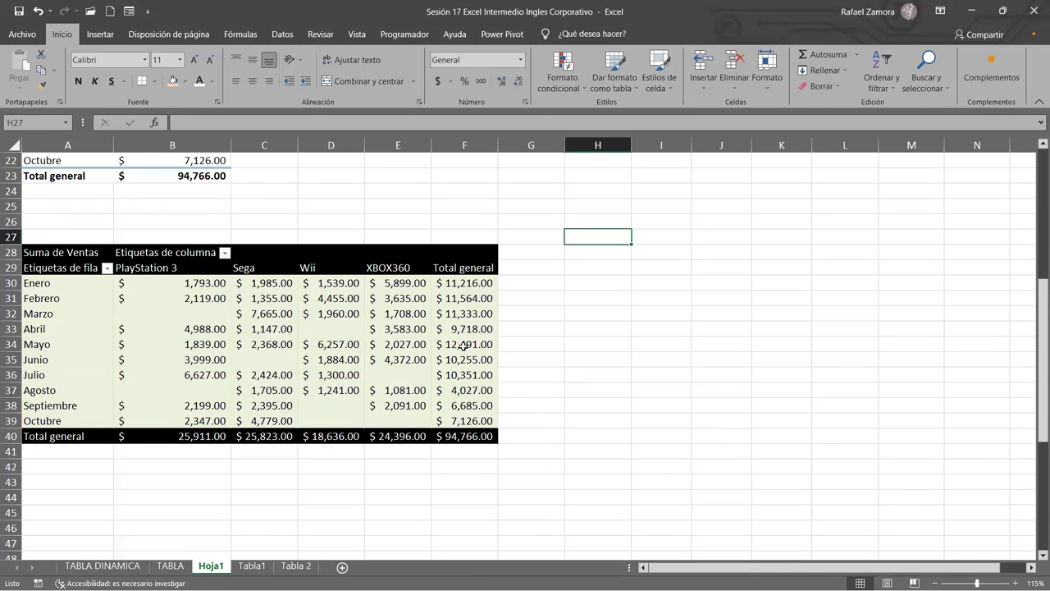
pyautogui.click(464, 346)
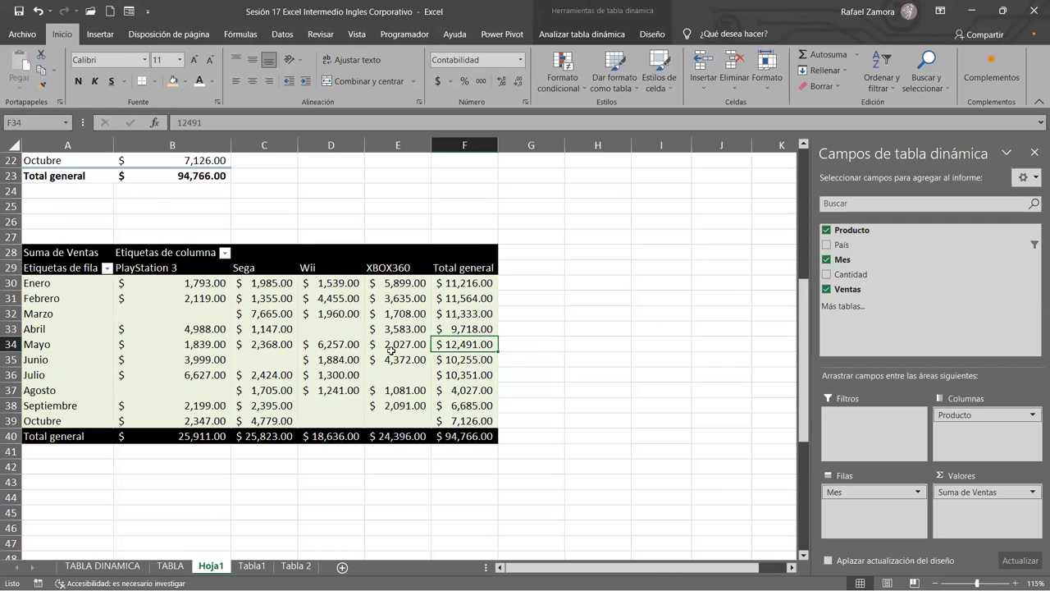
pyautogui.click(389, 344)
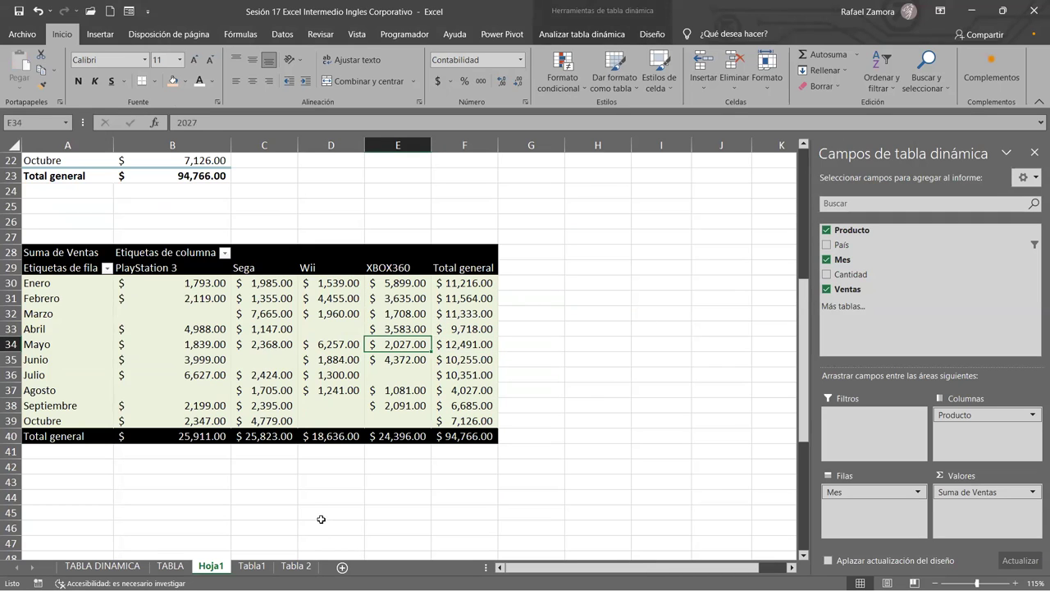
pyautogui.click(252, 566)
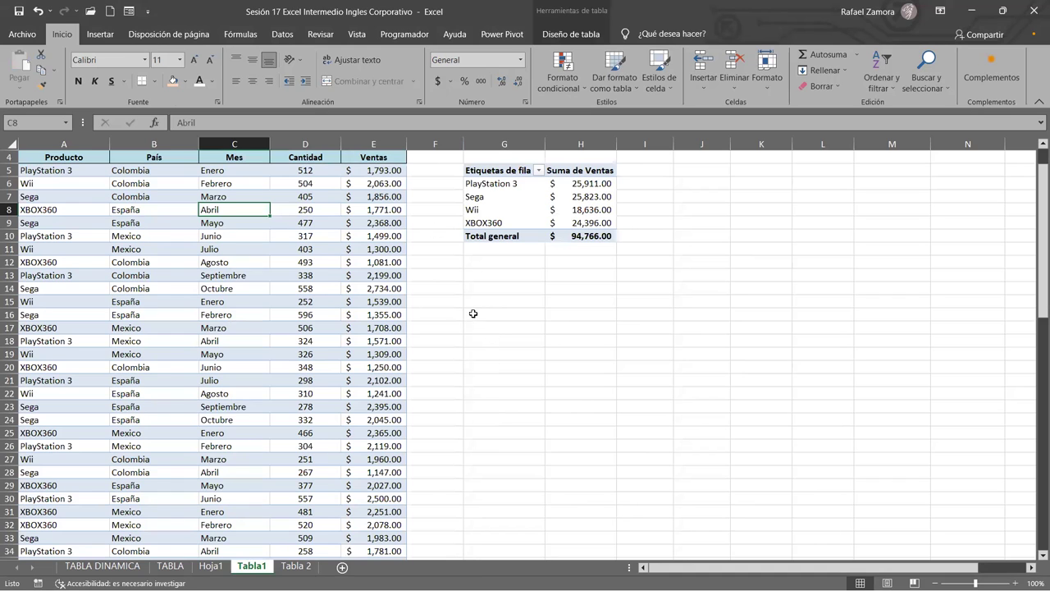
# Inspect several Cantidad values in the data, including 465 further down
pyautogui.click(316, 262)
pyautogui.click(276, 289)
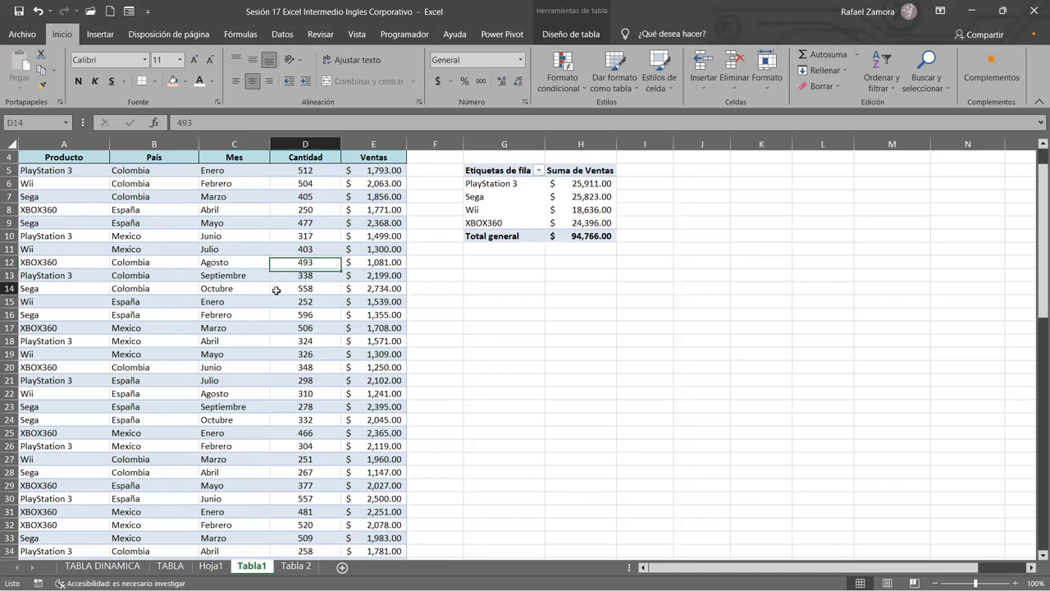
pyautogui.scroll(-5, 229, 394)
pyautogui.scroll(-5, 241, 441)
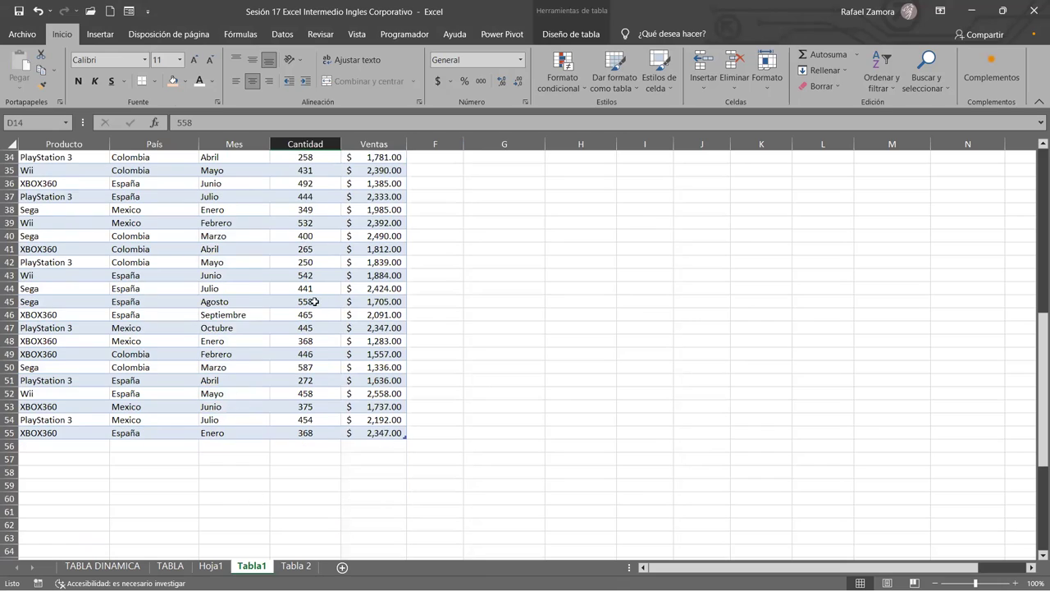
pyautogui.click(335, 315)
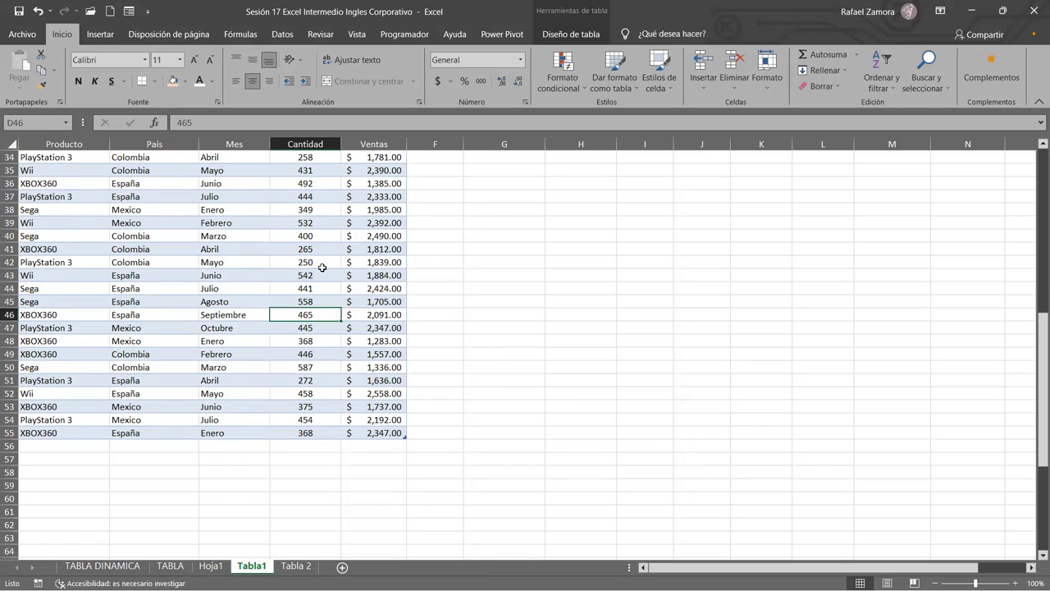
pyautogui.scroll(5, 324, 263)
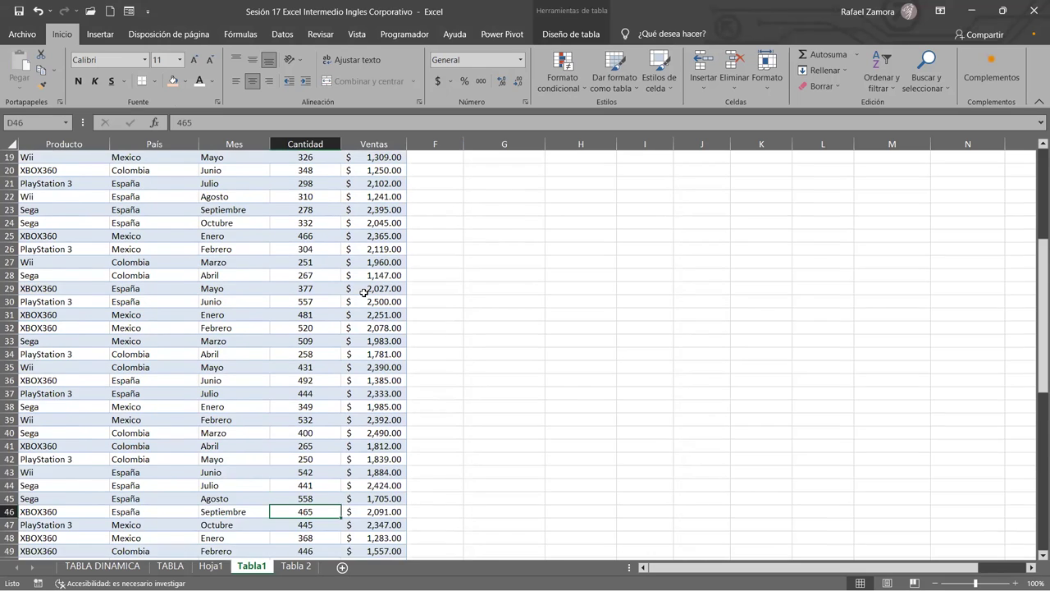
pyautogui.scroll(6, 323, 250)
# Point out Mayo entries in Mes and a Mexico entry in País, then go to Hoja1
pyautogui.click(258, 261)
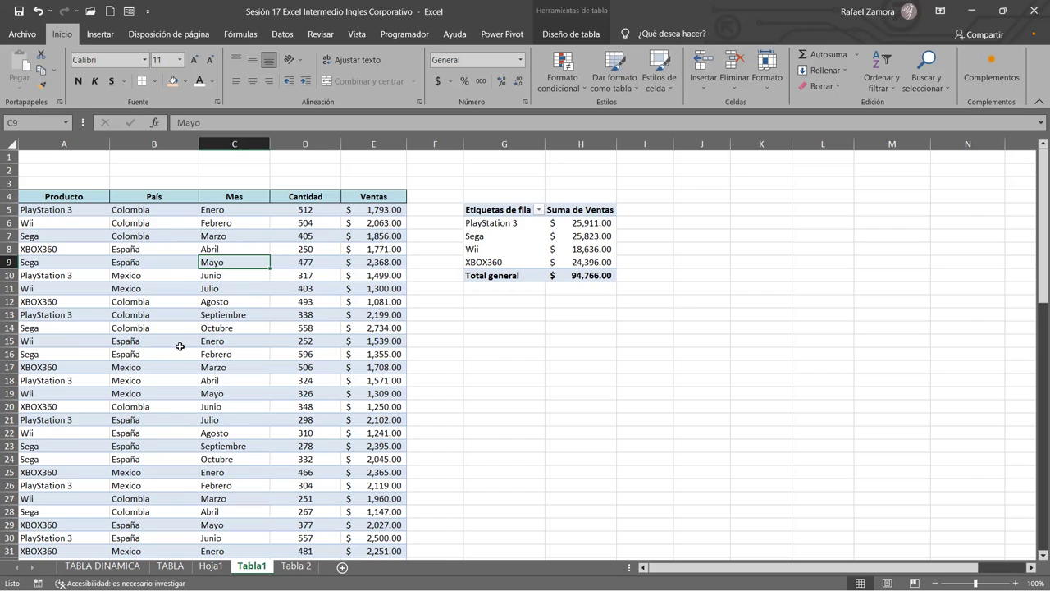
pyautogui.click(264, 393)
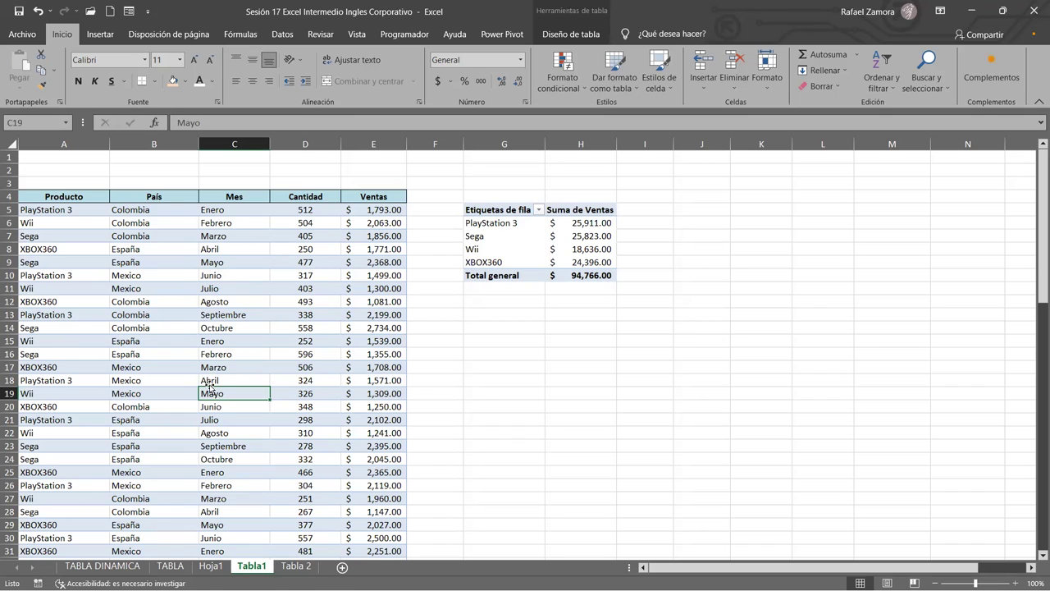
pyautogui.click(190, 279)
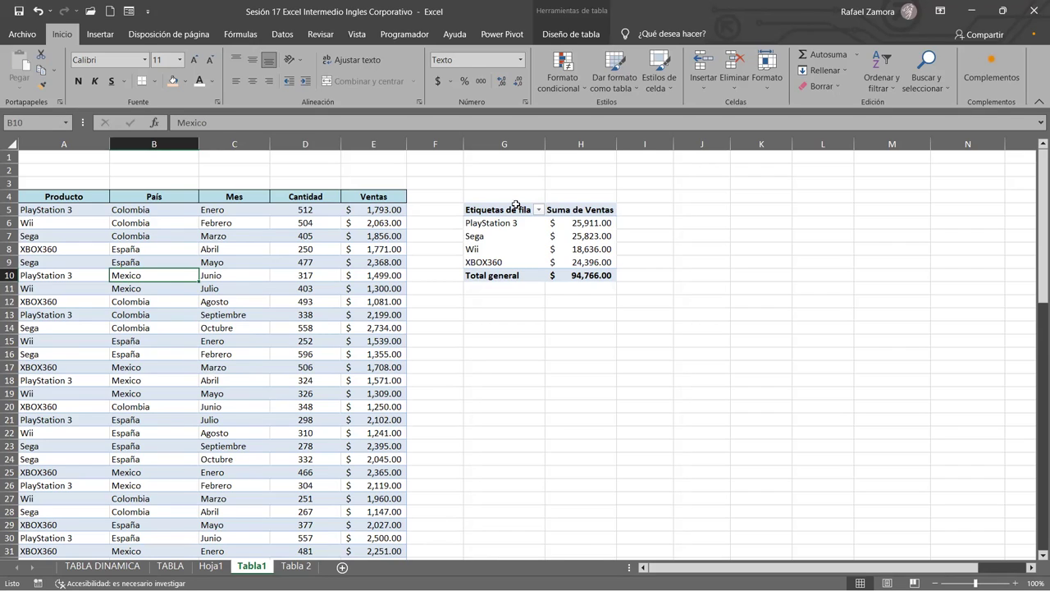
pyautogui.click(210, 566)
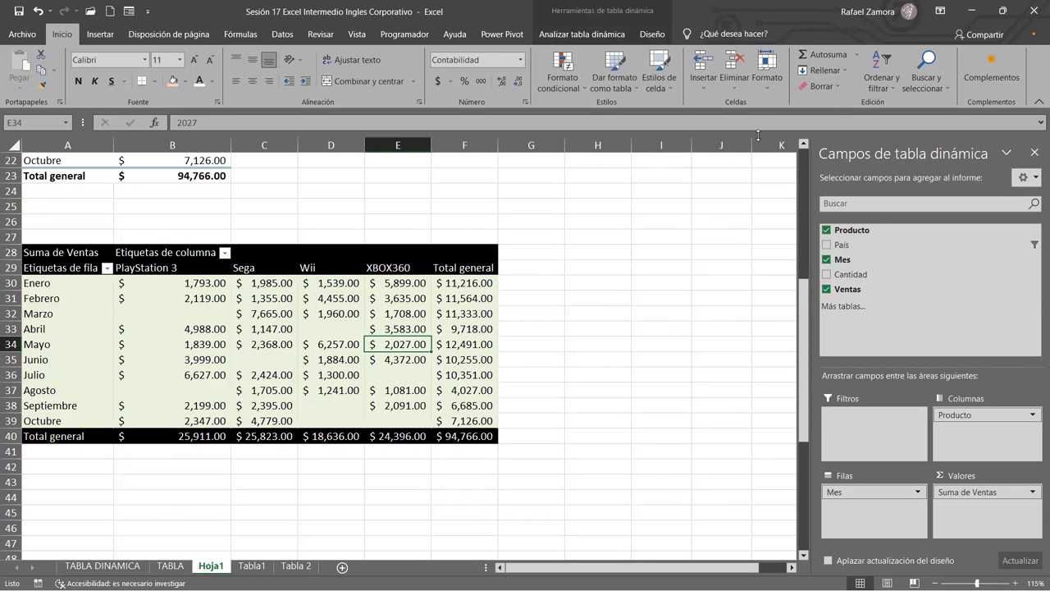
# Check Sega's Marzo sales of $7,665.00 and the Enero grand total in the Hoja1 pivot
pyautogui.click(266, 308)
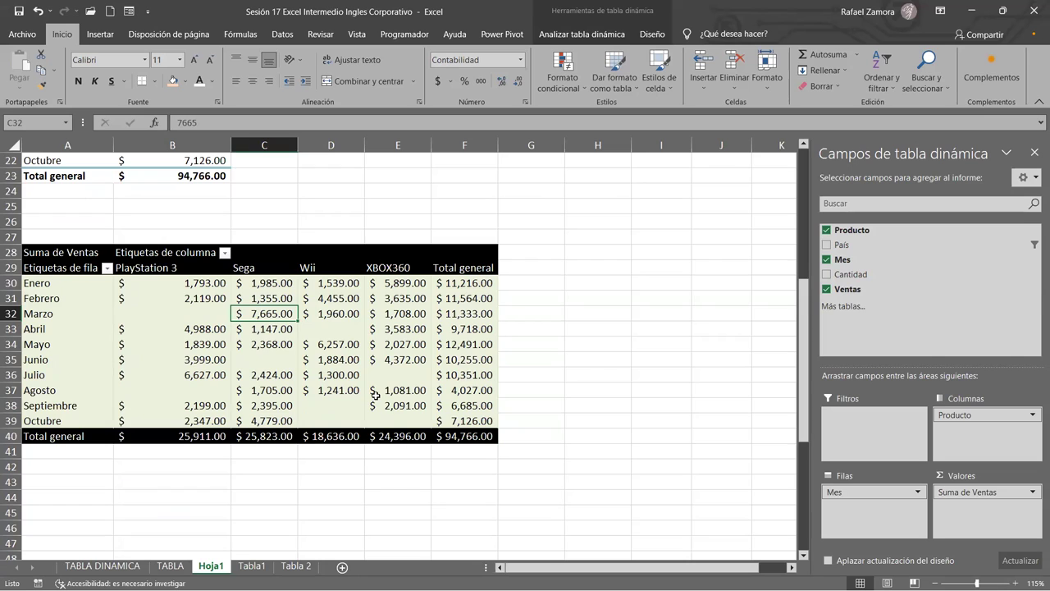
pyautogui.click(464, 282)
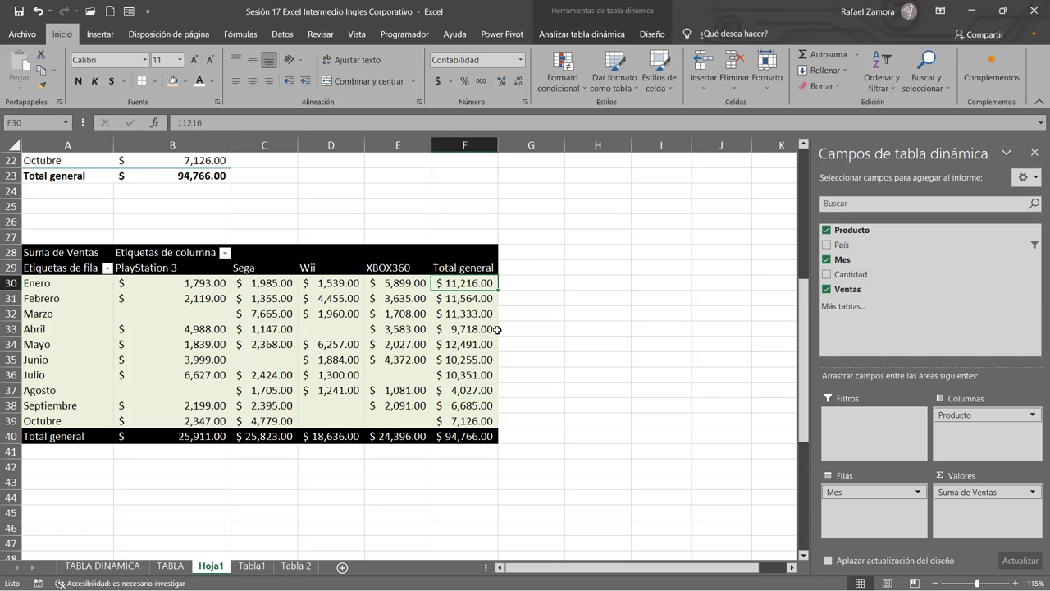
pyautogui.moveTo(459, 329)
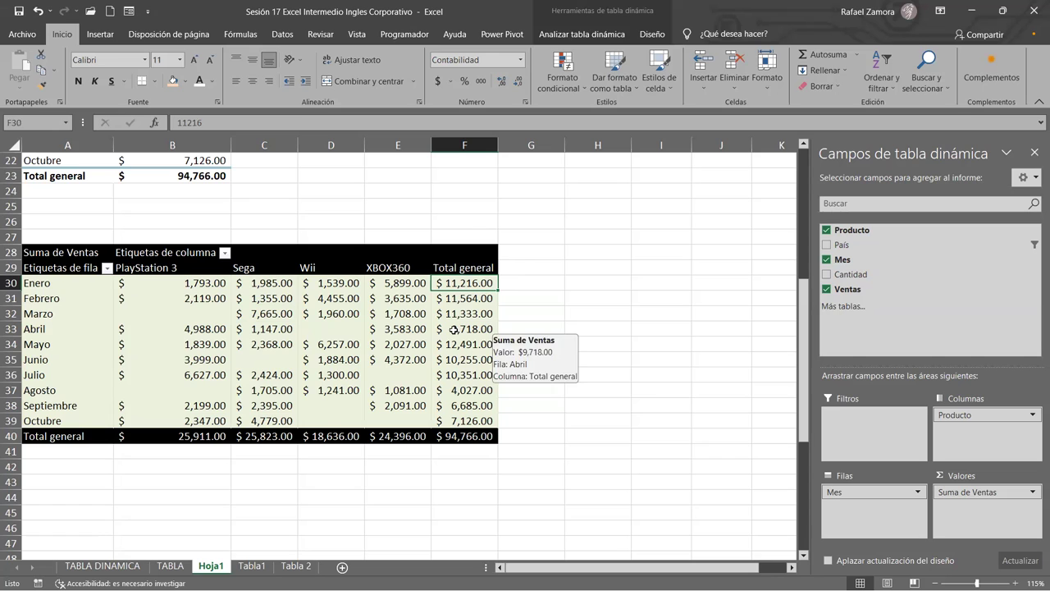
# Insert a blank column at G on Tabla1 and add an IVA header in F4
pyautogui.click(252, 566)
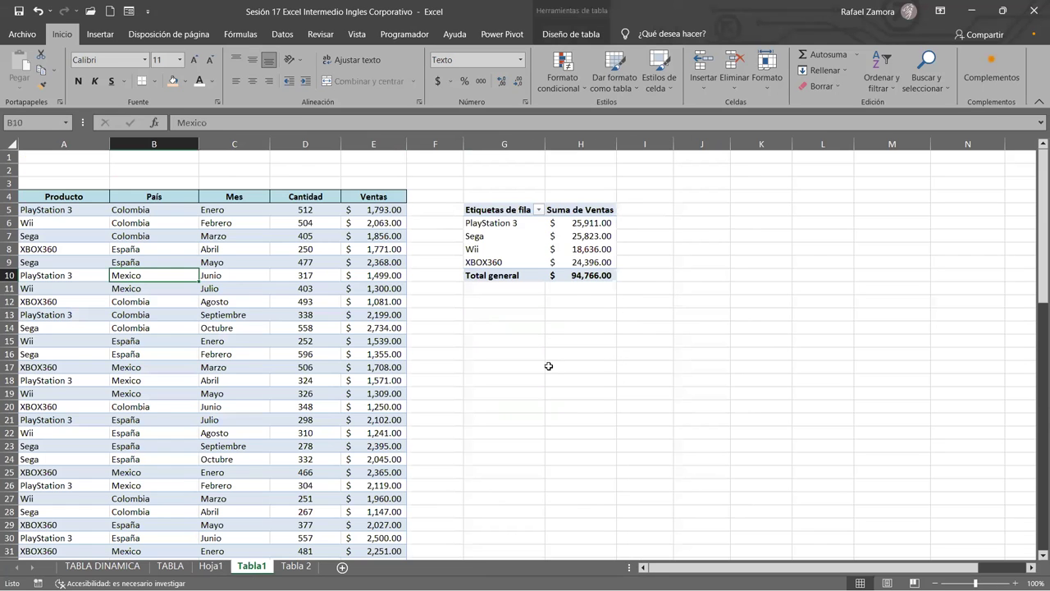
pyautogui.click(348, 276)
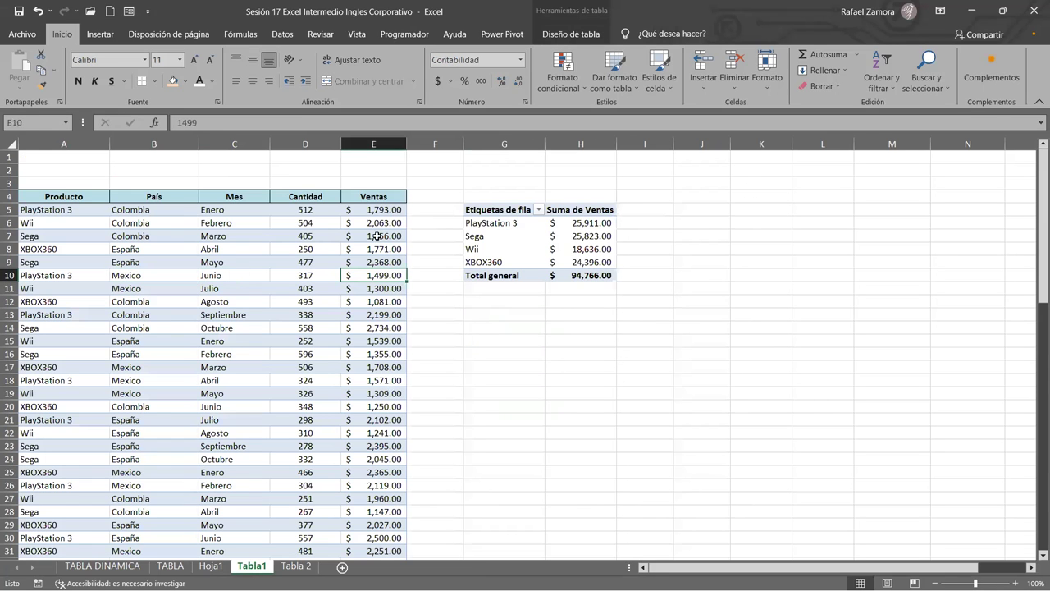
pyautogui.click(507, 143)
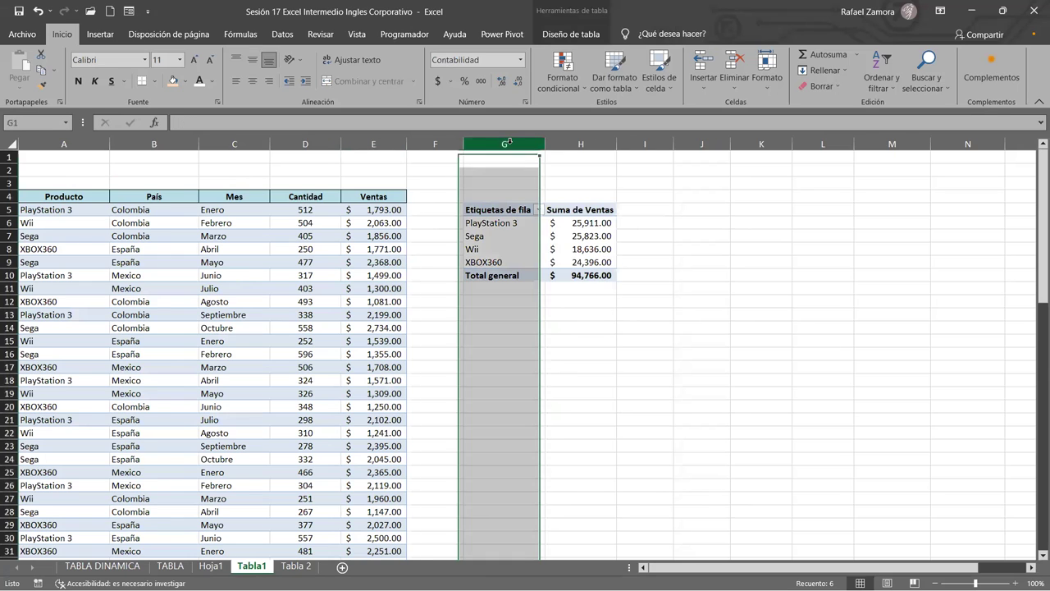
pyautogui.hotkey('ctrl', '+')
pyautogui.click(131, 341)
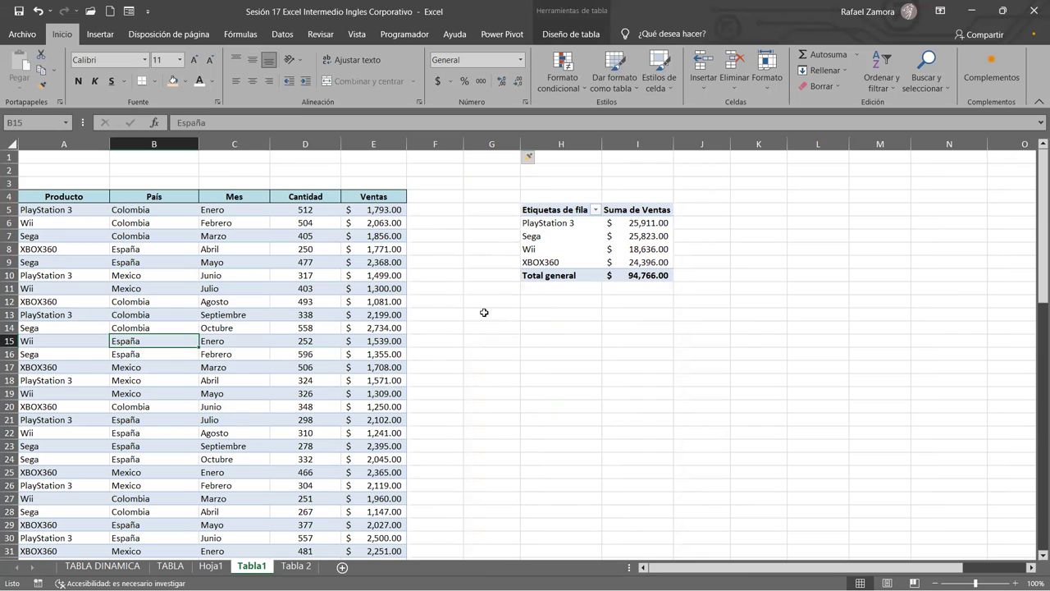
pyautogui.click(422, 201)
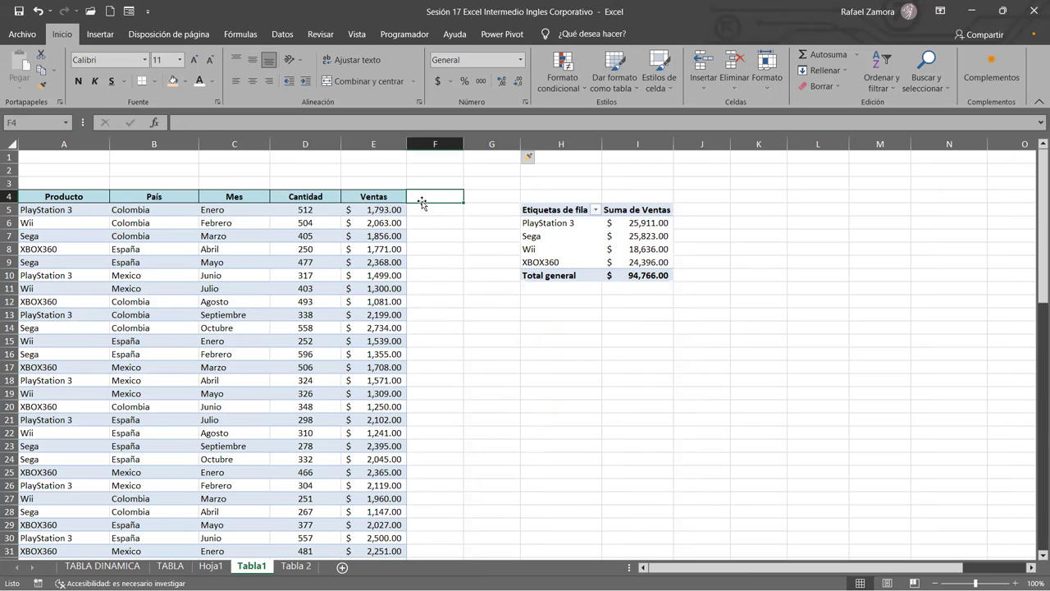
pyautogui.write('IVA')
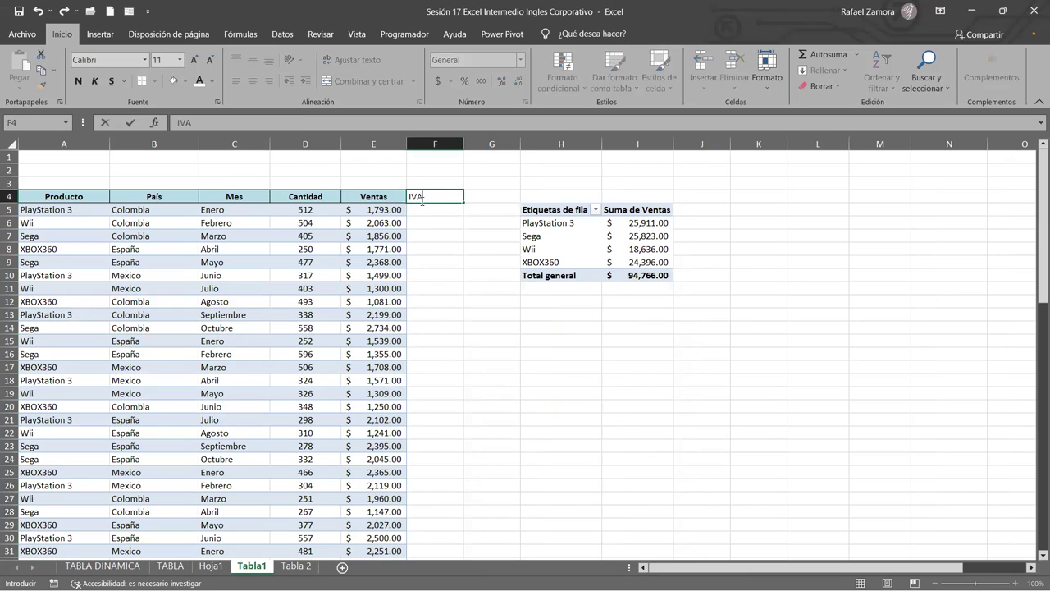
pyautogui.press('Return')
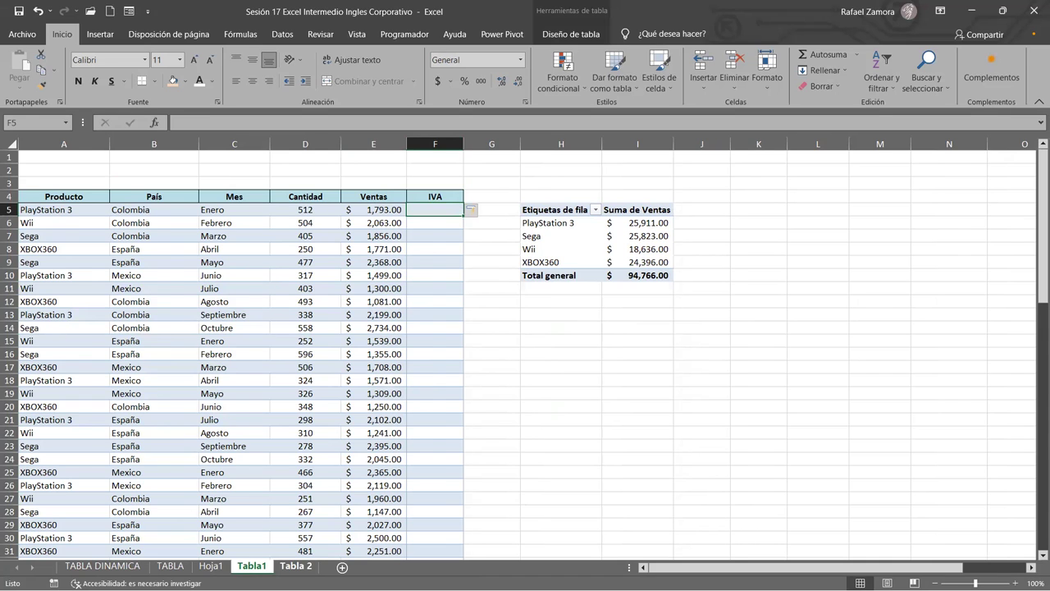
# Visit Tabla 2, return to Tabla1, and cancel a formula started in F5
pyautogui.click(295, 565)
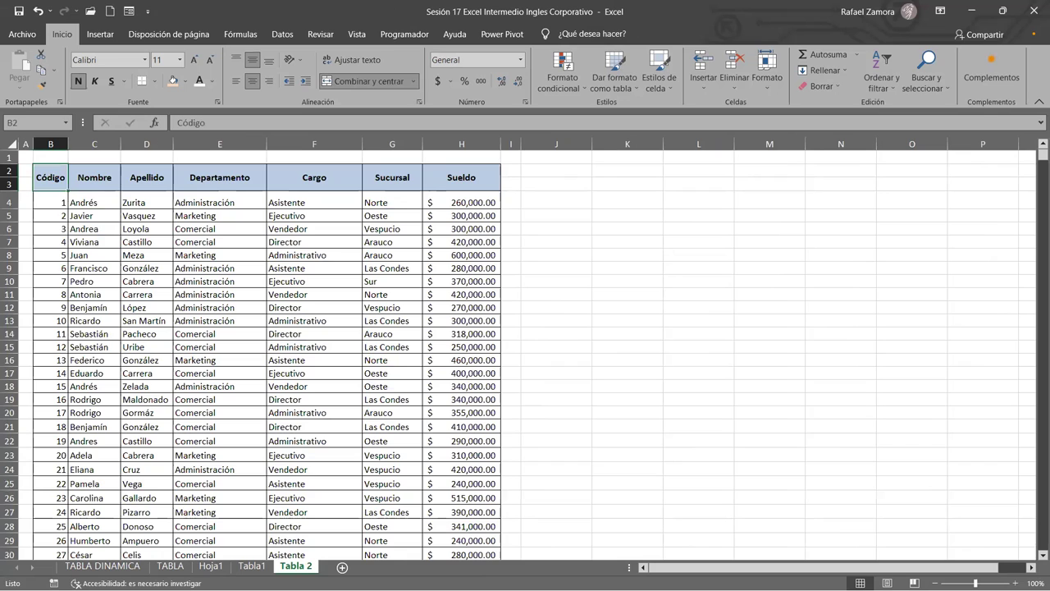
pyautogui.hotkey('ctrl', 'pageup')
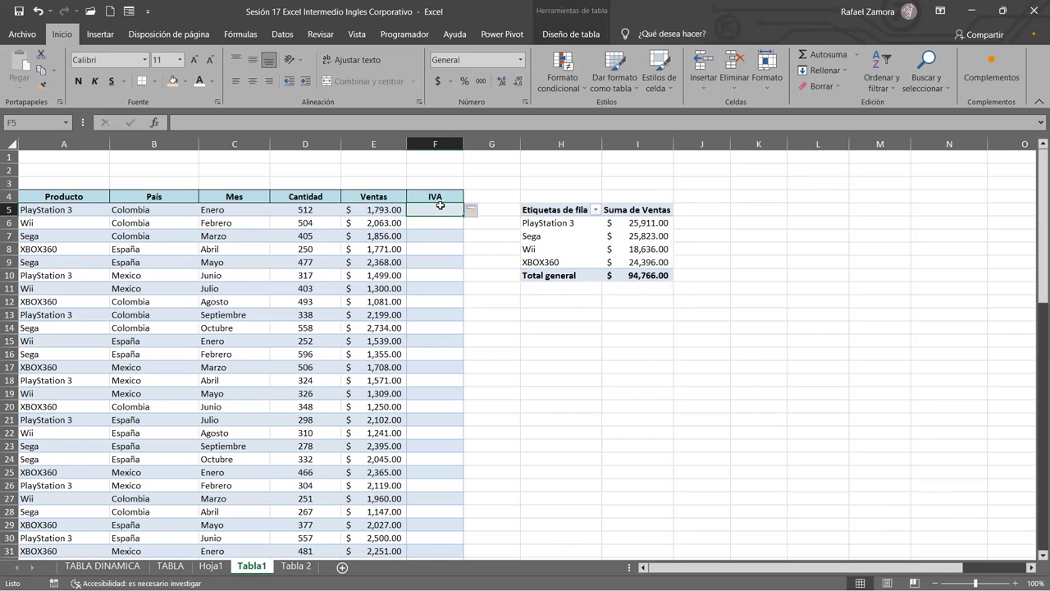
pyautogui.write('=')
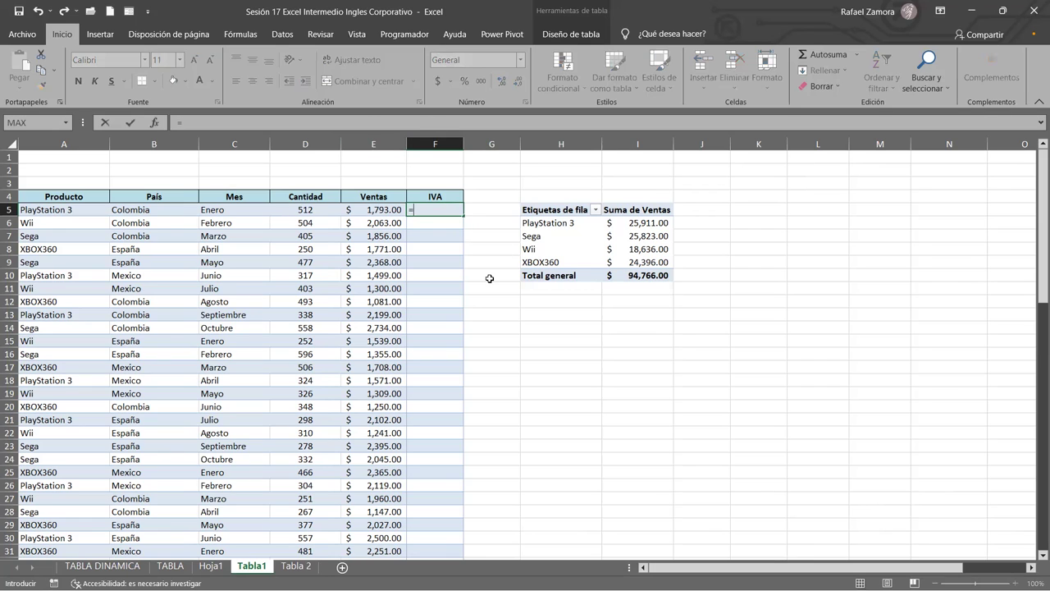
pyautogui.press('Escape')
# Undo the table's IVA column expansion and header, then move to Hoja1
pyautogui.hotkey('ctrl', 'z')
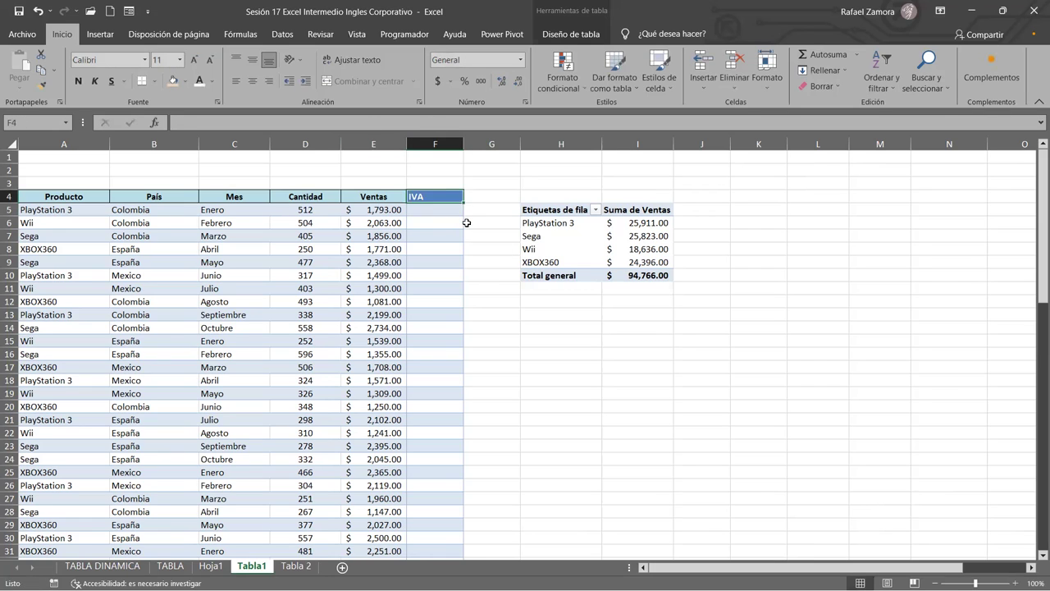
pyautogui.hotkey('ctrl', 'z')
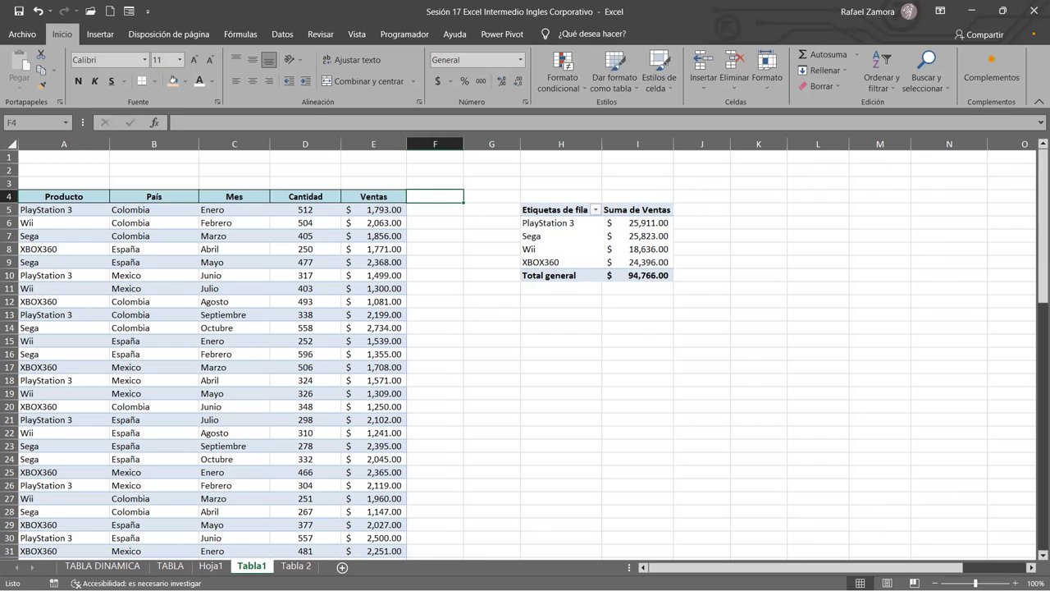
pyautogui.hotkey('ctrl', 'pagedown')
pyautogui.hotkey('ctrl', 'pageup')
pyautogui.hotkey('ctrl', 'pageup')
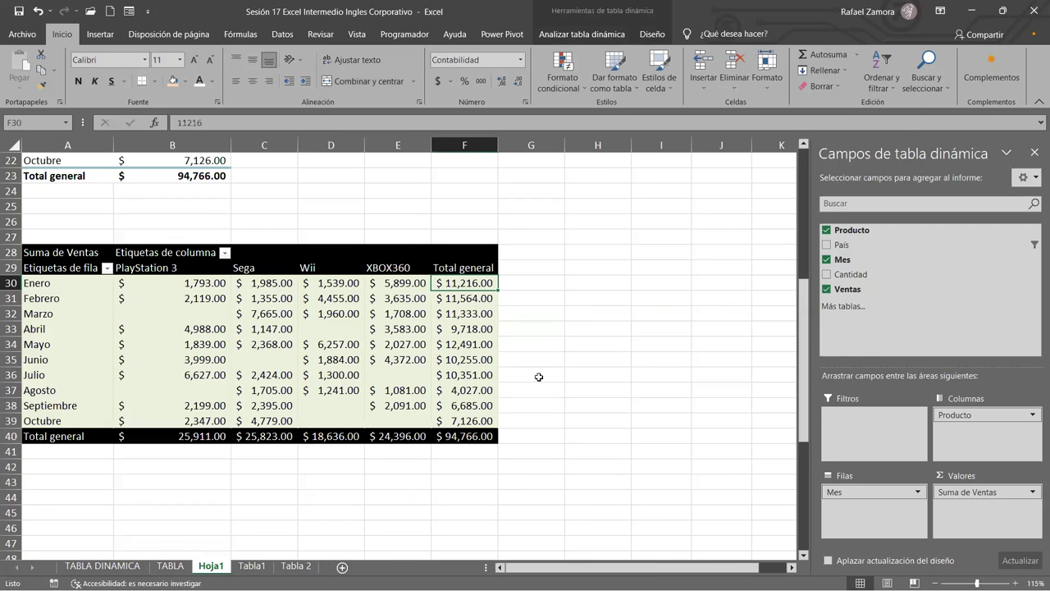
pyautogui.scroll(6, 539, 375)
pyautogui.scroll(1, 504, 354)
pyautogui.click(588, 262)
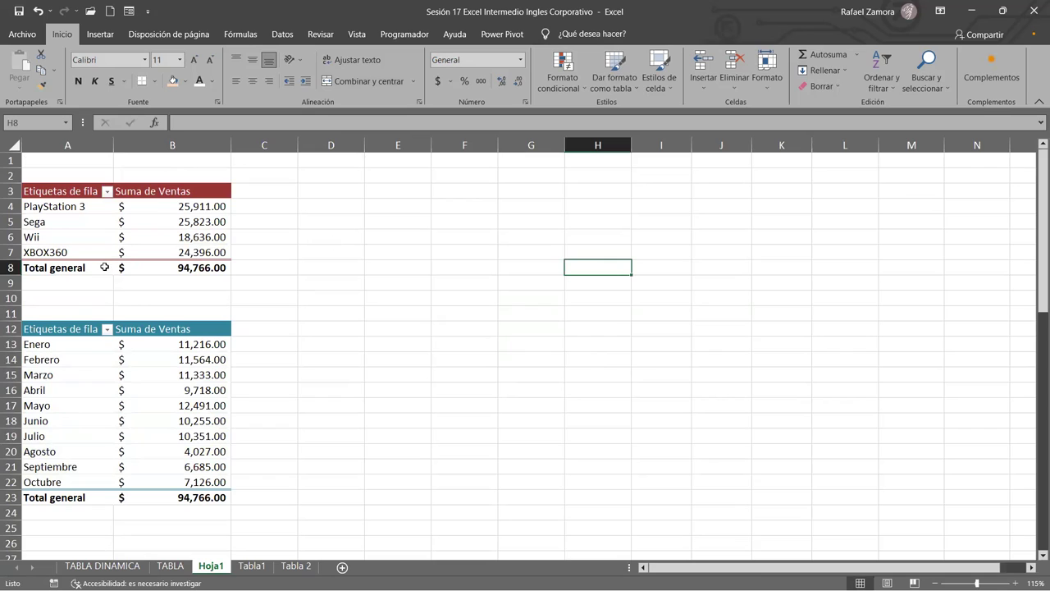
pyautogui.click(507, 324)
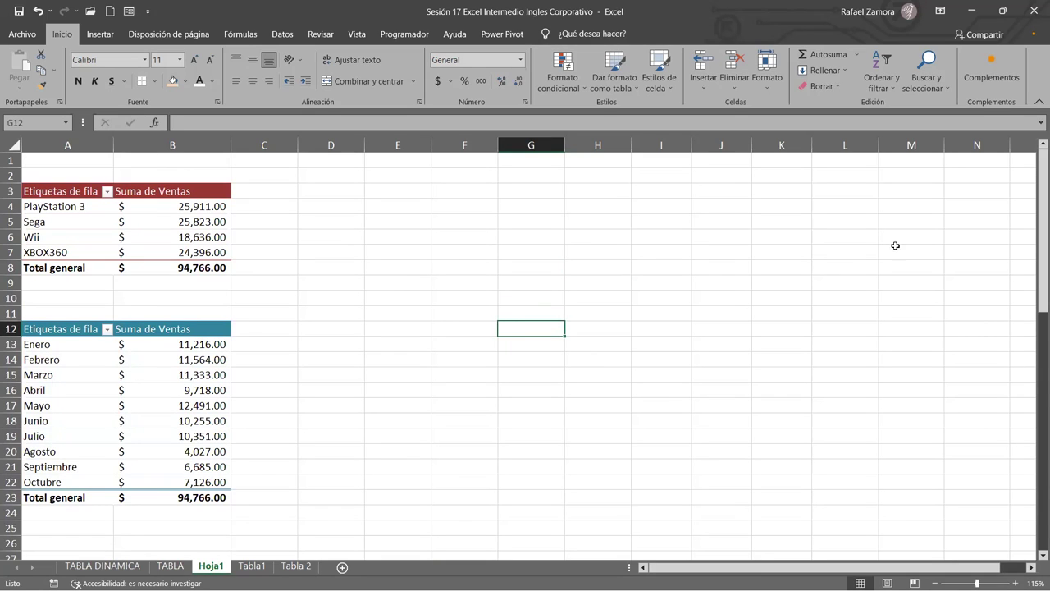
pyautogui.click(648, 197)
pyautogui.click(526, 231)
pyautogui.click(199, 235)
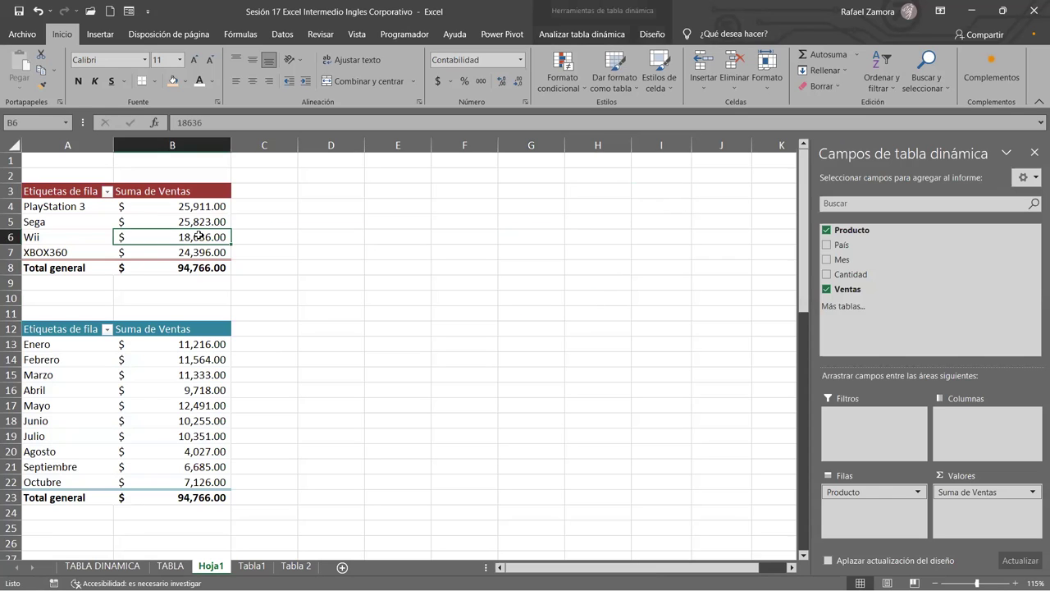
pyautogui.click(188, 390)
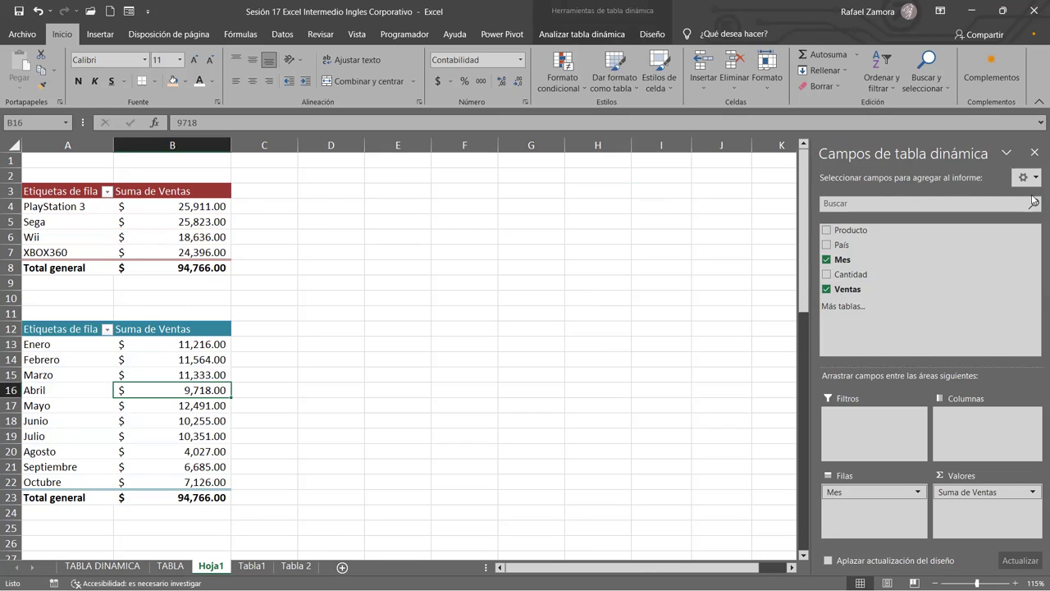
pyautogui.click(1034, 151)
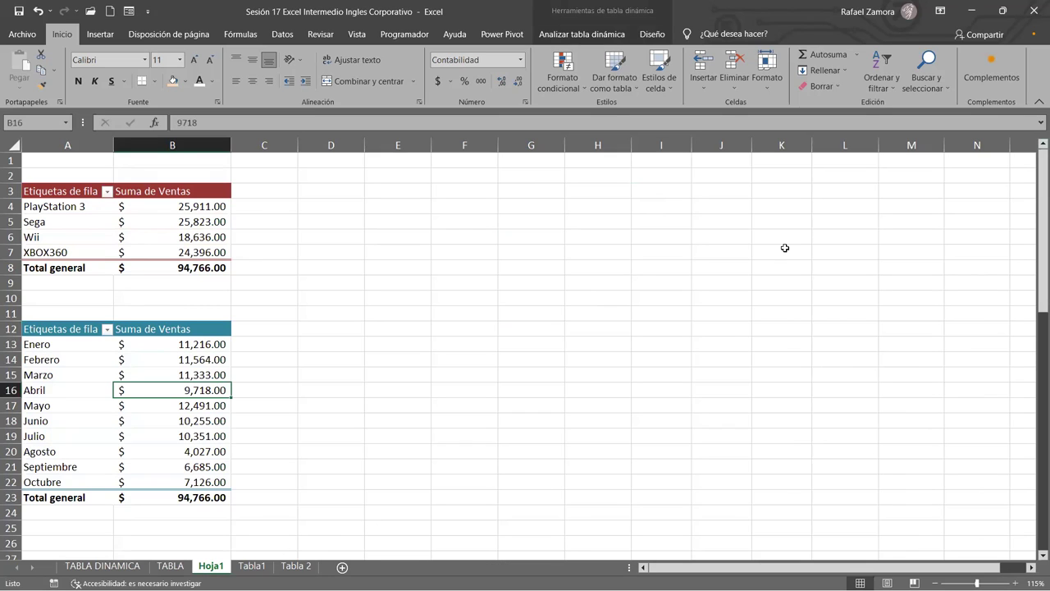
pyautogui.click(469, 295)
pyautogui.scroll(-3, 488, 330)
pyautogui.scroll(3, 487, 331)
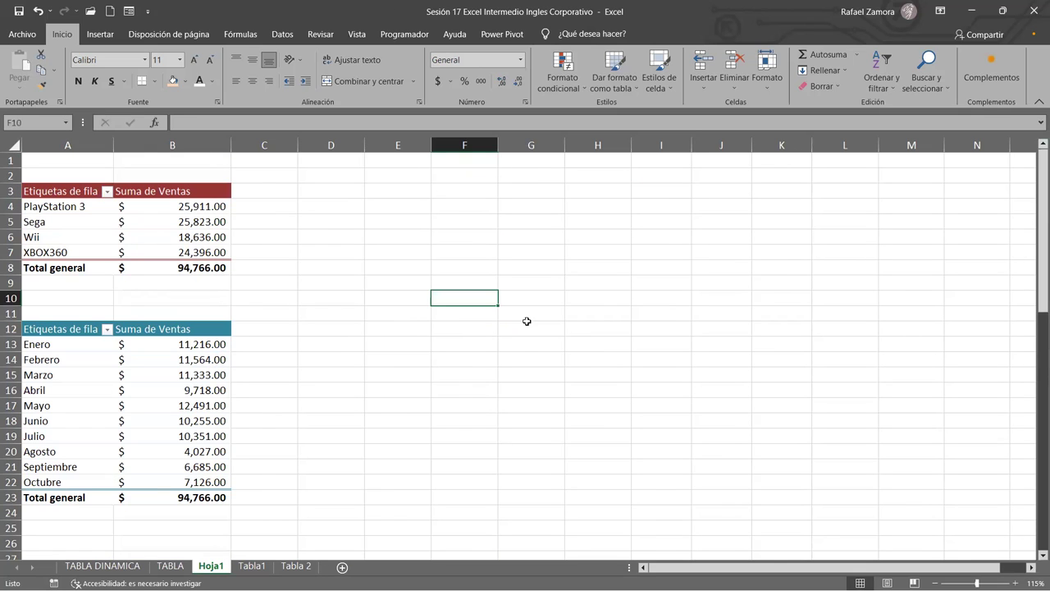
pyautogui.click(170, 224)
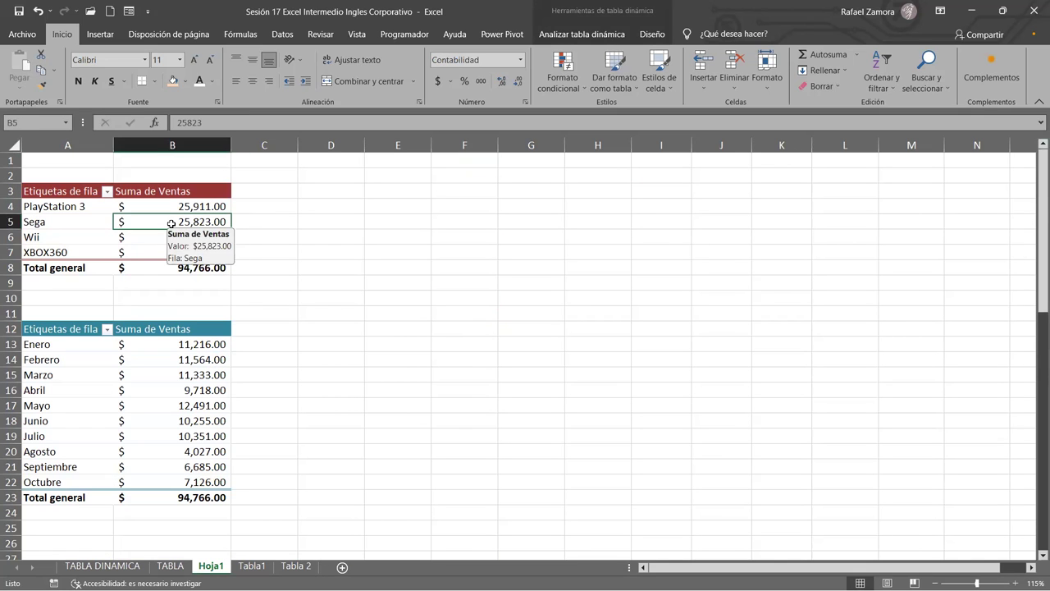
pyautogui.click(163, 385)
pyautogui.scroll(-2, 371, 302)
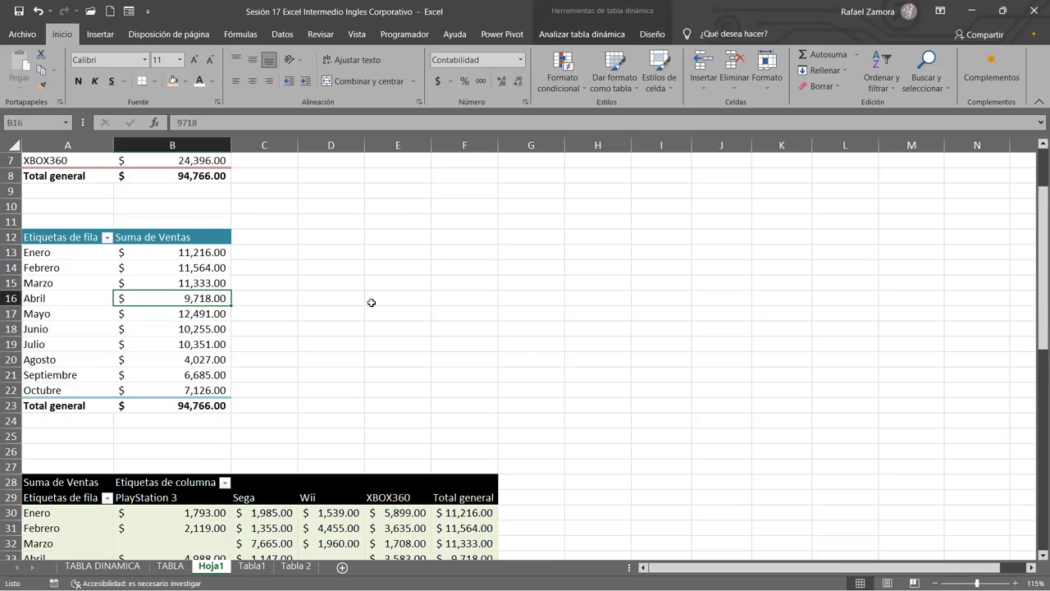
pyautogui.scroll(-2, 372, 303)
pyautogui.scroll(-3, 371, 302)
pyautogui.click(391, 339)
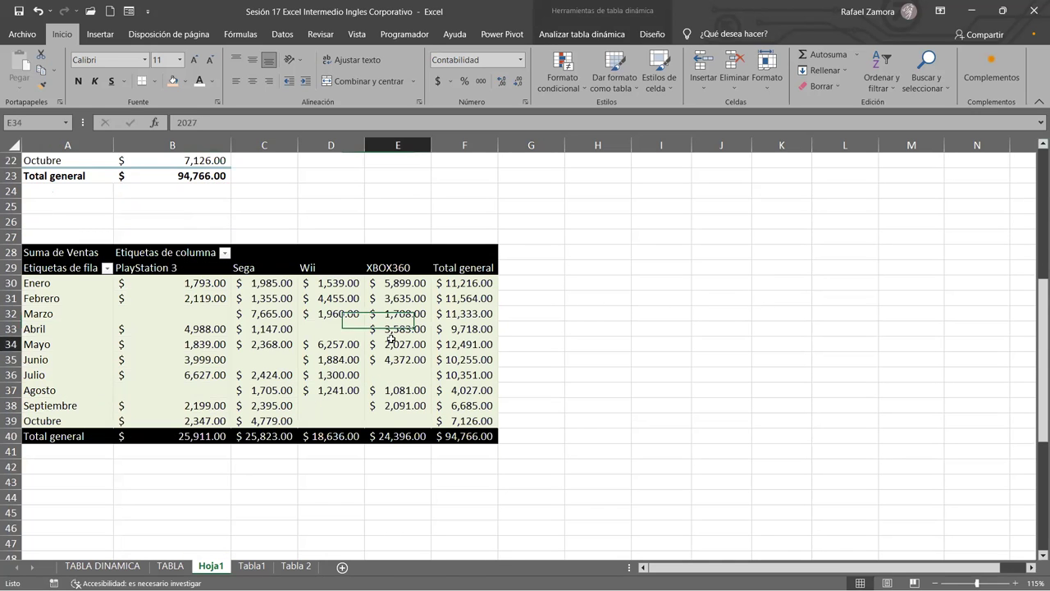
pyautogui.scroll(3, 764, 339)
pyautogui.scroll(2, 738, 330)
pyautogui.scroll(2, 358, 237)
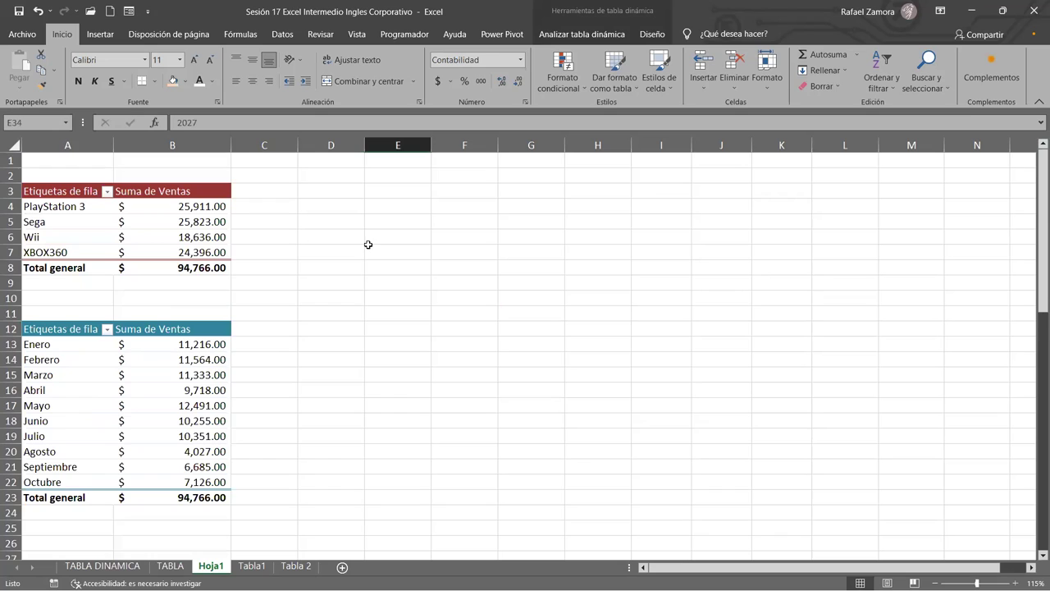
pyautogui.click(144, 385)
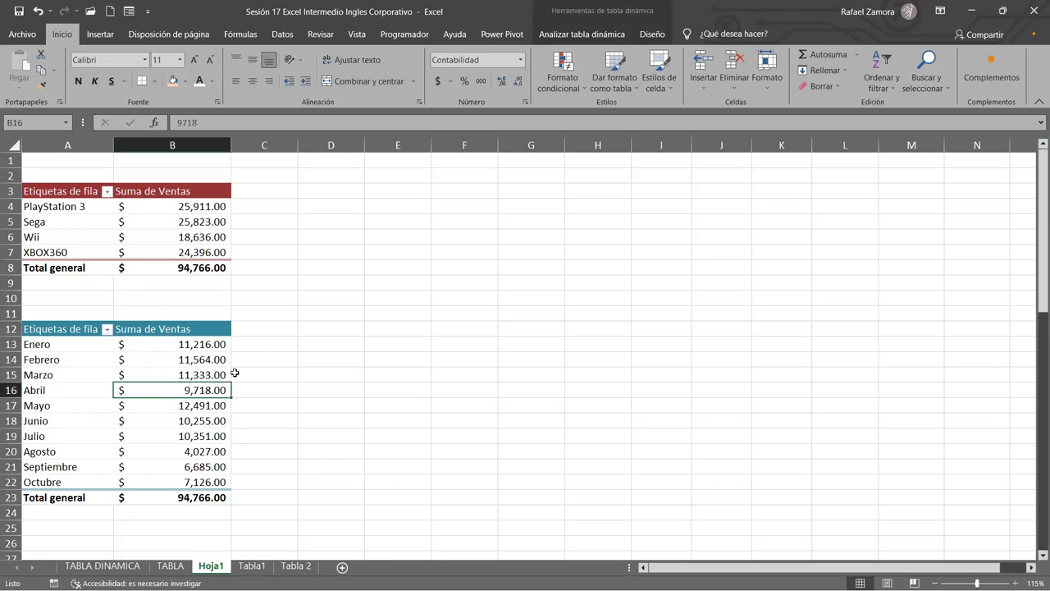
pyautogui.click(123, 374)
pyautogui.click(485, 252)
pyautogui.click(172, 217)
pyautogui.click(518, 376)
pyautogui.click(147, 420)
pyautogui.click(590, 328)
pyautogui.click(144, 205)
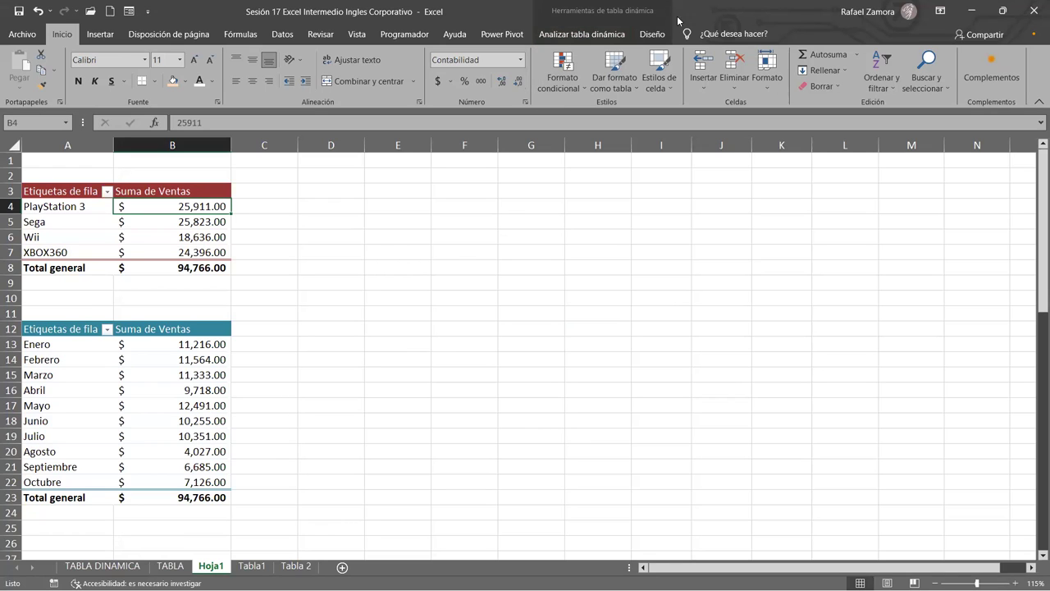
pyautogui.click(466, 223)
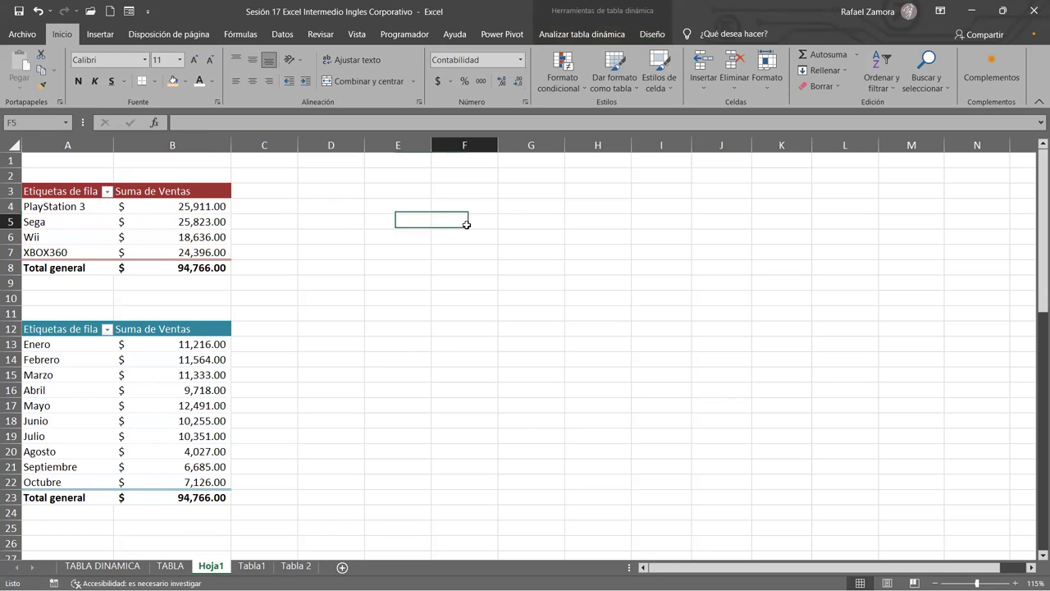
pyautogui.click(151, 233)
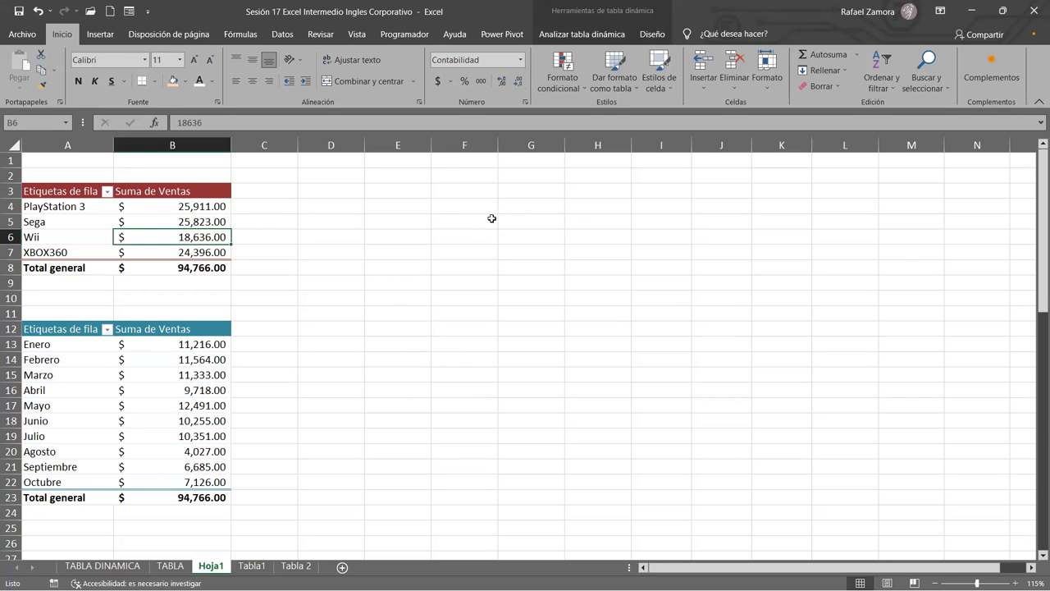
pyautogui.click(471, 236)
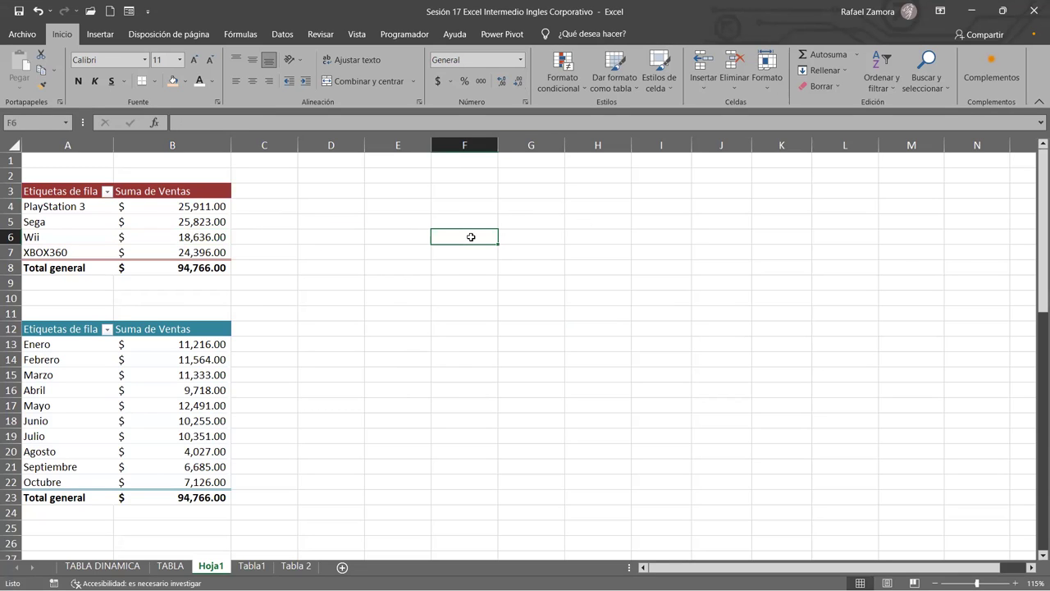
pyautogui.click(148, 207)
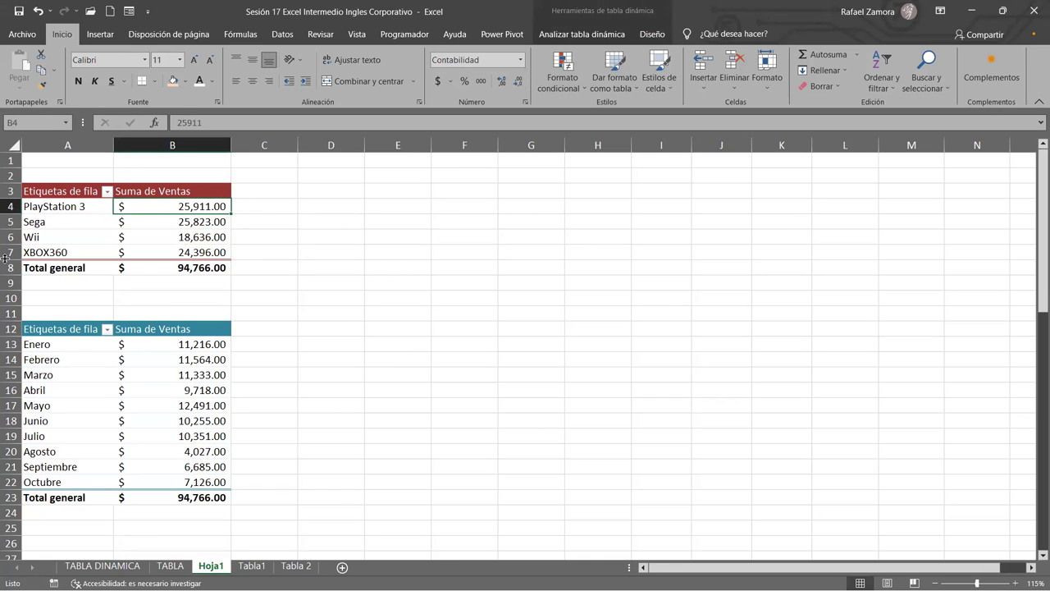
pyautogui.click(177, 410)
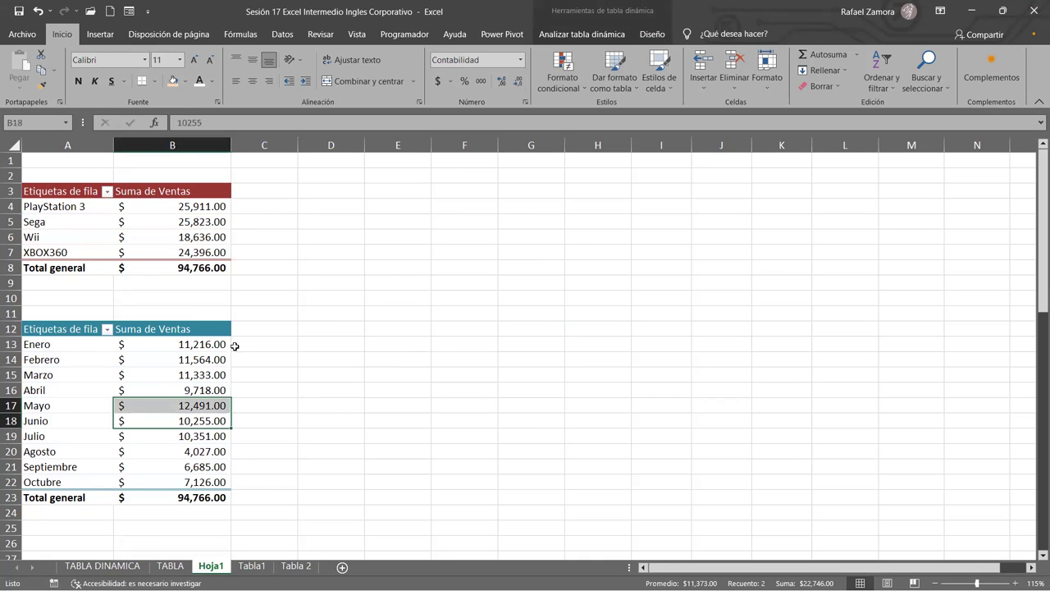
pyautogui.click(171, 387)
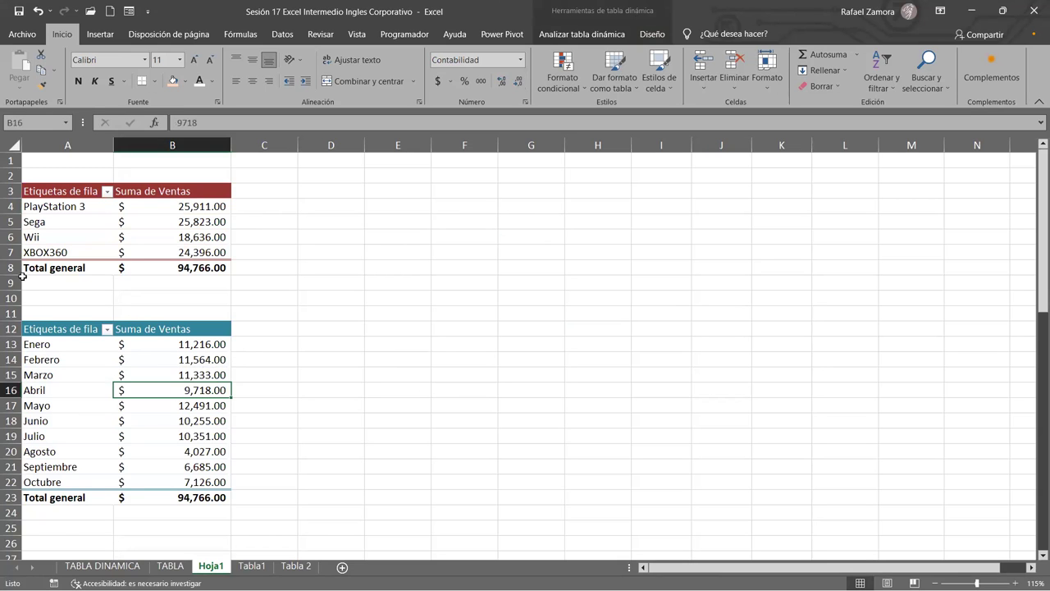
pyautogui.scroll(-5, 107, 455)
pyautogui.scroll(-3, 246, 370)
pyautogui.click(262, 299)
pyautogui.click(264, 358)
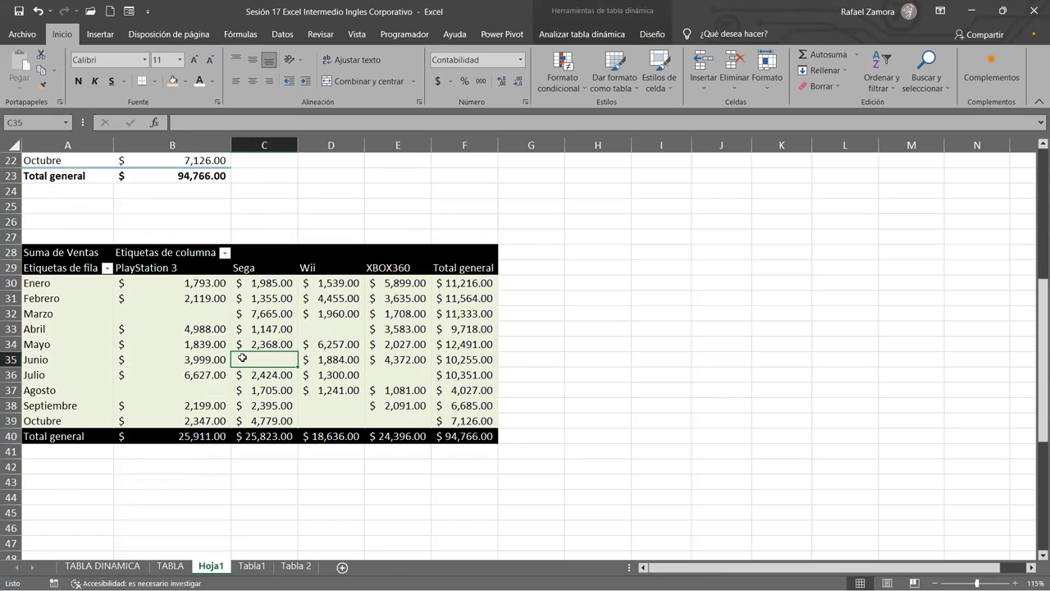
pyautogui.scroll(6, 174, 282)
pyautogui.scroll(1, 173, 282)
pyautogui.click(187, 223)
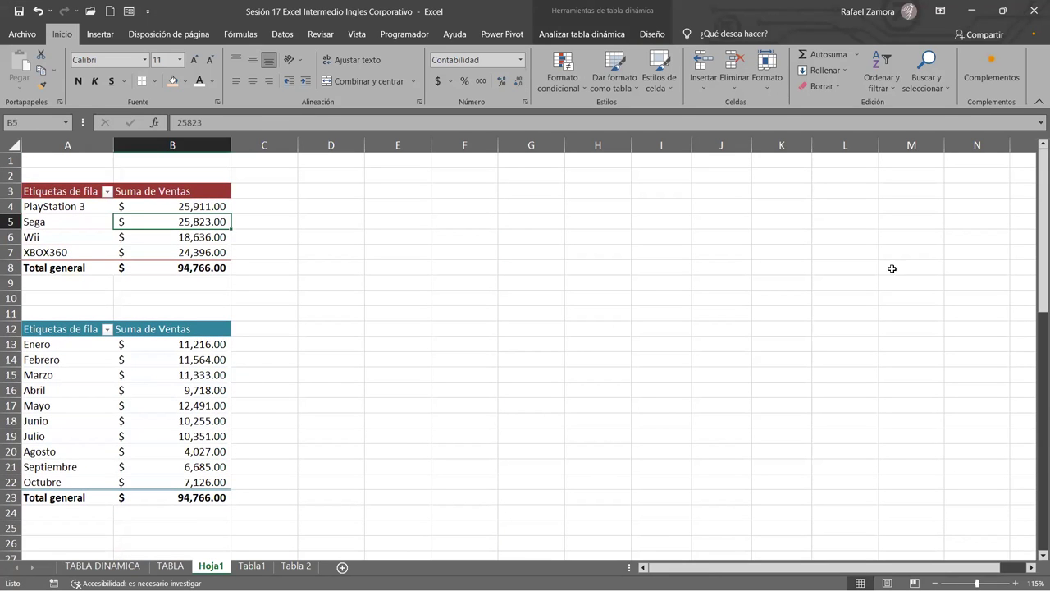
pyautogui.scroll(-2, 136, 240)
pyautogui.click(191, 327)
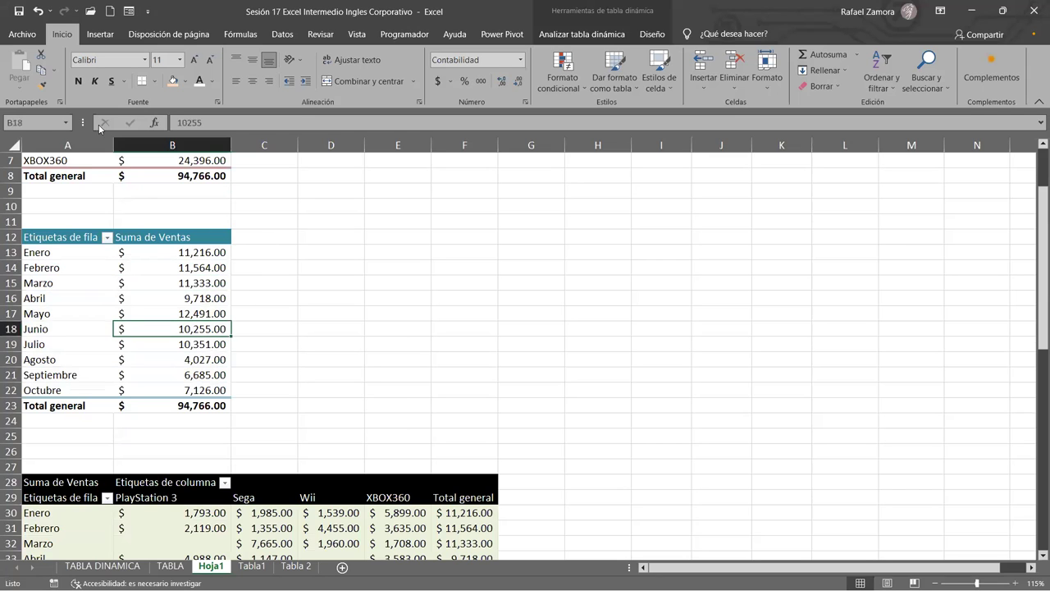
pyautogui.click(665, 35)
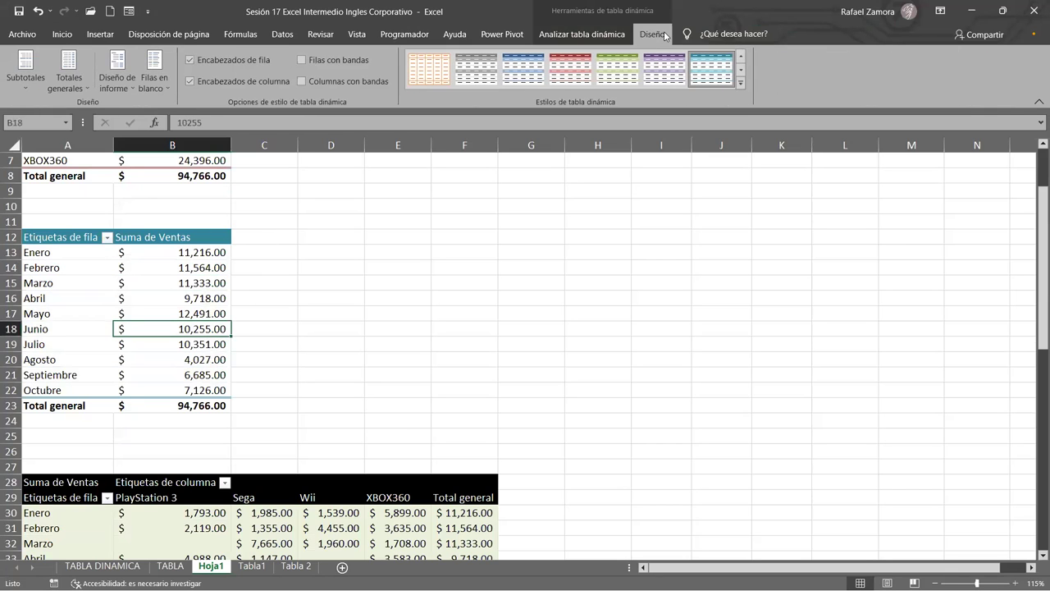
pyautogui.click(566, 34)
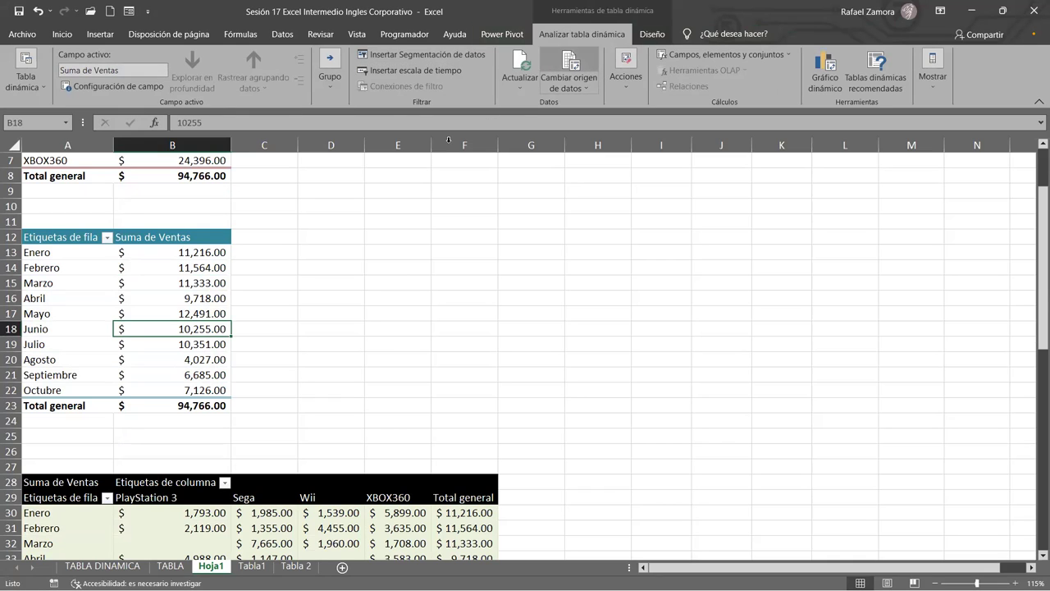
pyautogui.click(928, 93)
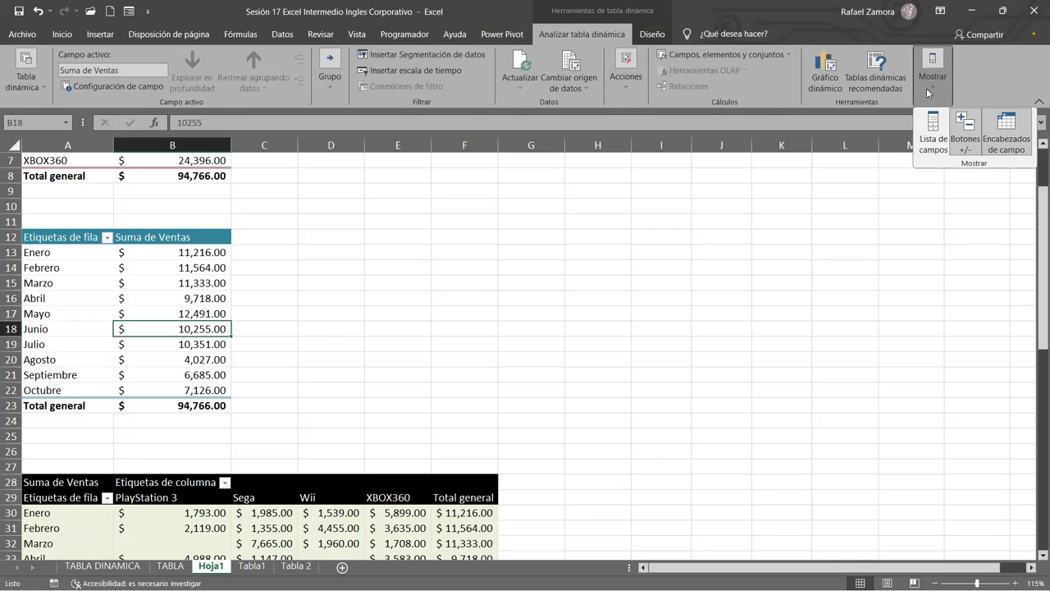
pyautogui.click(935, 130)
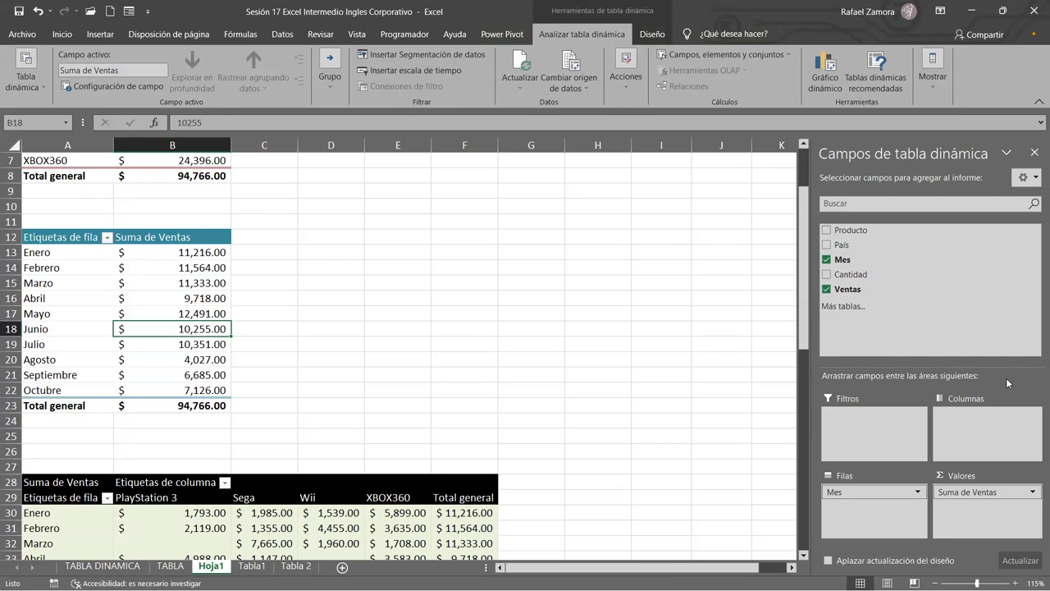
pyautogui.click(735, 384)
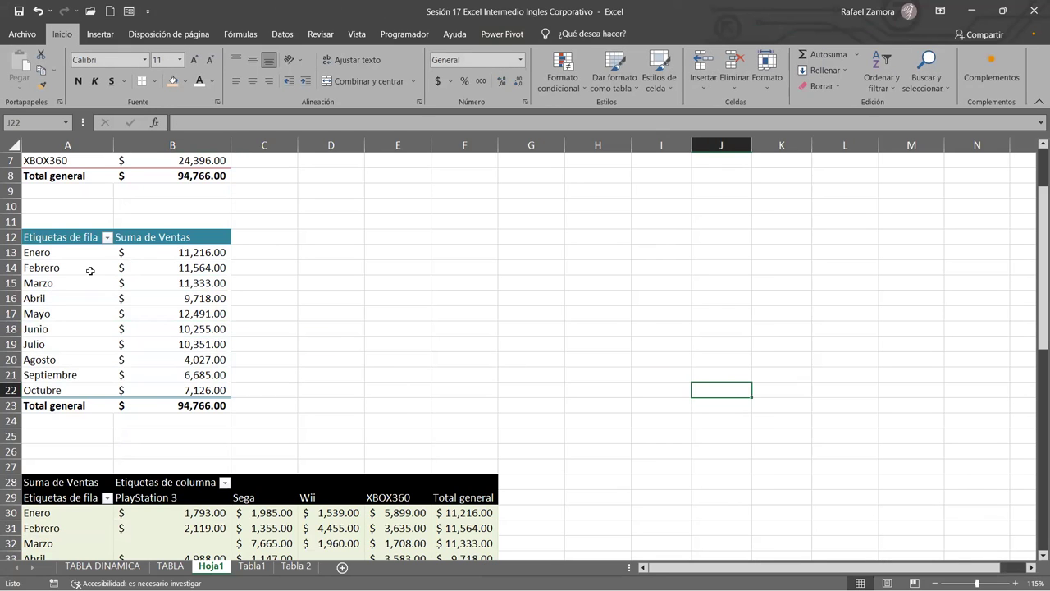
# Review the month pivot and its field list on Hoja1, then return to the Tabla1 sheet
pyautogui.click(371, 275)
pyautogui.click(556, 215)
pyautogui.click(535, 262)
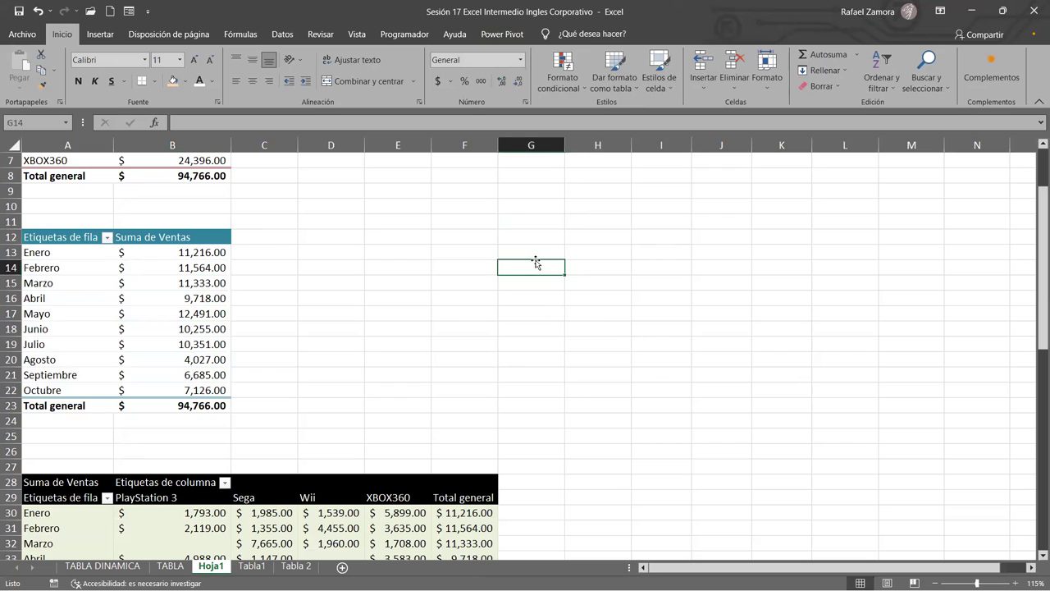
pyautogui.click(197, 297)
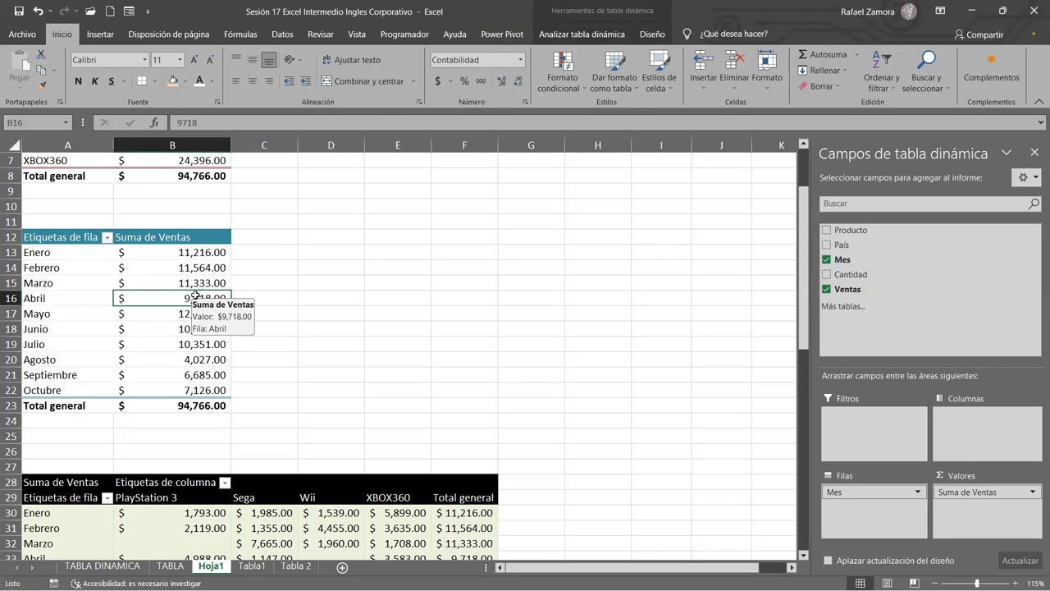
pyautogui.scroll(-2, 196, 296)
pyautogui.scroll(-2, 196, 296)
pyautogui.scroll(-5, 487, 368)
pyautogui.scroll(4, 490, 370)
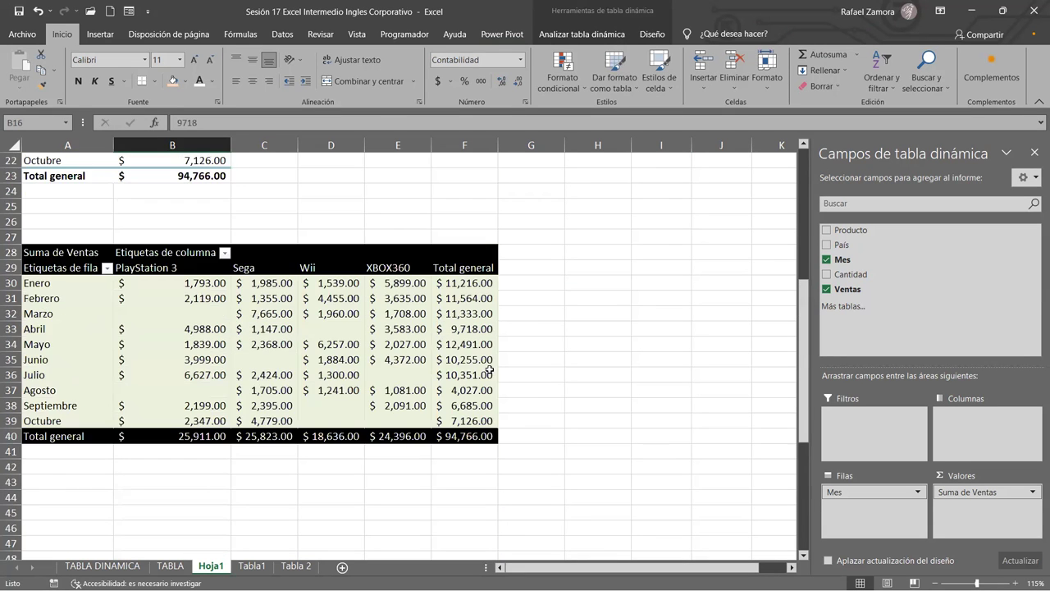
pyautogui.scroll(7, 490, 371)
pyautogui.click(252, 566)
pyautogui.click(570, 432)
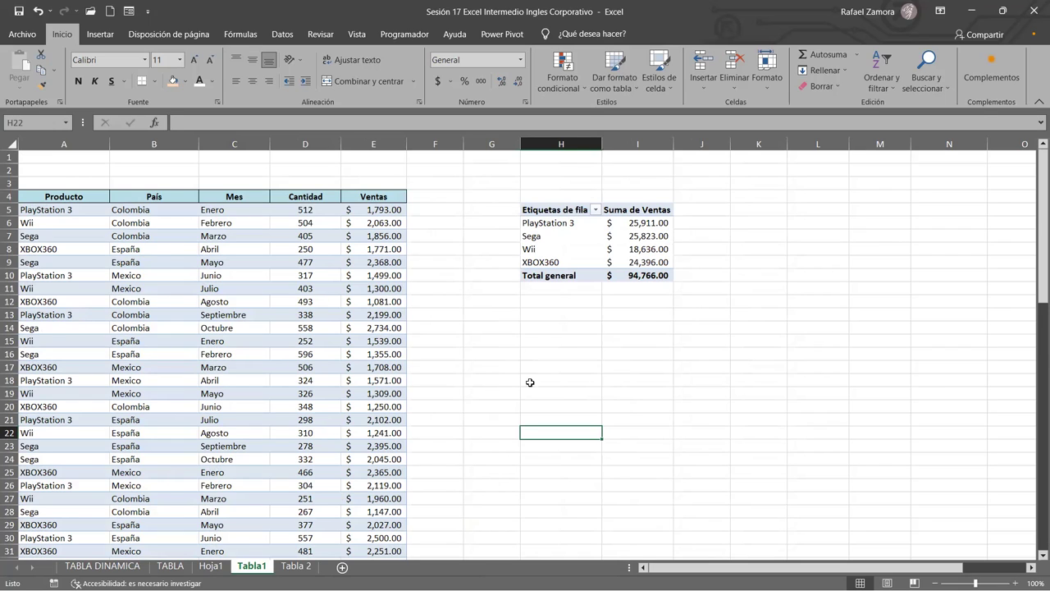
# Select the Tabla1 product pivot to show its Producto rows and Suma de Ventas fields
pyautogui.click(555, 385)
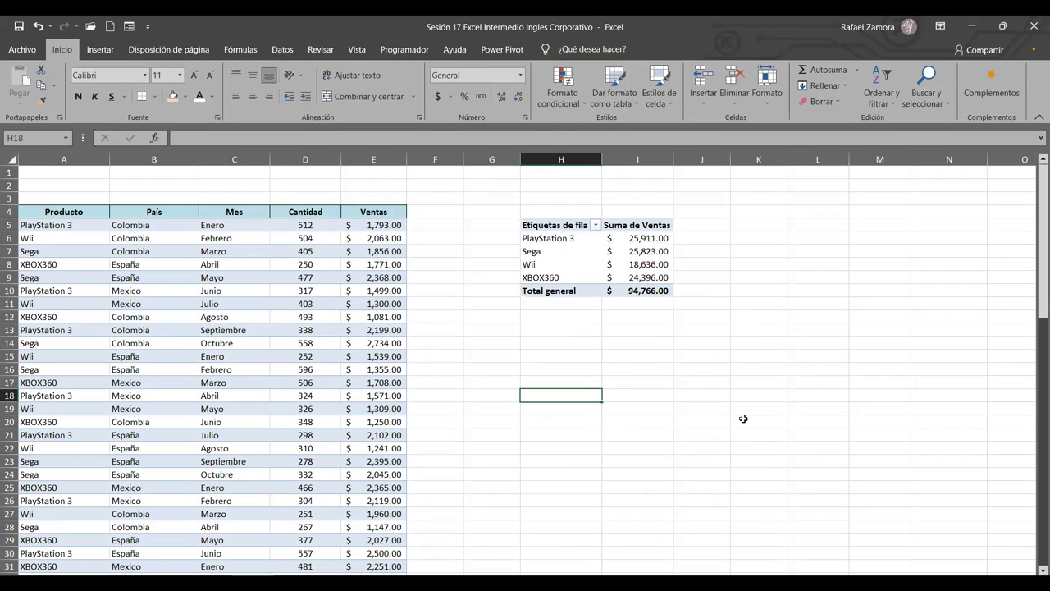
pyautogui.click(745, 405)
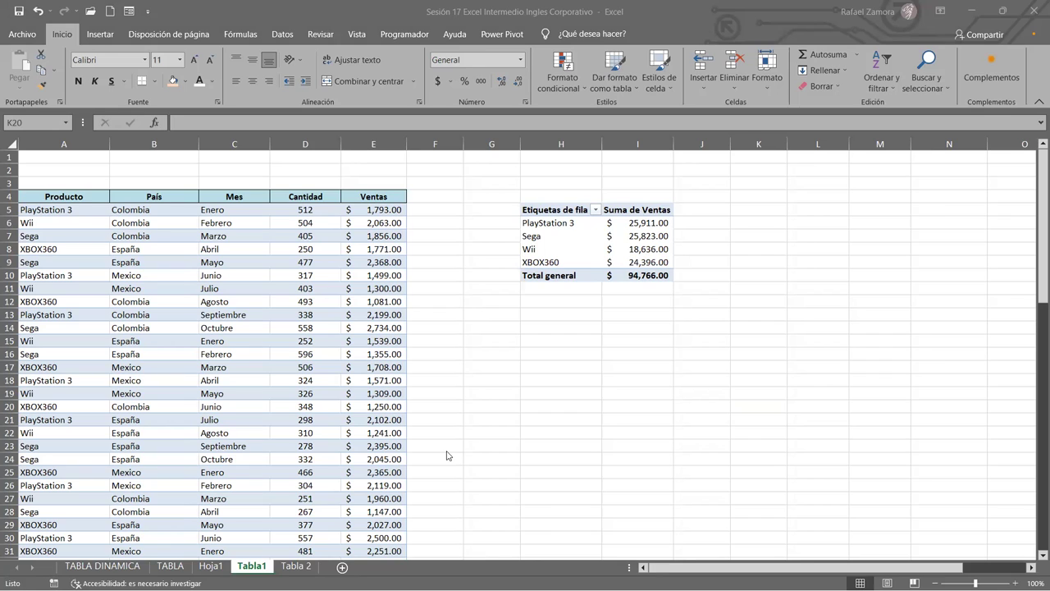
pyautogui.click(688, 369)
pyautogui.click(593, 251)
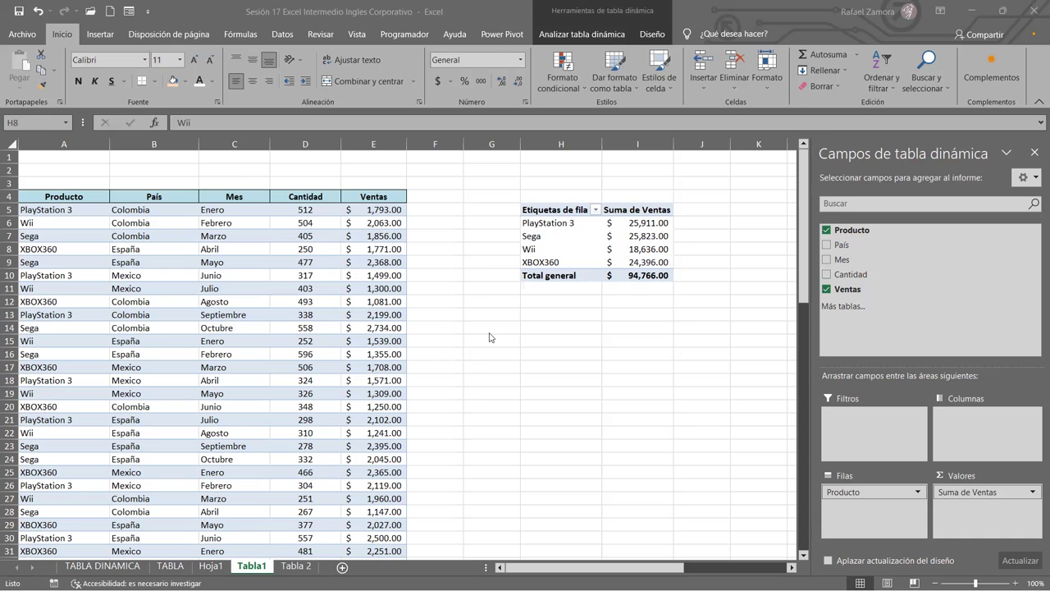
# Check Ventas and Cantidad values in the data table, then switch to Hoja1 with Ctrl+Page Up
pyautogui.click(386, 274)
pyautogui.click(569, 235)
pyautogui.click(362, 258)
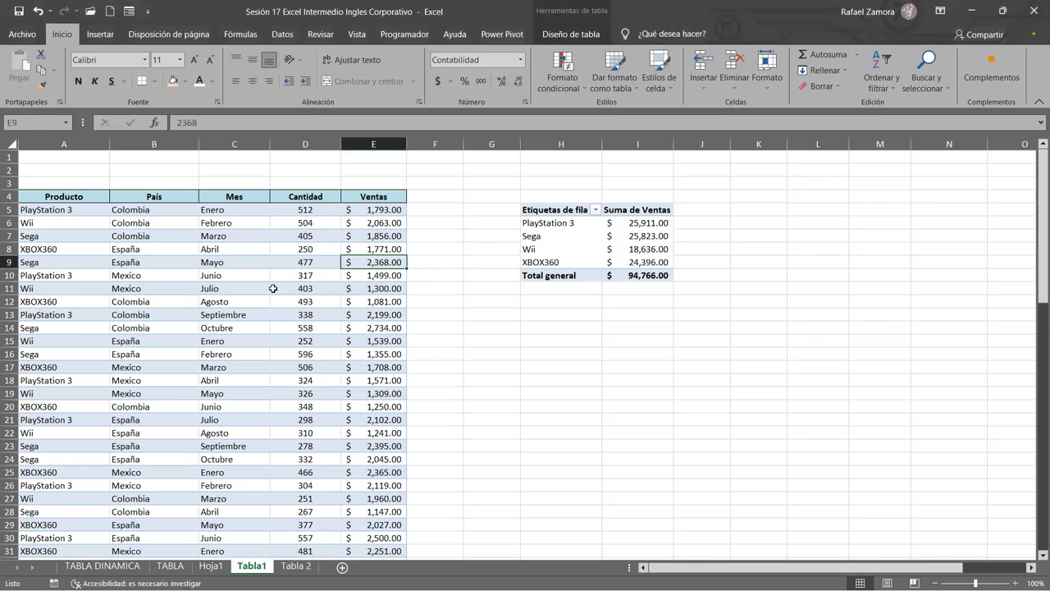
pyautogui.scroll(-5, 369, 374)
pyautogui.scroll(-5, 368, 373)
pyautogui.scroll(5, 368, 373)
pyautogui.scroll(5, 369, 373)
pyautogui.moveTo(369, 380); pyautogui.dragTo(369, 372)
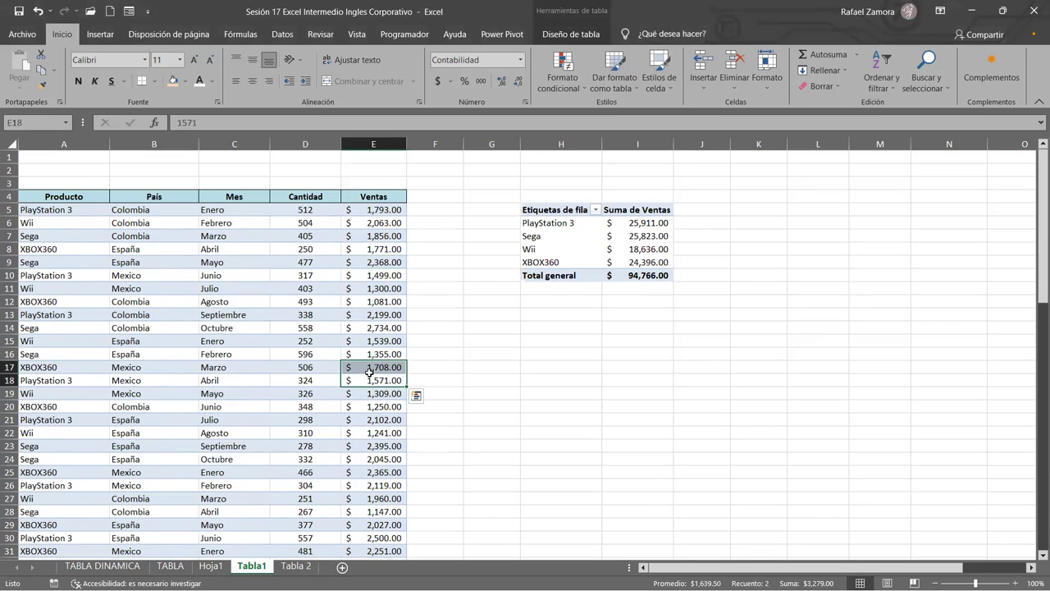
pyautogui.click(295, 340)
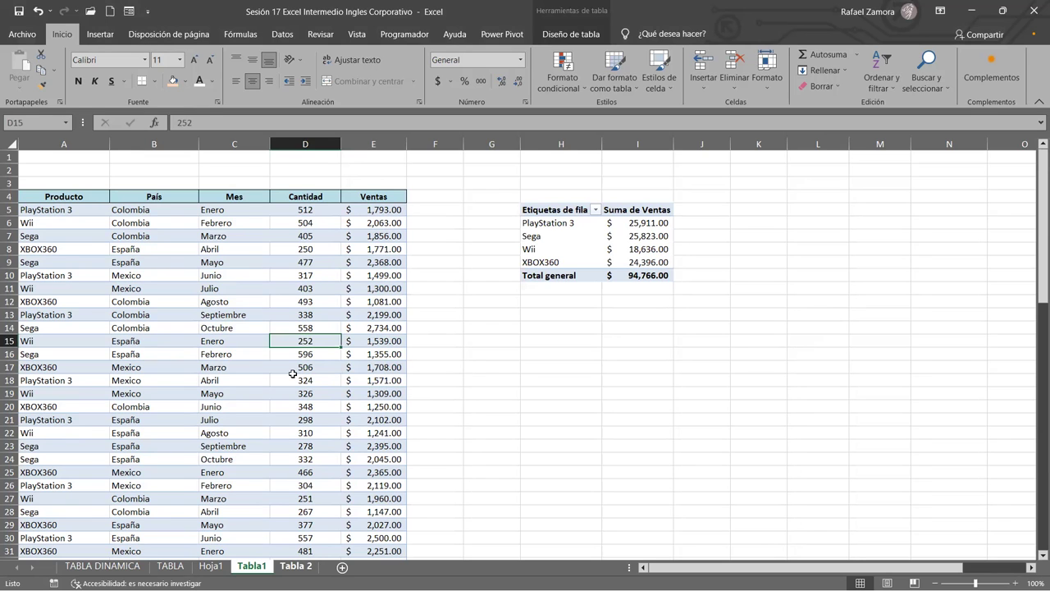
pyautogui.hotkey('ctrl', 'pageup')
pyautogui.scroll(-3, 359, 356)
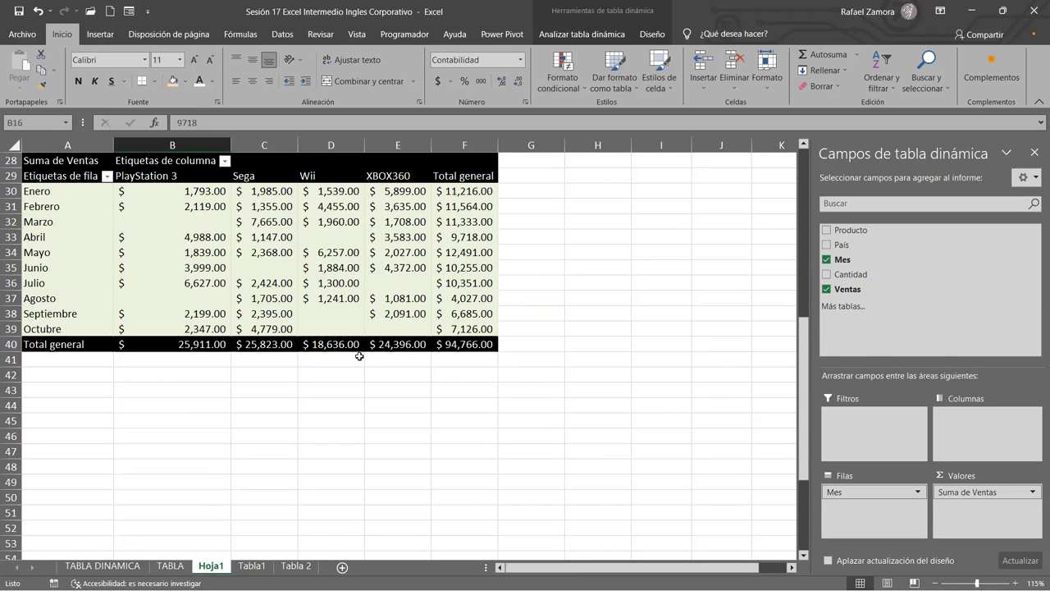
pyautogui.scroll(5, 351, 353)
pyautogui.scroll(4, 256, 292)
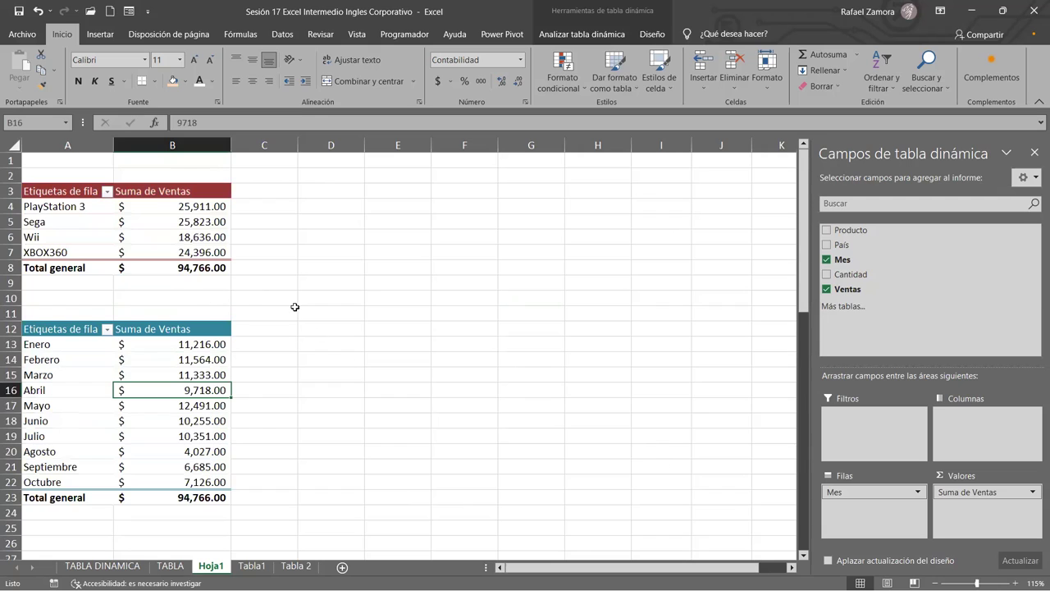
pyautogui.moveTo(215, 252); pyautogui.dragTo(217, 243)
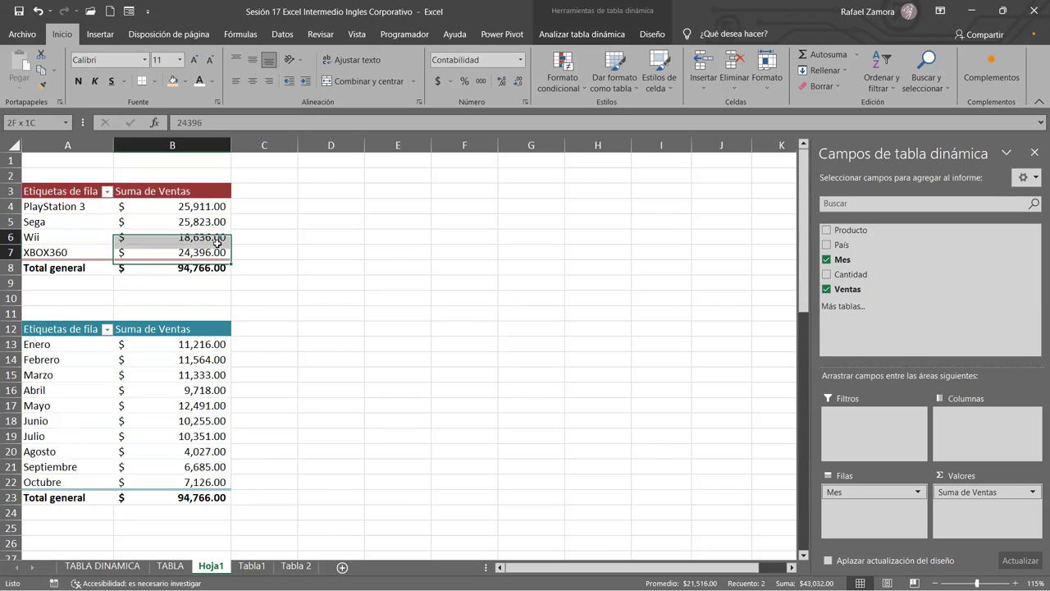
pyautogui.click(193, 224)
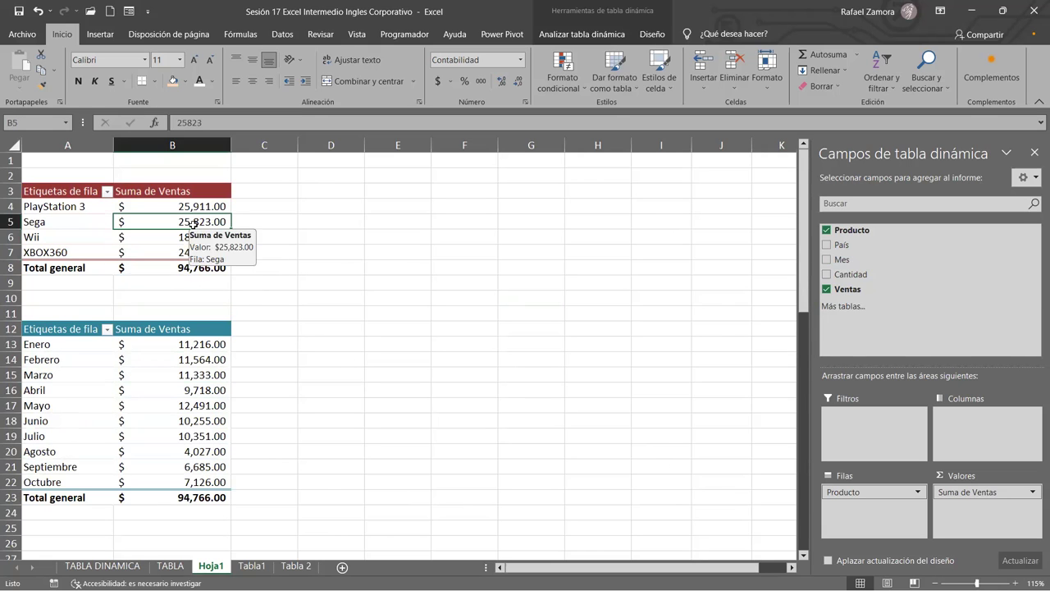
pyautogui.scroll(-4, 330, 328)
pyautogui.scroll(-4, 331, 328)
pyautogui.scroll(7, 246, 328)
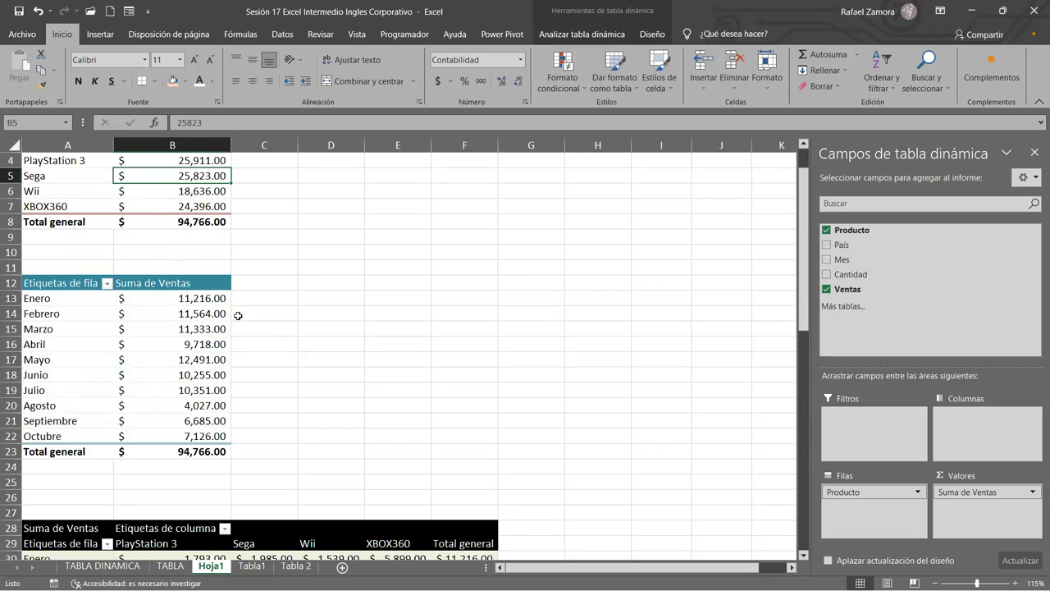
pyautogui.scroll(1, 195, 251)
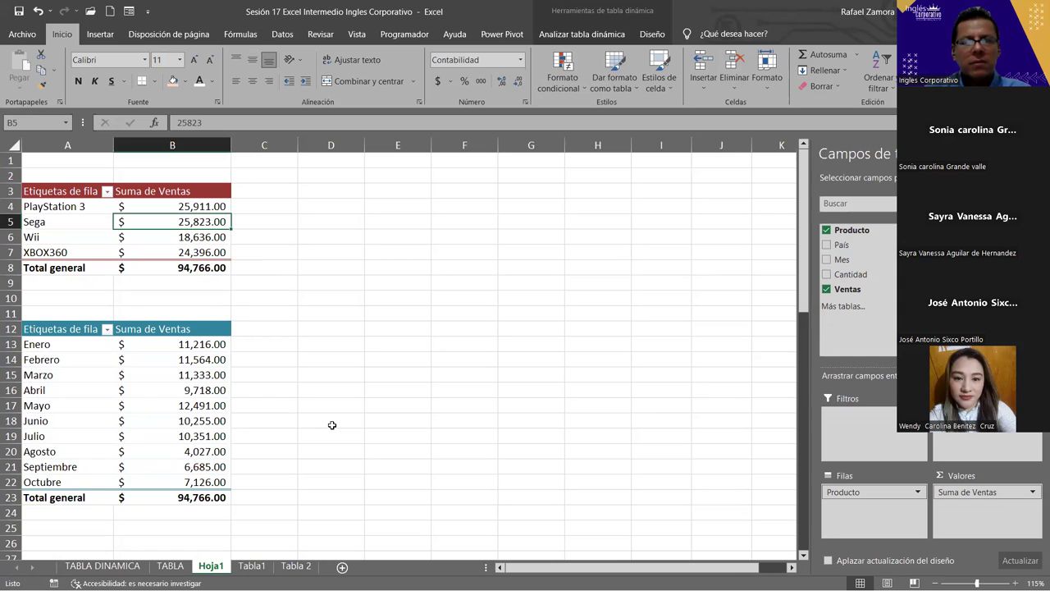
# Insert a new pivot table from the Tabla1 sales data at cell H14 on the existing sheet
pyautogui.click(254, 566)
pyautogui.click(569, 249)
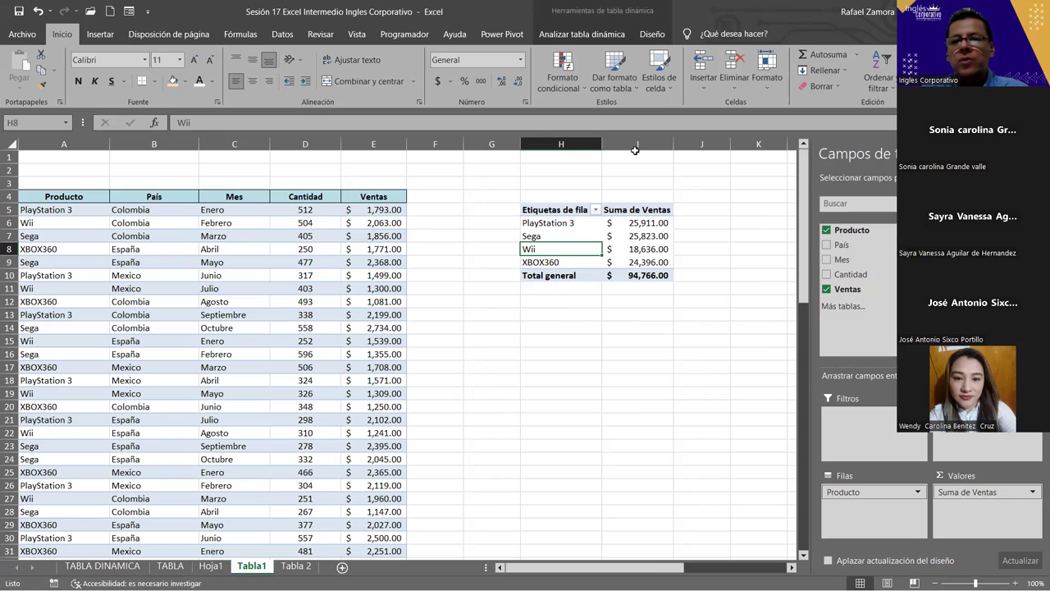
pyautogui.click(563, 315)
pyautogui.click(306, 276)
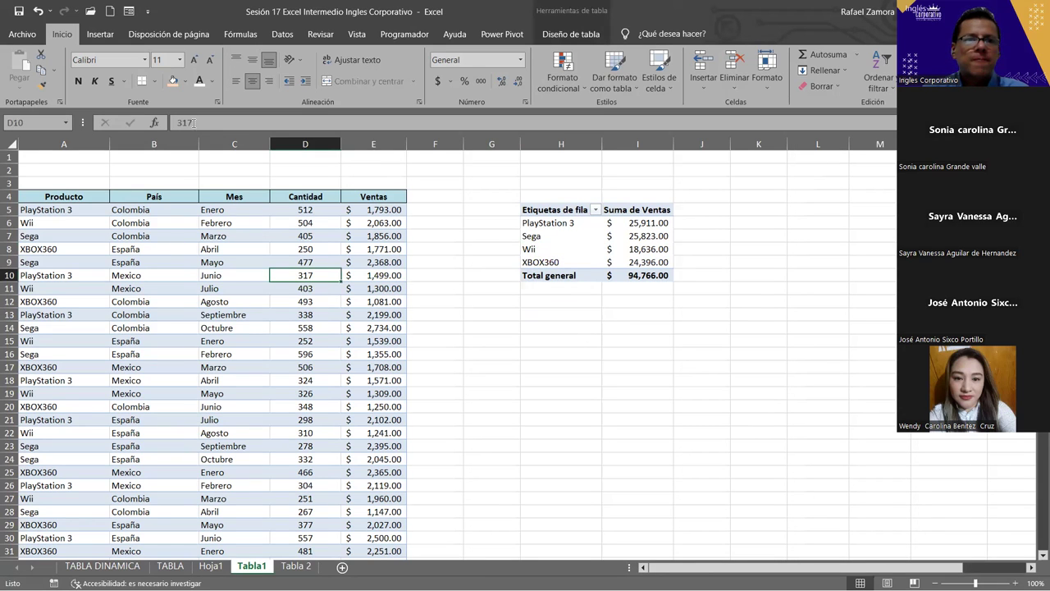
pyautogui.click(98, 37)
pyautogui.click(27, 69)
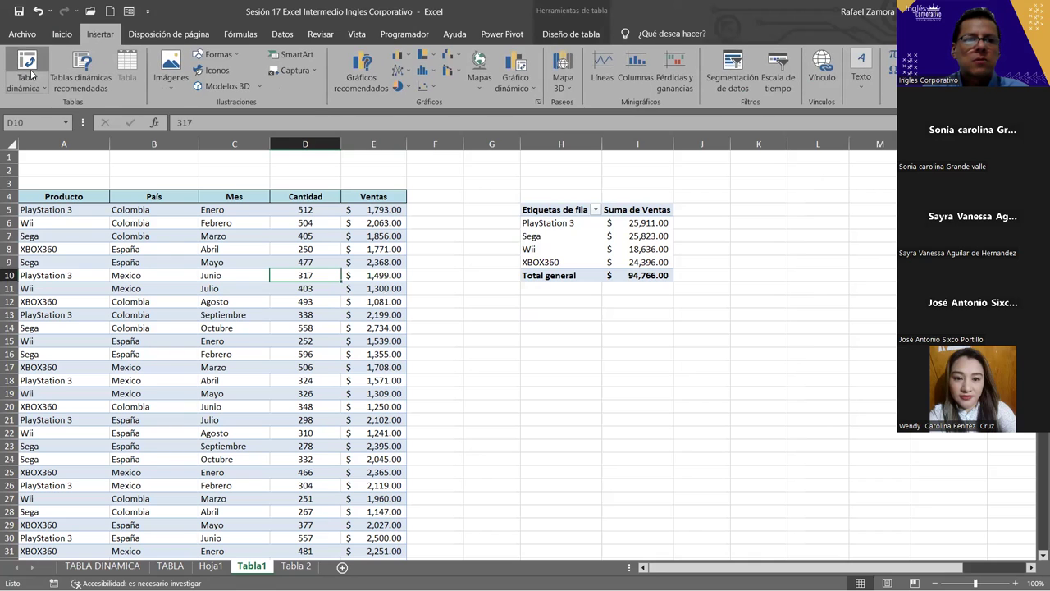
pyautogui.click(828, 274)
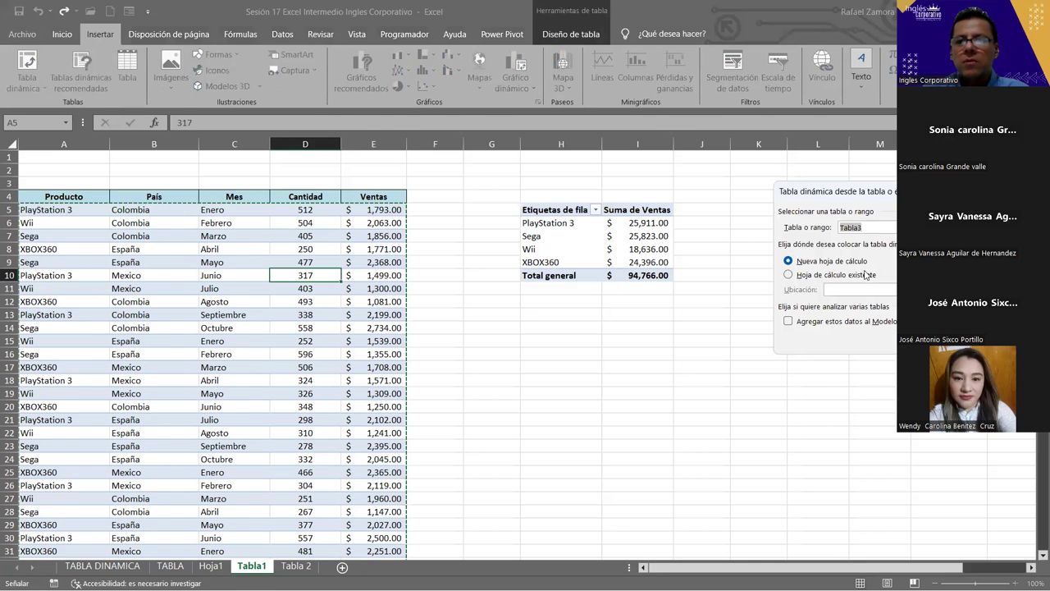
pyautogui.click(555, 327)
pyautogui.press('Return')
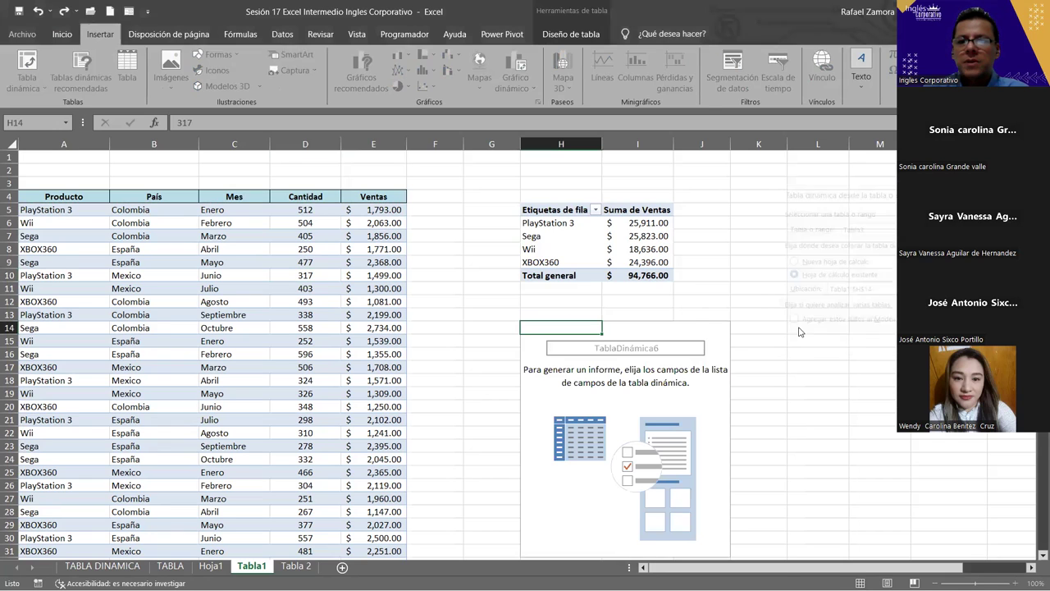
# Put Producto in rows and Ventas in values, summing sales per product to 97113
pyautogui.moveTo(851, 229); pyautogui.dragTo(859, 517)
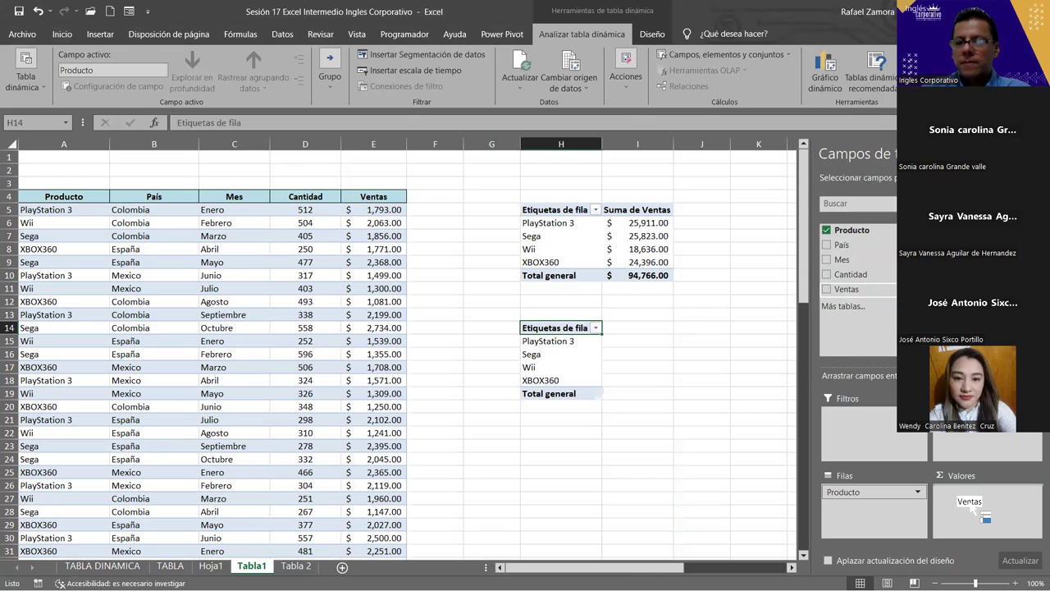
pyautogui.moveTo(846, 289); pyautogui.dragTo(972, 502)
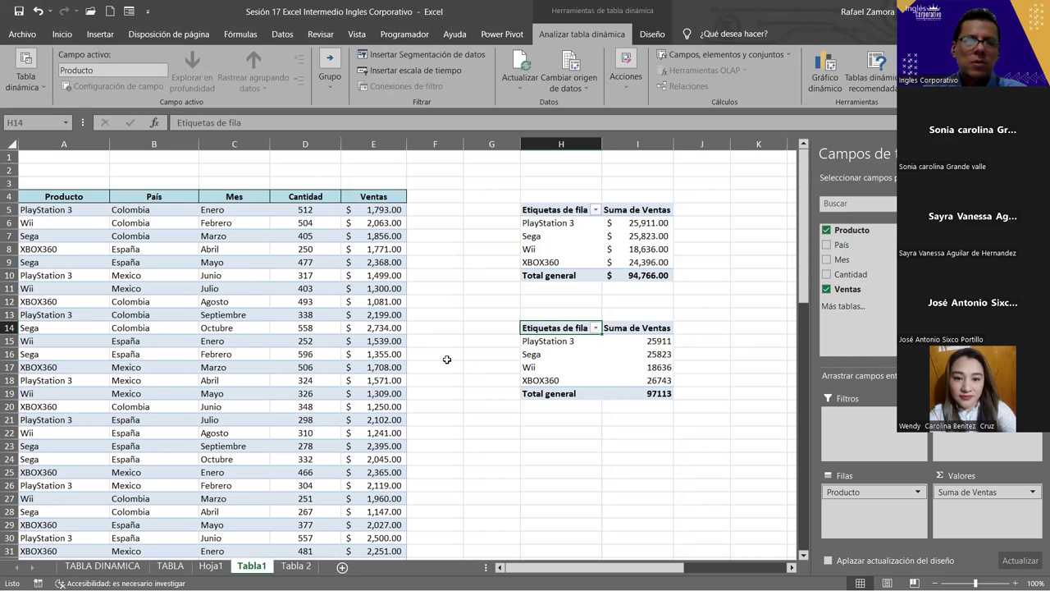
pyautogui.scroll(-1, 497, 330)
pyautogui.scroll(-2, 496, 329)
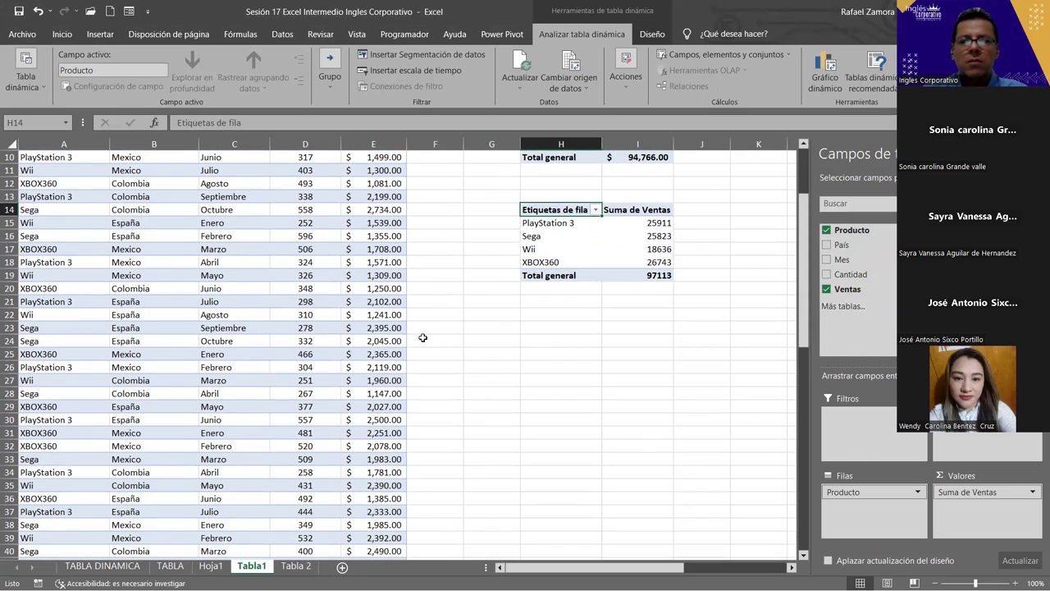
pyautogui.scroll(3, 509, 296)
pyautogui.moveTo(553, 207); pyautogui.dragTo(574, 225)
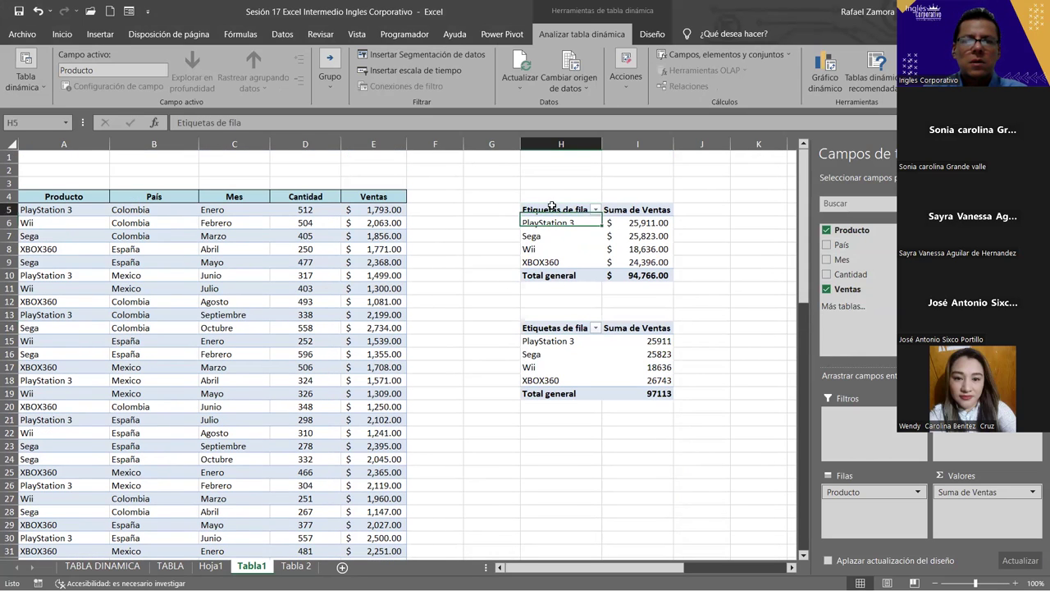
# Delete the original product pivot and try placing a new pivot at H7, which errors
pyautogui.hotkey('ctrl', 'a')
pyautogui.press('Delete')
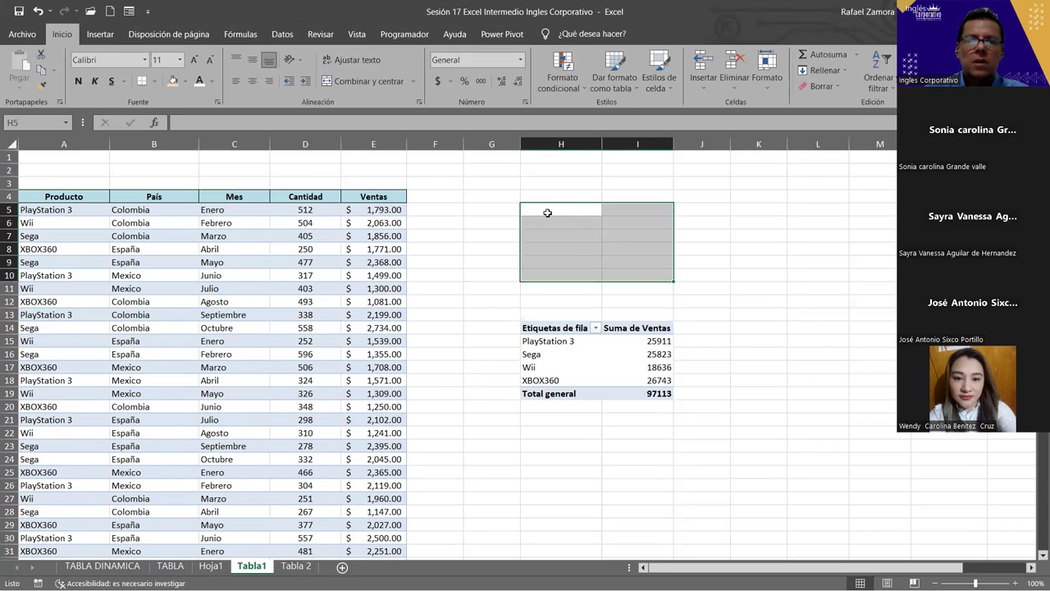
pyautogui.click(264, 238)
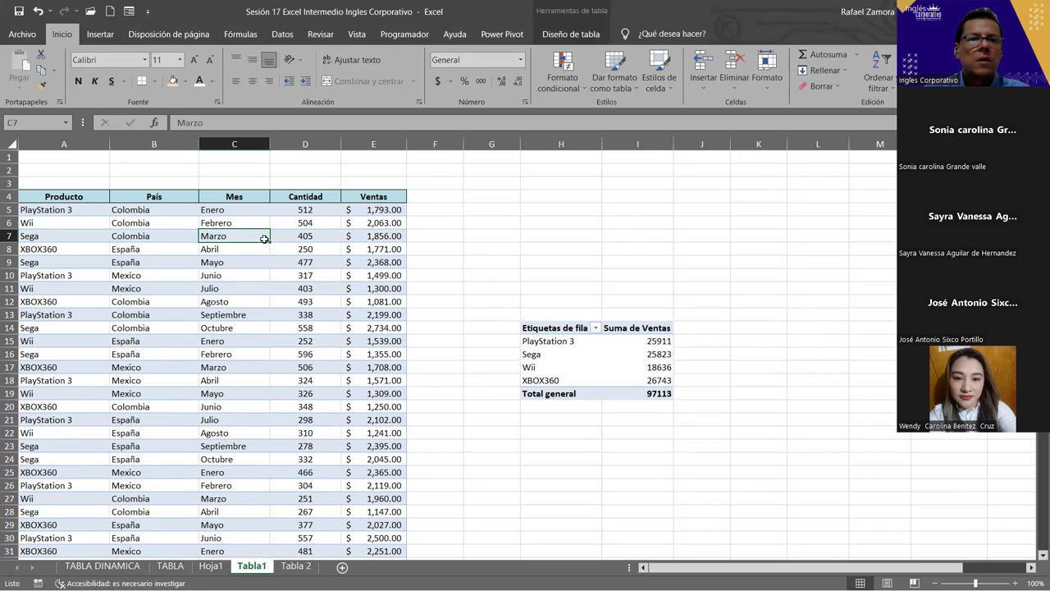
pyautogui.click(100, 34)
pyautogui.click(25, 72)
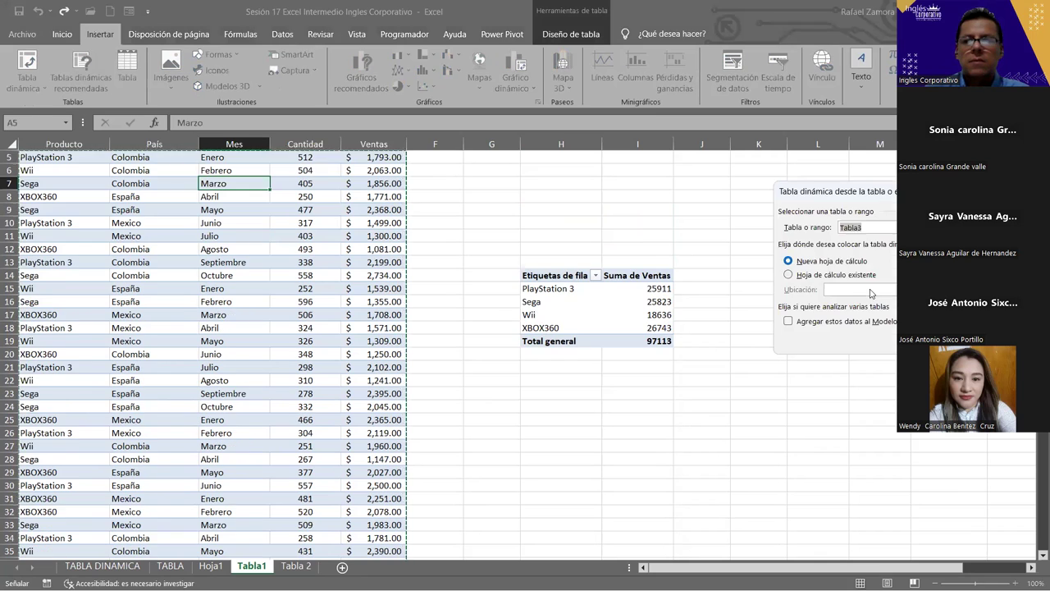
pyautogui.click(812, 276)
pyautogui.click(543, 184)
pyautogui.press('Return')
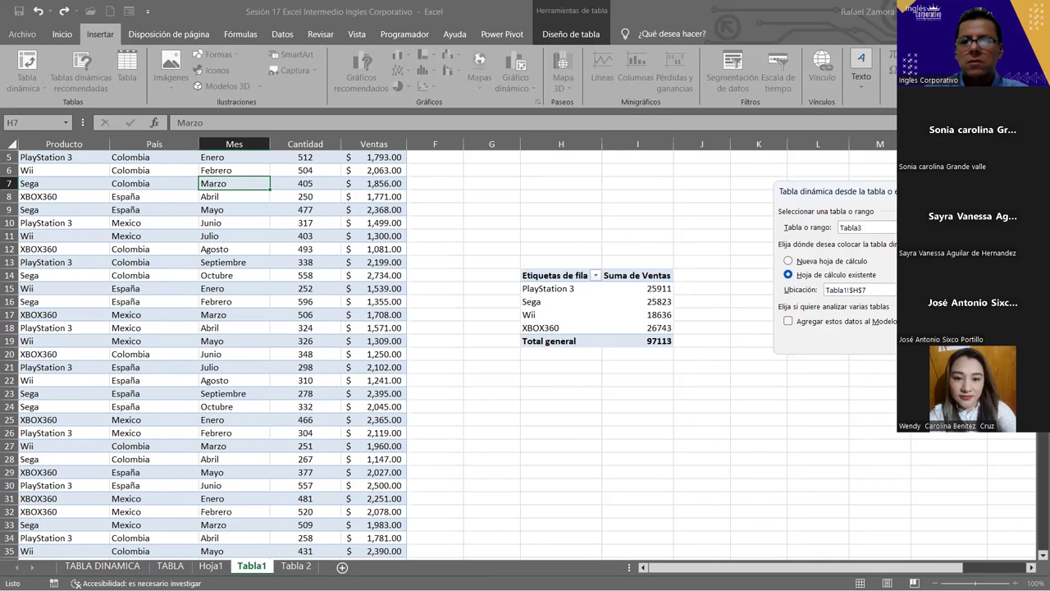
pyautogui.click(537, 343)
# Retry the pivot at H7 and then at H24, dismissing the error and cancelling
pyautogui.click(333, 210)
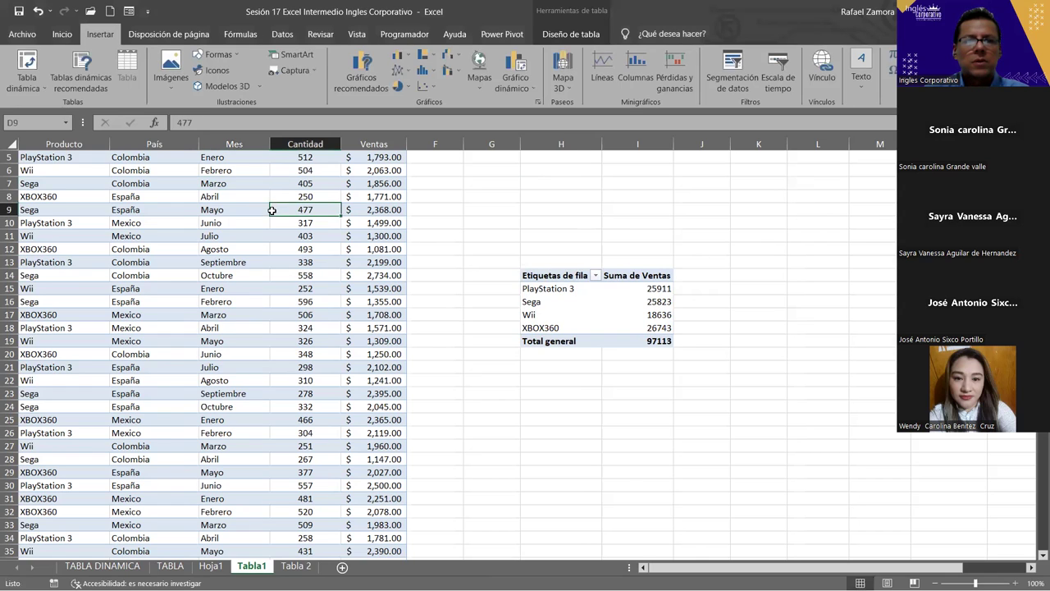
pyautogui.click(30, 66)
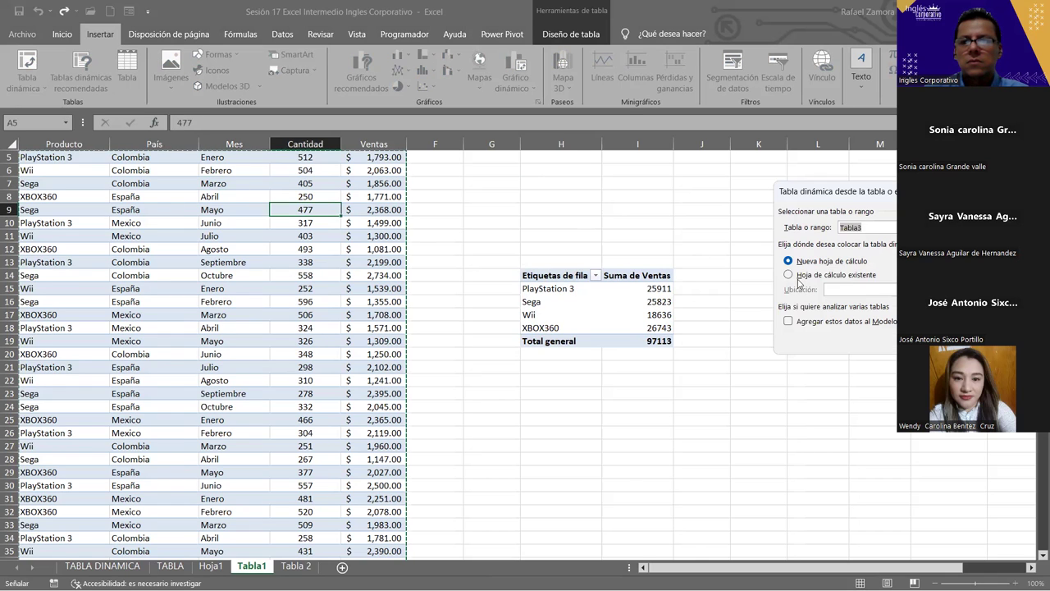
pyautogui.click(558, 182)
pyautogui.press('Return')
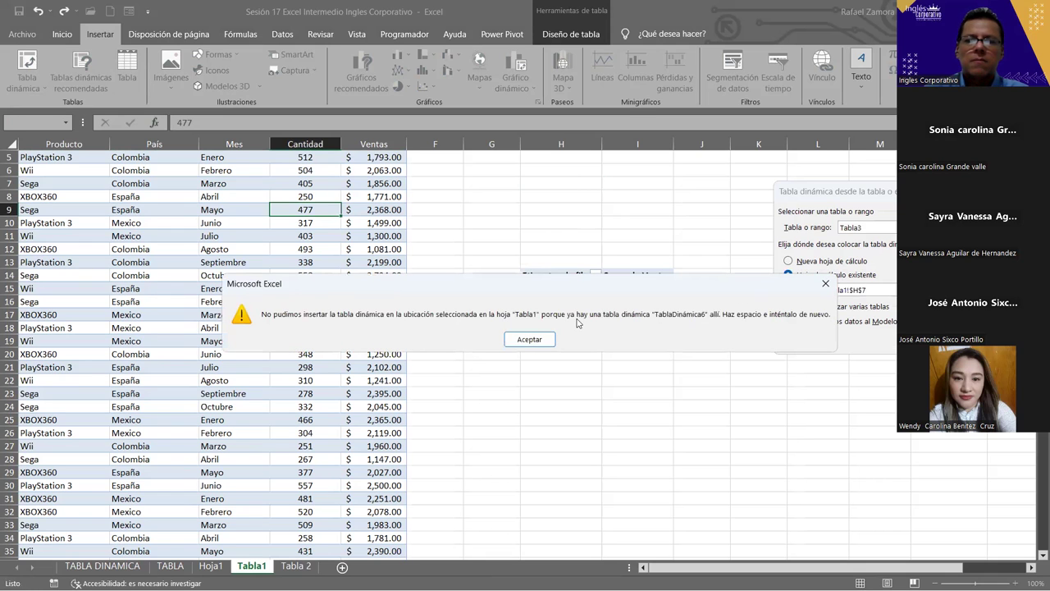
pyautogui.click(529, 339)
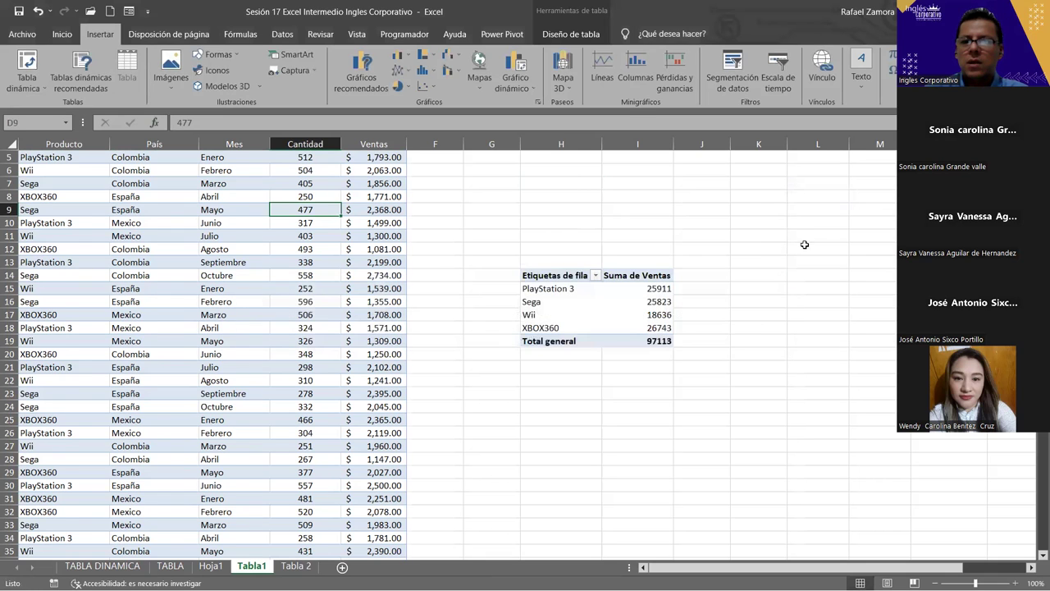
pyautogui.scroll(-2, 637, 325)
pyautogui.click(562, 327)
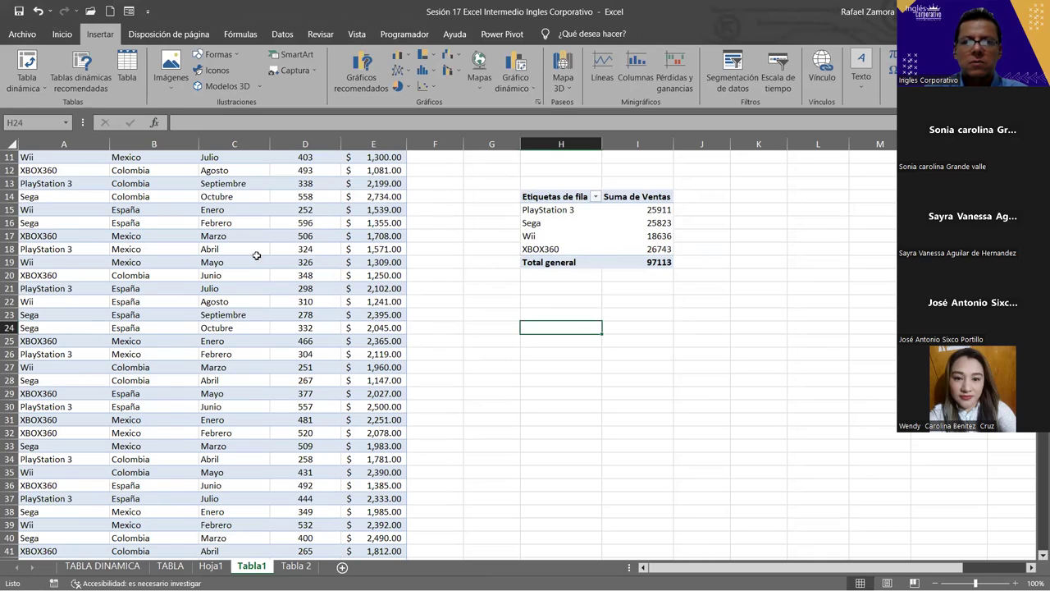
pyautogui.click(27, 65)
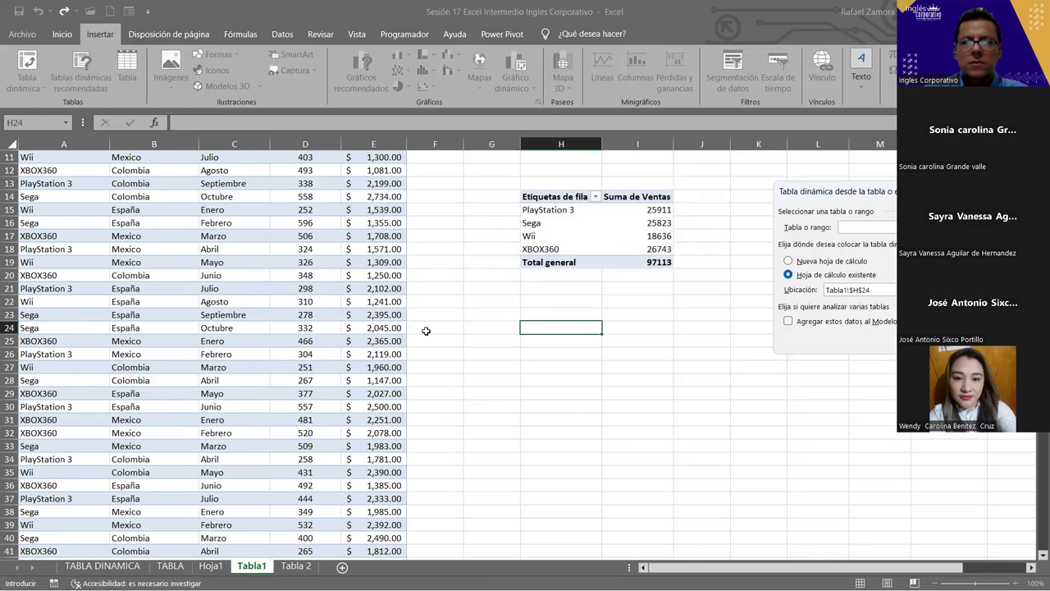
pyautogui.press('Escape')
# Set up a new pivot from the sales table on the existing sheet at location H23
pyautogui.click(241, 301)
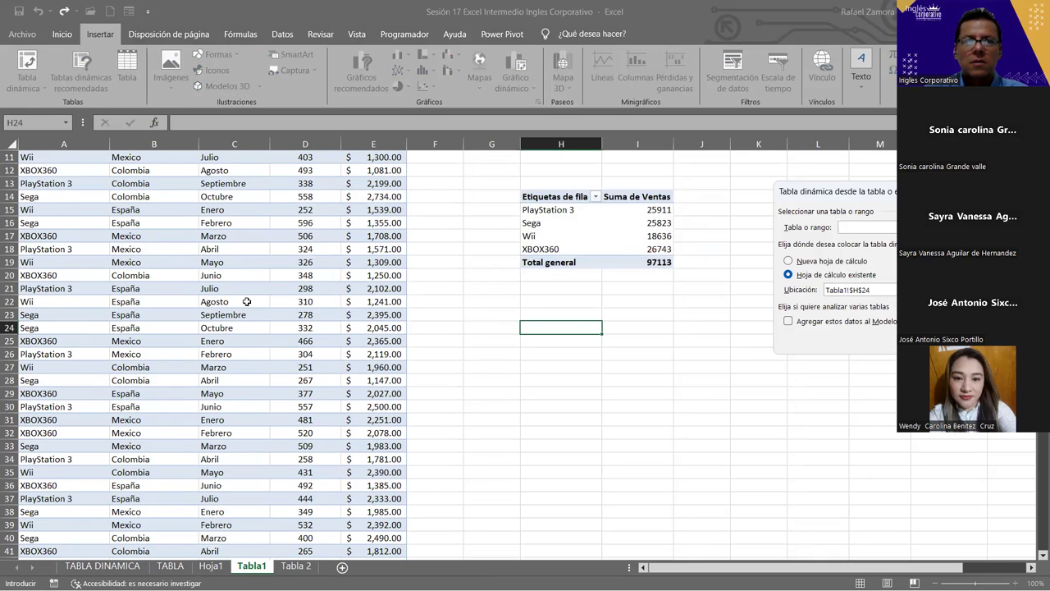
pyautogui.click(12, 65)
pyautogui.click(856, 276)
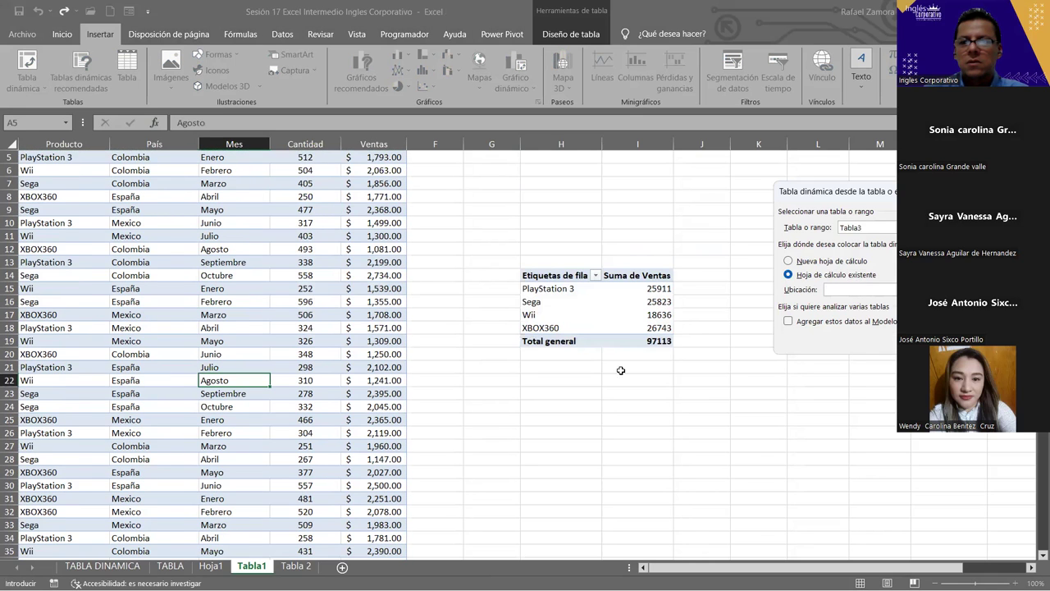
pyautogui.click(551, 392)
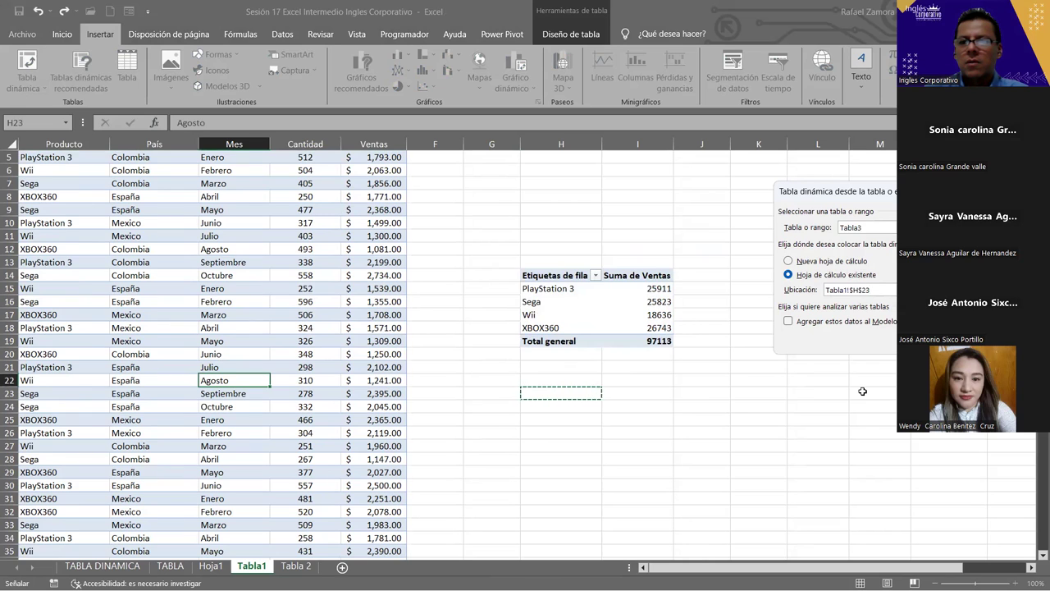
# Create the pivot at H23 with Producto as rows and Suma de Ventas as values
pyautogui.press('Return')
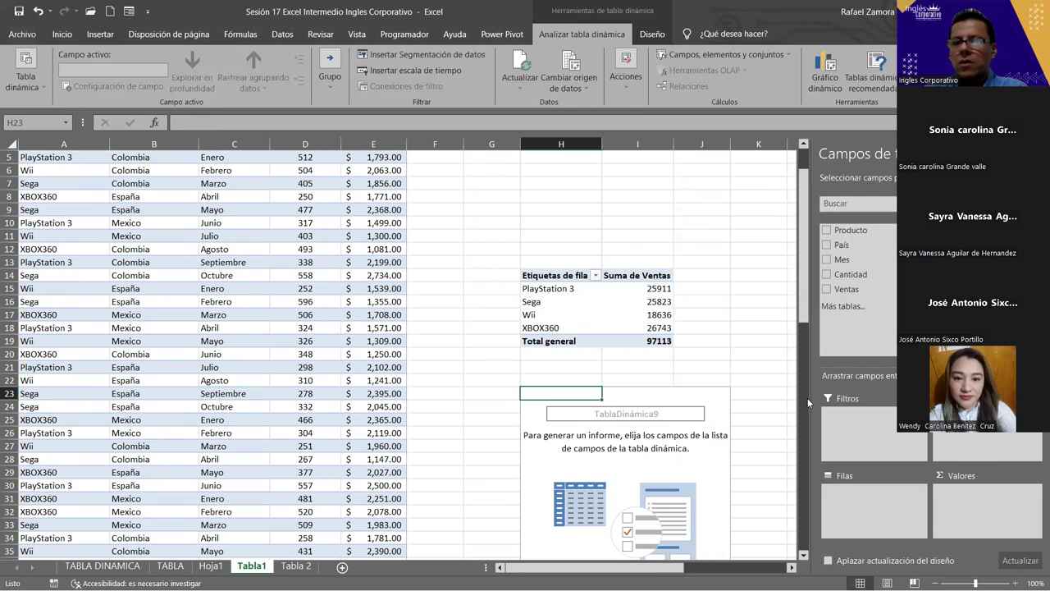
pyautogui.click(792, 567)
pyautogui.click(793, 567)
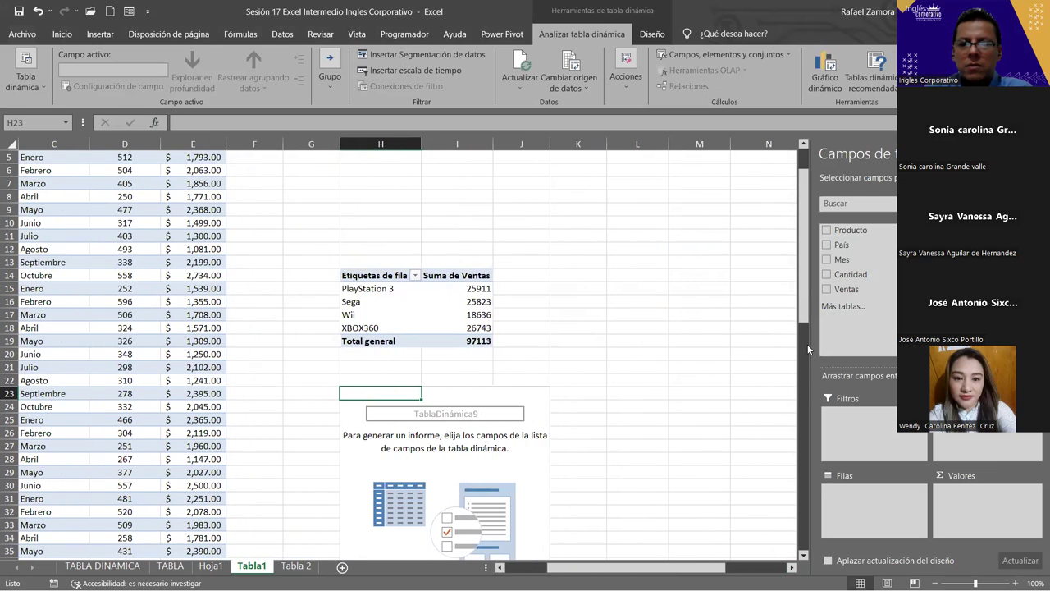
pyautogui.moveTo(851, 230); pyautogui.dragTo(868, 525)
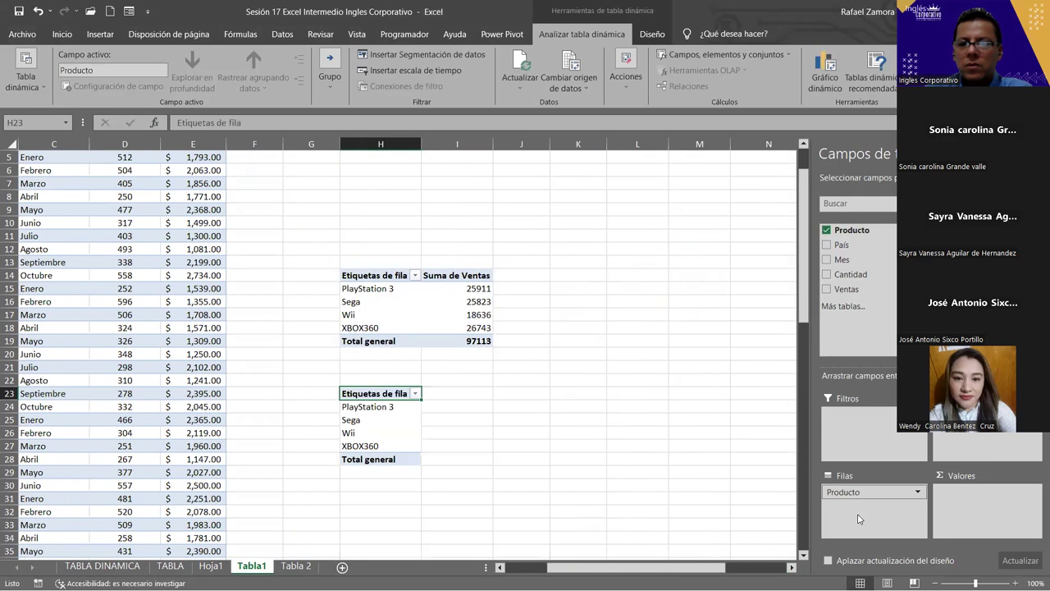
pyautogui.moveTo(840, 290); pyautogui.dragTo(988, 525)
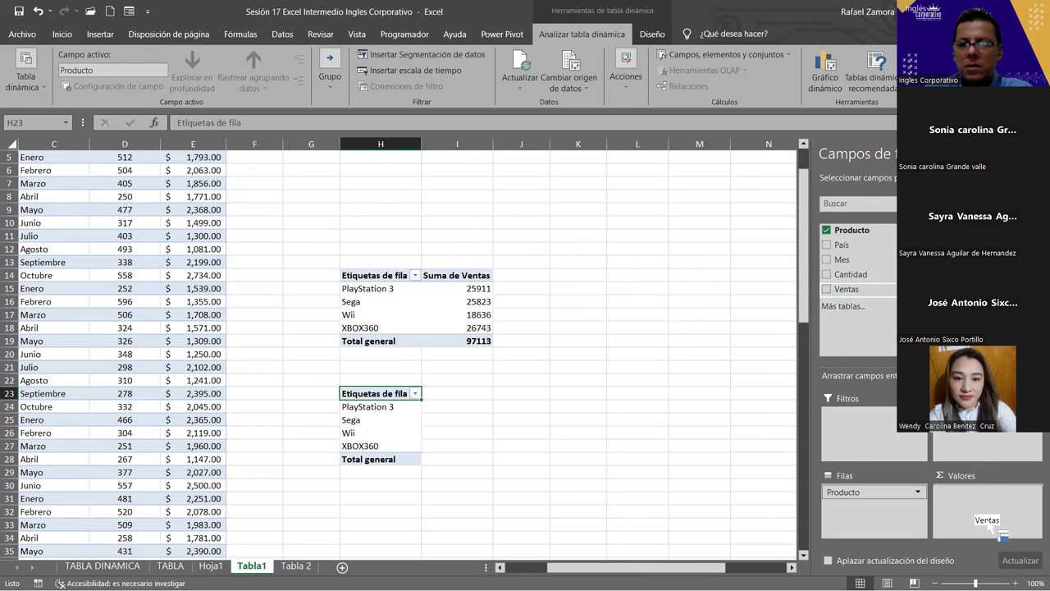
pyautogui.scroll(-1, 656, 427)
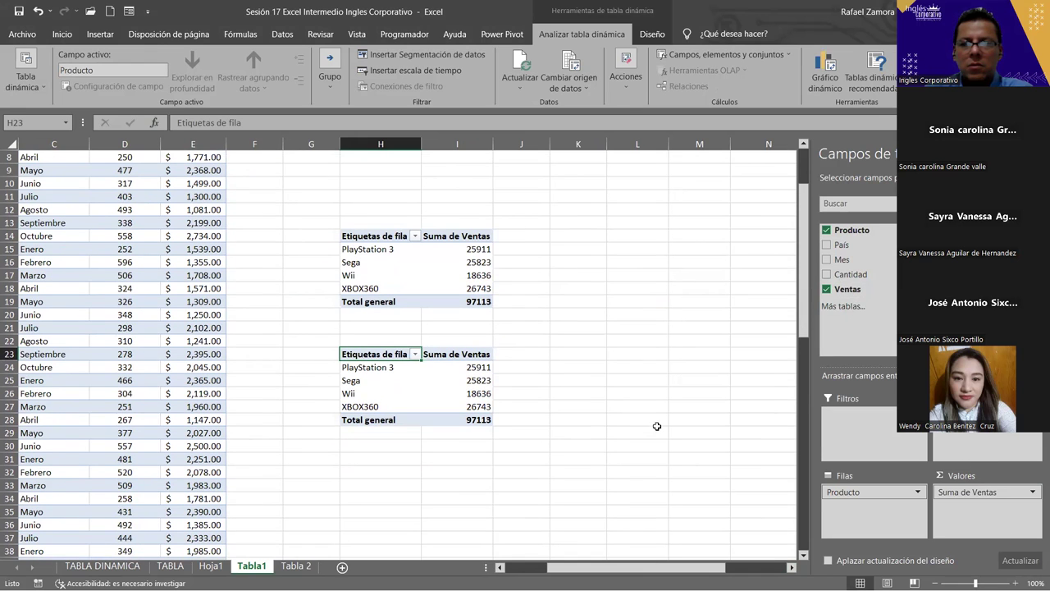
pyautogui.scroll(-2, 605, 414)
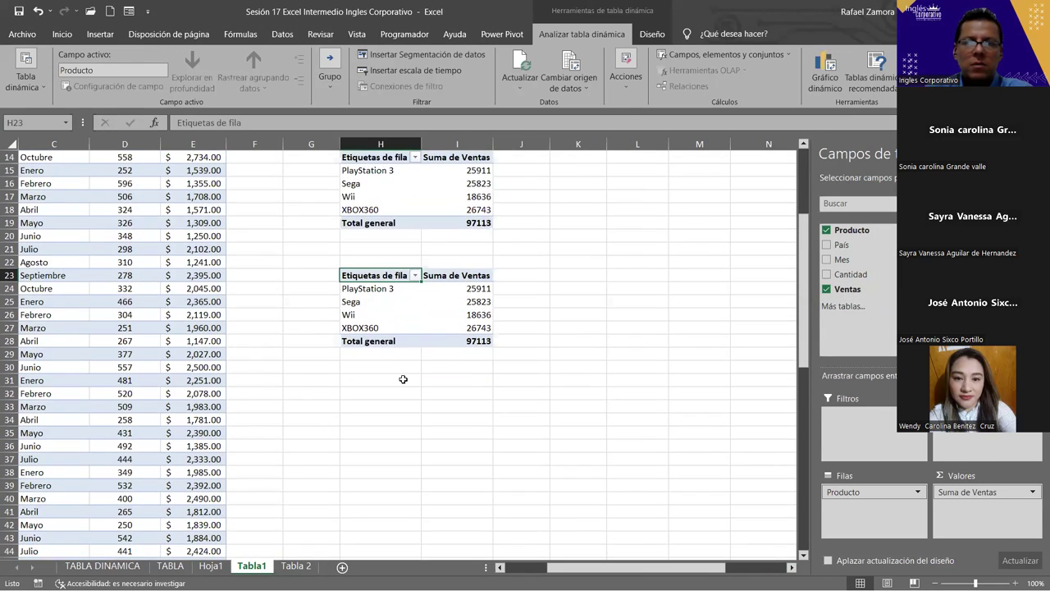
# Insert a third pivot at H32 with Producto rows and summed Ventas
pyautogui.click(177, 277)
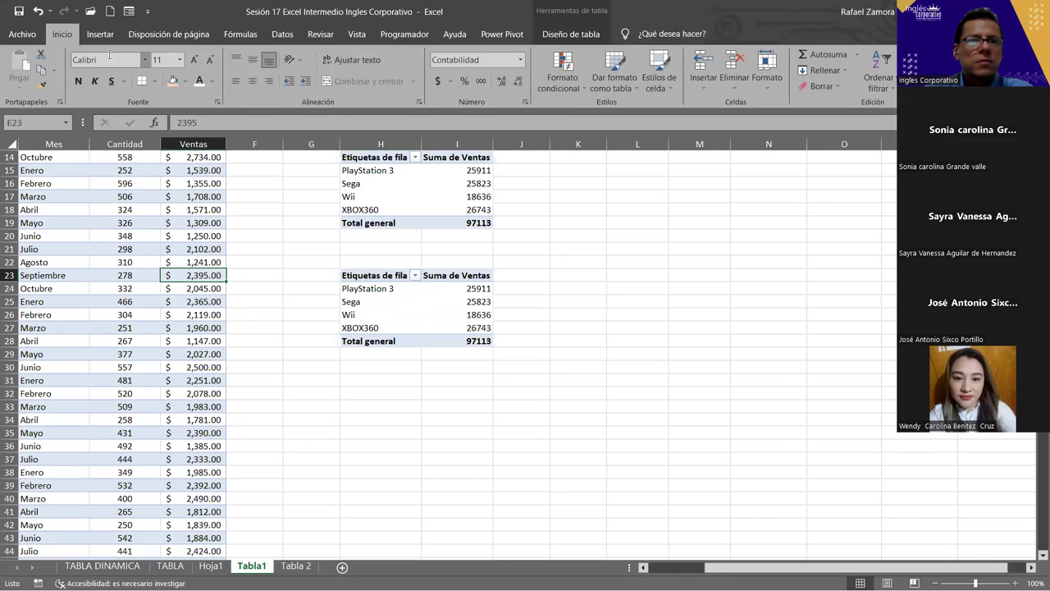
pyautogui.click(100, 33)
pyautogui.click(29, 64)
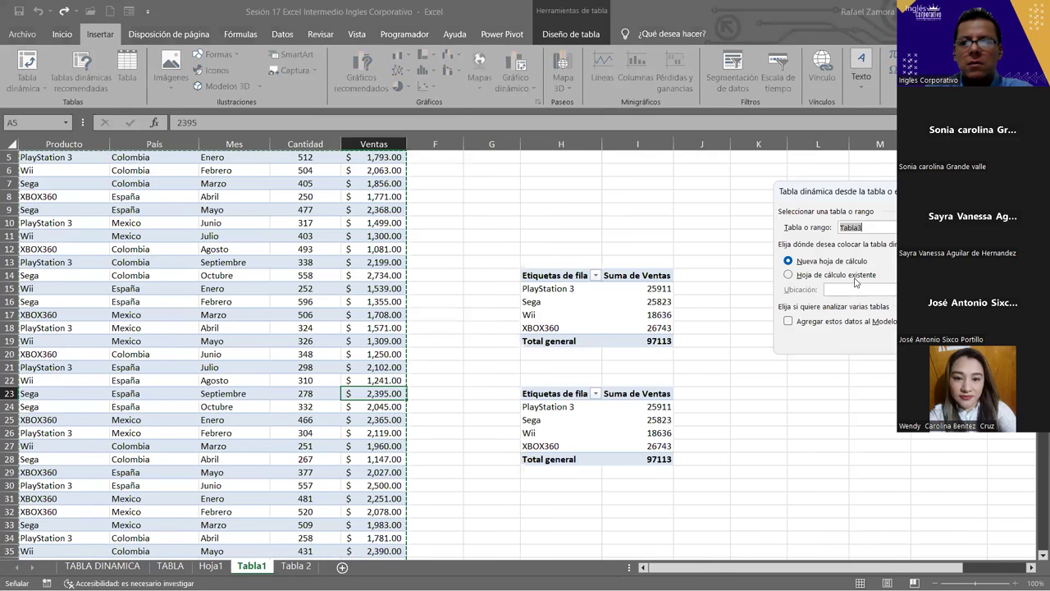
pyautogui.click(856, 277)
pyautogui.scroll(-3, 506, 356)
pyautogui.click(560, 393)
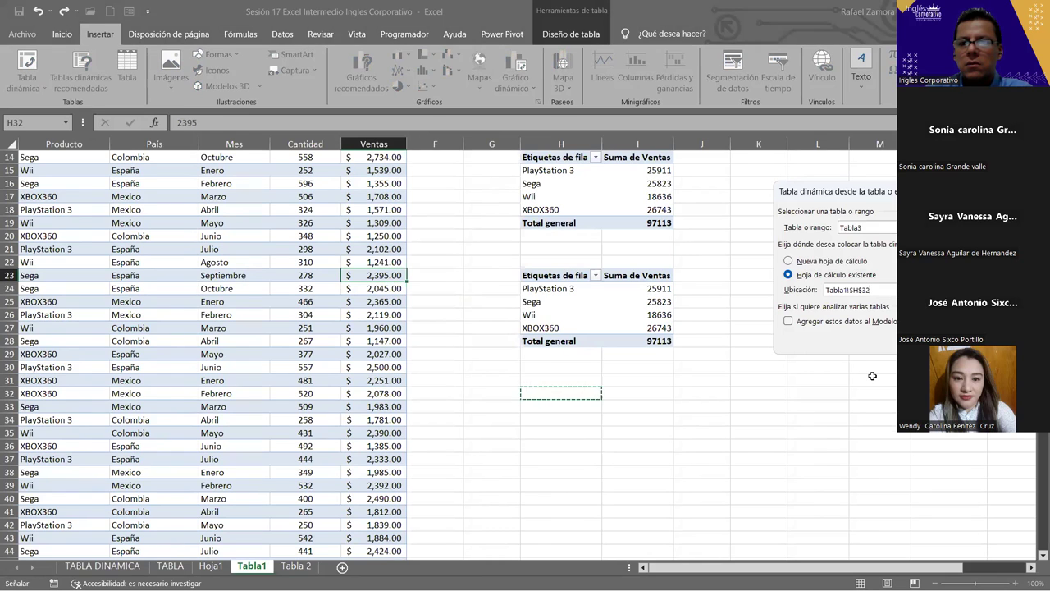
pyautogui.press('Return')
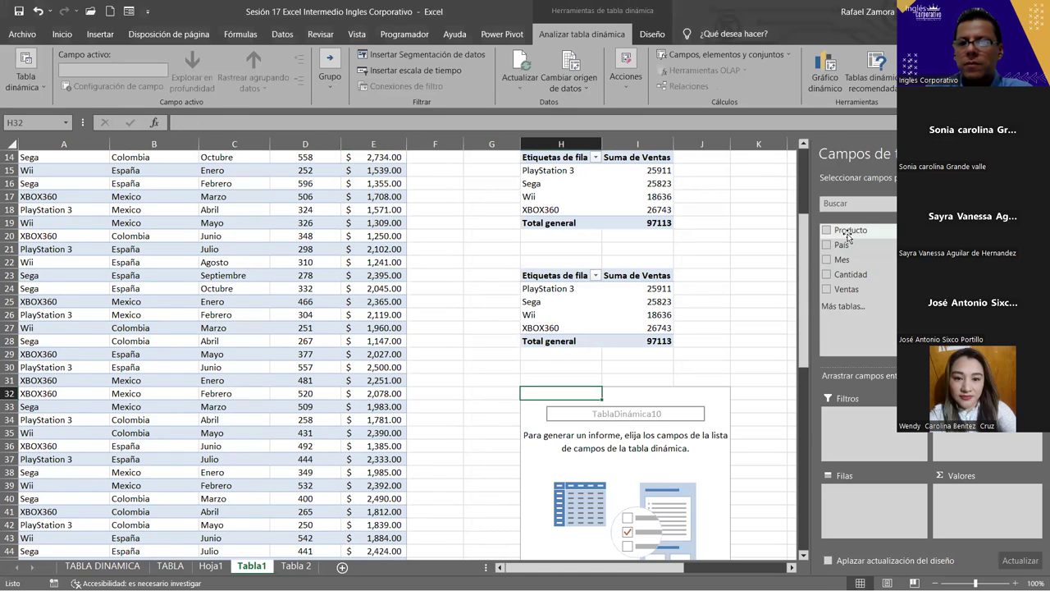
pyautogui.moveTo(849, 230); pyautogui.dragTo(901, 514)
pyautogui.click(846, 289)
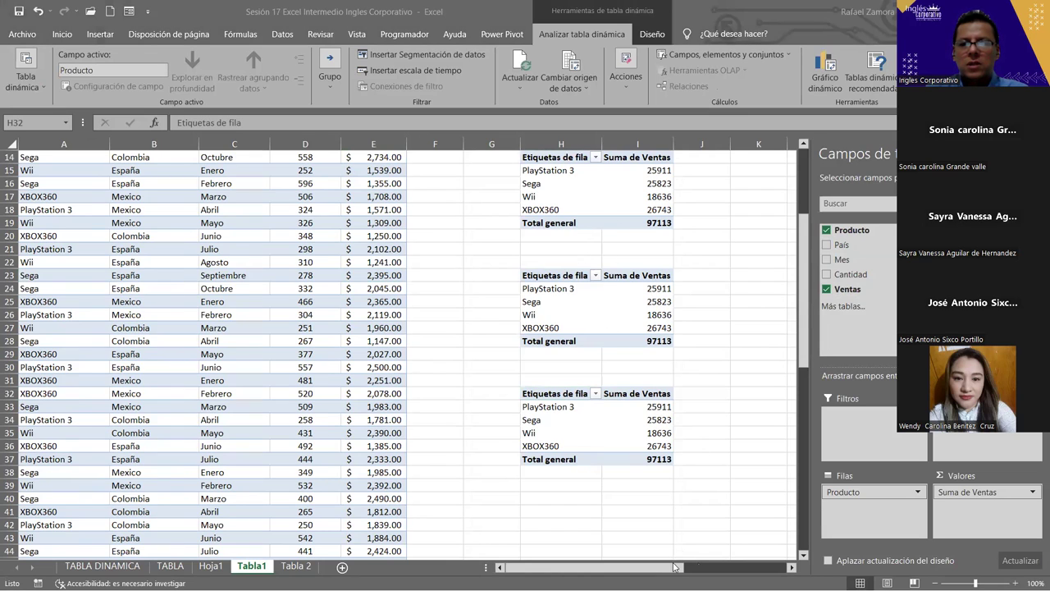
# Format the first pivot's Suma de Ventas values as Contabilidad with dollar signs
pyautogui.click(658, 195)
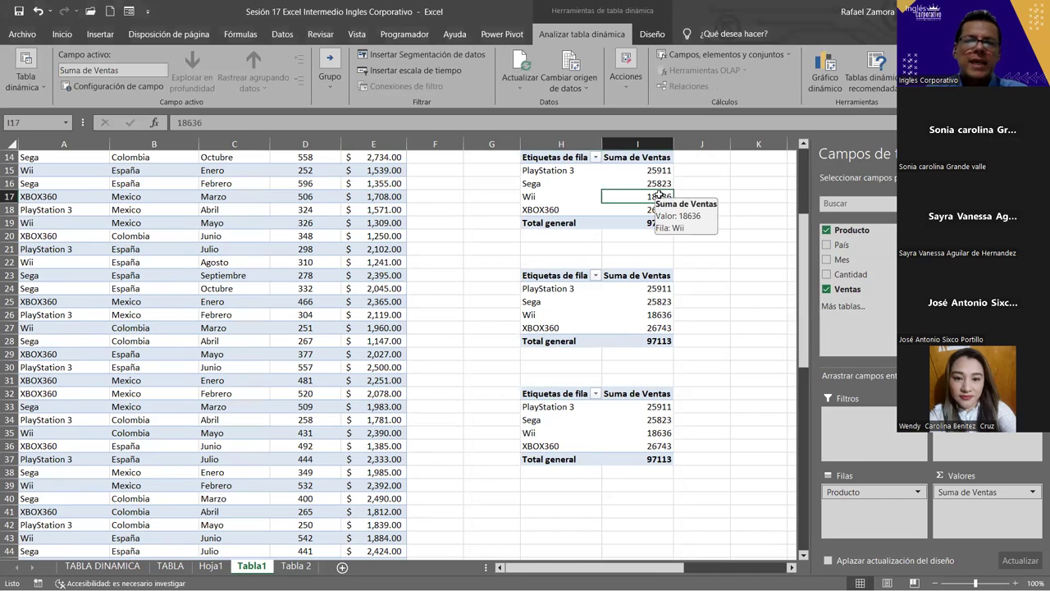
pyautogui.rightClick(659, 195)
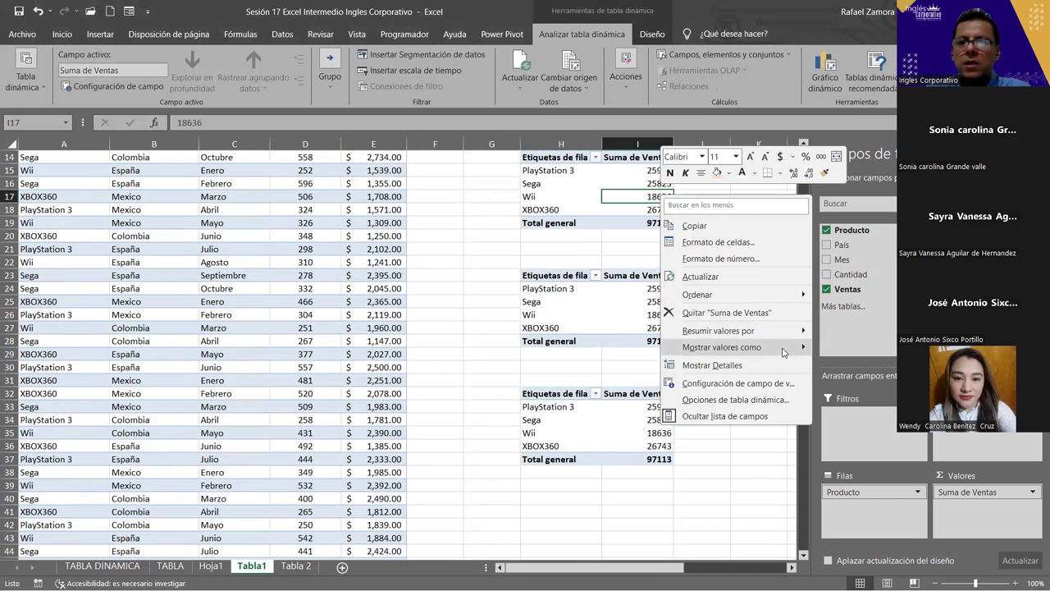
pyautogui.click(792, 384)
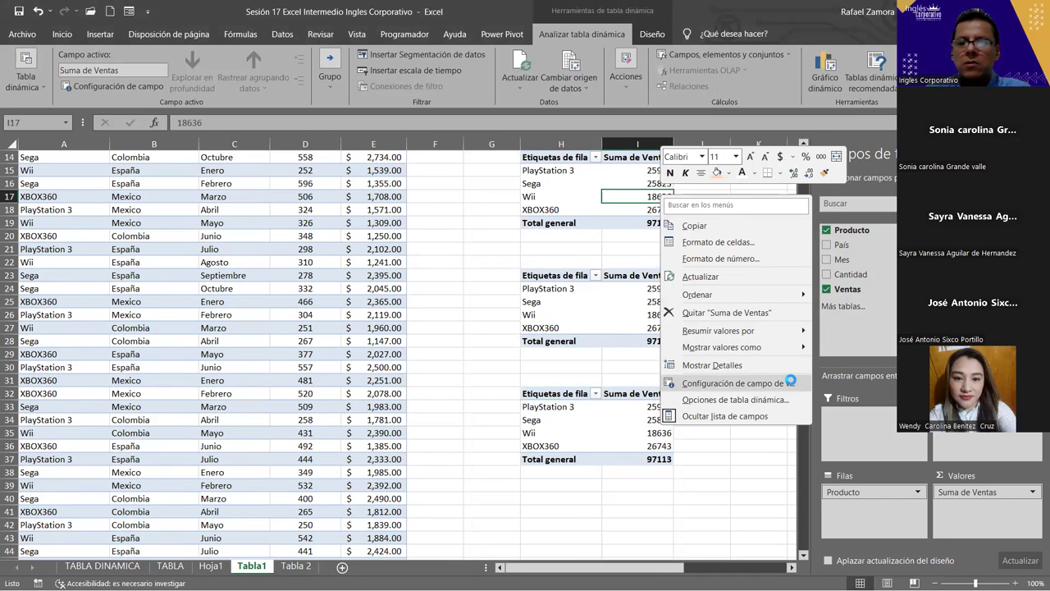
pyautogui.click(685, 466)
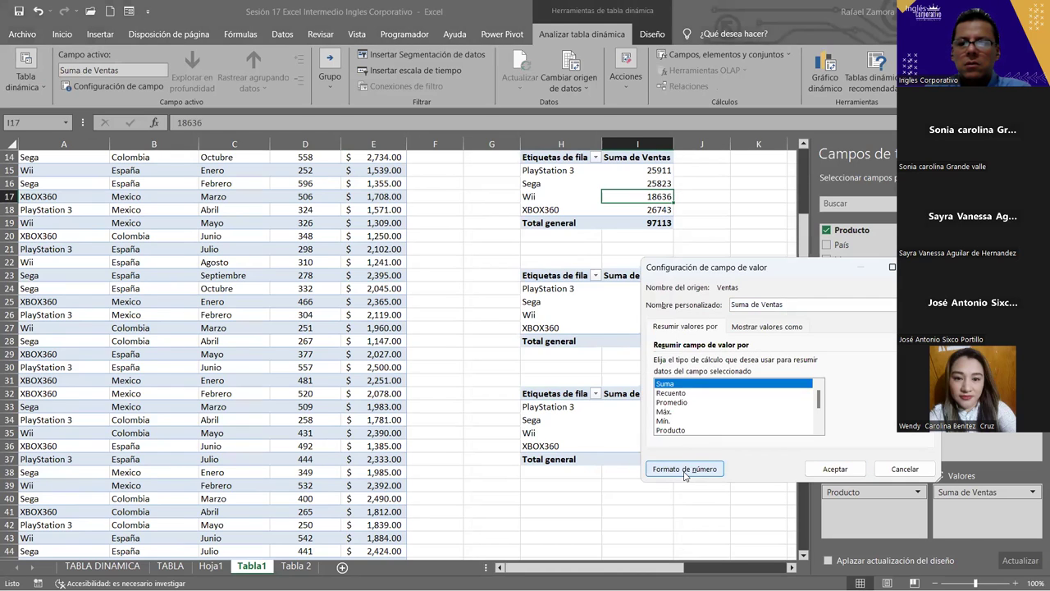
pyautogui.click(656, 290)
pyautogui.click(871, 528)
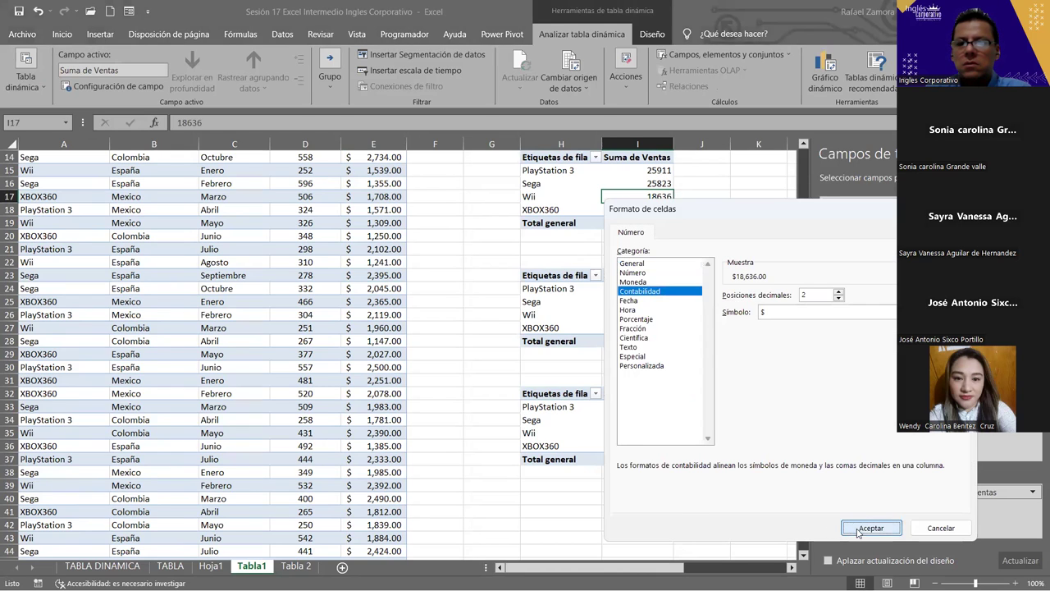
# Apply the same Contabilidad dollar format to the second pivot's Suma de Ventas values
pyautogui.click(849, 471)
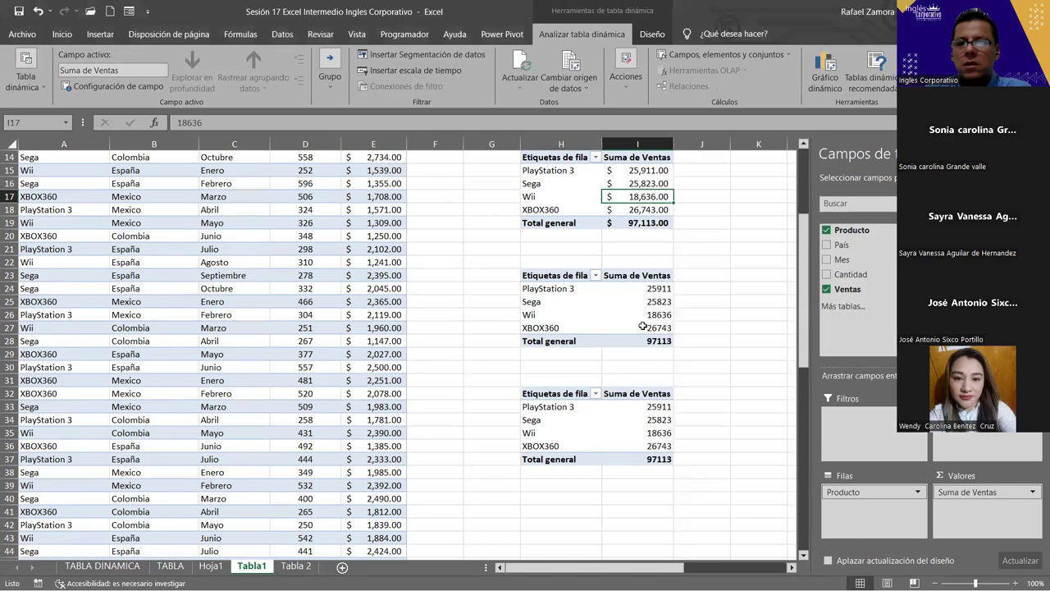
pyautogui.click(643, 315)
pyautogui.rightClick(643, 315)
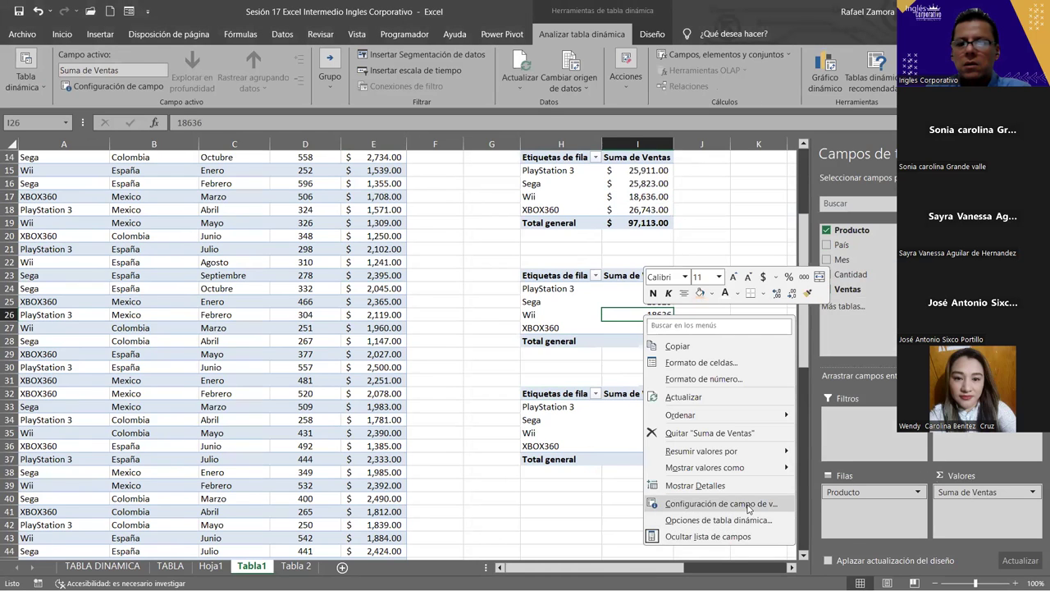
pyautogui.click(749, 504)
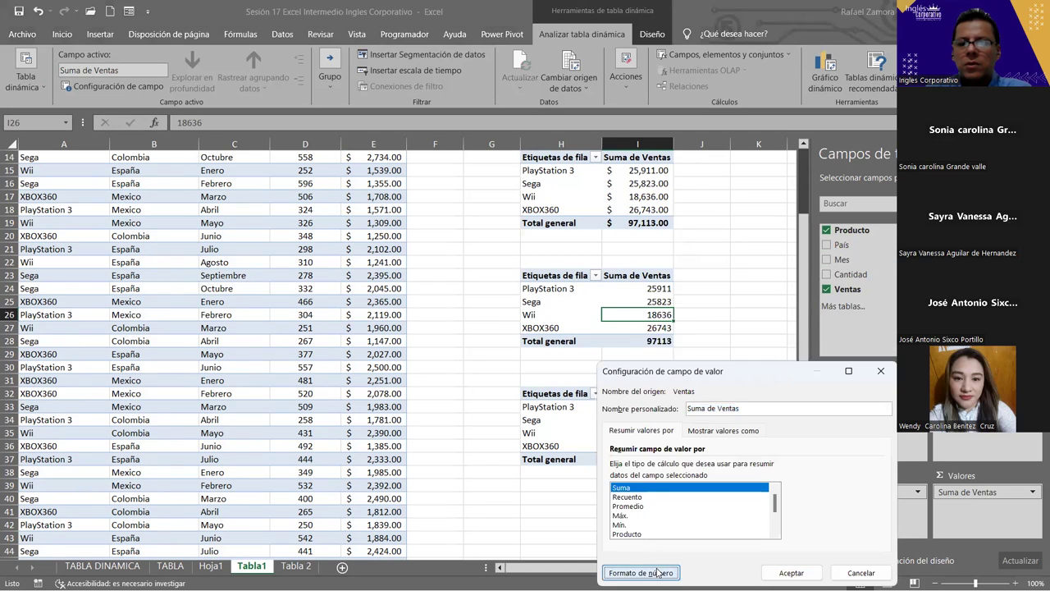
pyautogui.click(659, 573)
pyautogui.click(607, 335)
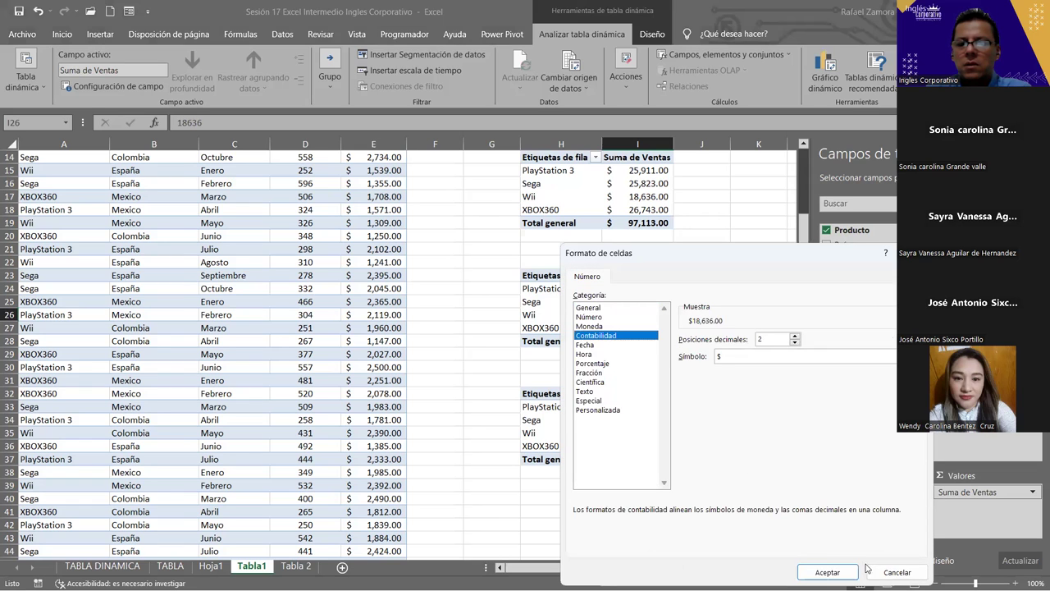
pyautogui.click(814, 571)
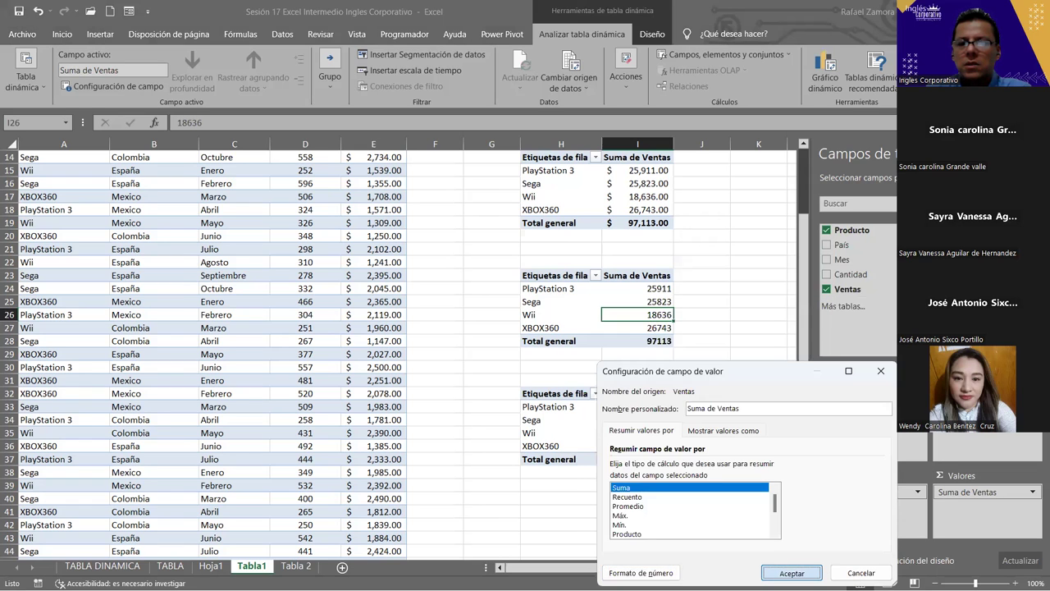
pyautogui.click(789, 572)
pyautogui.moveTo(624, 567); pyautogui.dragTo(668, 566)
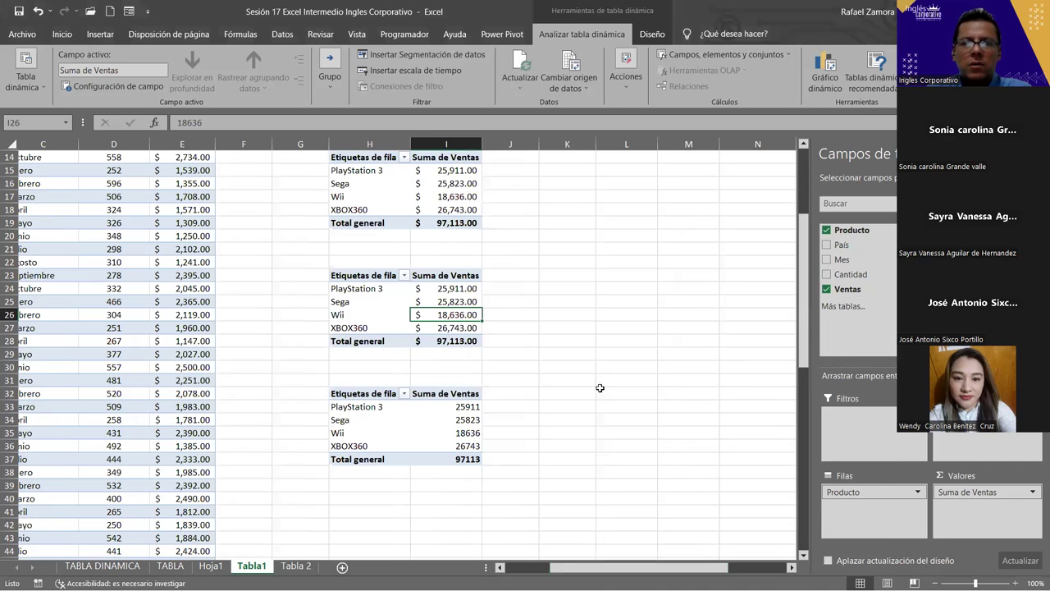
pyautogui.scroll(1, 607, 309)
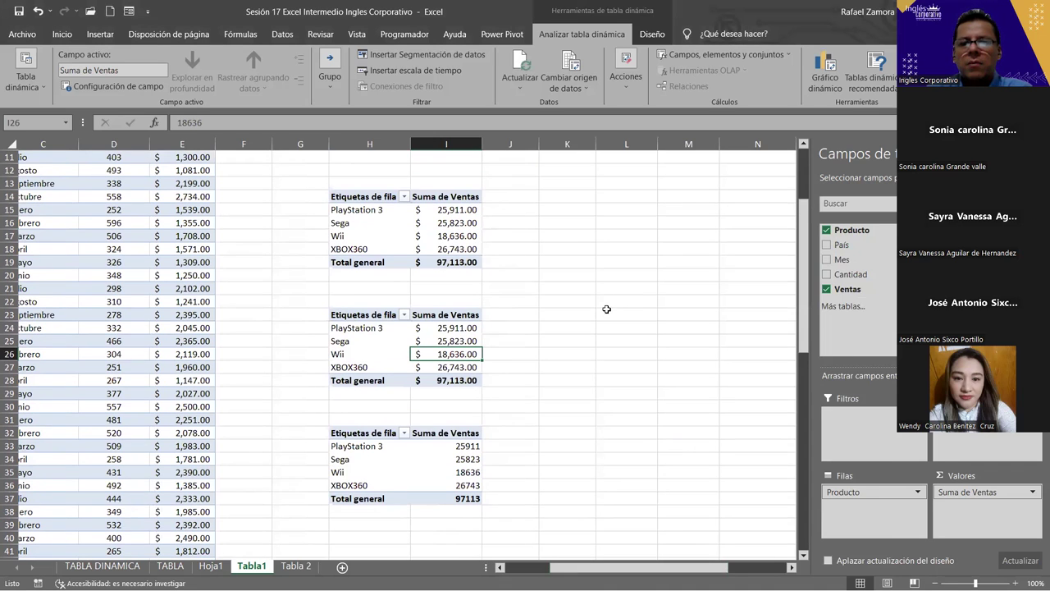
pyautogui.click(422, 211)
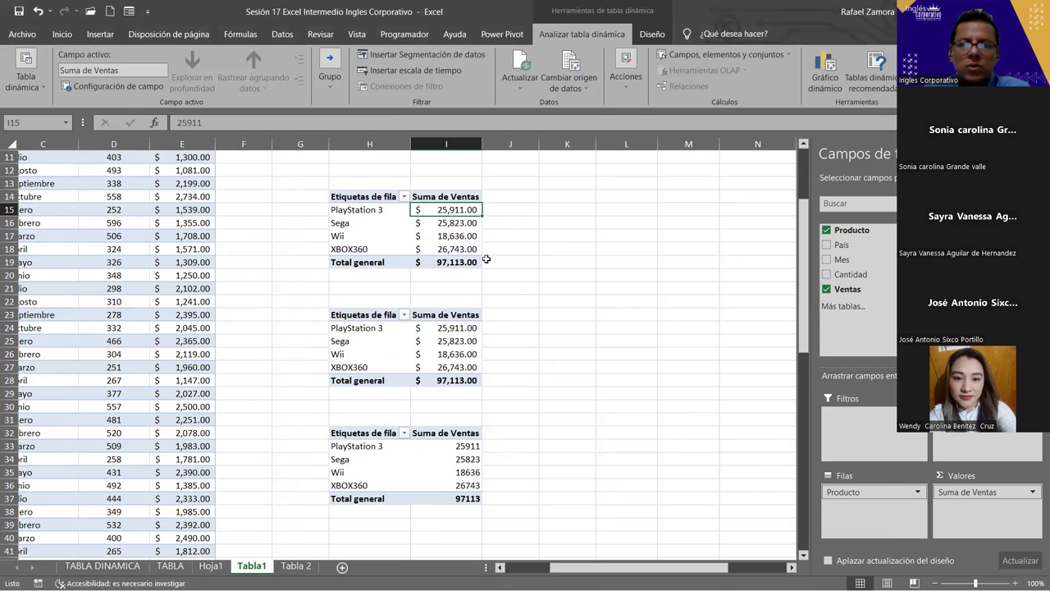
pyautogui.press('Down')
pyautogui.click(446, 315)
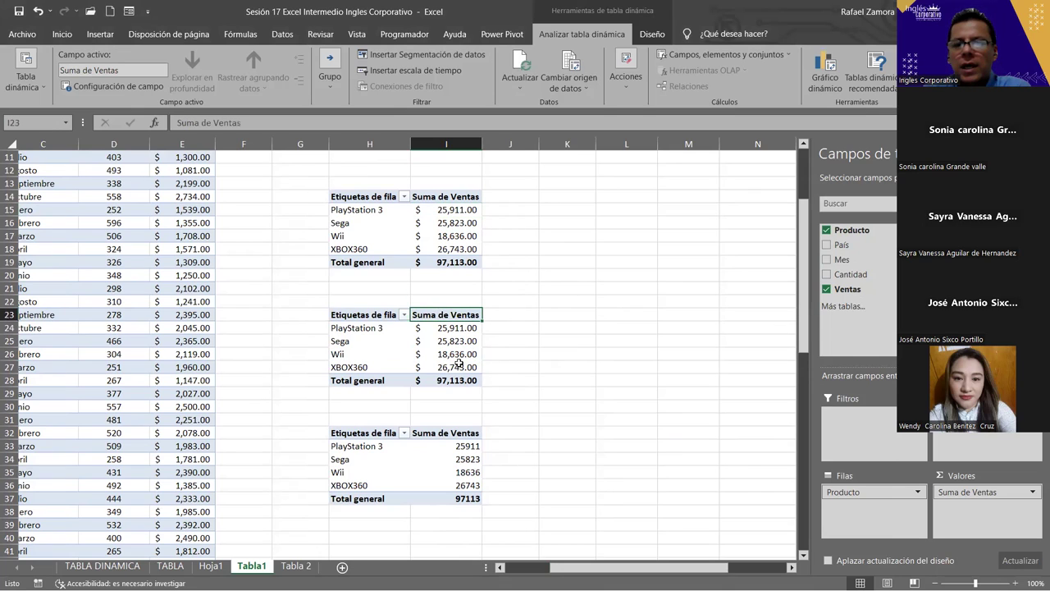
pyautogui.click(458, 355)
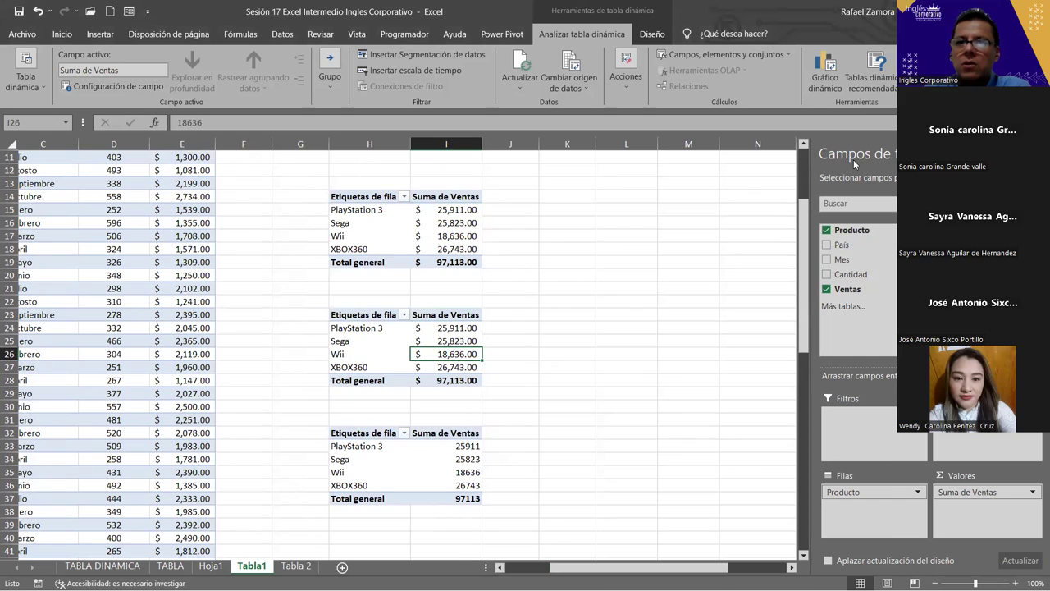
# Change the middle pivot's Ventas summary from Suma to Promedio, giving 1,904.18 overall
pyautogui.click(459, 332)
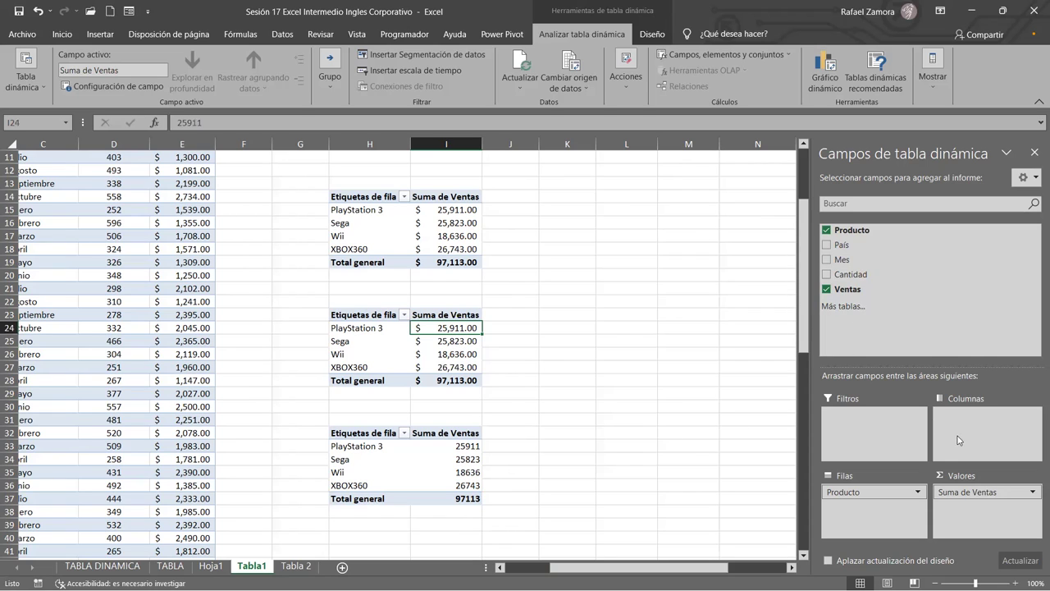
pyautogui.click(1033, 493)
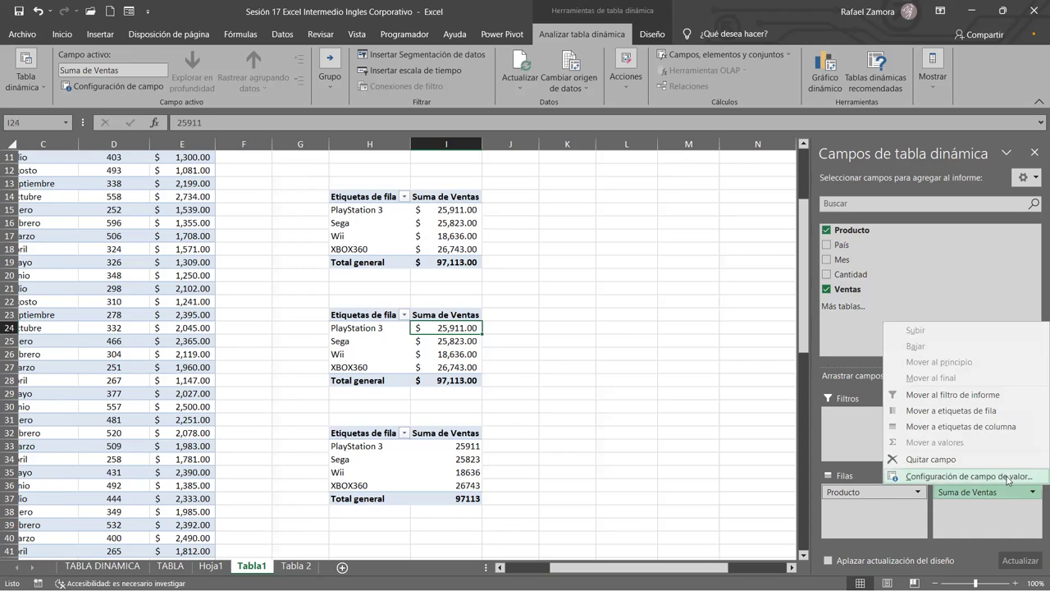
pyautogui.click(1008, 479)
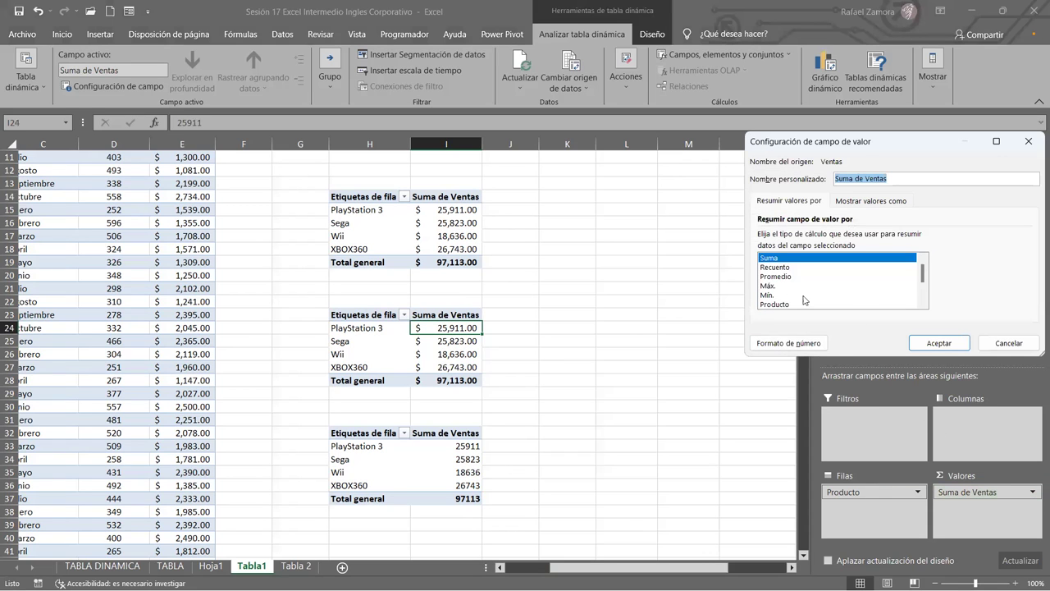
pyautogui.click(788, 276)
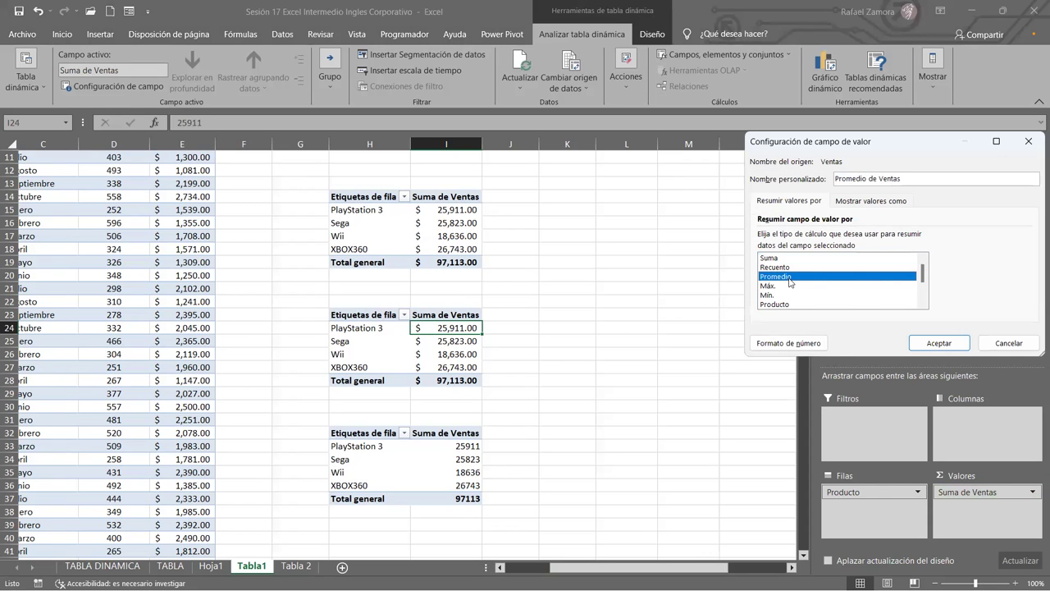
pyautogui.click(939, 343)
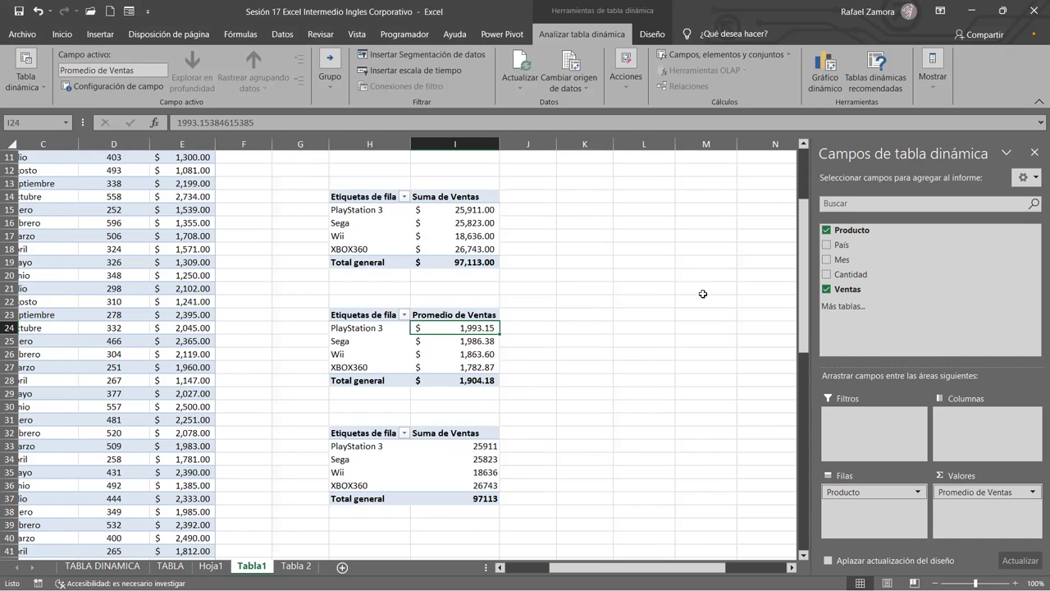
# Compare the first pivot's sums for Sega and Wii with the middle pivot's averages
pyautogui.click(476, 199)
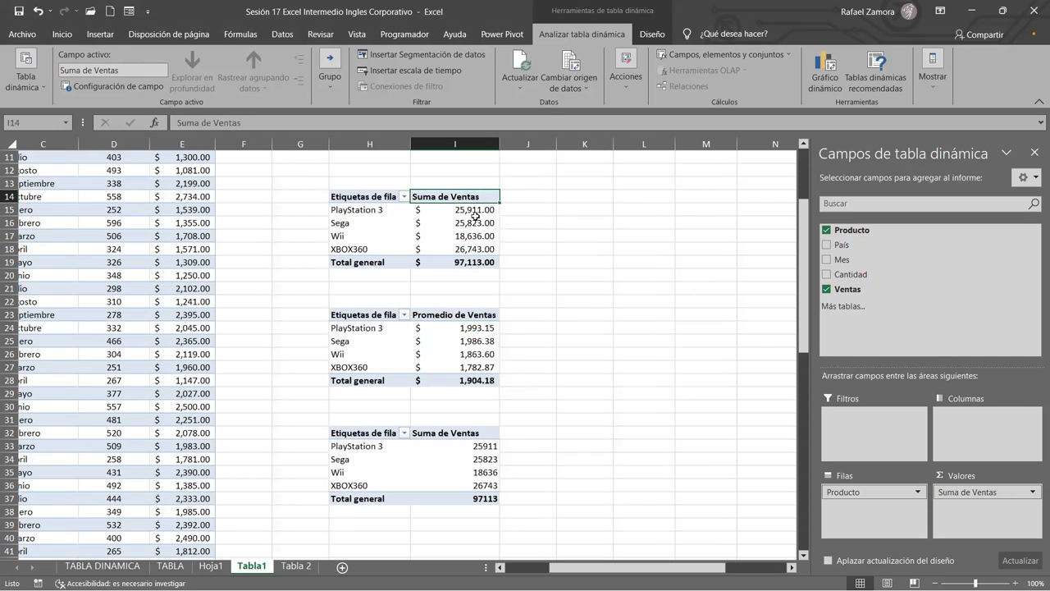
pyautogui.click(475, 218)
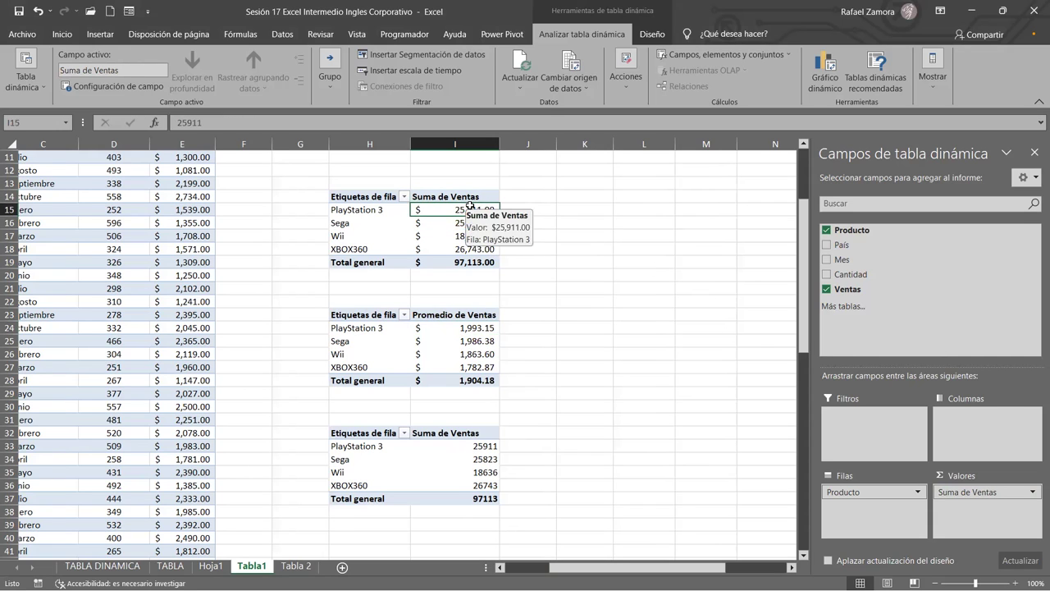
pyautogui.click(467, 327)
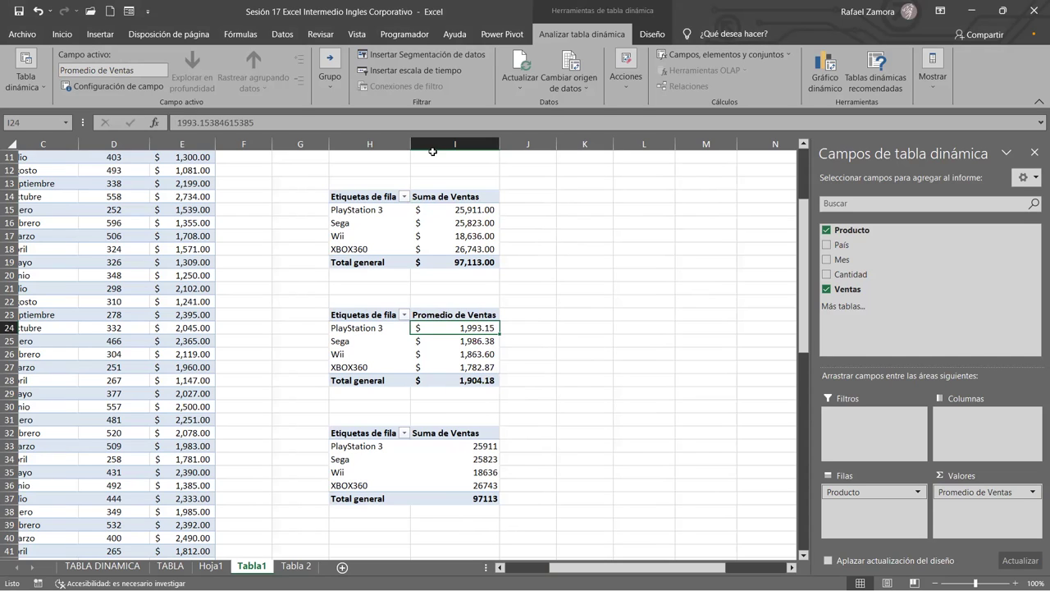
pyautogui.click(460, 235)
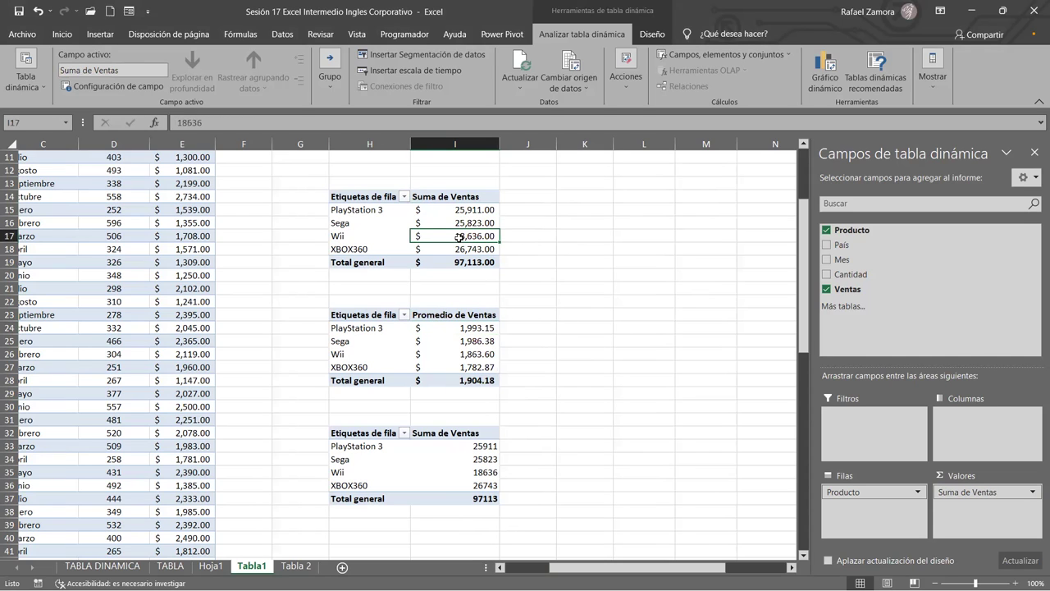
# Merge the cells above the first pivot into a bold, dark-red SUMA VENTAS TOTALES title
pyautogui.moveTo(351, 180); pyautogui.dragTo(454, 182)
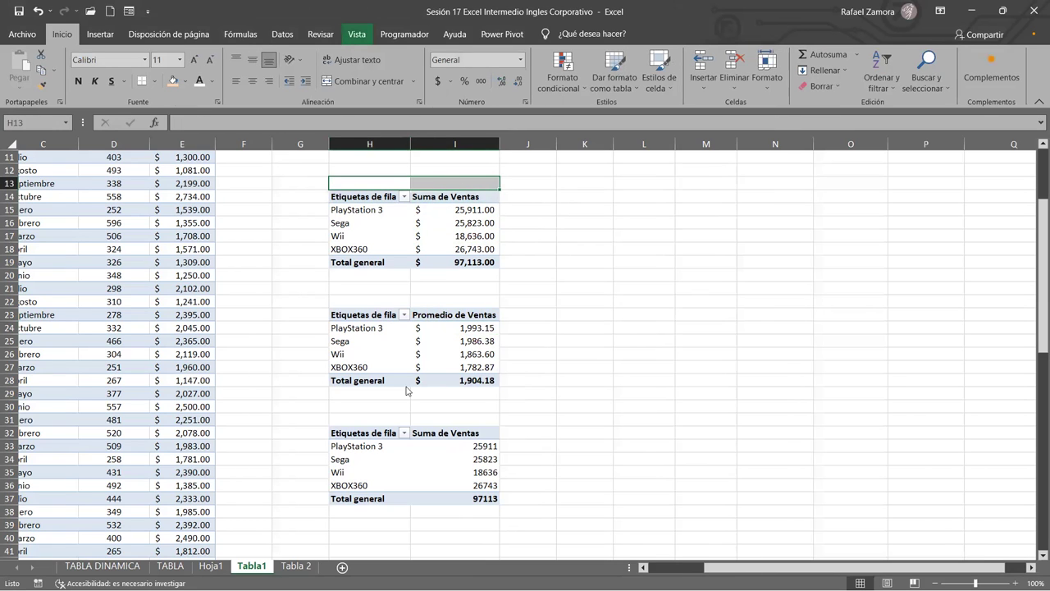
pyautogui.click(362, 82)
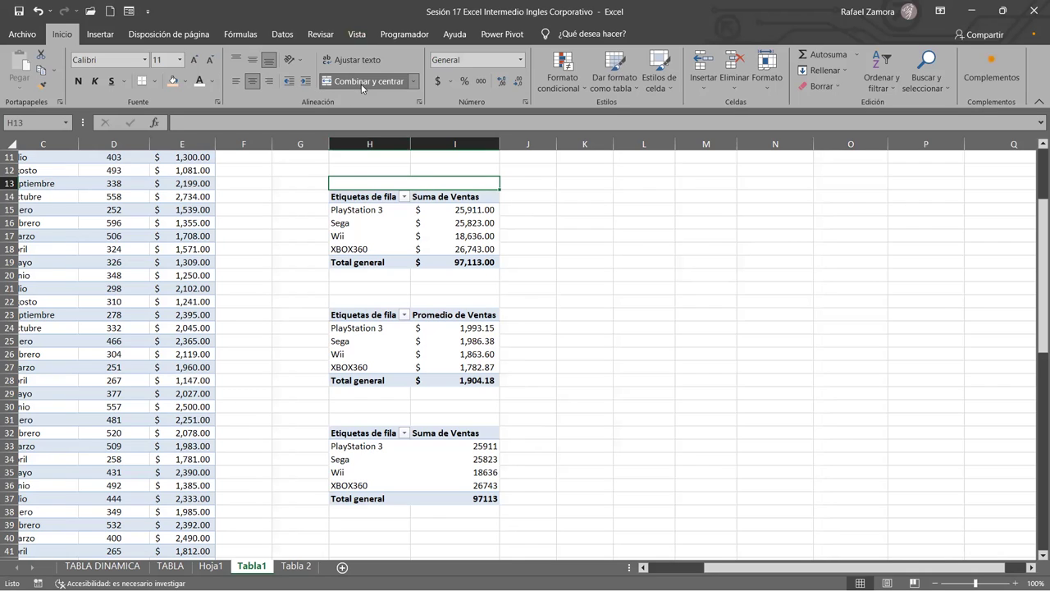
pyautogui.write('SUM')
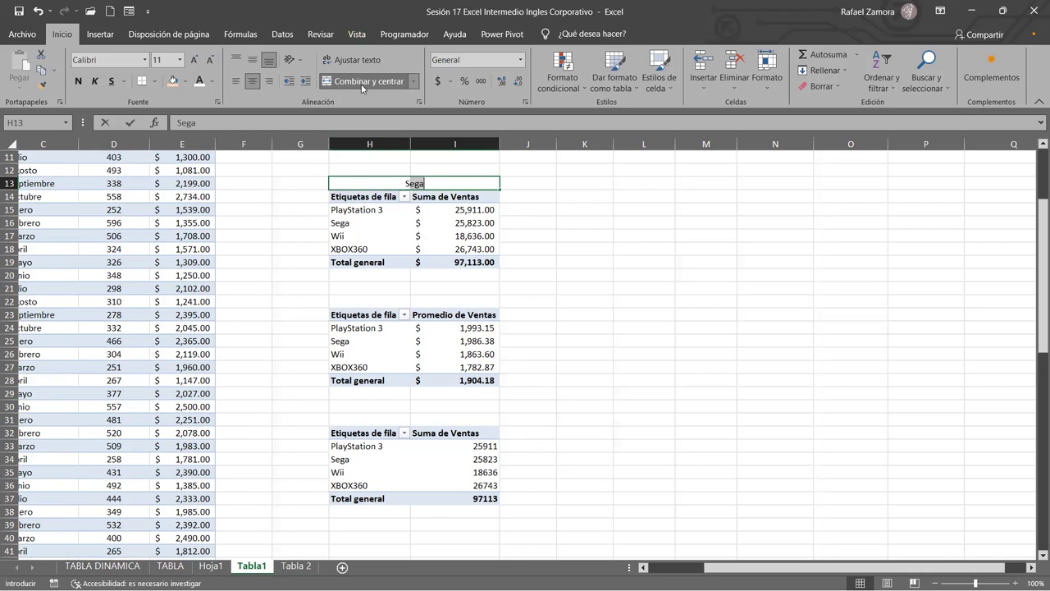
pyautogui.write('A VENTAS TOTALES')
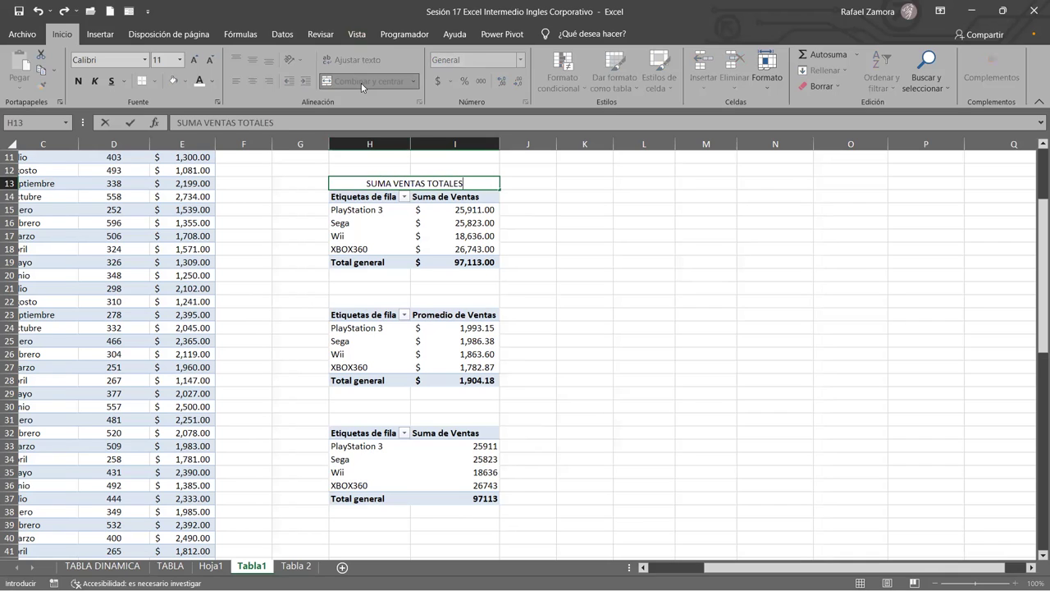
pyautogui.hotkey('ctrl', 'Return')
pyautogui.click(78, 81)
pyautogui.click(186, 83)
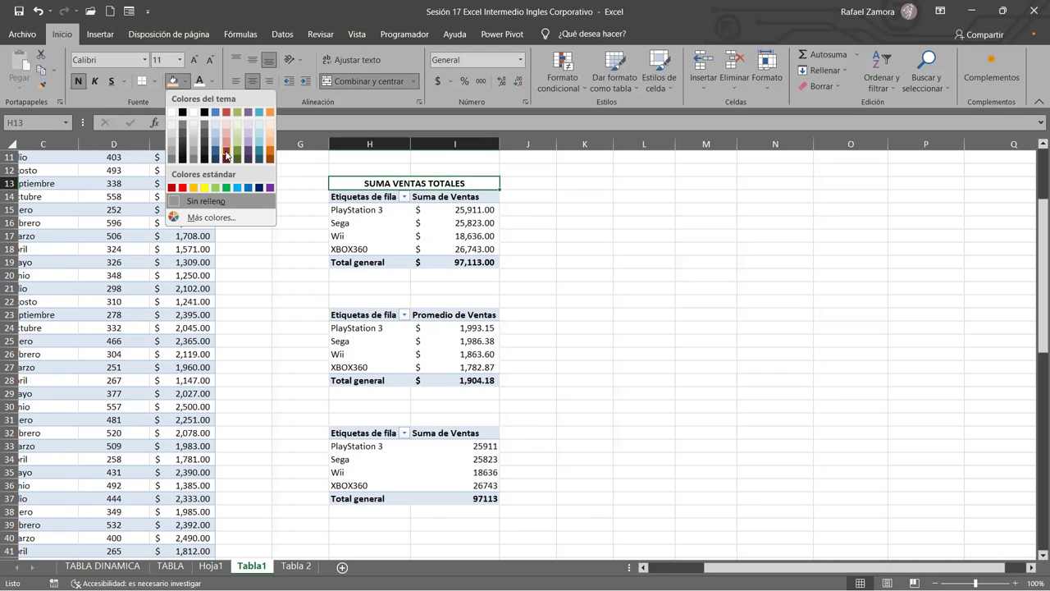
pyautogui.click(227, 151)
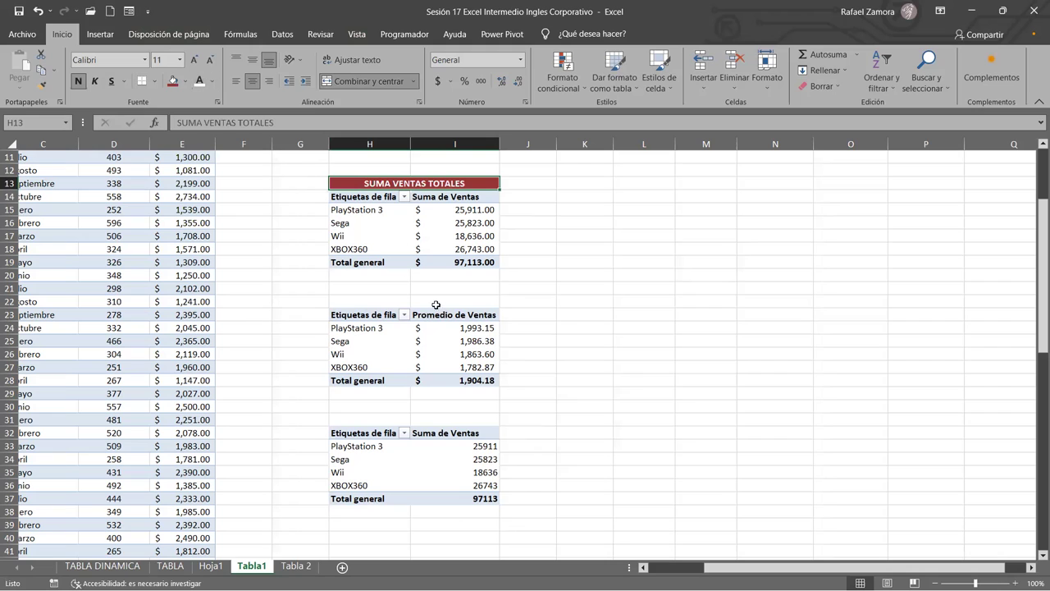
# Copy the title bar above the middle pivot and change it to PROMEDIO VENTAS TOTALES
pyautogui.hotkey('ctrl', 'c')
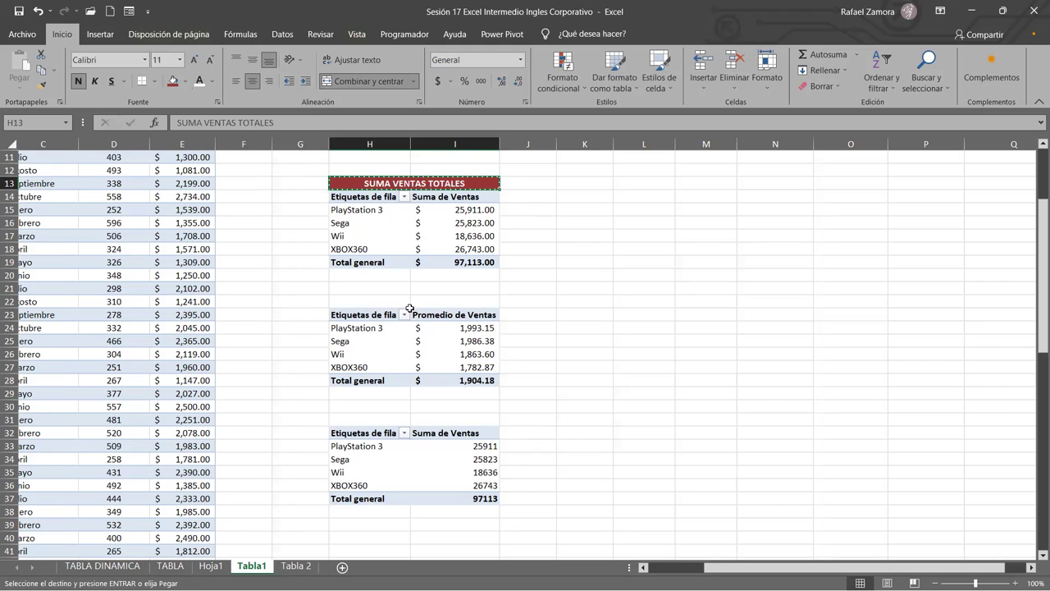
pyautogui.click(381, 299)
pyautogui.hotkey('ctrl', 'v')
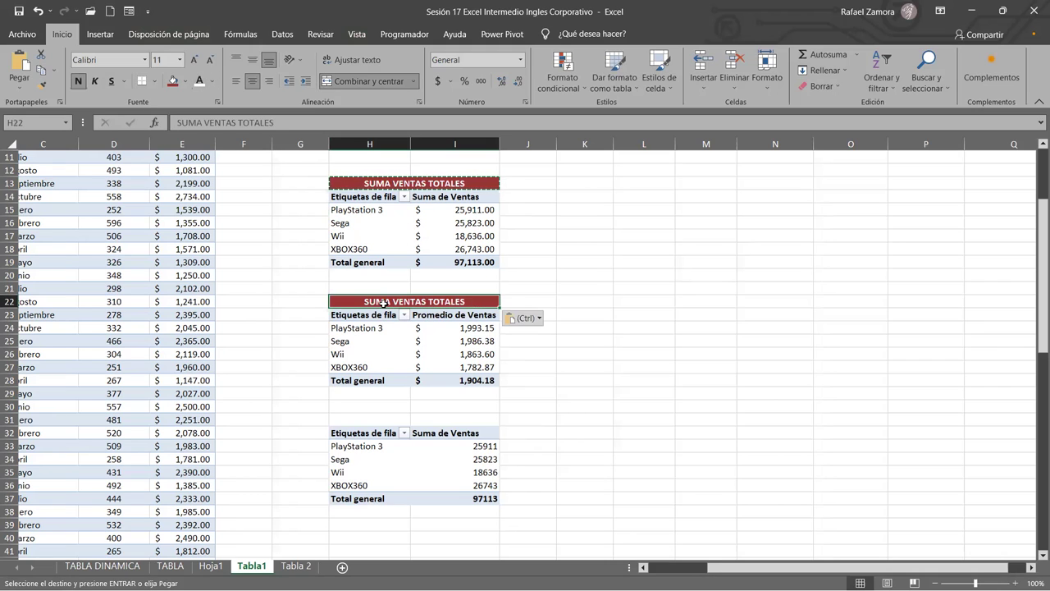
pyautogui.doubleClick(385, 302)
pyautogui.moveTo(392, 301); pyautogui.dragTo(335, 295)
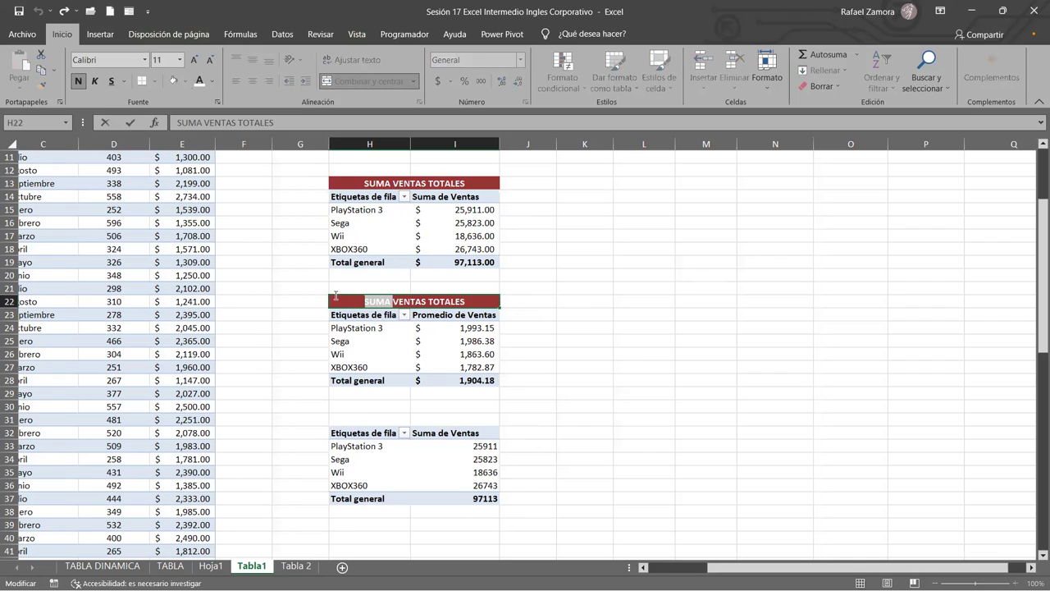
pyautogui.write('PROMEDIO')
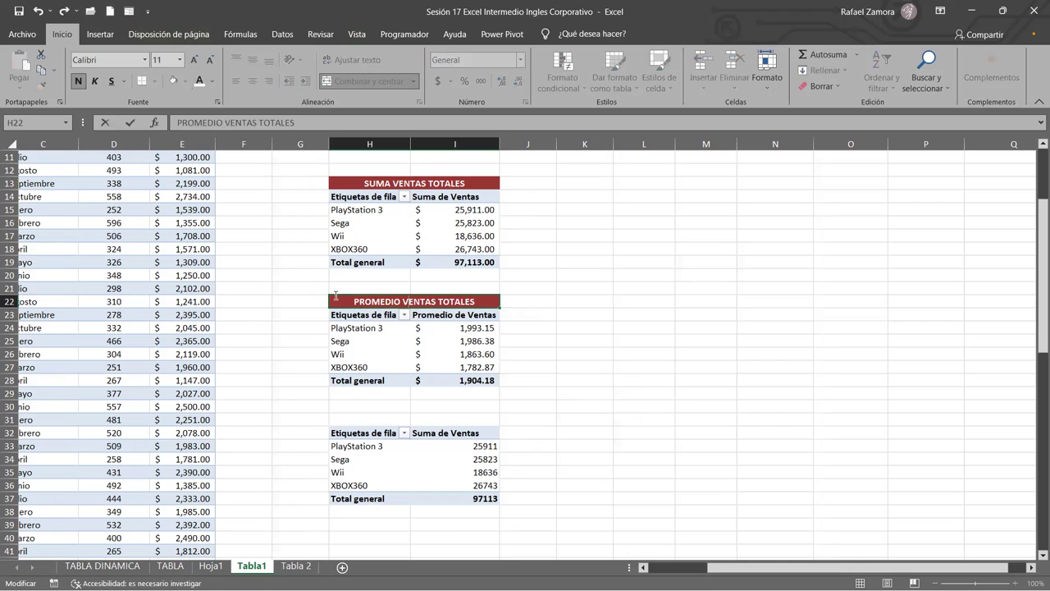
pyautogui.press('Return')
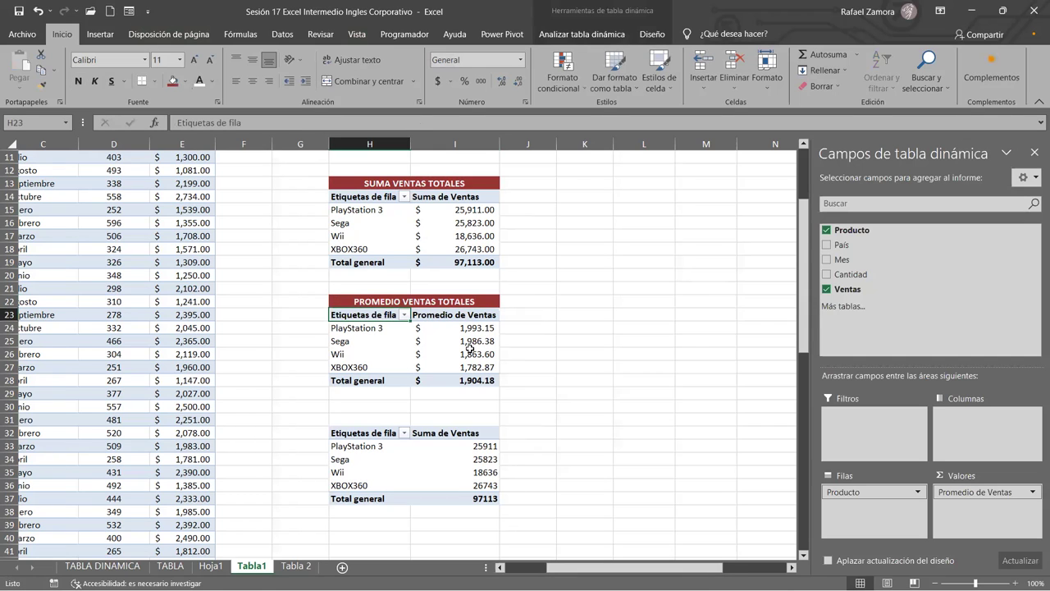
# Summarise the third pivot's Ventas by Recuento, giving Cuenta de Ventas totalling 51
pyautogui.click(477, 222)
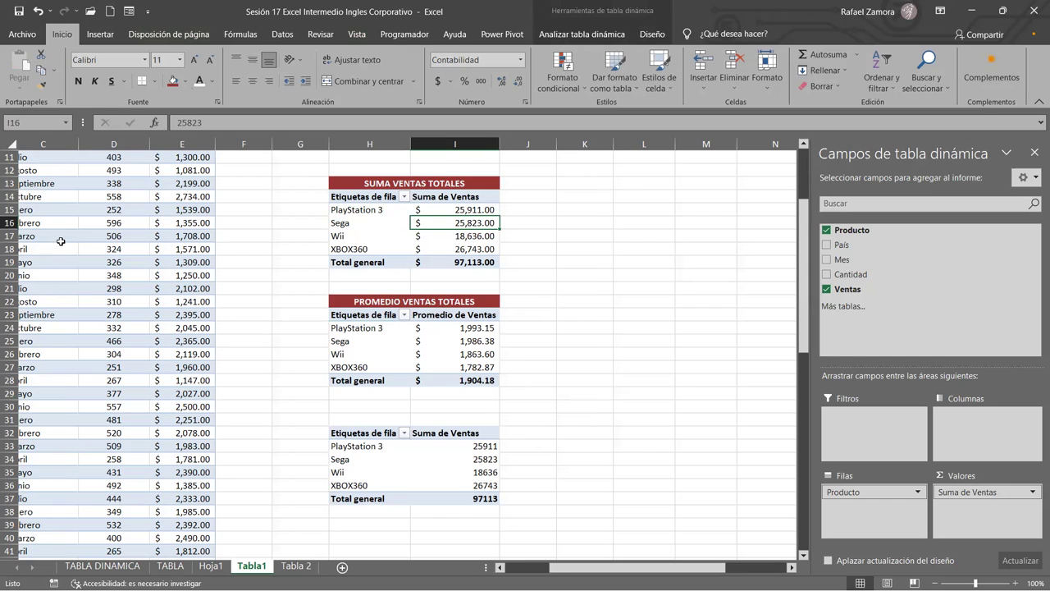
pyautogui.click(436, 472)
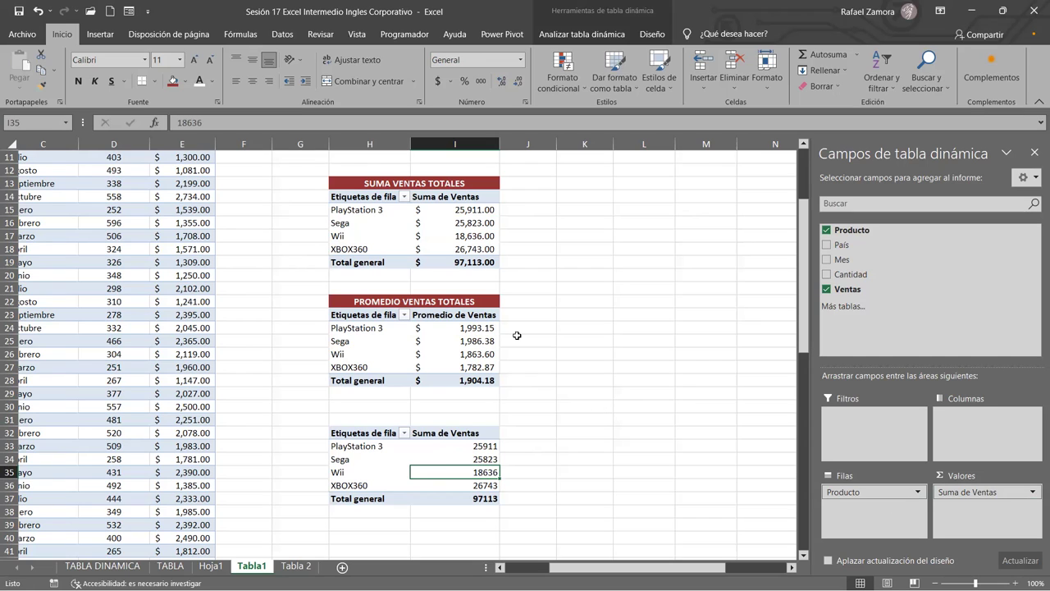
pyautogui.click(1033, 492)
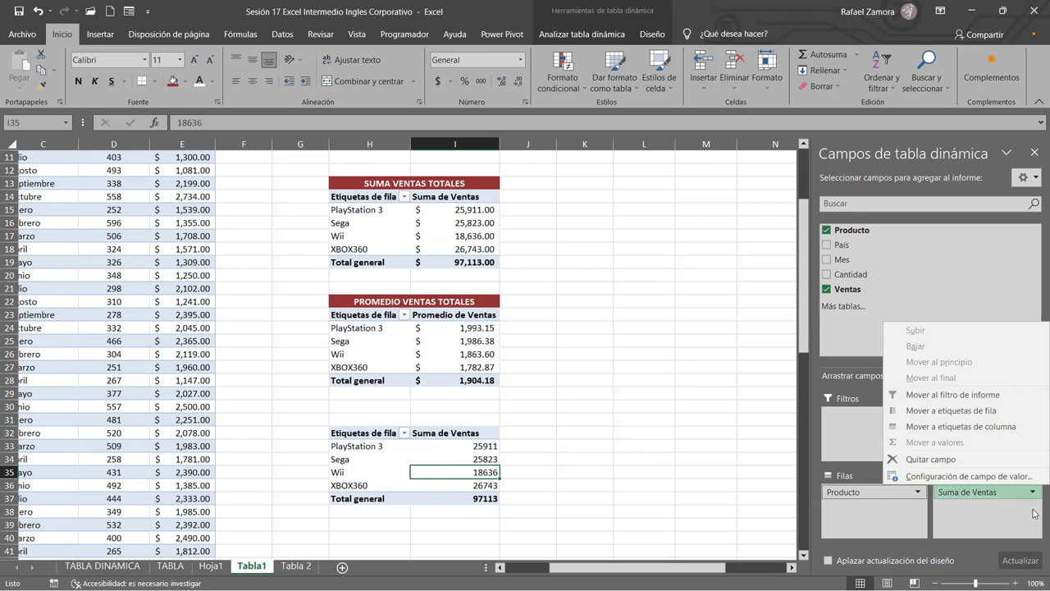
pyautogui.click(470, 458)
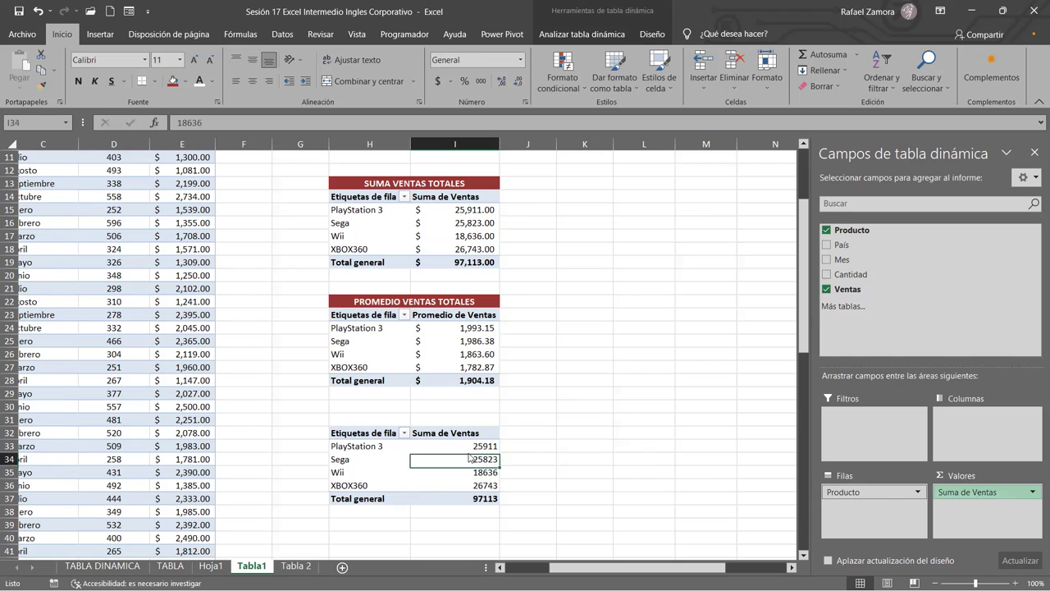
pyautogui.rightClick(470, 458)
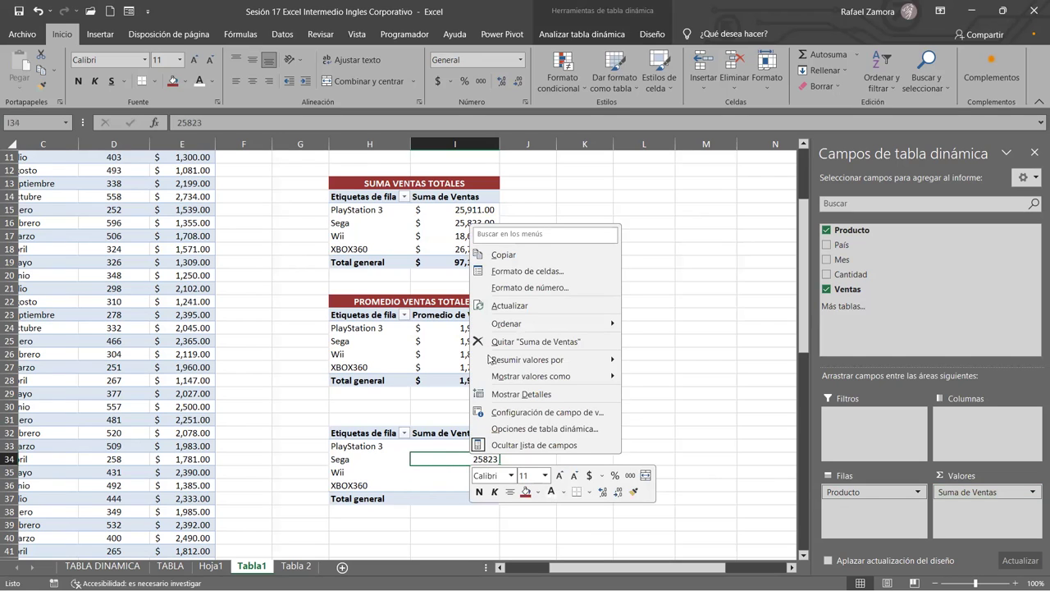
pyautogui.click(585, 358)
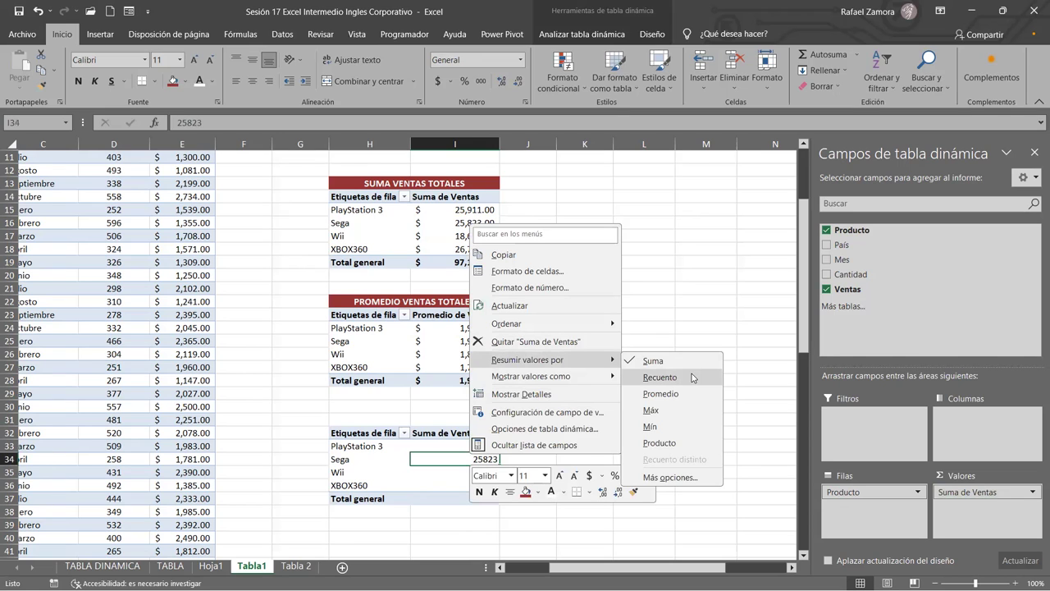
pyautogui.click(692, 377)
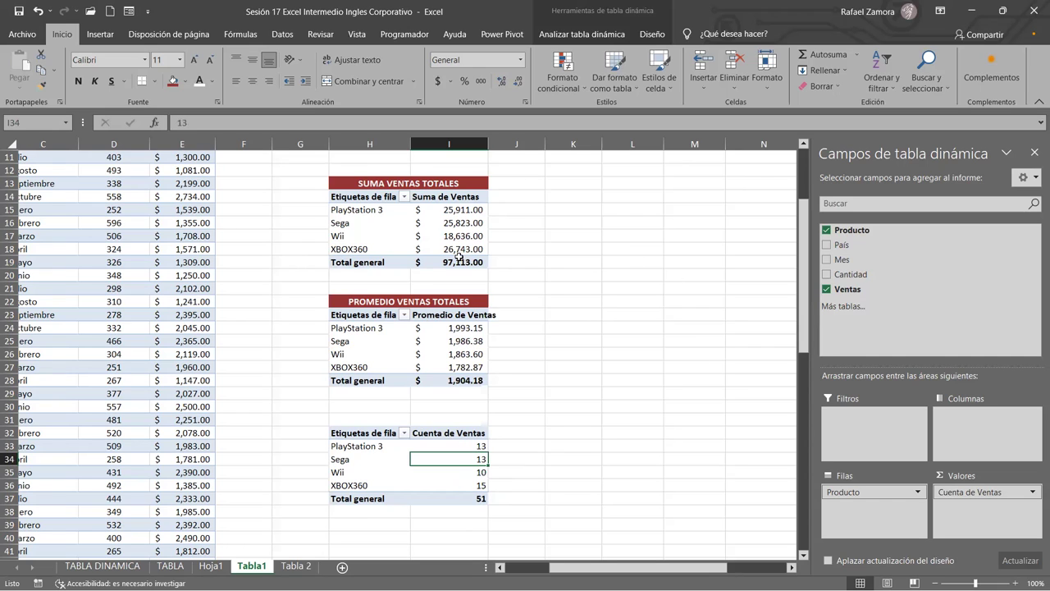
# Centre the third pivot's count values in I33:I37
pyautogui.click(460, 446)
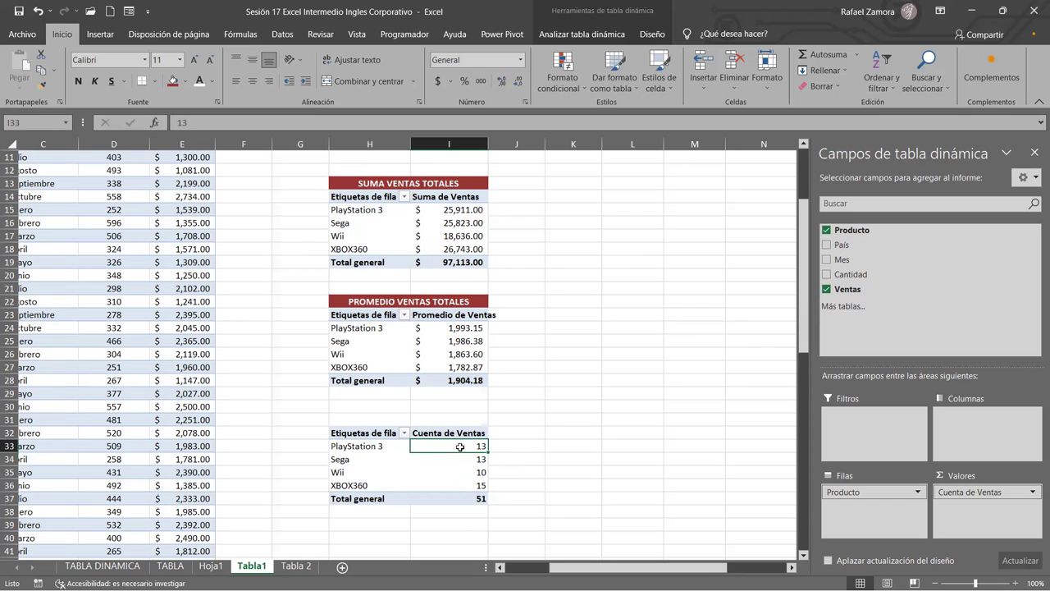
pyautogui.keyDown('shift'); pyautogui.click(464, 497); pyautogui.keyUp('shift')
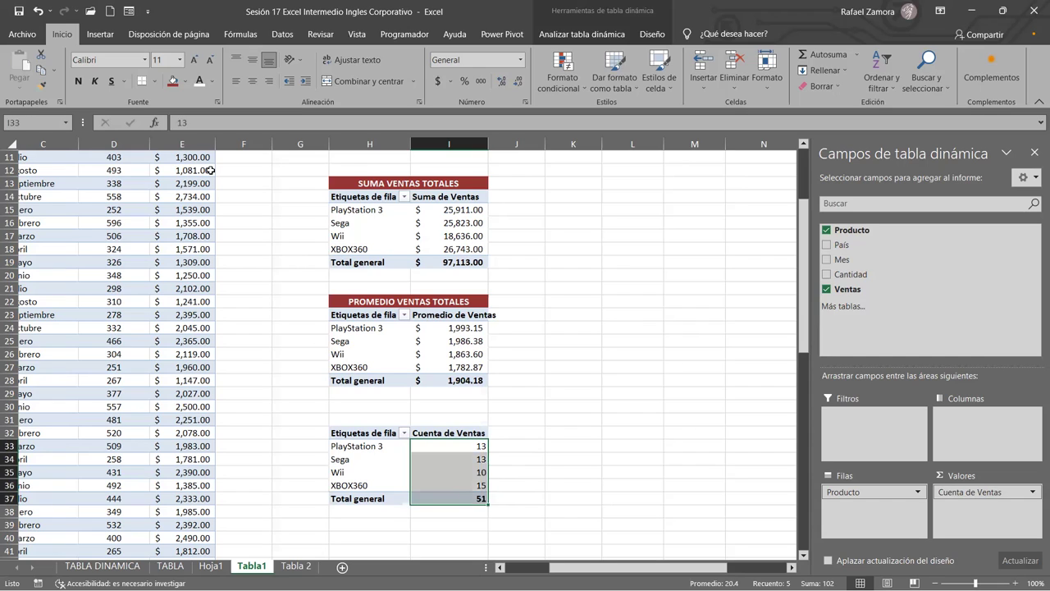
pyautogui.click(251, 82)
pyautogui.click(538, 392)
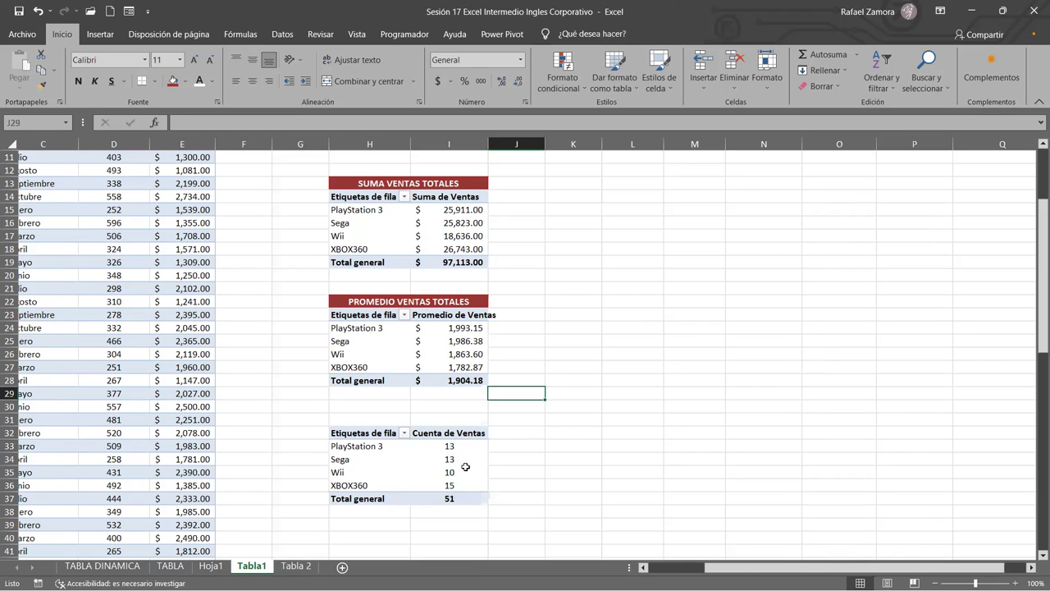
# Copy the PROMEDIO VENTAS TOTALES title bar into H31 above the third pivot
pyautogui.click(394, 289)
pyautogui.click(392, 300)
pyautogui.hotkey('ctrl', 'c')
pyautogui.click(372, 419)
pyautogui.hotkey('ctrl', 'v')
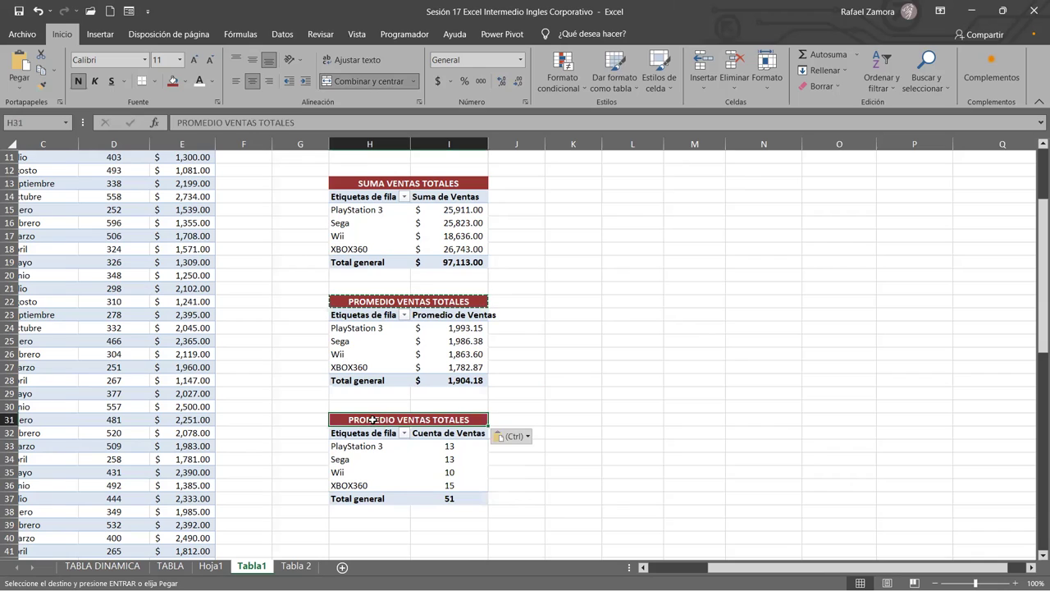
# Change the pasted title text to RECUENTO PRODUCTOS
pyautogui.doubleClick(423, 418)
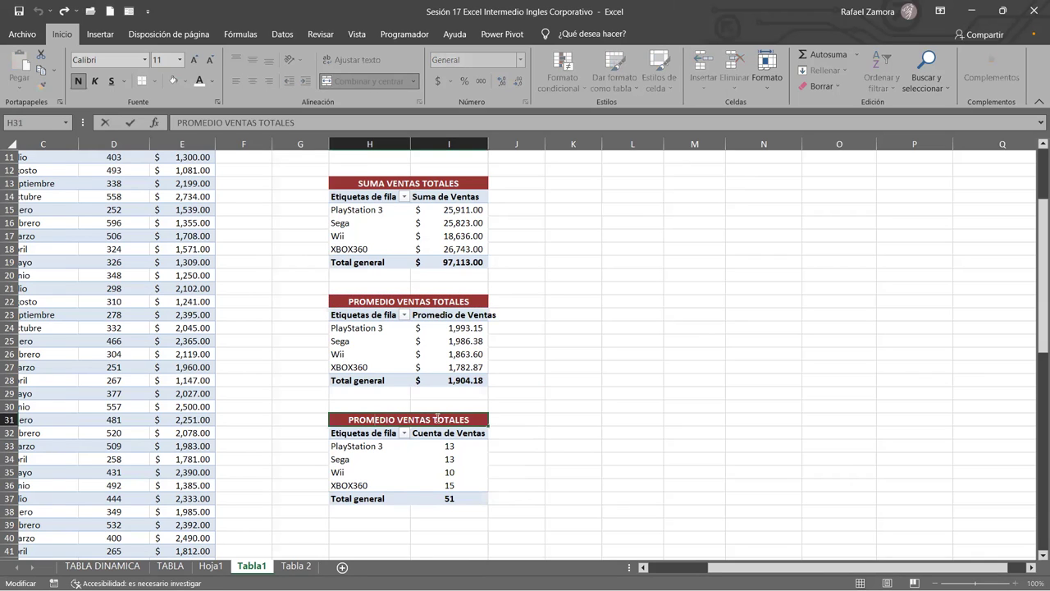
pyautogui.moveTo(478, 421); pyautogui.dragTo(303, 414)
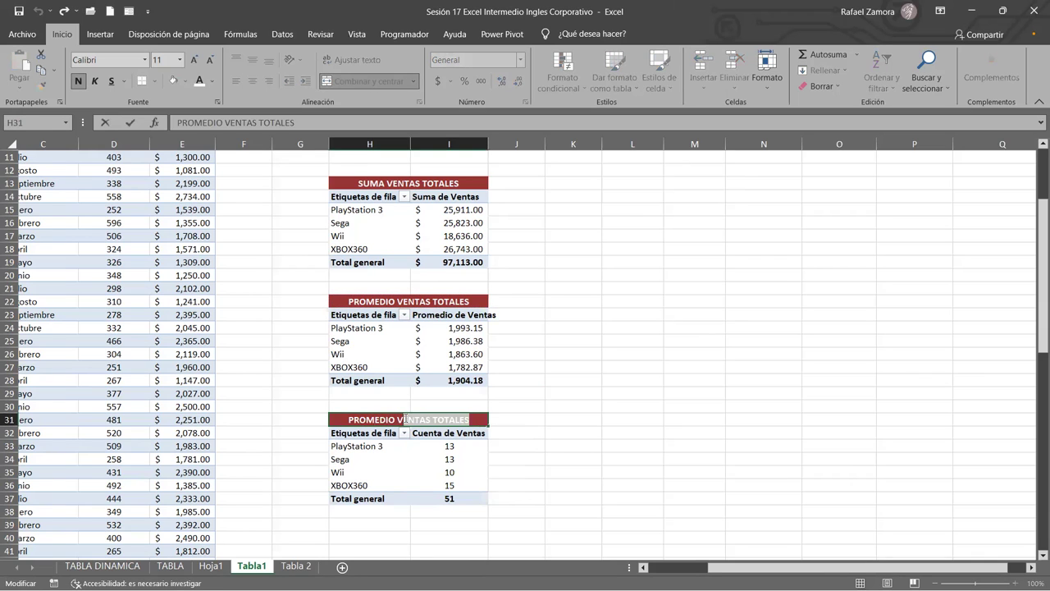
pyautogui.write('RECUENTO PRODUCTOS')
pyautogui.press('Return')
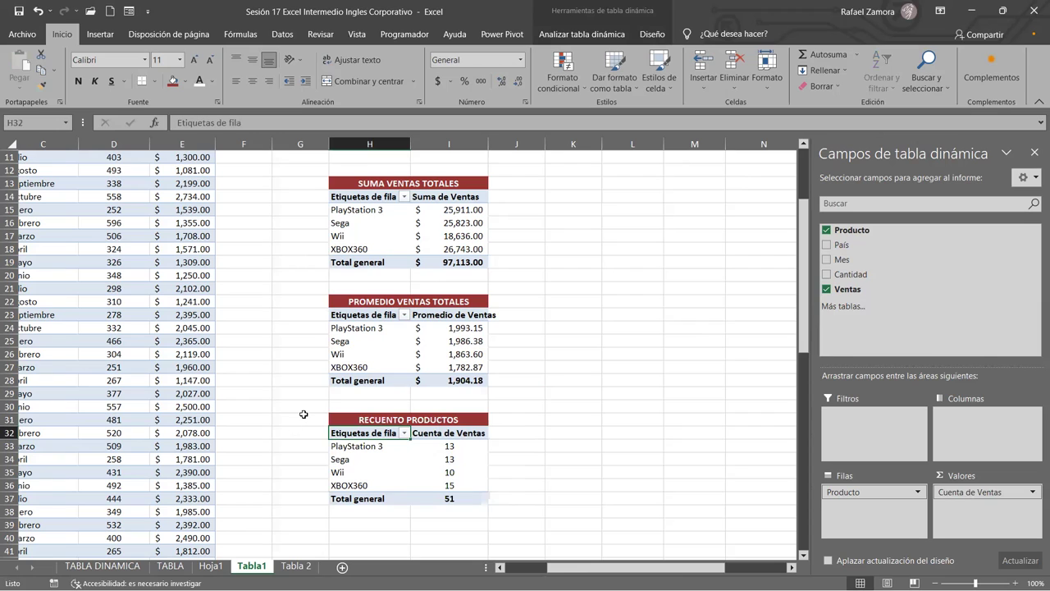
# Check the first pivot's grand total and the third pivot's count values
pyautogui.click(460, 262)
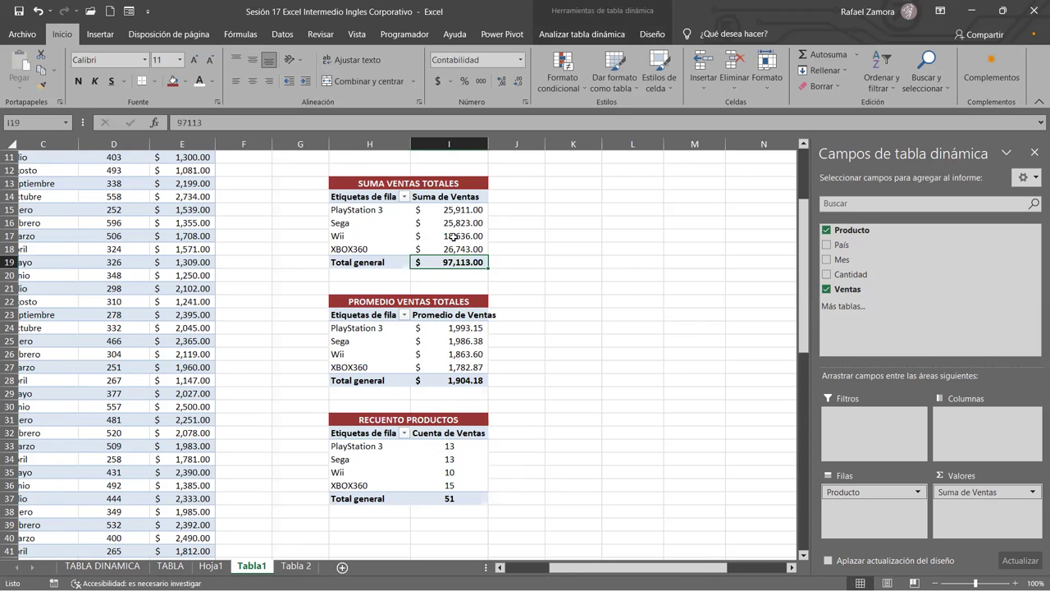
pyautogui.click(449, 314)
pyautogui.click(453, 485)
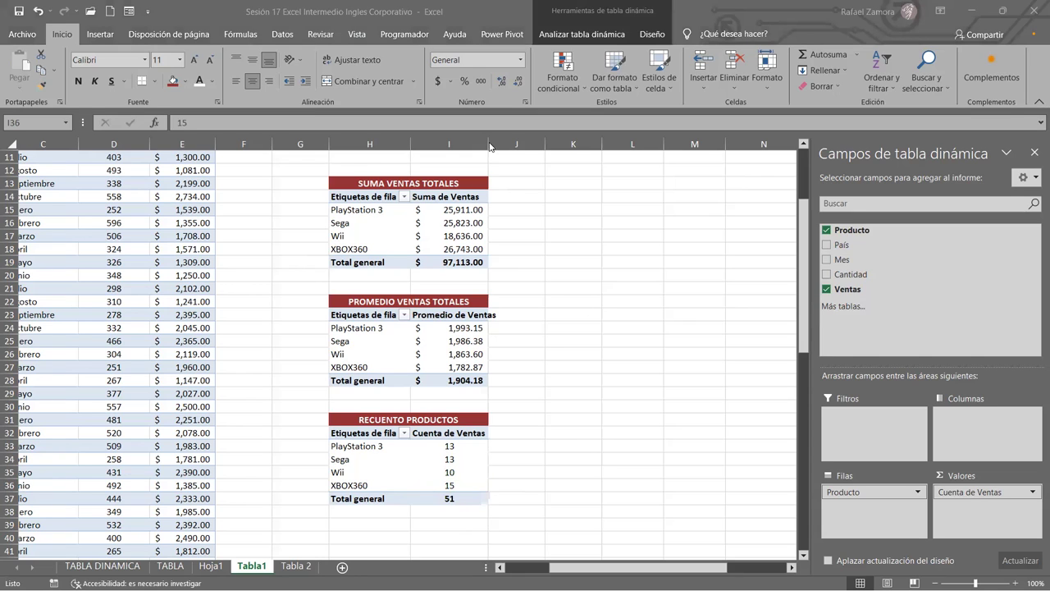
# Widen column I so the SUMA, PROMEDIO and RECUENTO pivot values display fully
pyautogui.moveTo(486, 143); pyautogui.dragTo(503, 144)
pyautogui.click(621, 352)
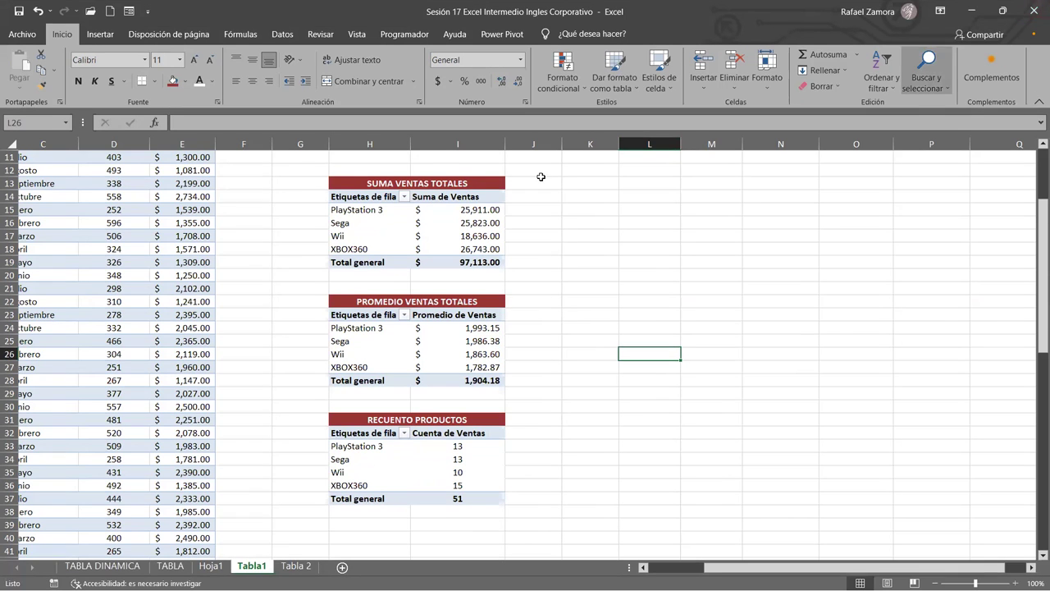
pyautogui.click(576, 274)
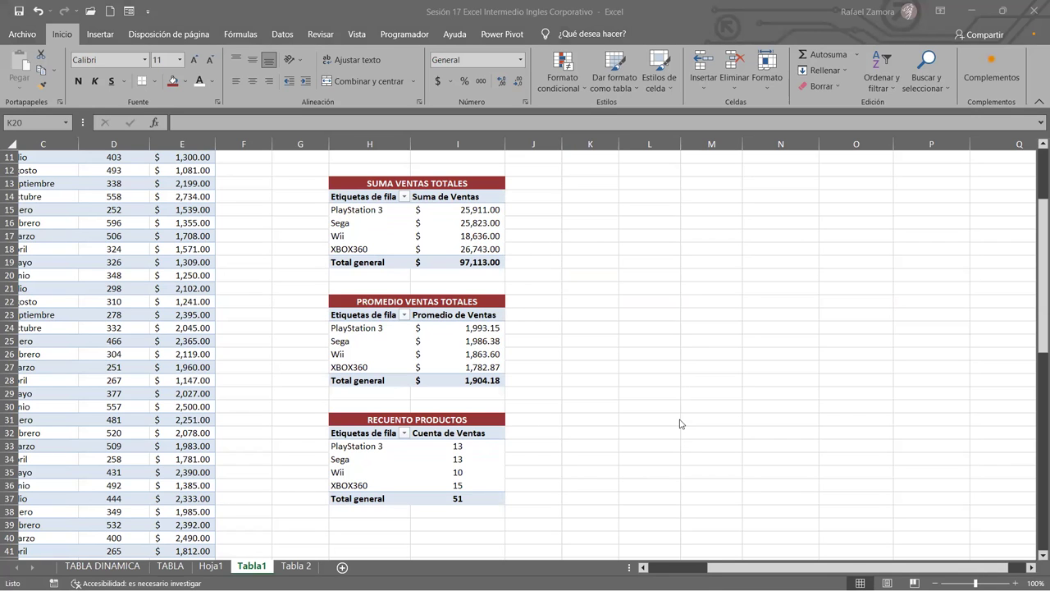
pyautogui.scroll(4, 576, 425)
pyautogui.scroll(-2, 576, 426)
pyautogui.scroll(-1, 576, 425)
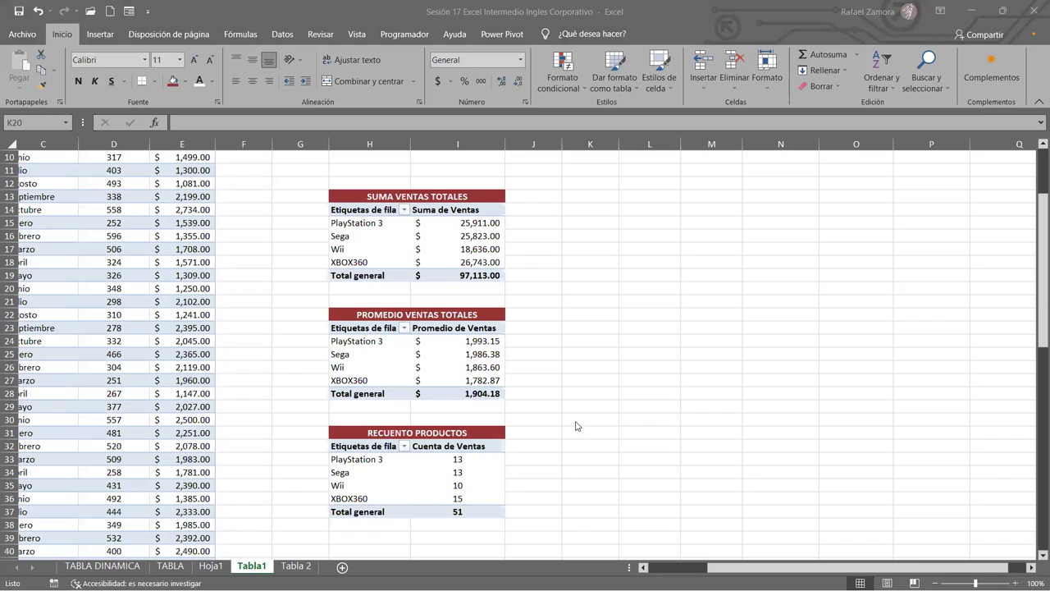